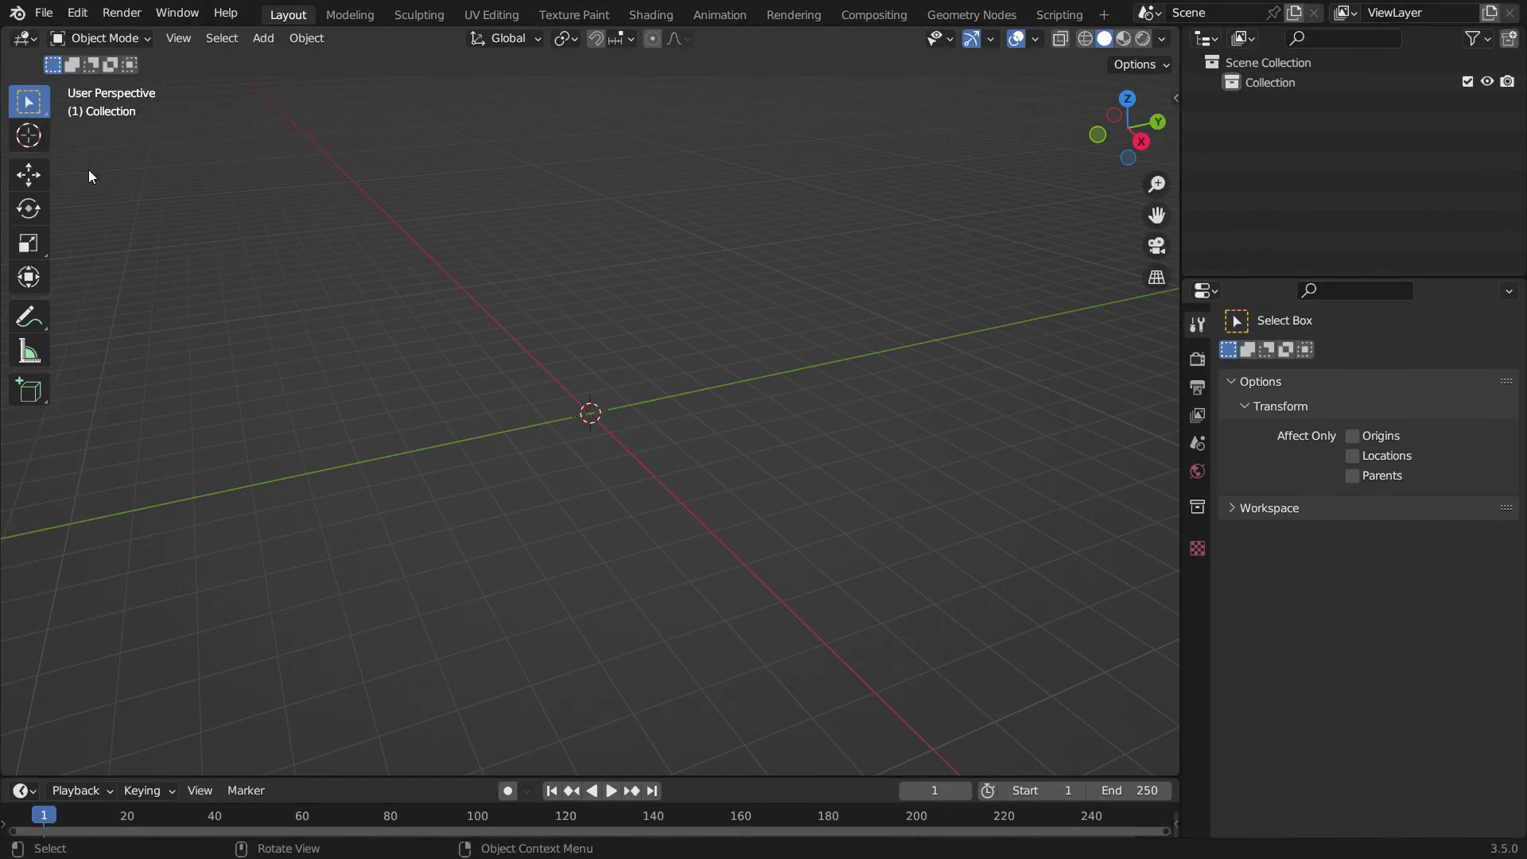
Step: Search the Preferences add-ons list for 'svg' to check SVG import support
left_click(77, 13)
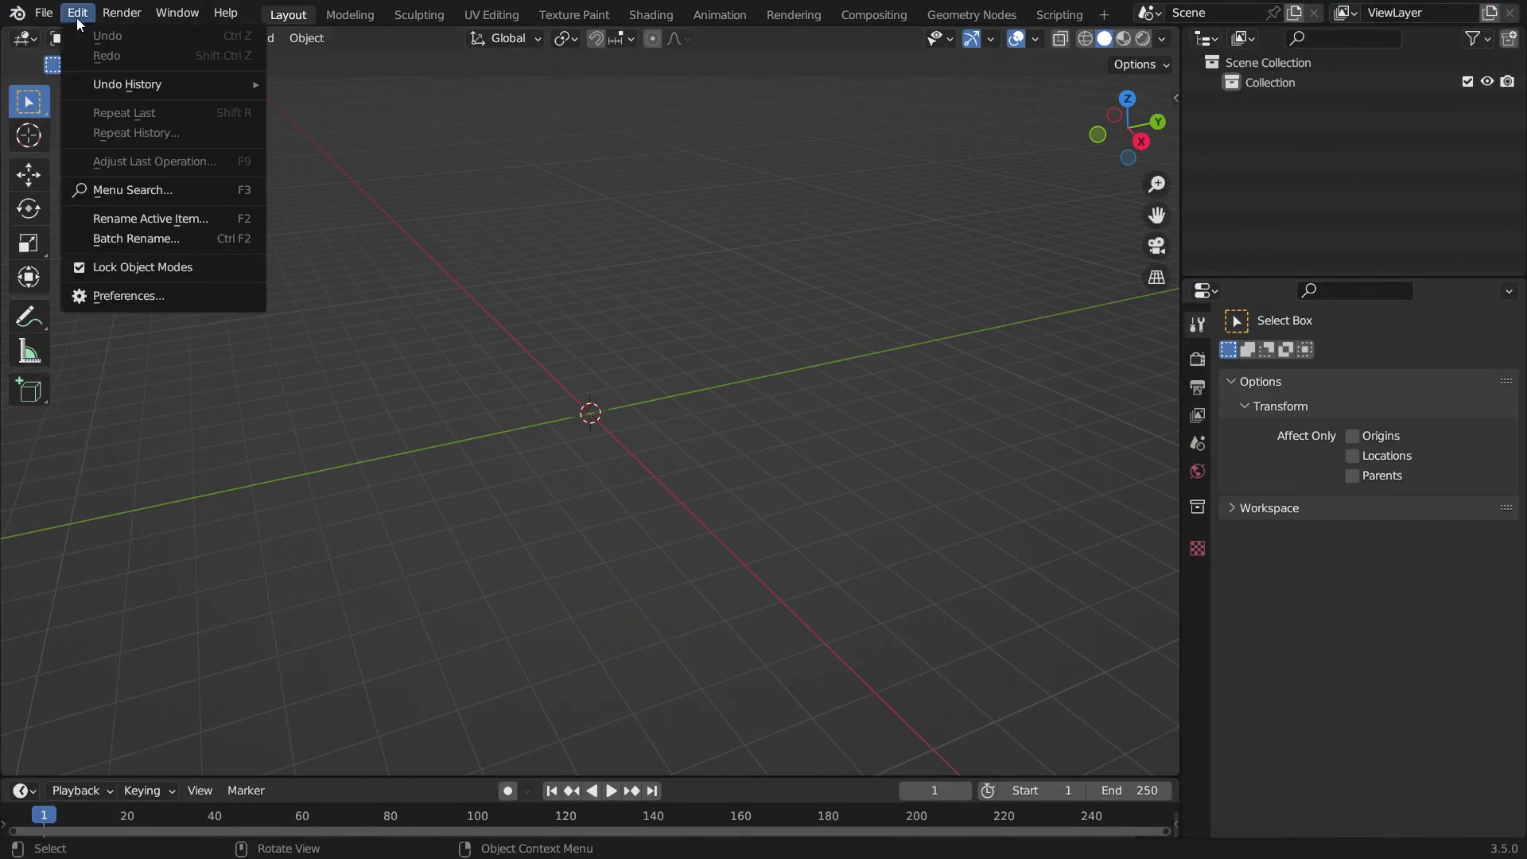
left_click(119, 296)
left_click(91, 203)
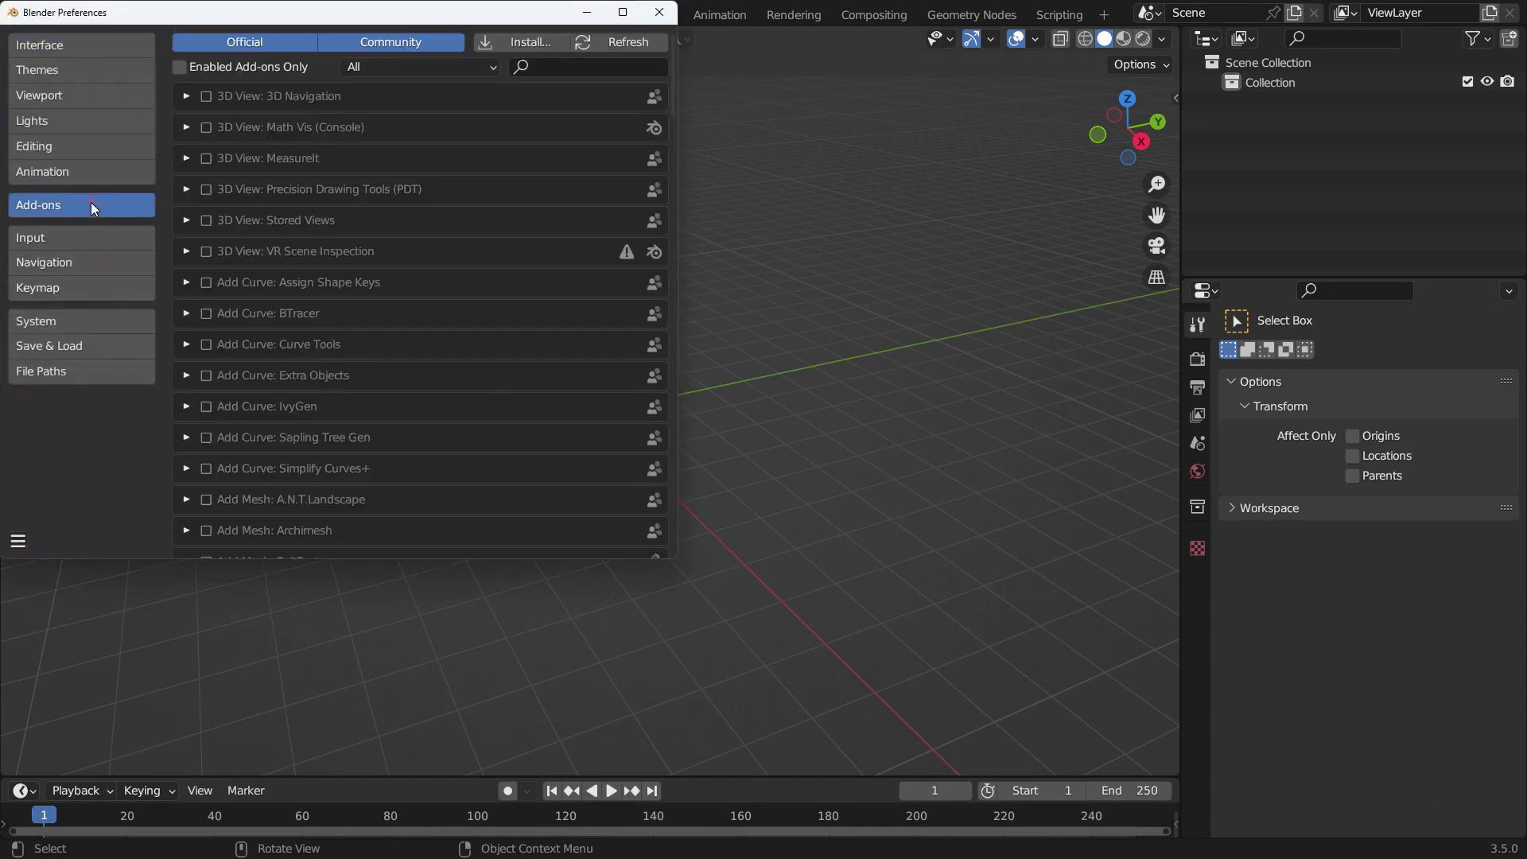
left_click(560, 68)
type("svg")
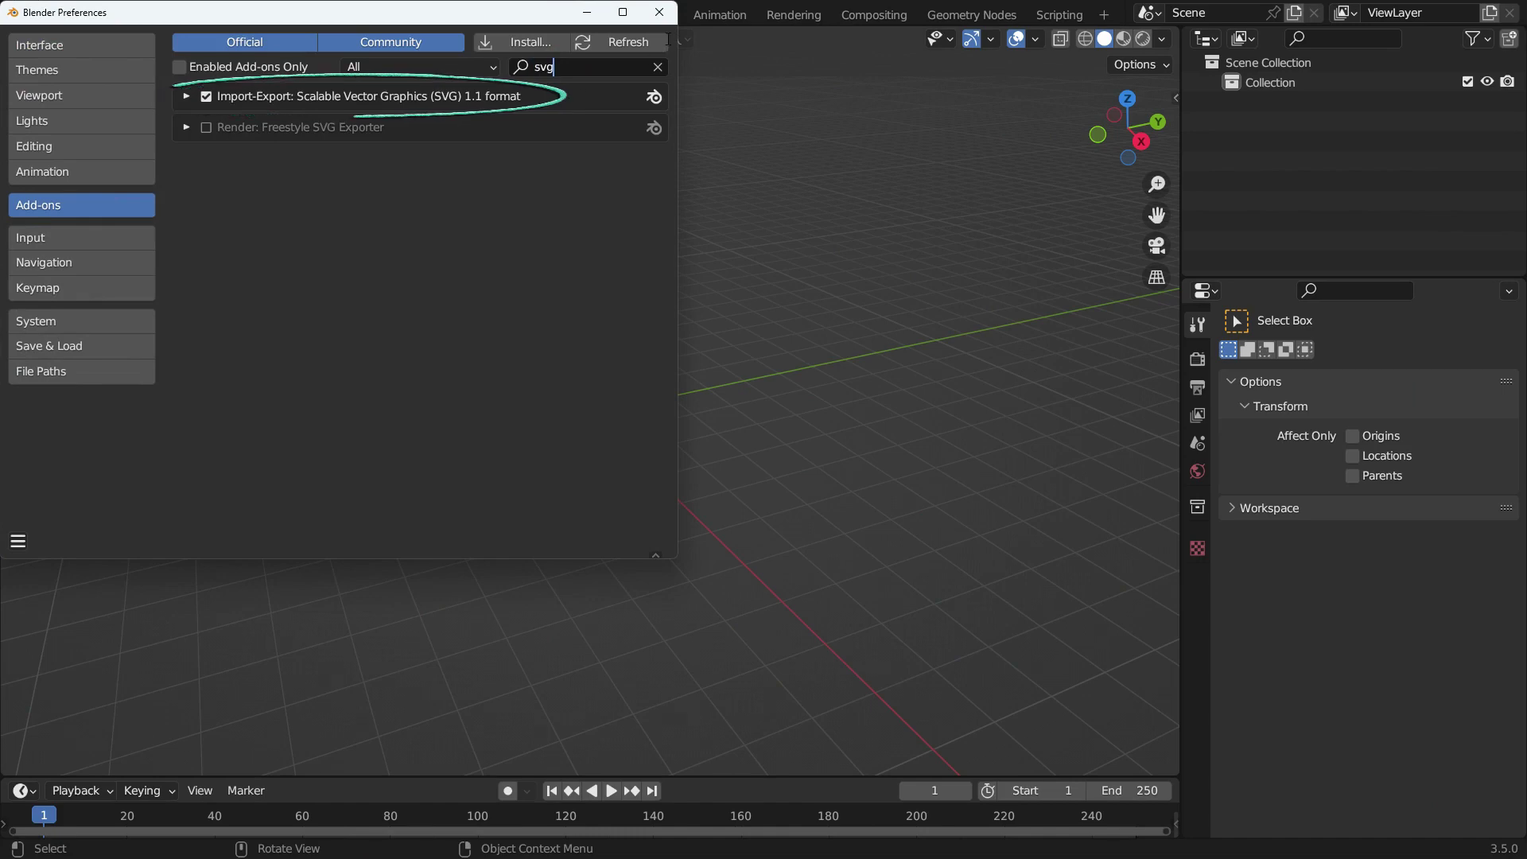
left_click(659, 13)
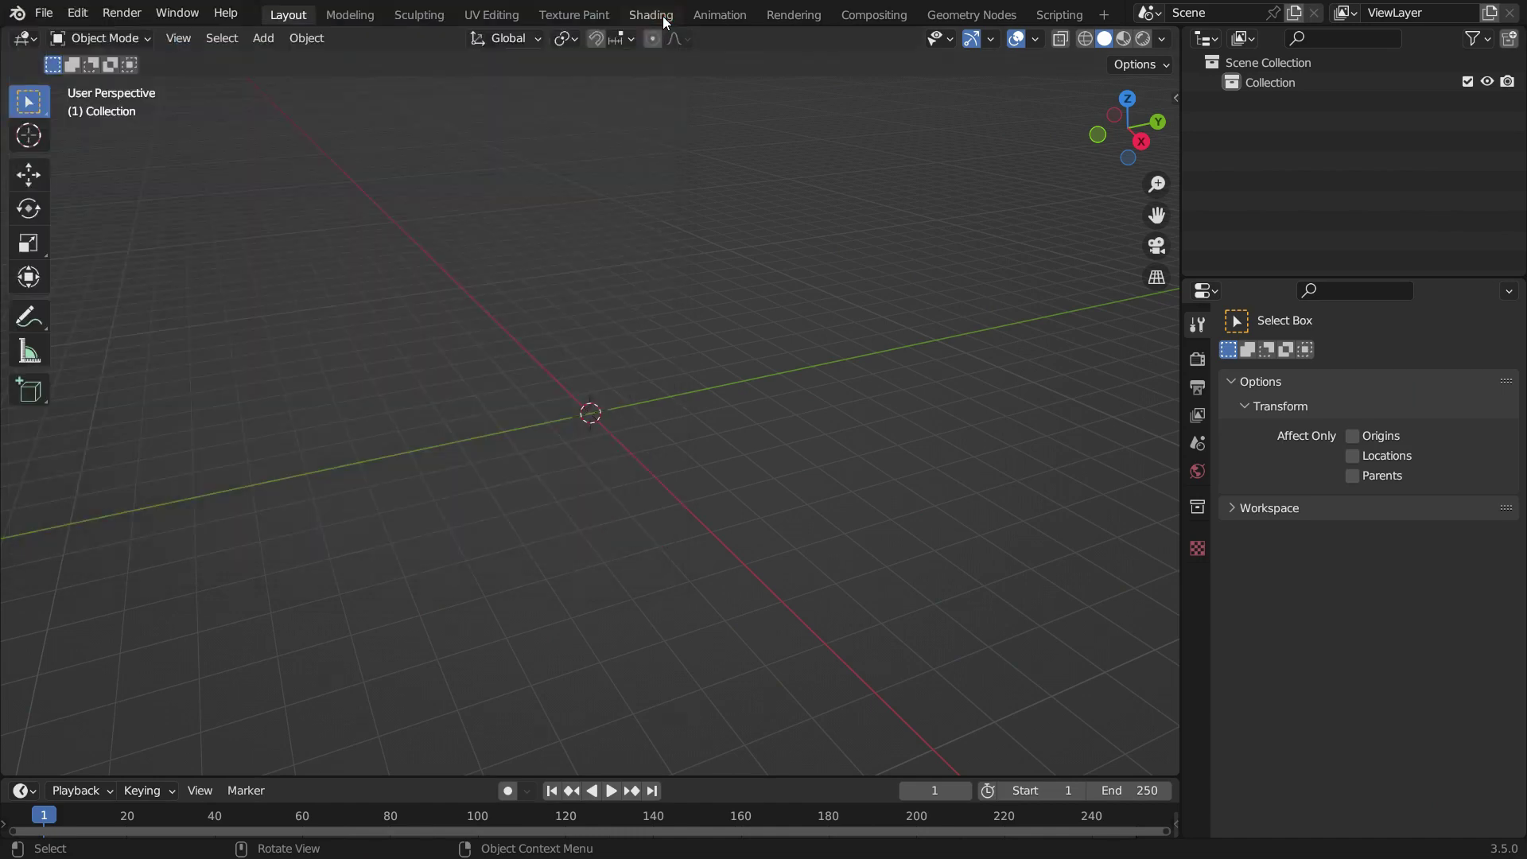
Step: Import Logo_Blender.svg from the Desktop and frame the logo in view
left_click(44, 13)
mouse_move(110, 290)
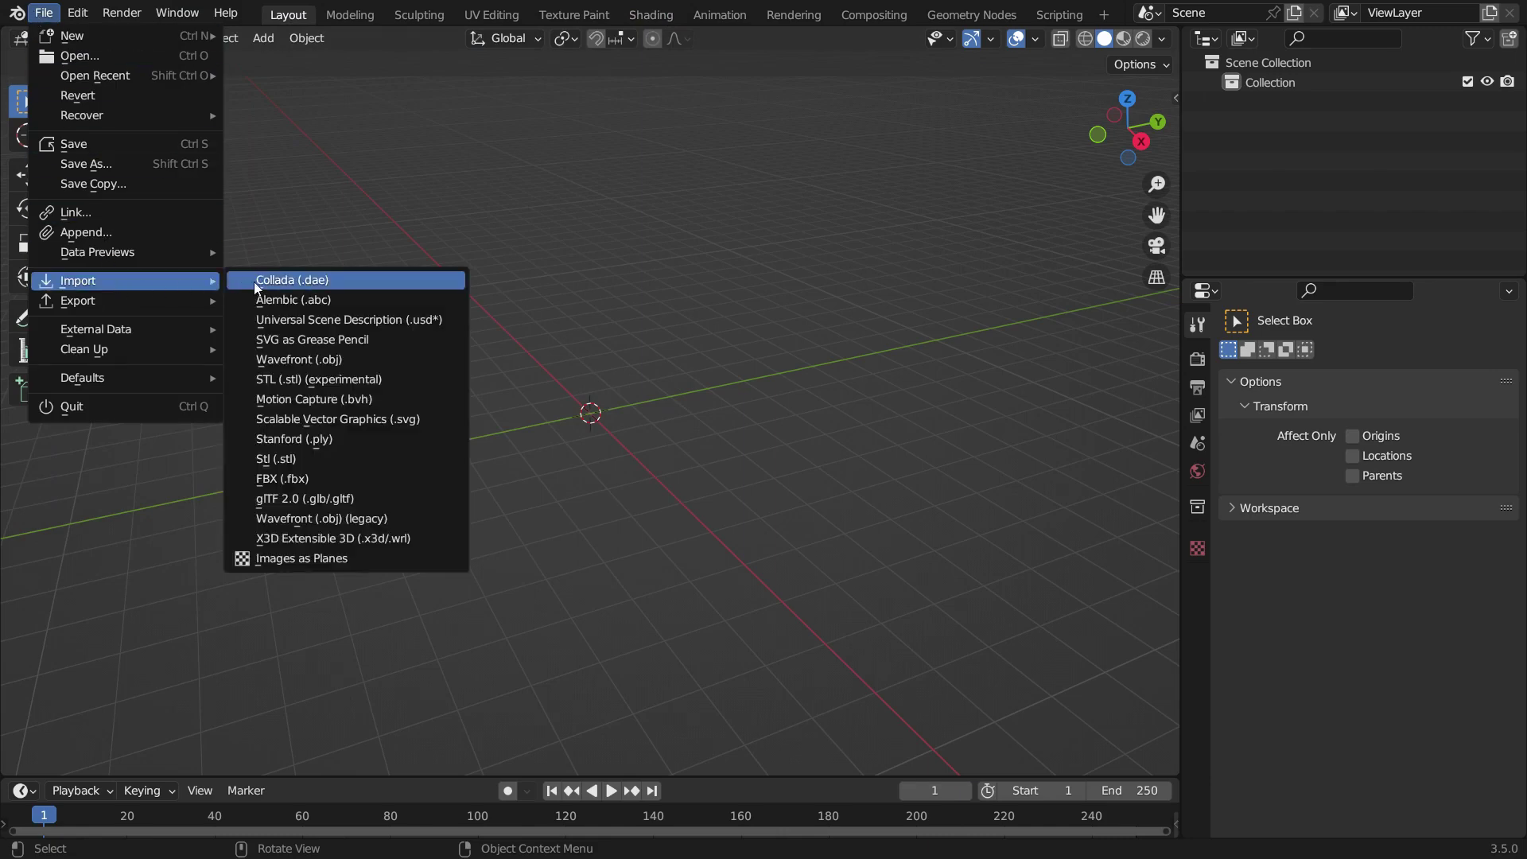
left_click(442, 419)
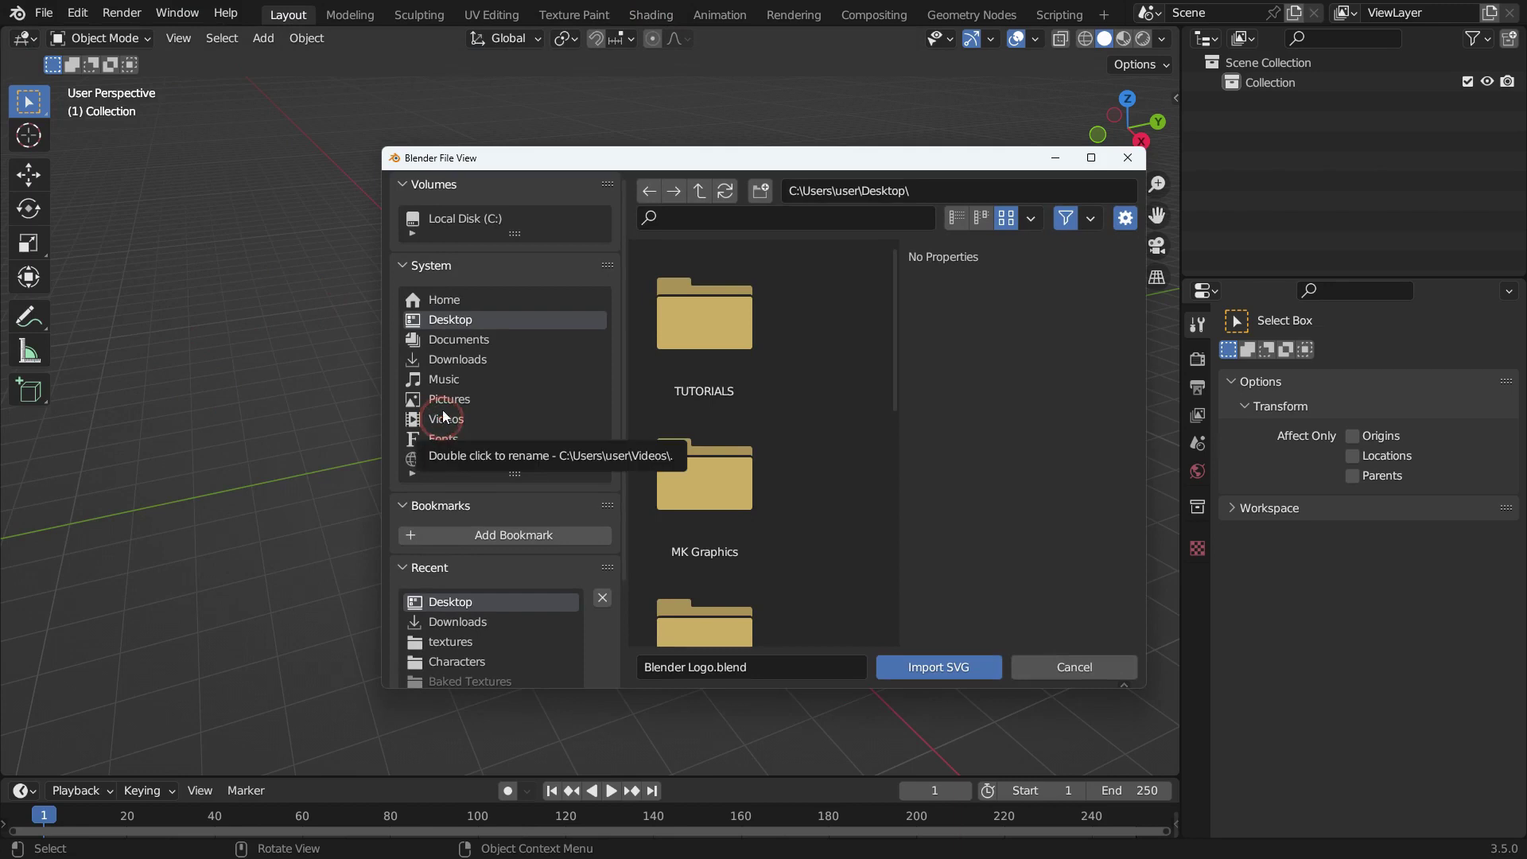
left_click(450, 321)
scroll(752, 543, "down", 6)
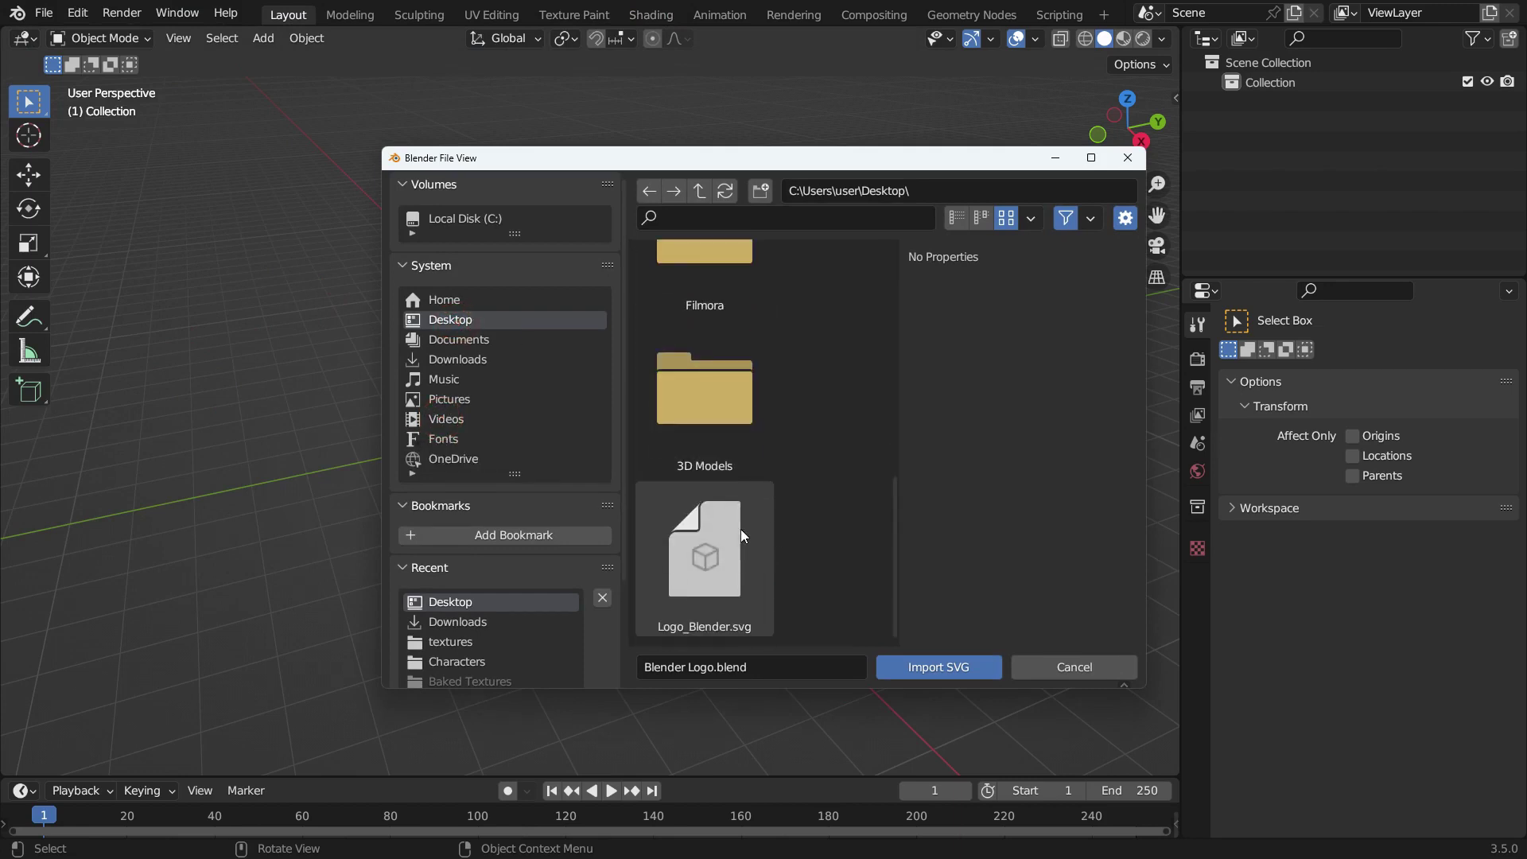
left_click(742, 528)
left_click(923, 670)
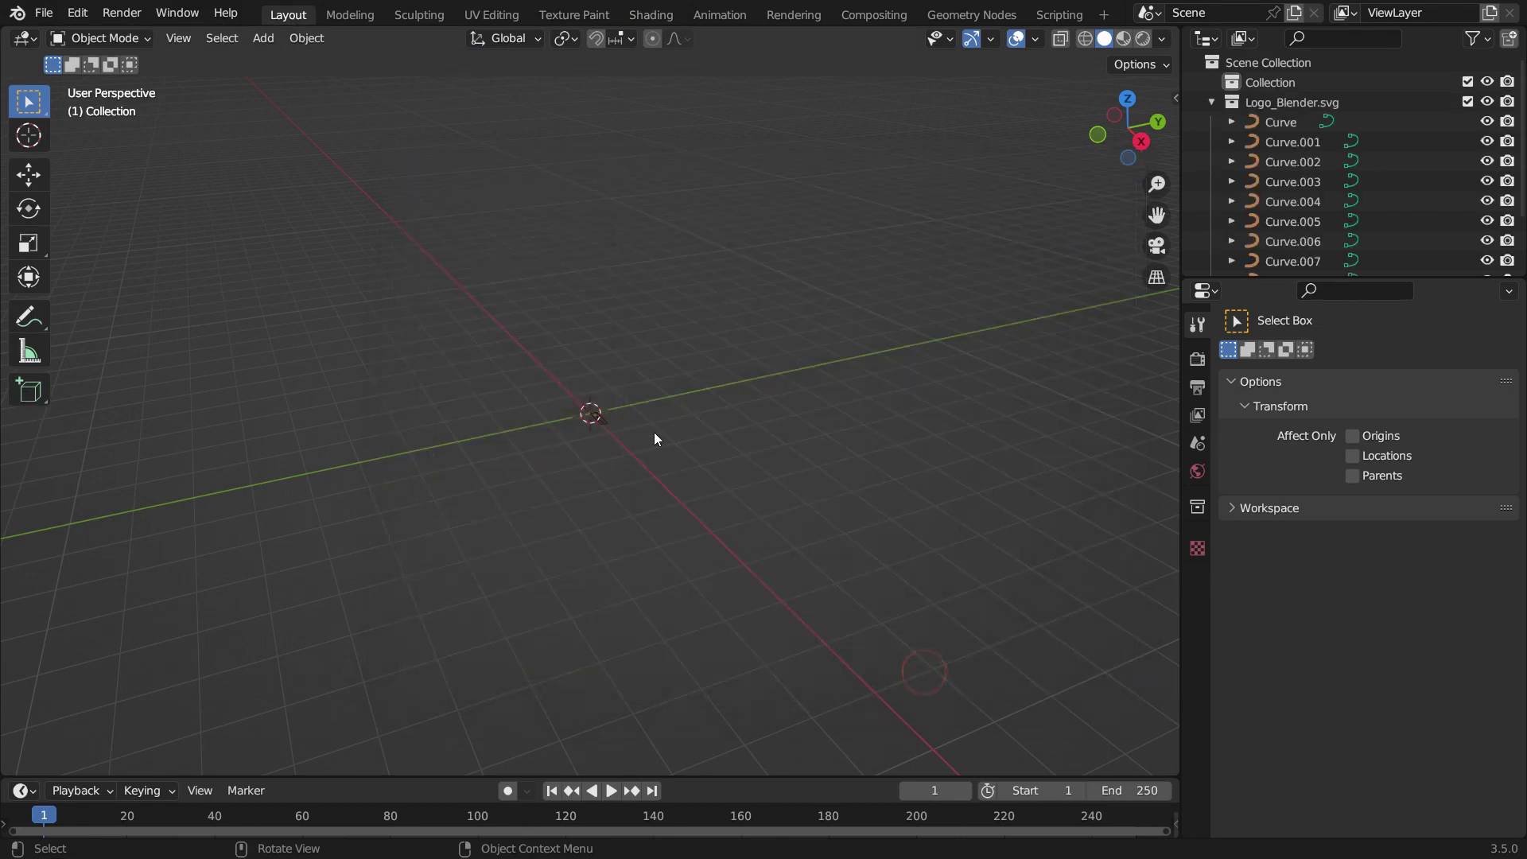
key("Home")
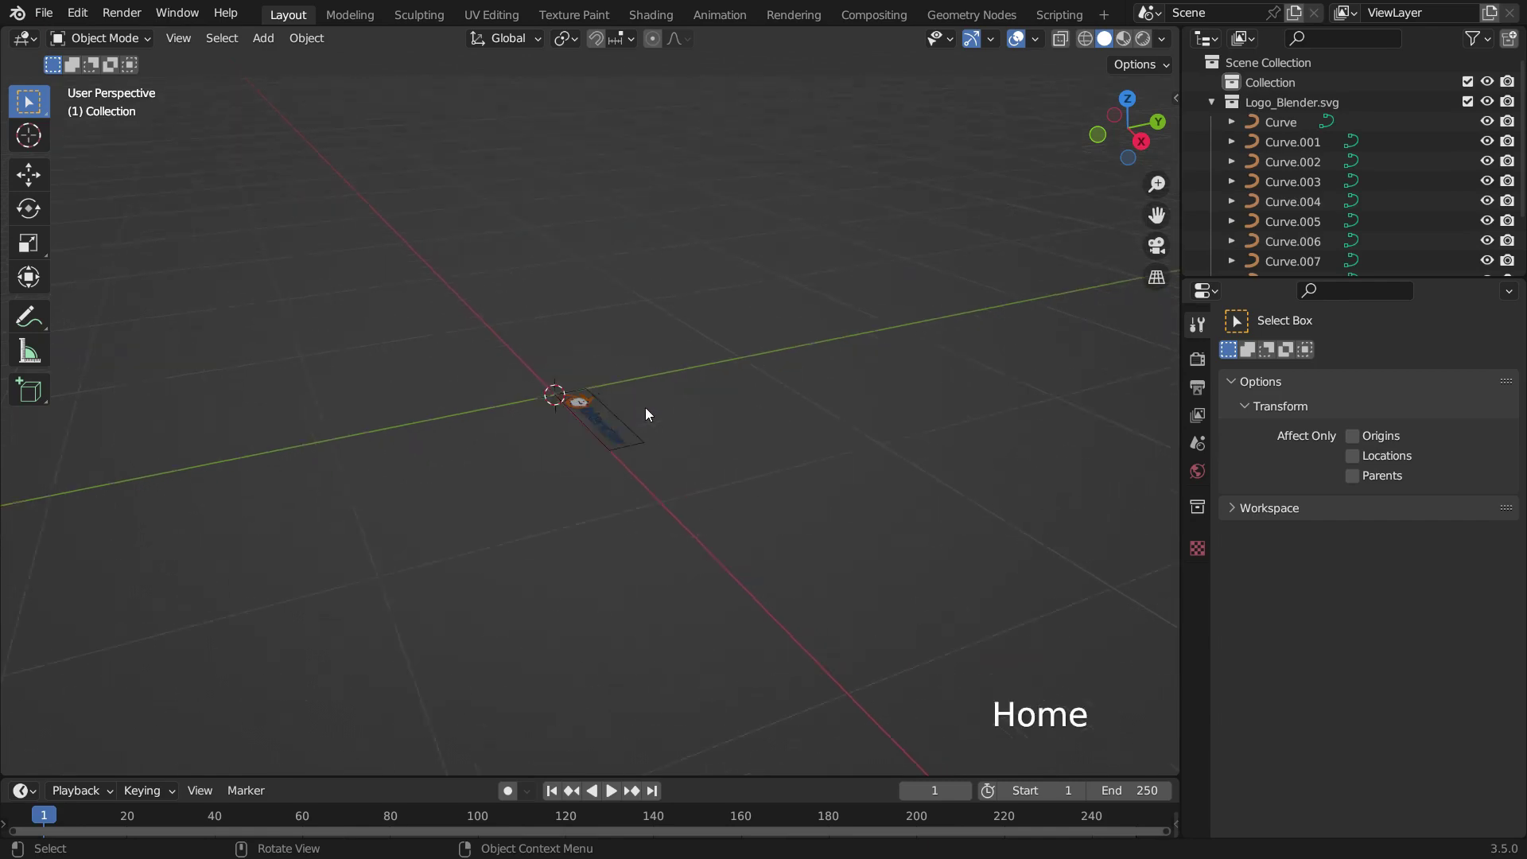
middle_click_drag(614, 460, 788, 461)
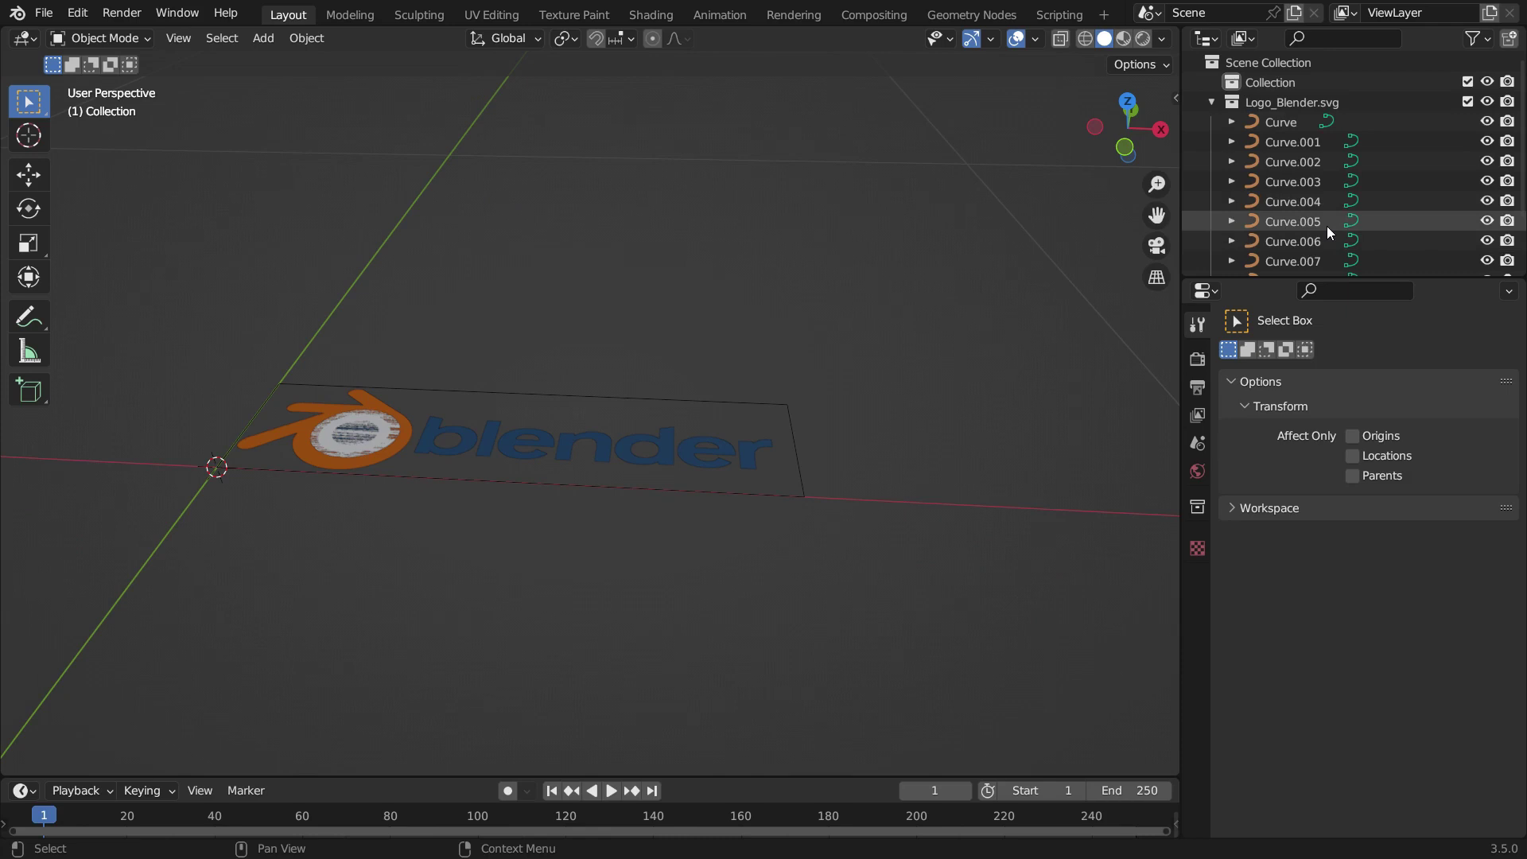
Step: Delete the logo's background shape and the inner eye piece Curve.001
left_click(668, 401)
key("Delete")
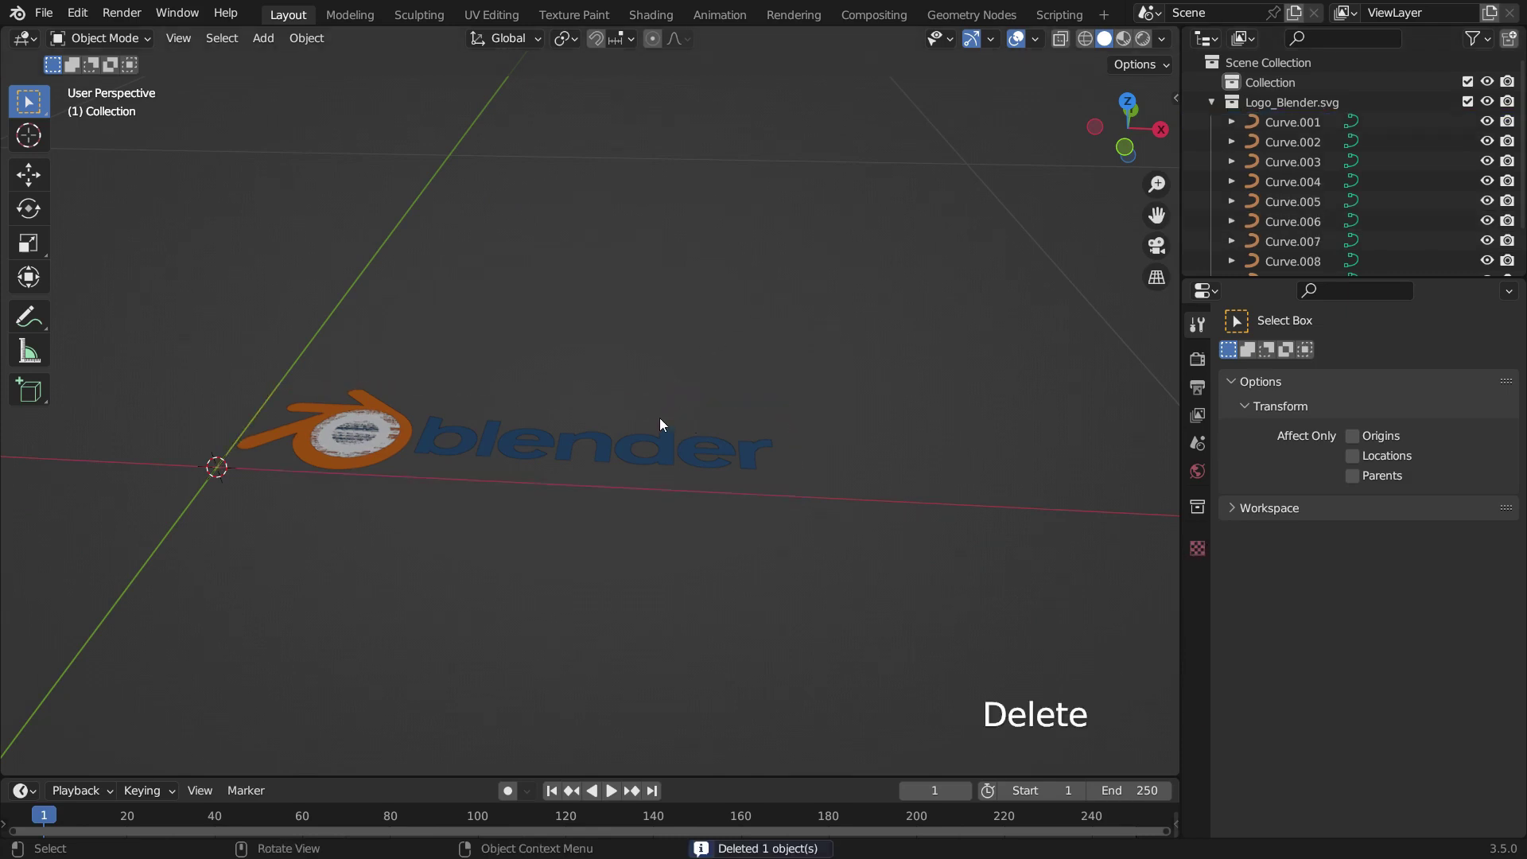
left_click(389, 428)
left_click(389, 426)
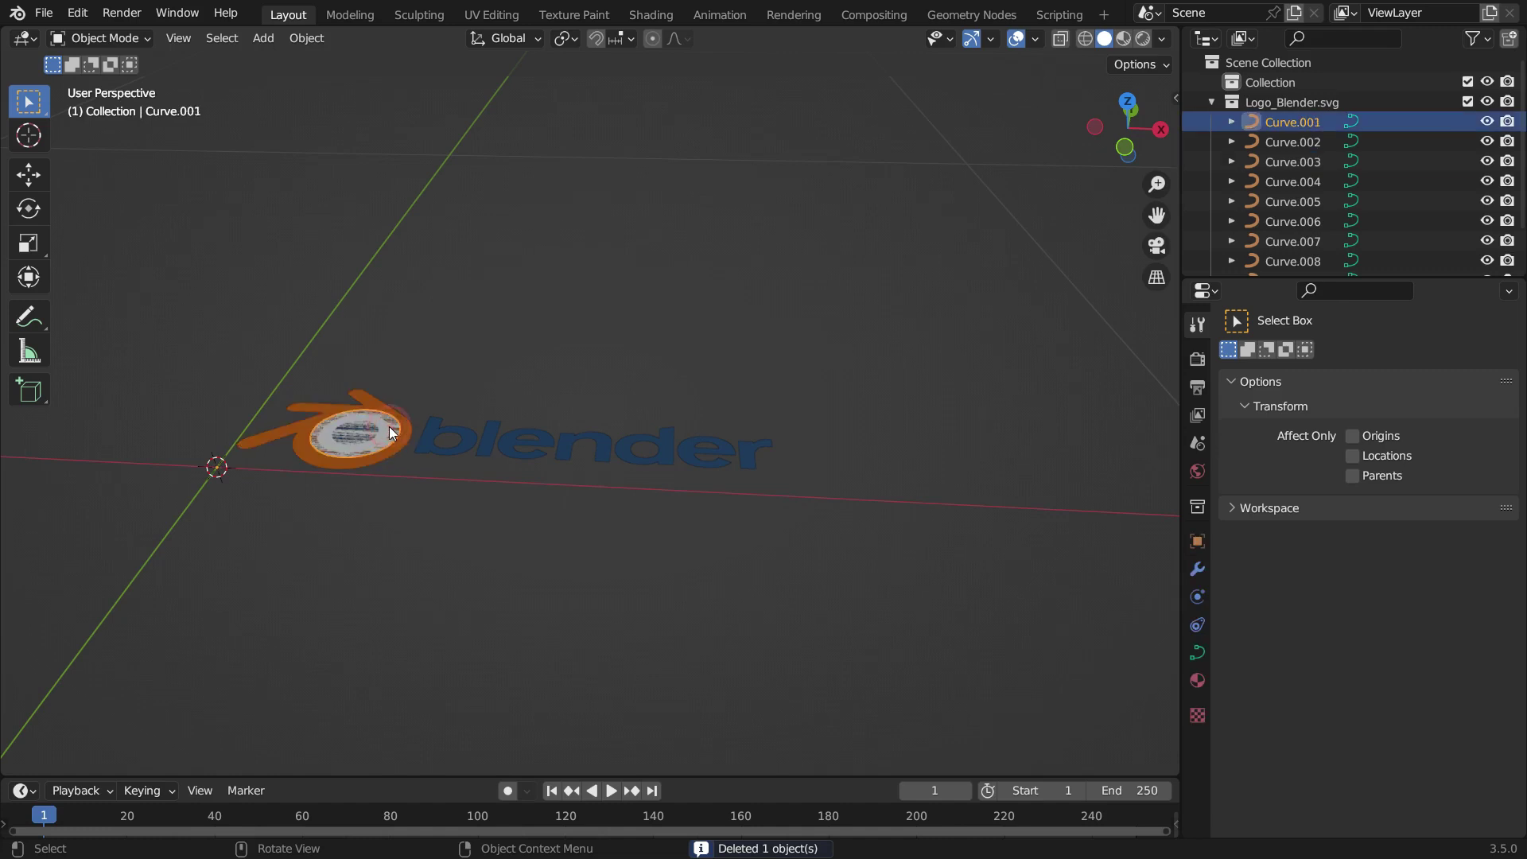
key("Delete")
Step: Join all remaining logo curves into Curve.003 as the active object
middle_click_drag(447, 438, 448, 490)
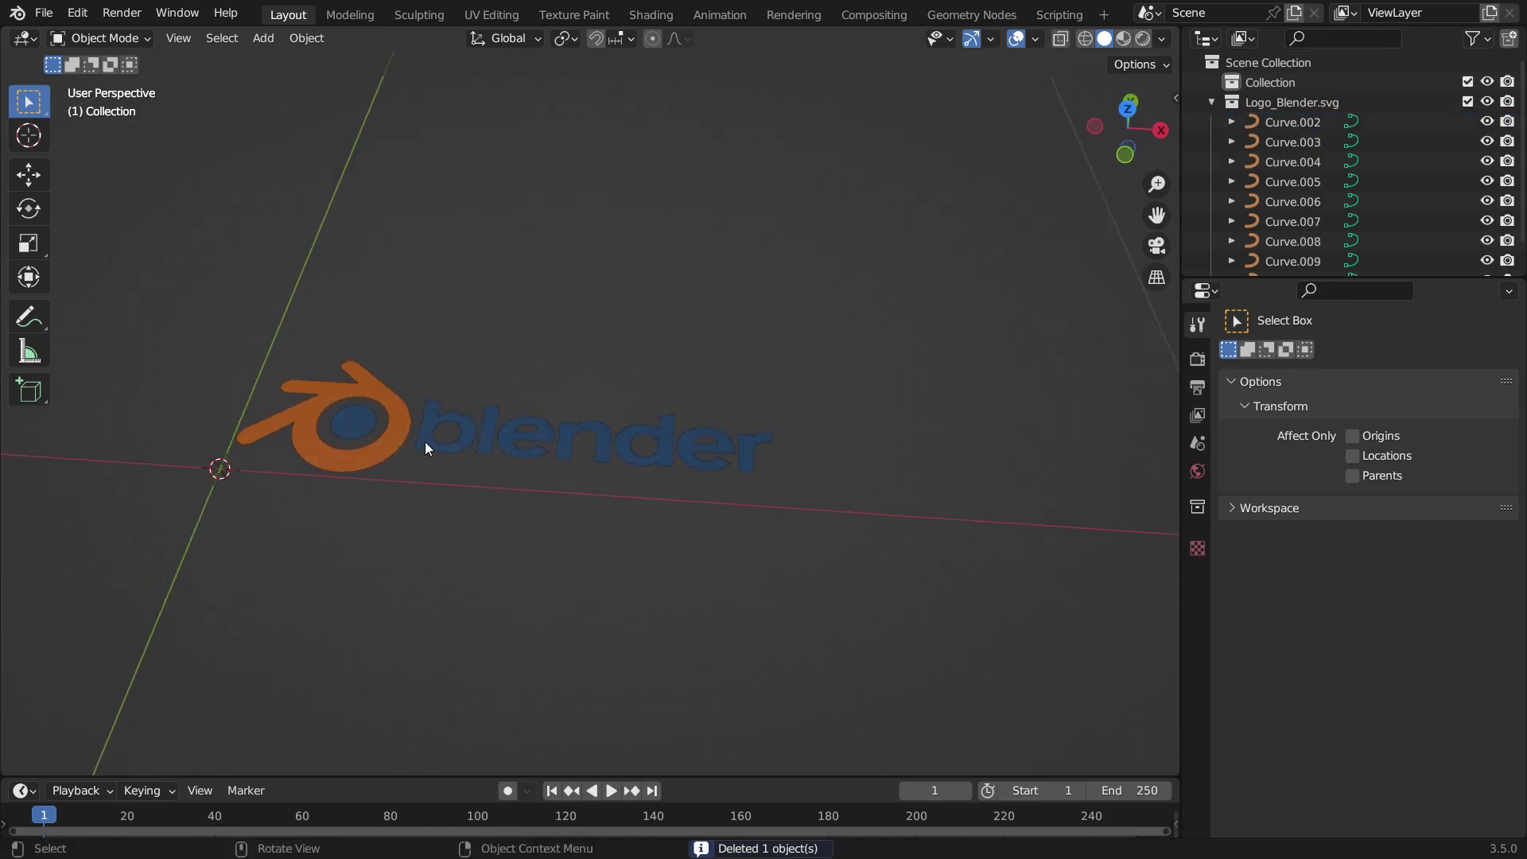
key("a")
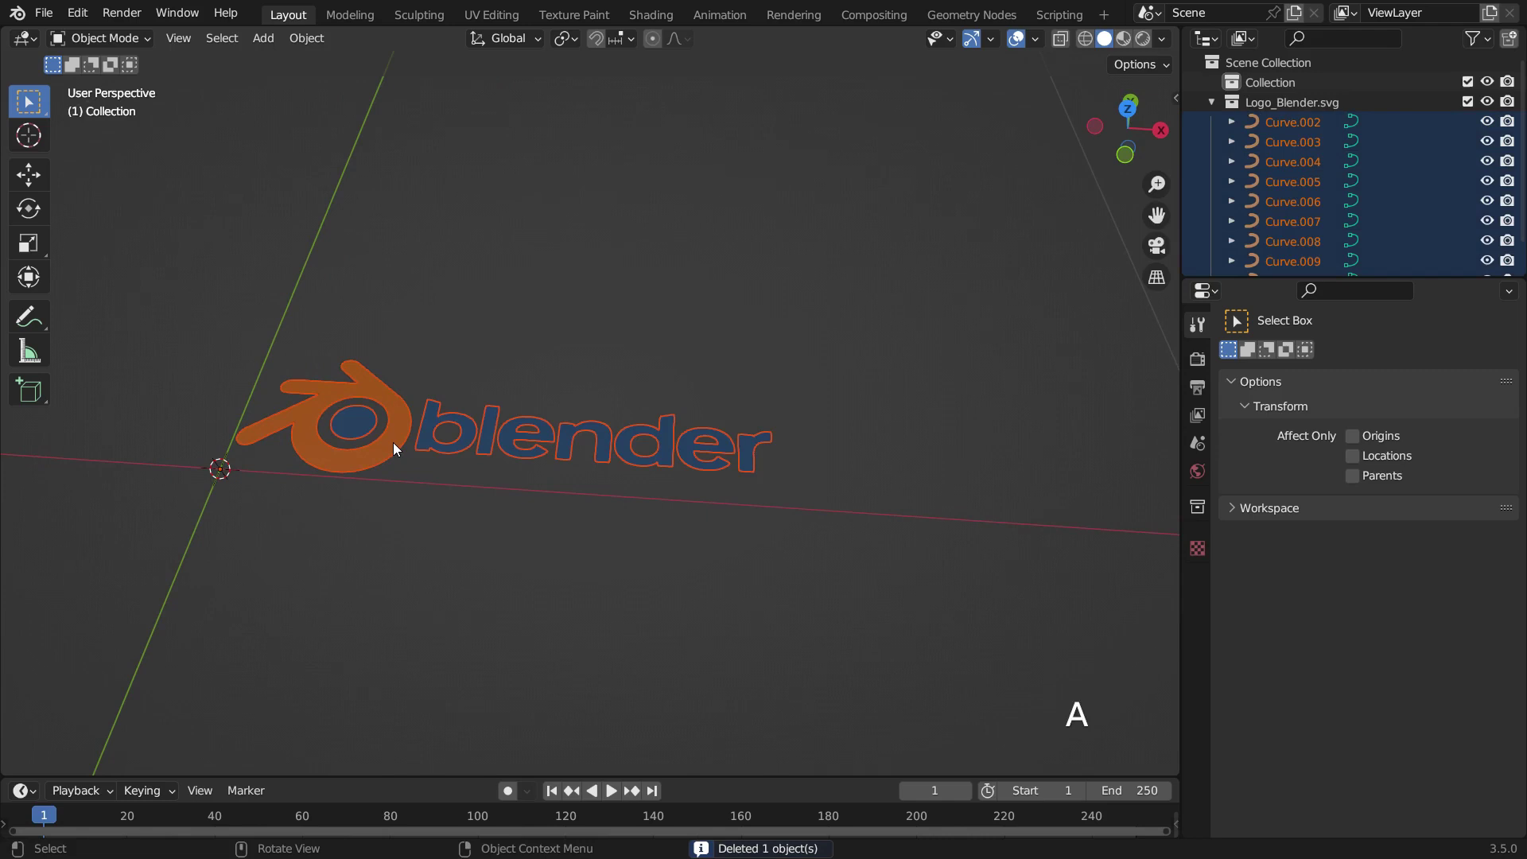
left_click(391, 403, "shift")
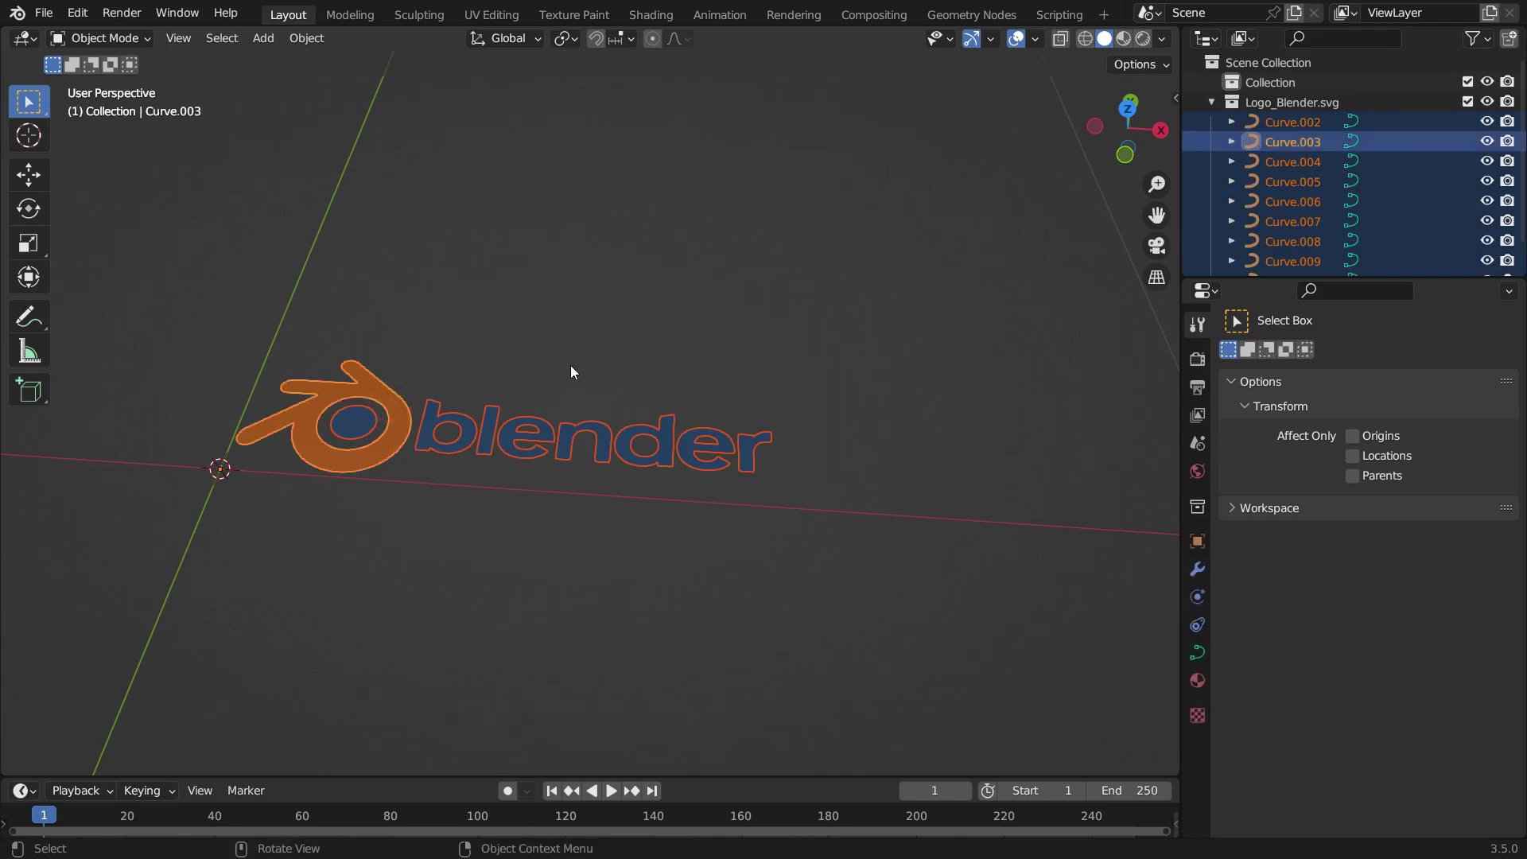
key("ctrl+j")
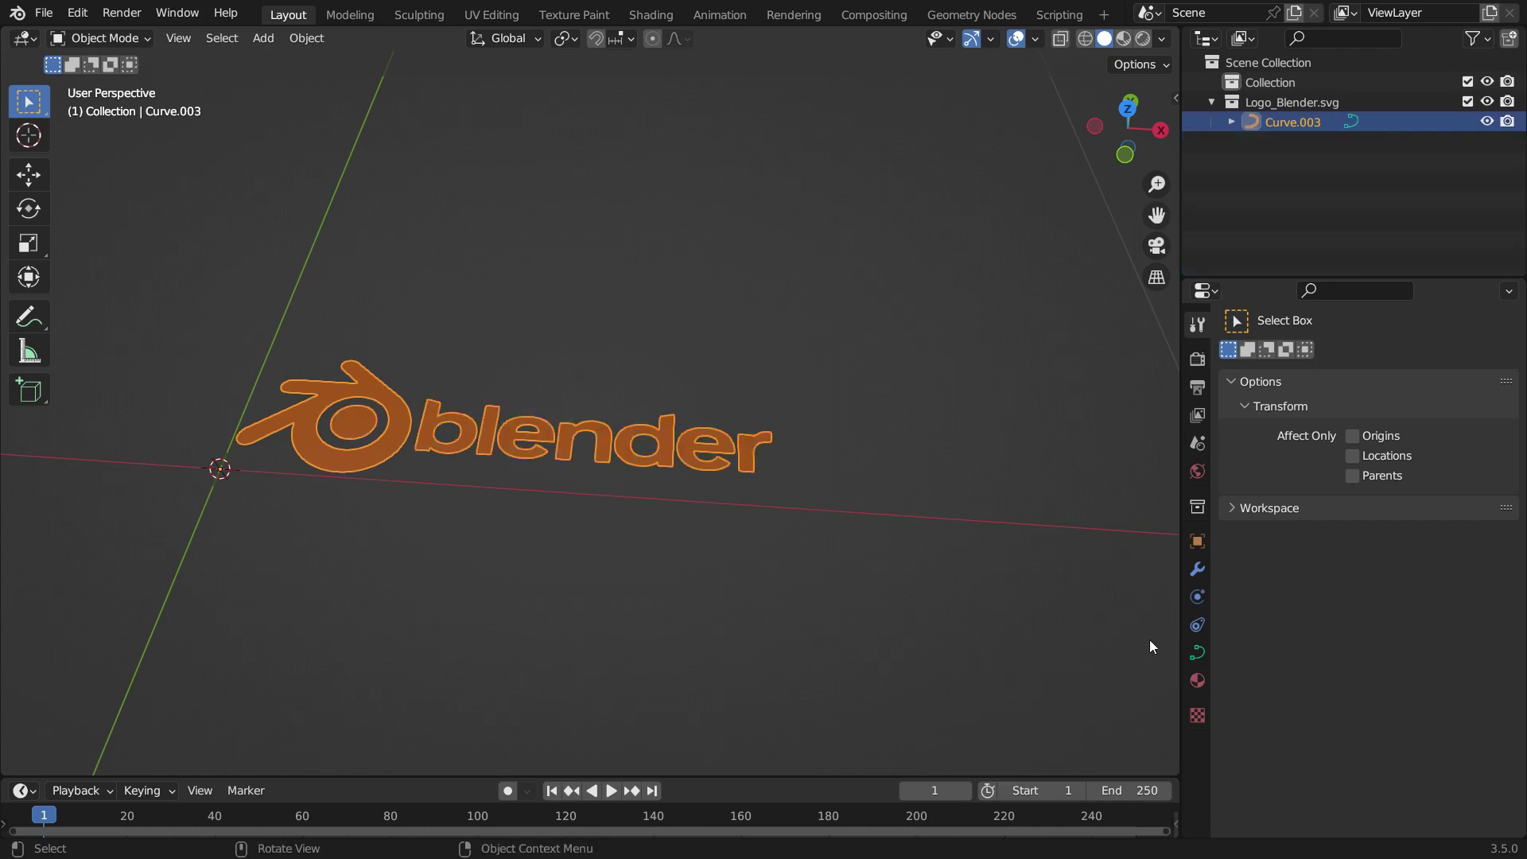
Step: Set Extrude to 0.01 m in the curve's Geometry data properties
left_click(1197, 653)
left_click(1276, 678)
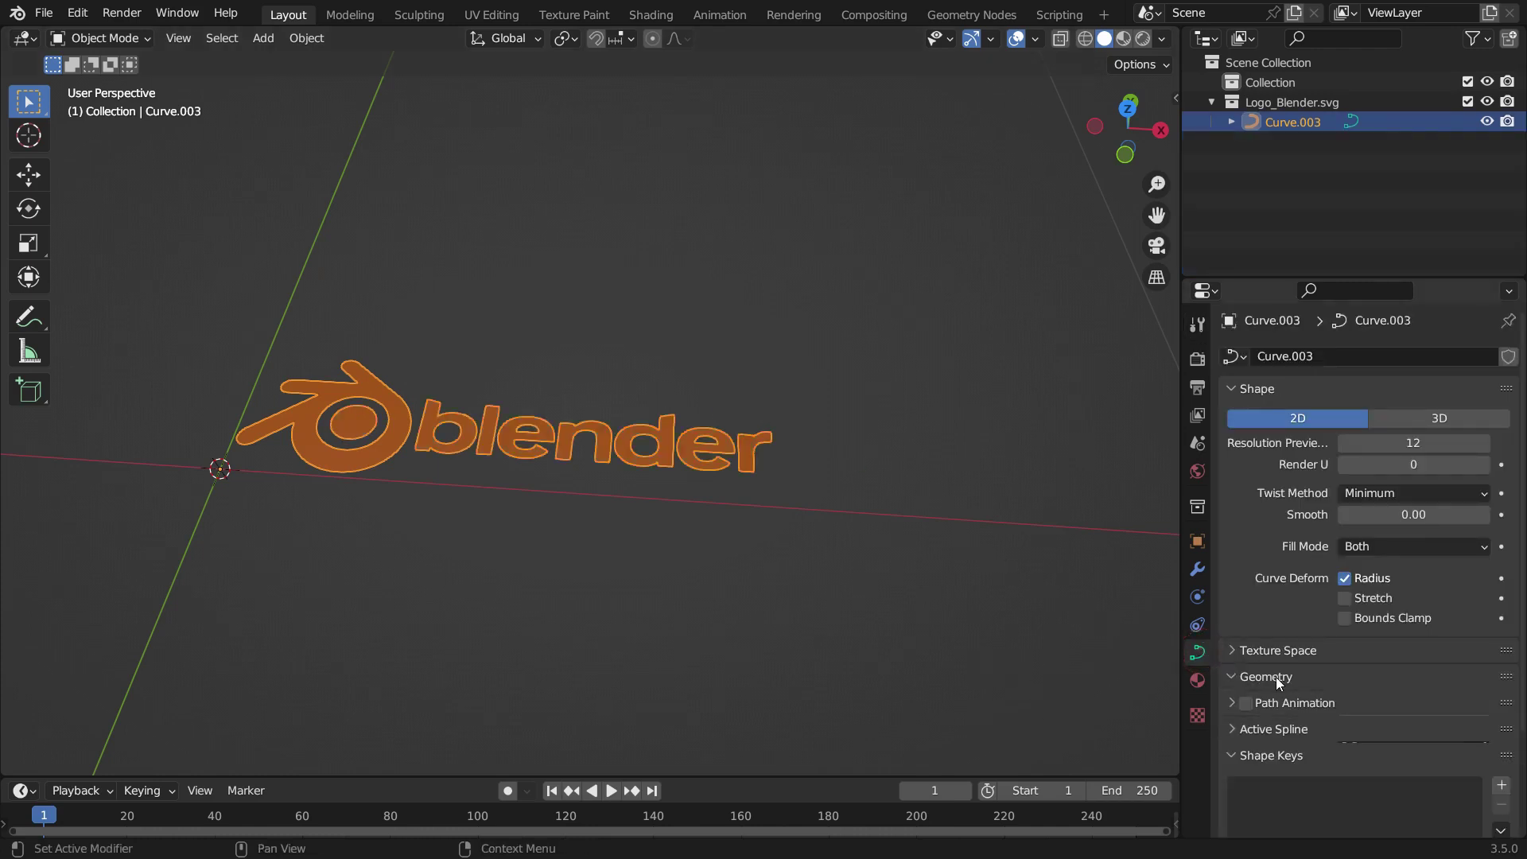
scroll(1273, 631, "down", 6)
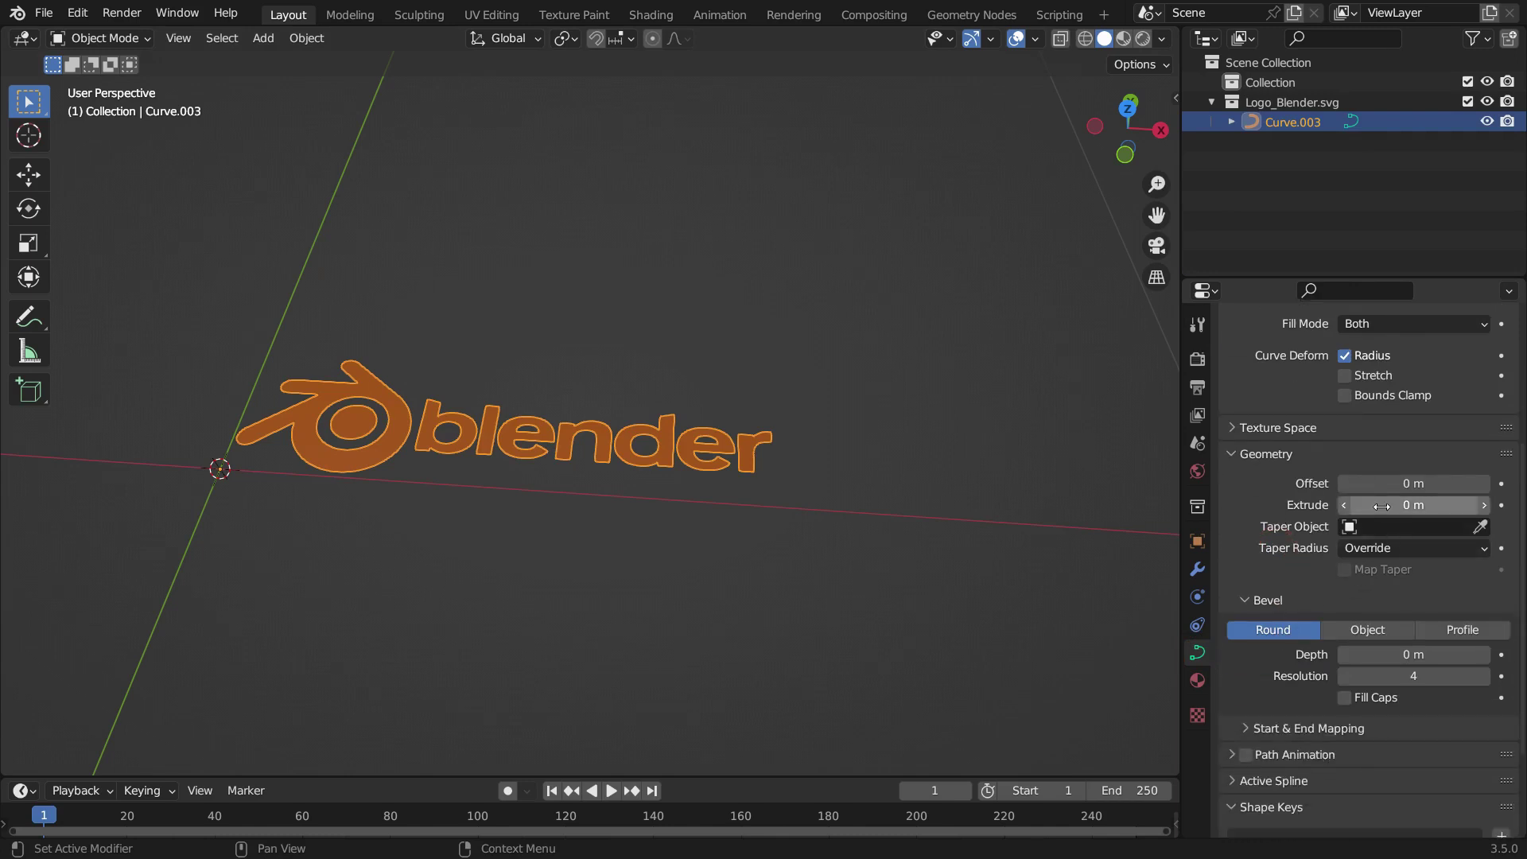
left_click_drag(1382, 506, 1398, 506)
type("0.01")
key("Return")
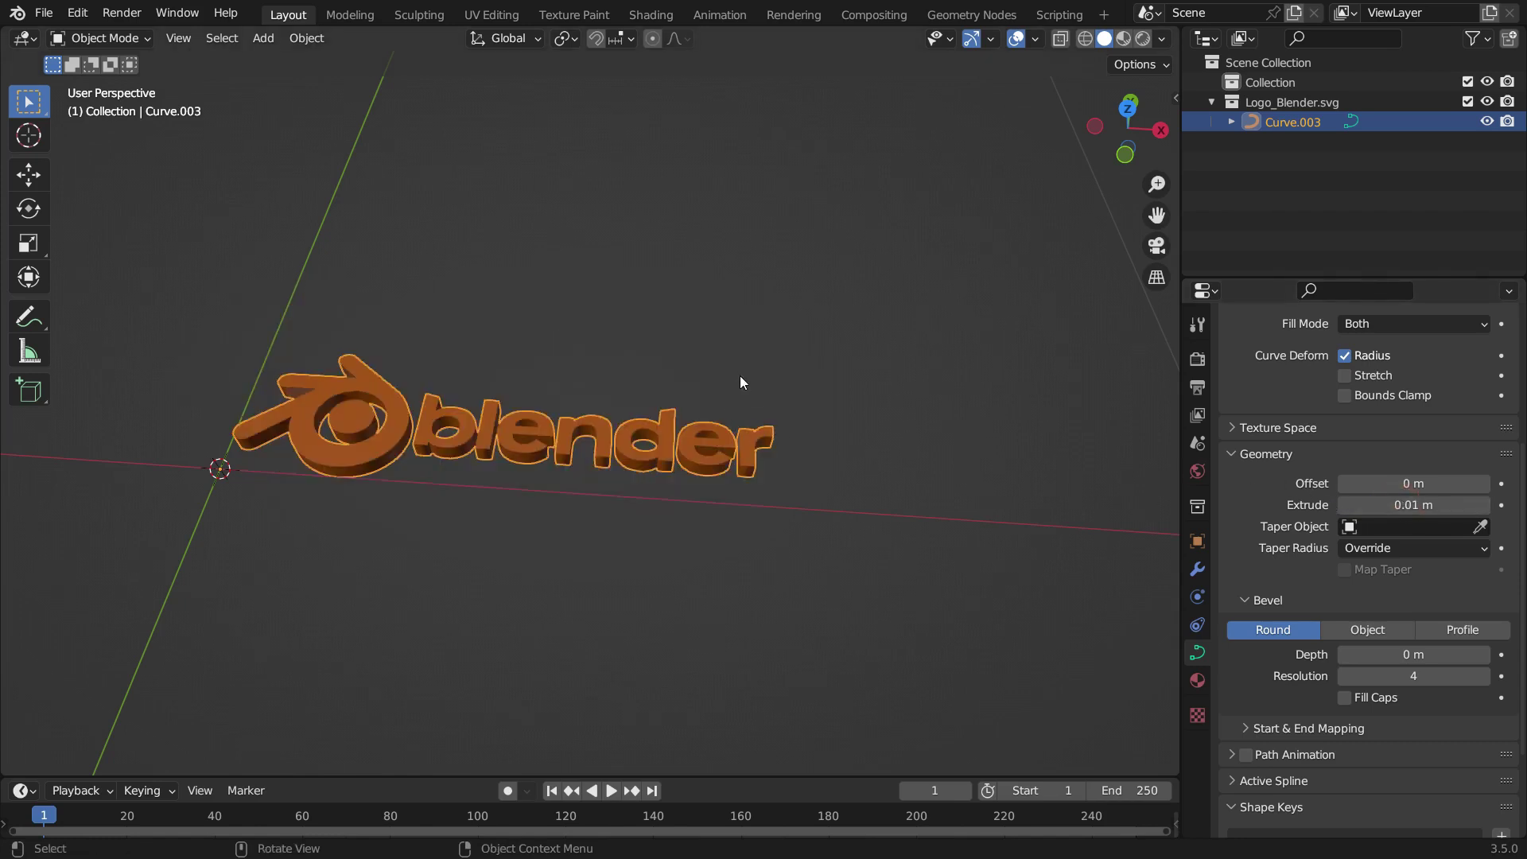
Step: In top view, move the logo's geometry onto the world origin
key("KP_7")
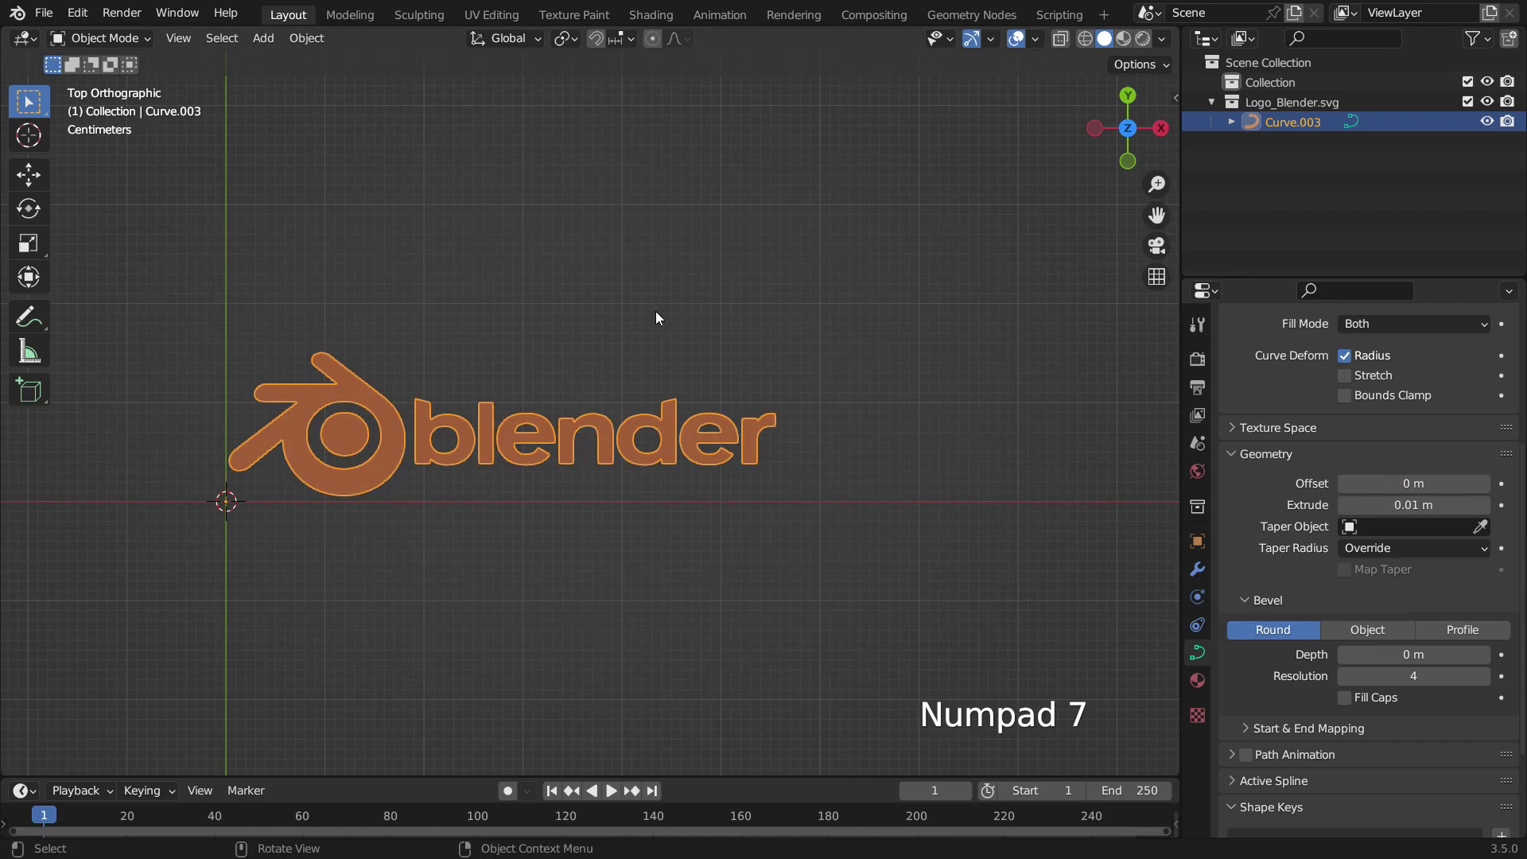
right_click(627, 293)
mouse_move(617, 429)
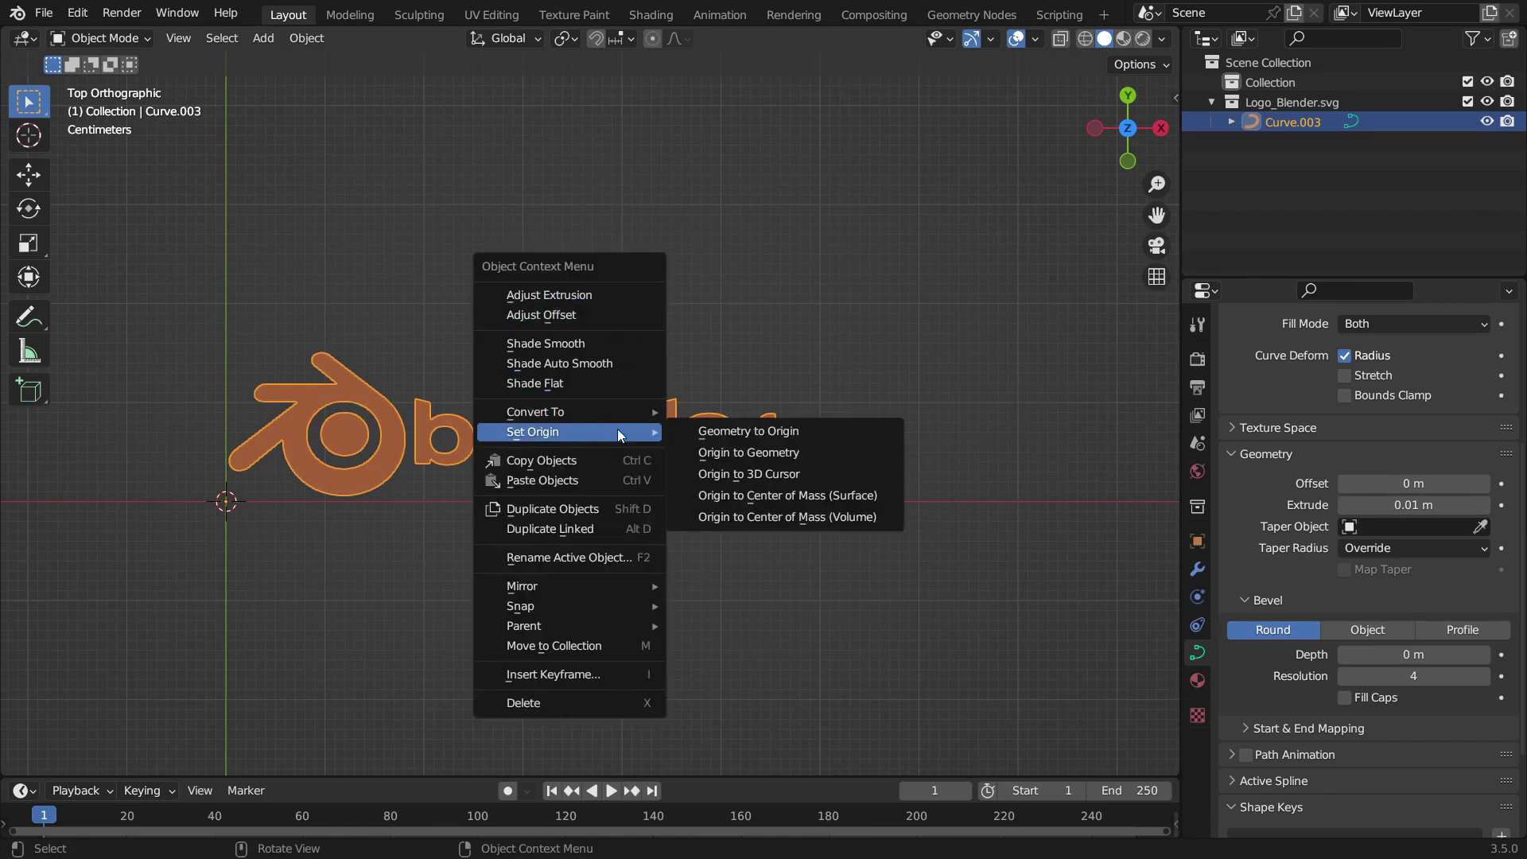
left_click(723, 428)
middle_click_drag(371, 540, 628, 475, "shift")
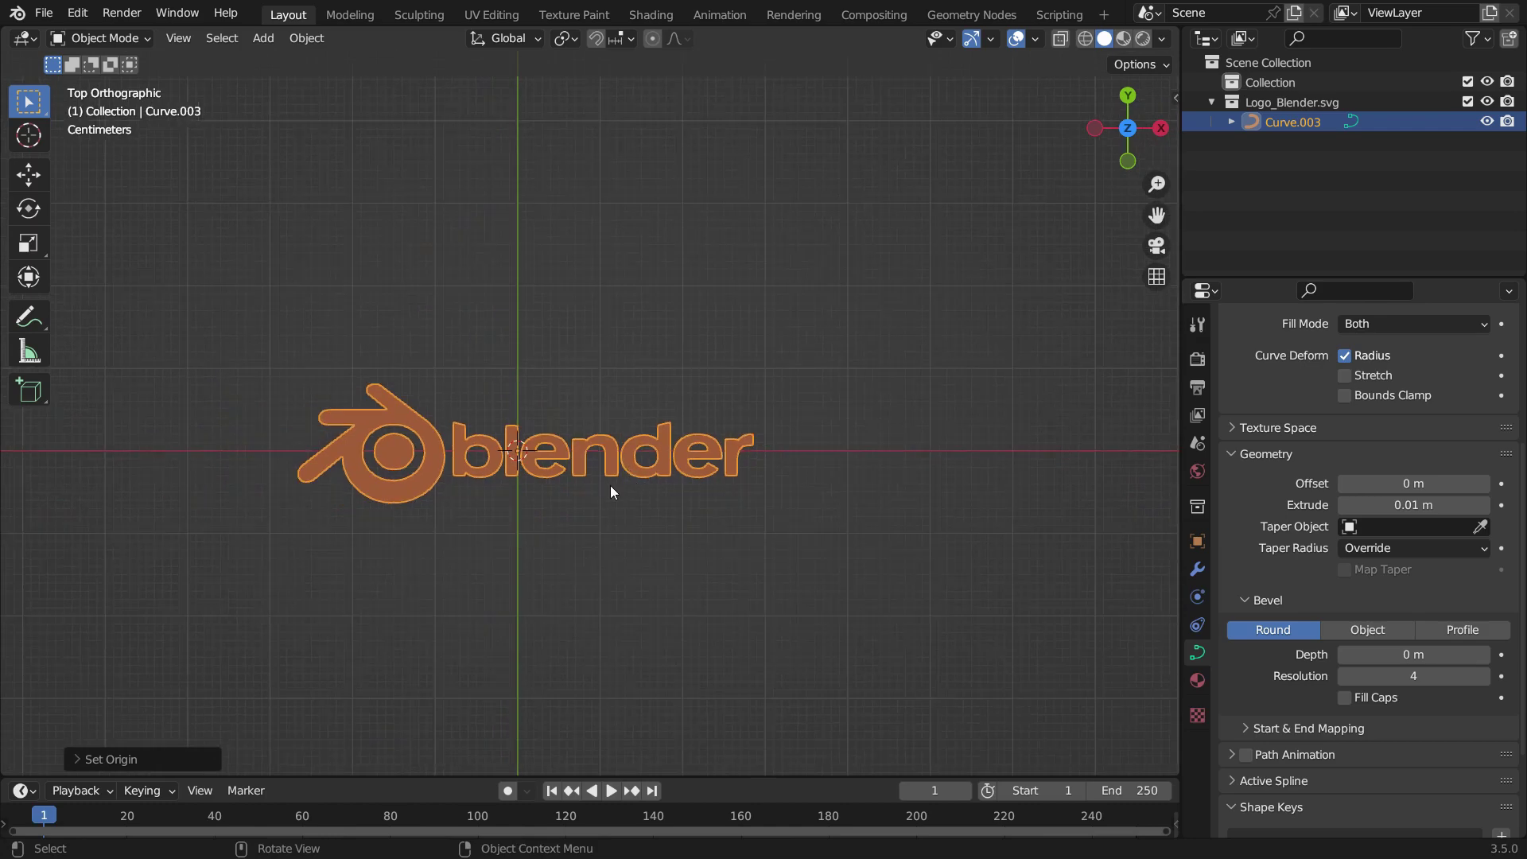
Step: Scale the logo up about four times and apply its scale
key("s")
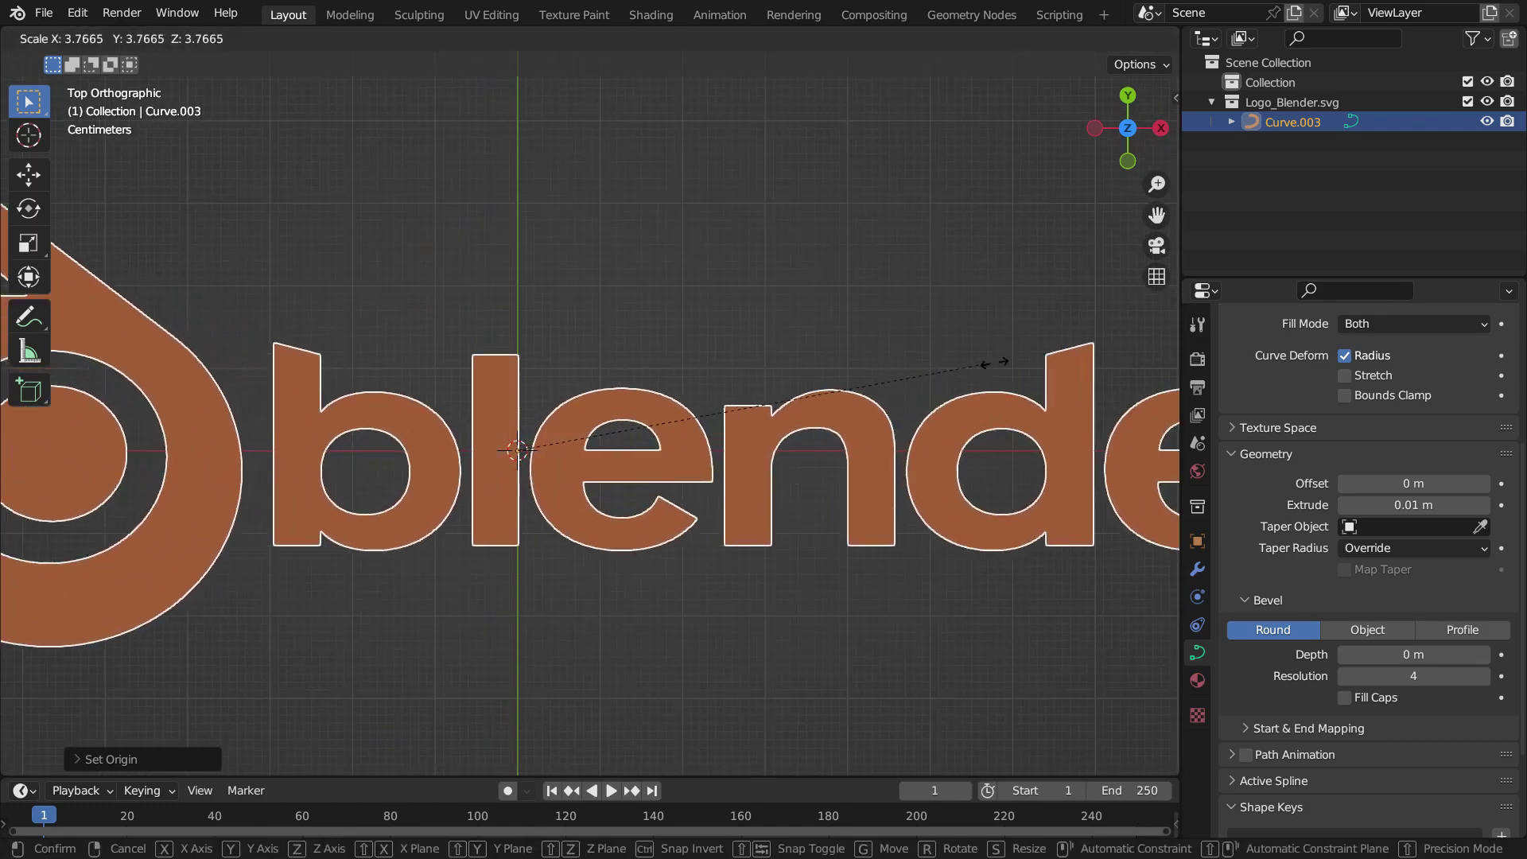
left_click(992, 366)
scroll(508, 452, "down", 2)
scroll(651, 474, "down", 5)
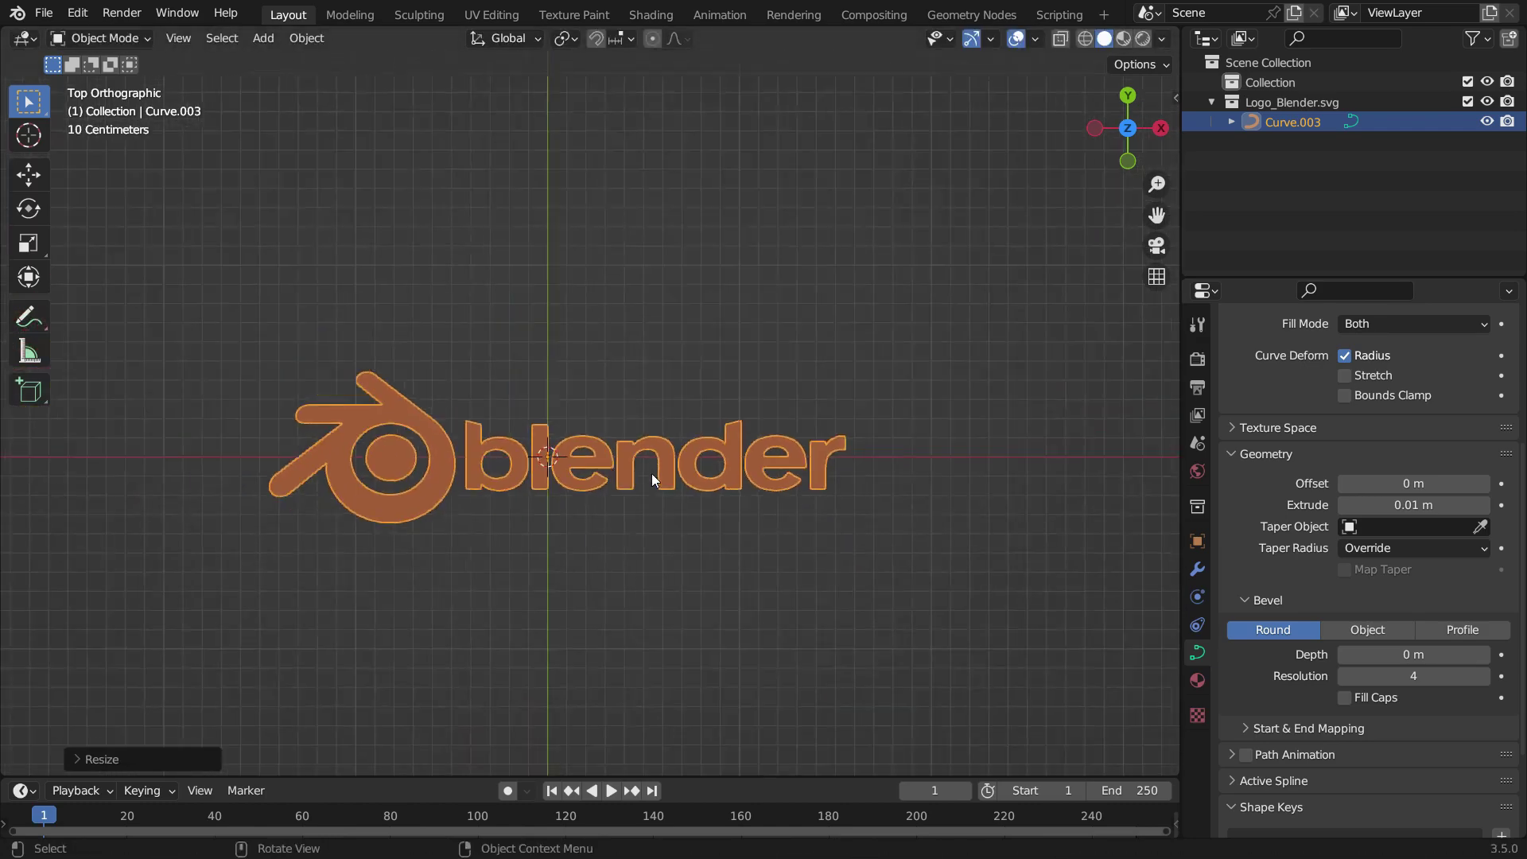
key("s")
left_click(676, 518)
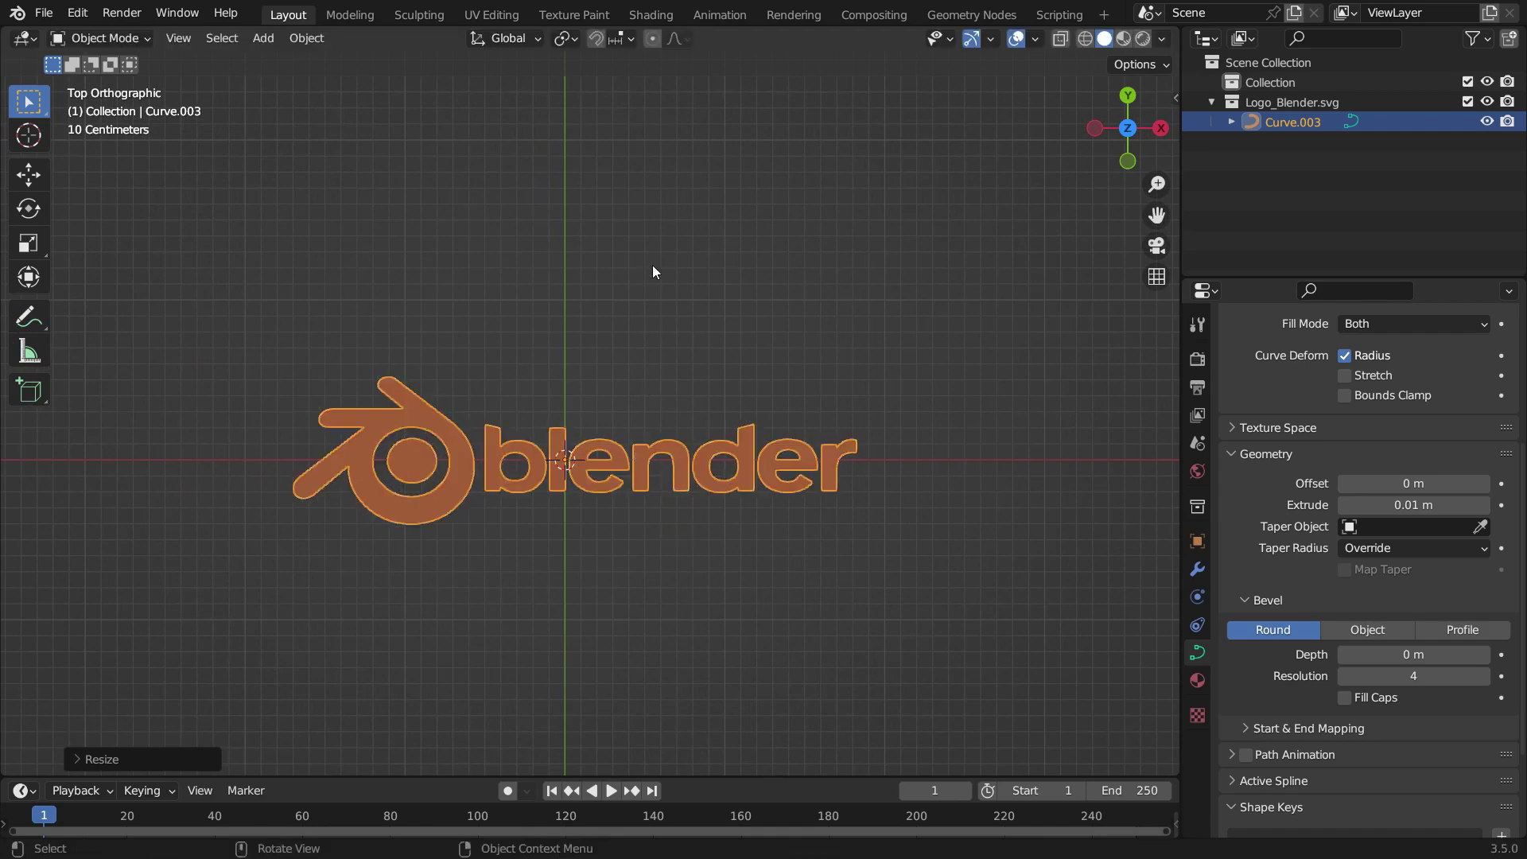
key("ctrl+a")
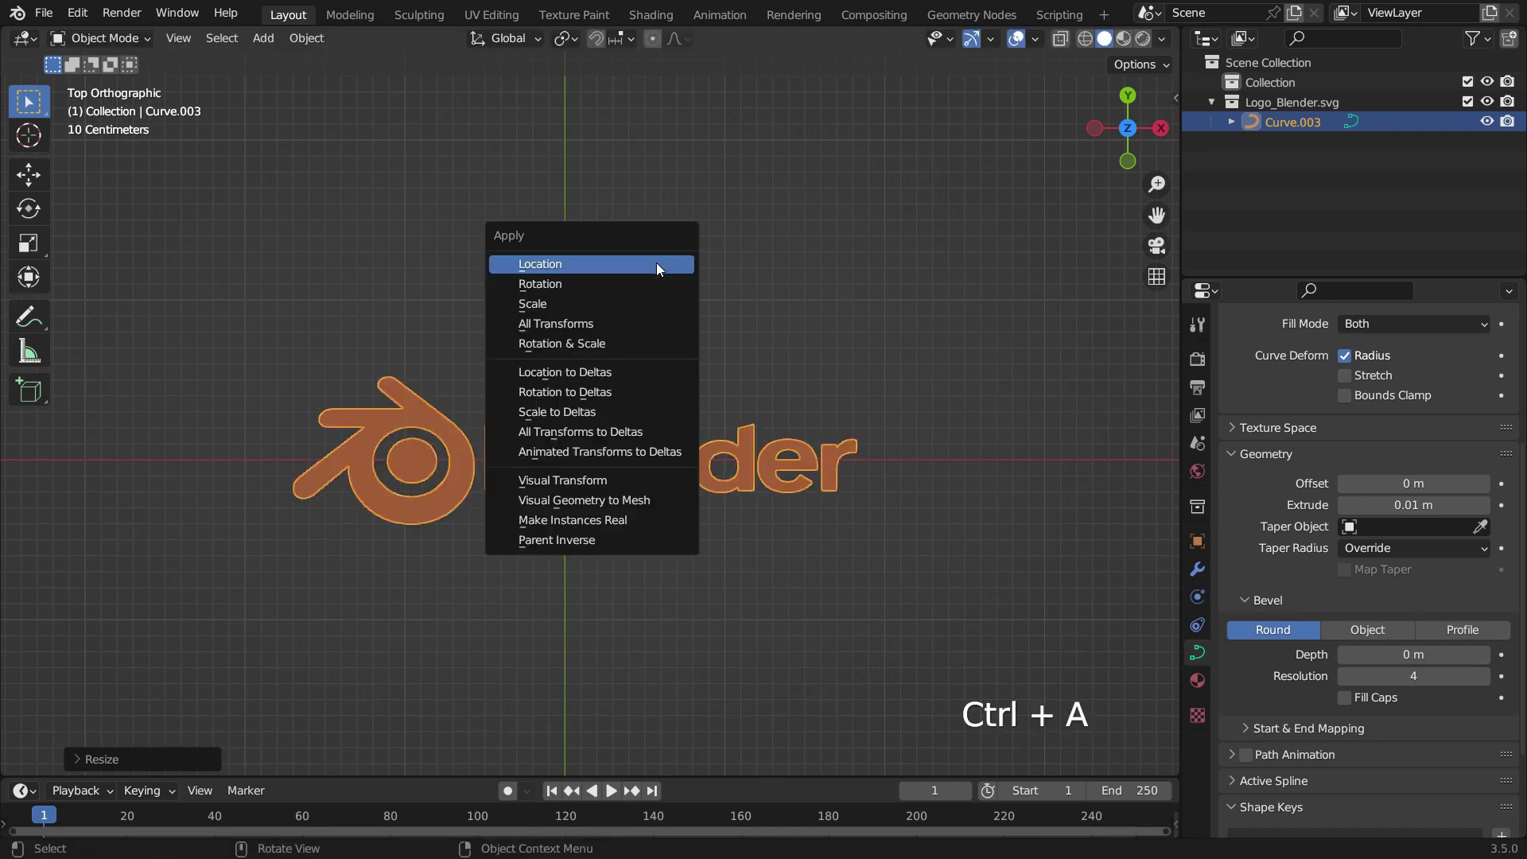
left_click(632, 303)
right_click(647, 326)
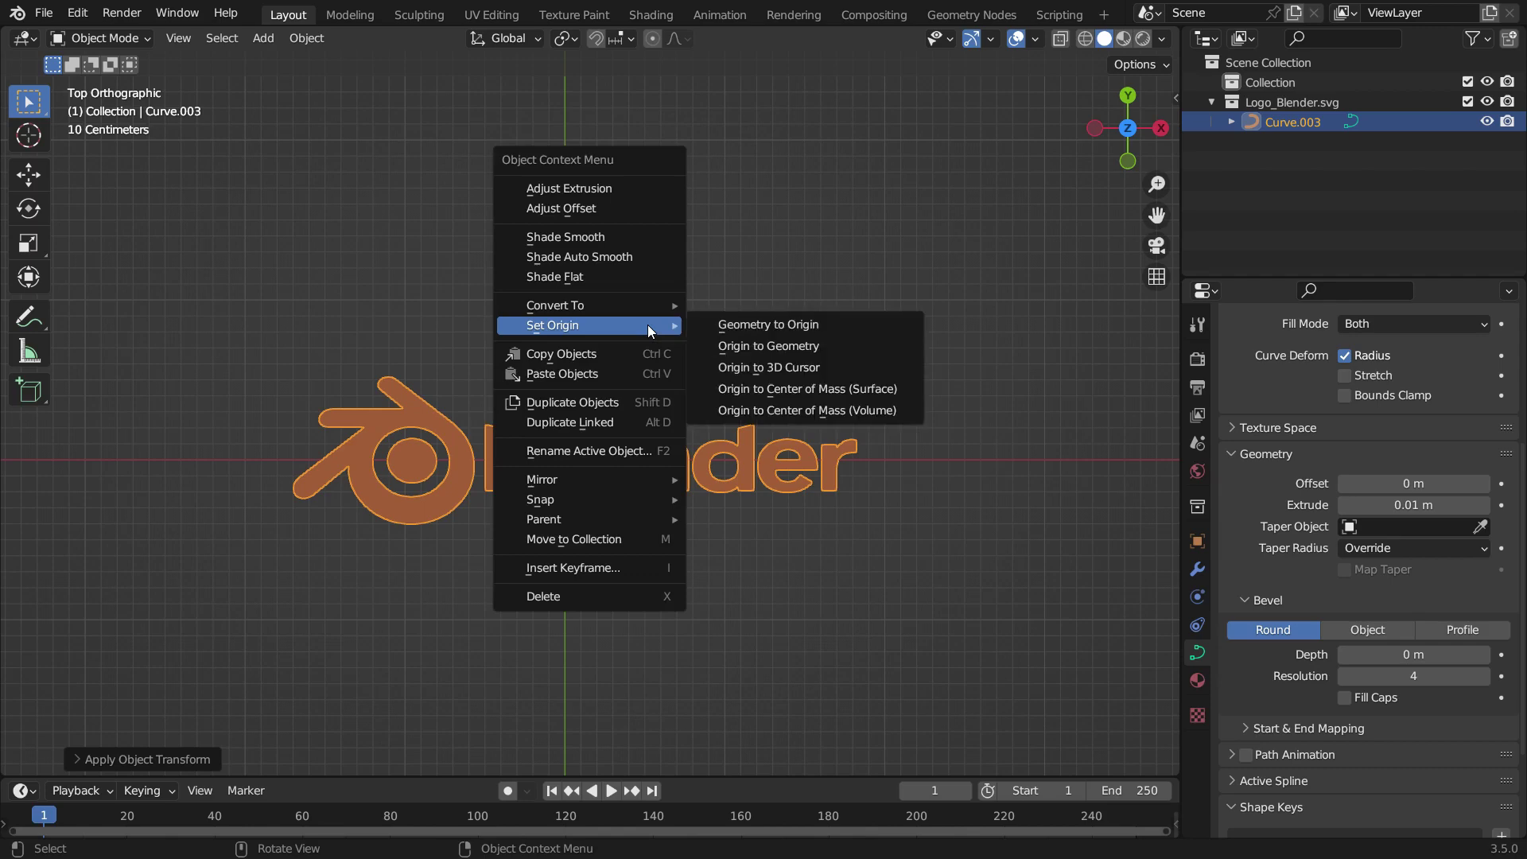
mouse_move(657, 305)
left_click(755, 325)
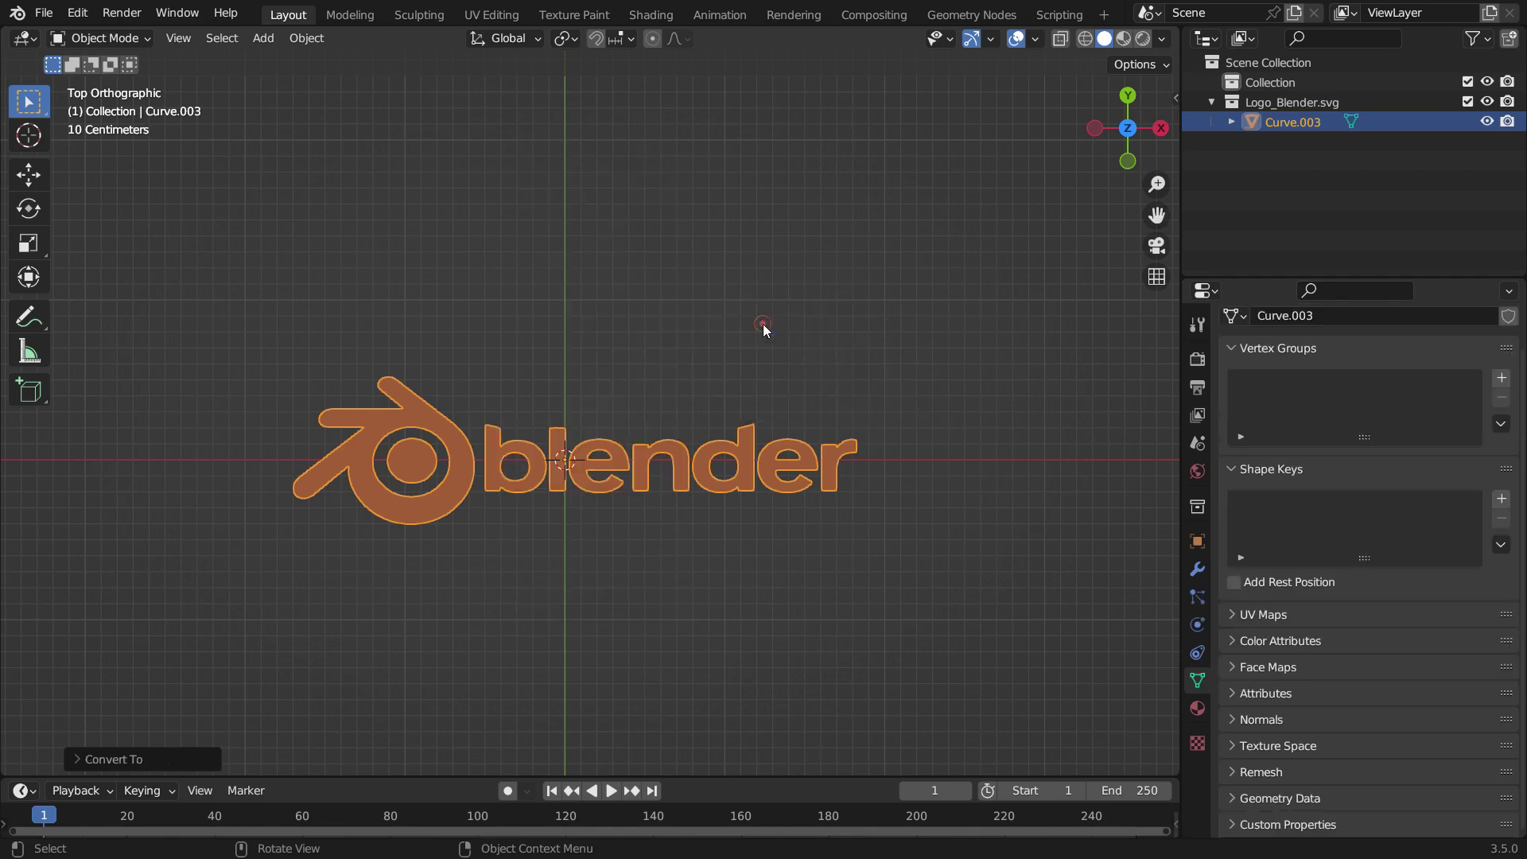
key("Tab")
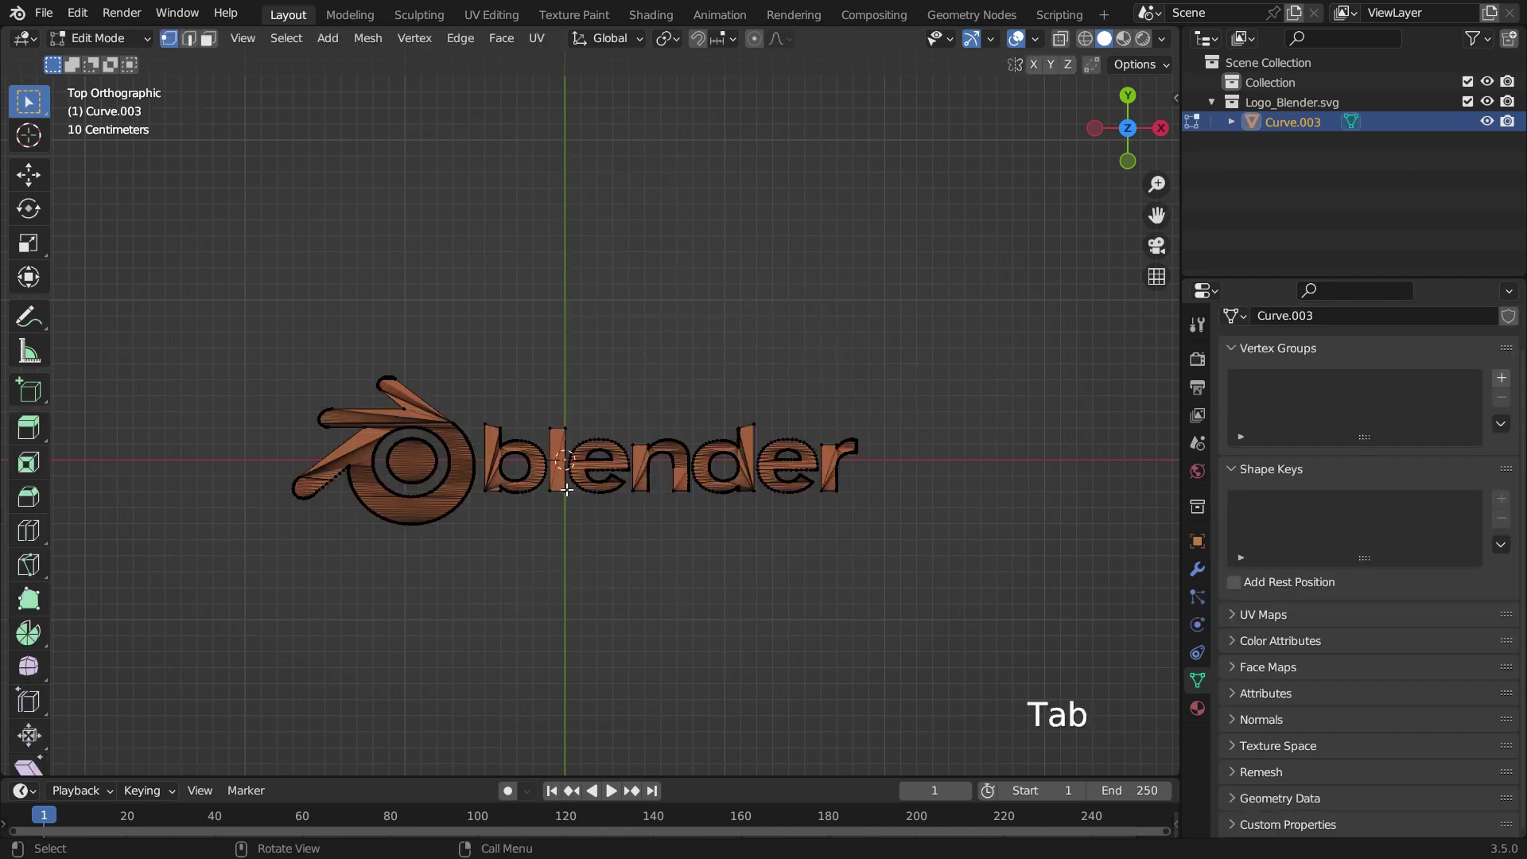
scroll(367, 369, "up", 4)
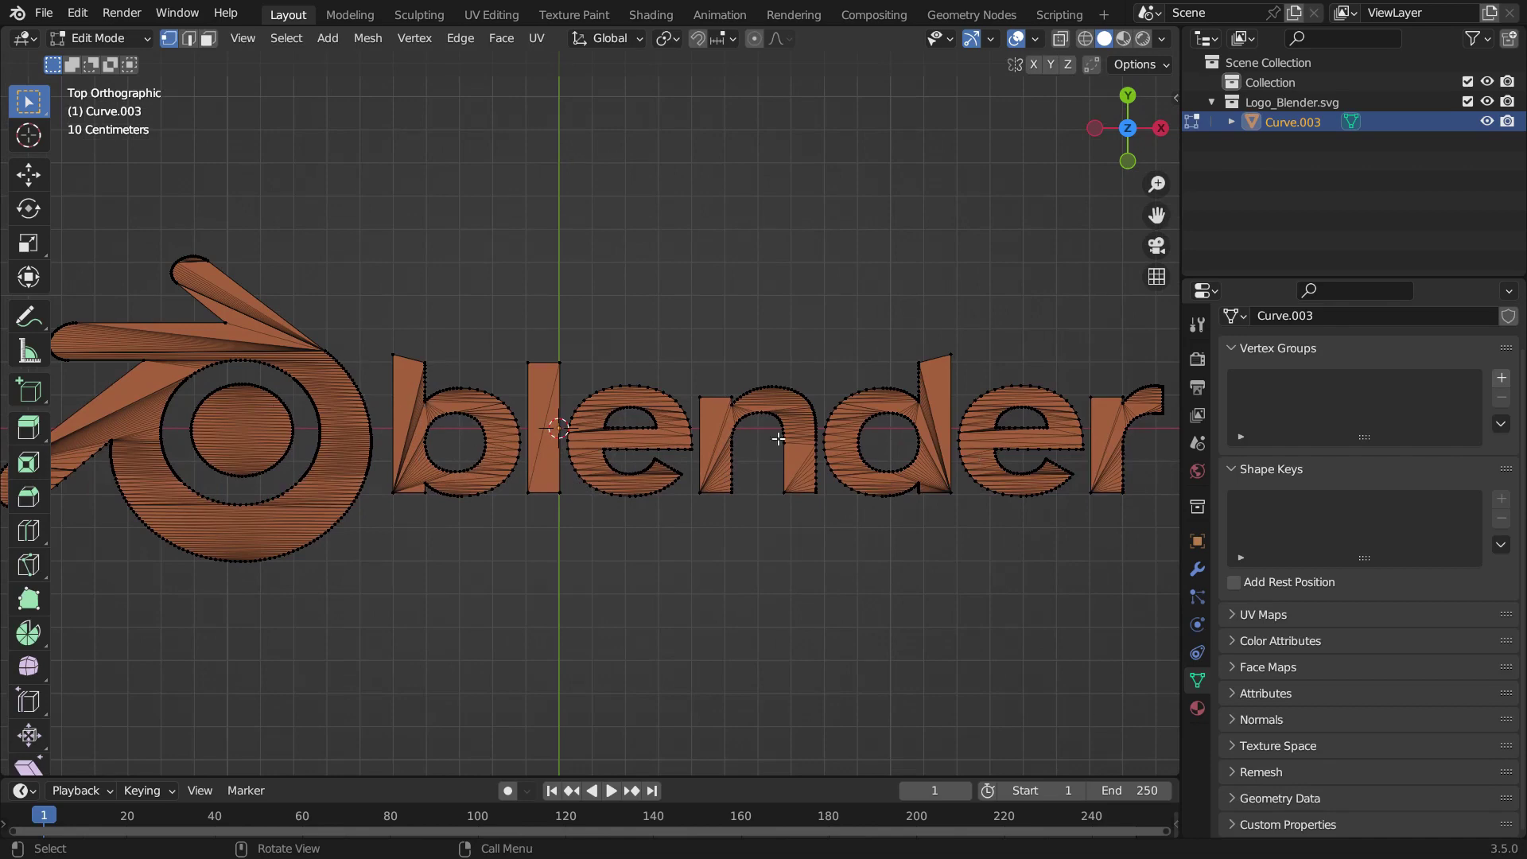
scroll(674, 493, "down", 2)
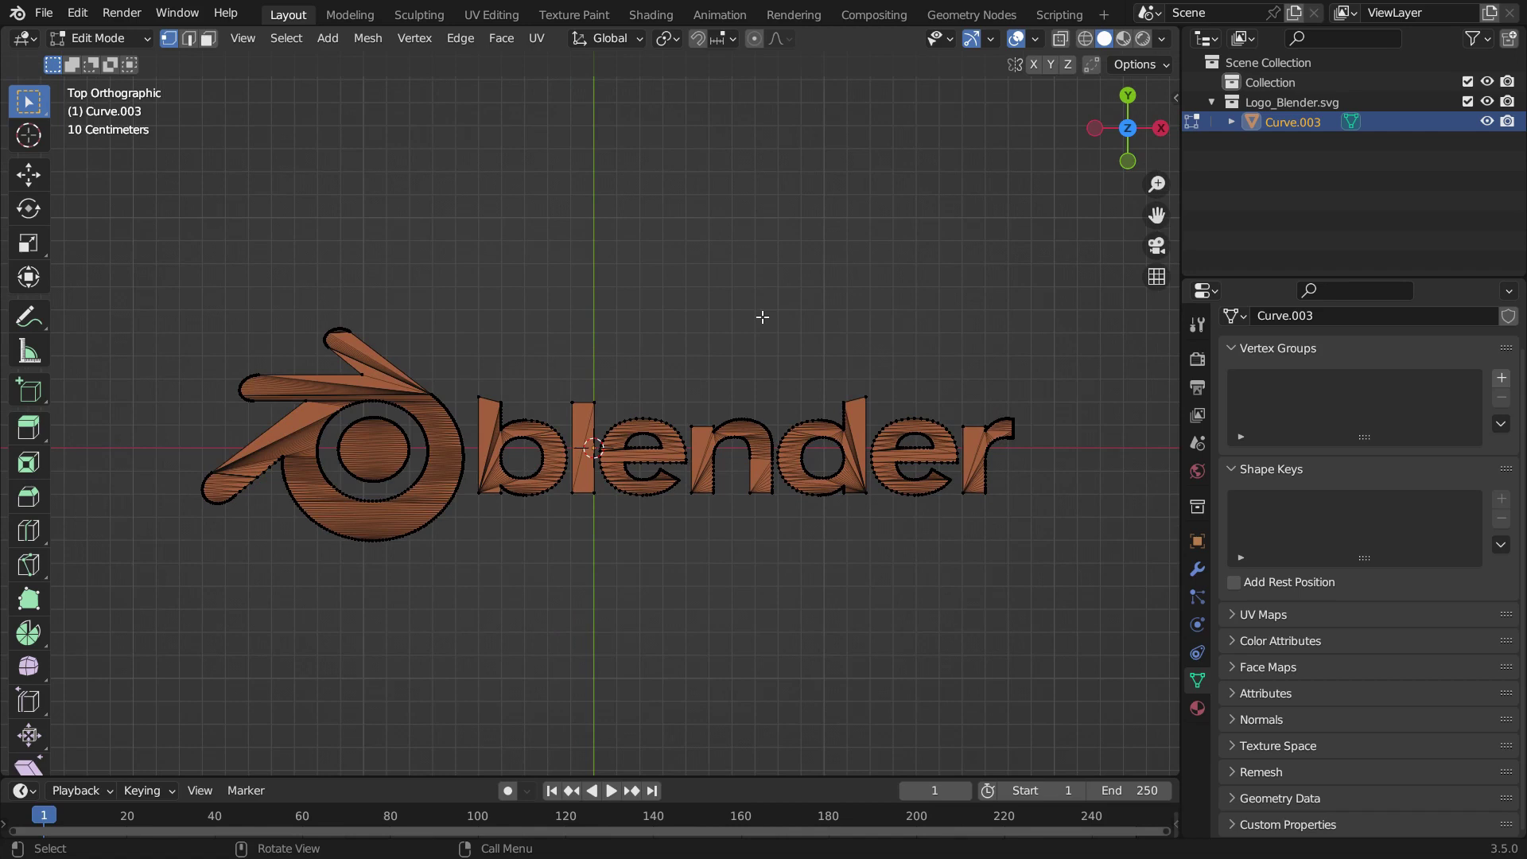
key("Tab")
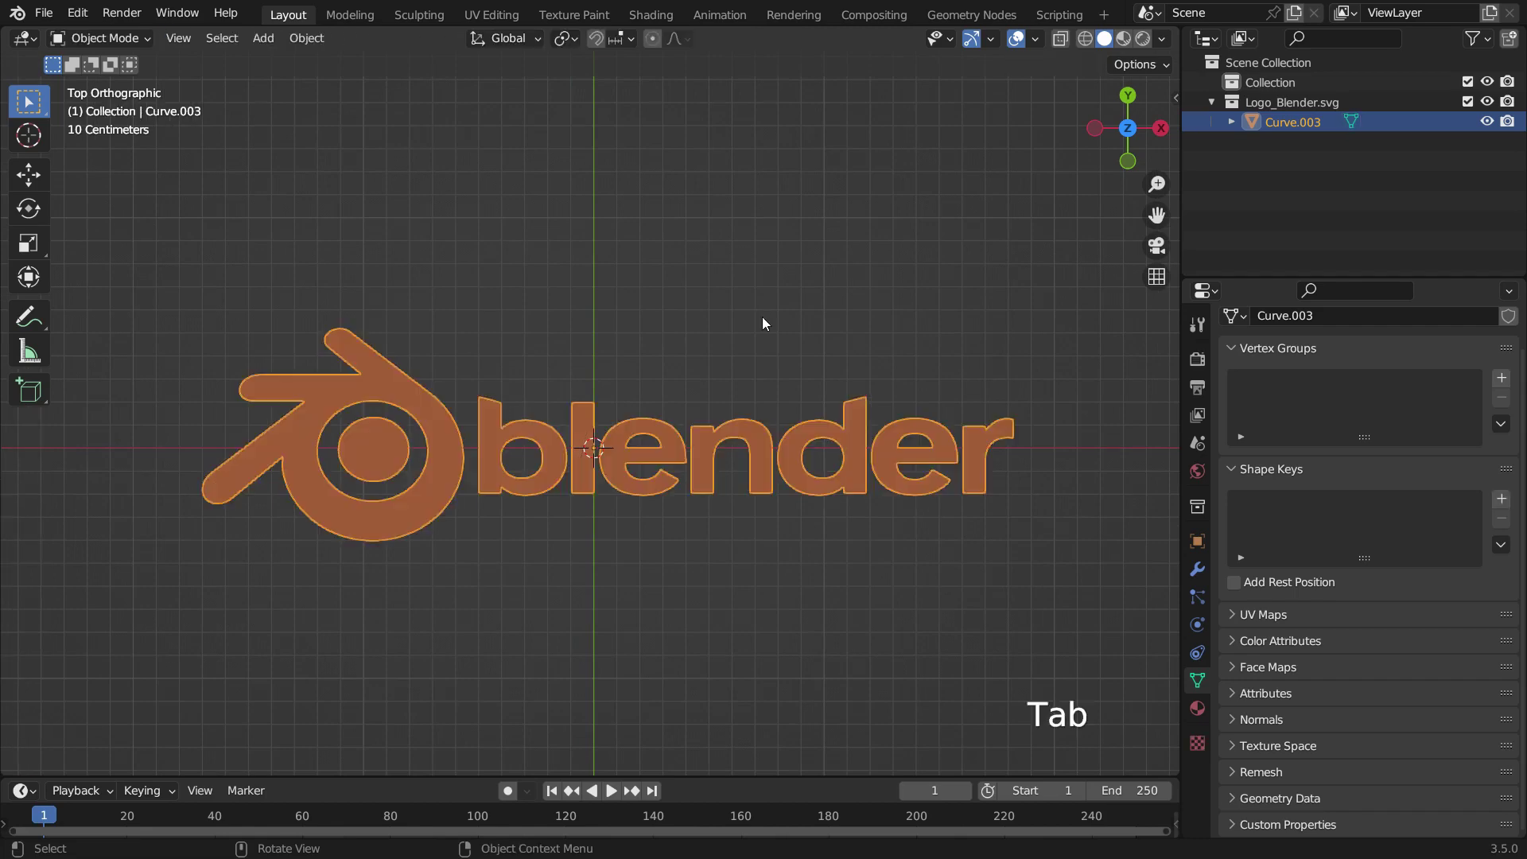
Step: Add a Sharp Remesh modifier at octree depth 8, keeping disconnected parts, with smooth shading
left_click(1197, 569)
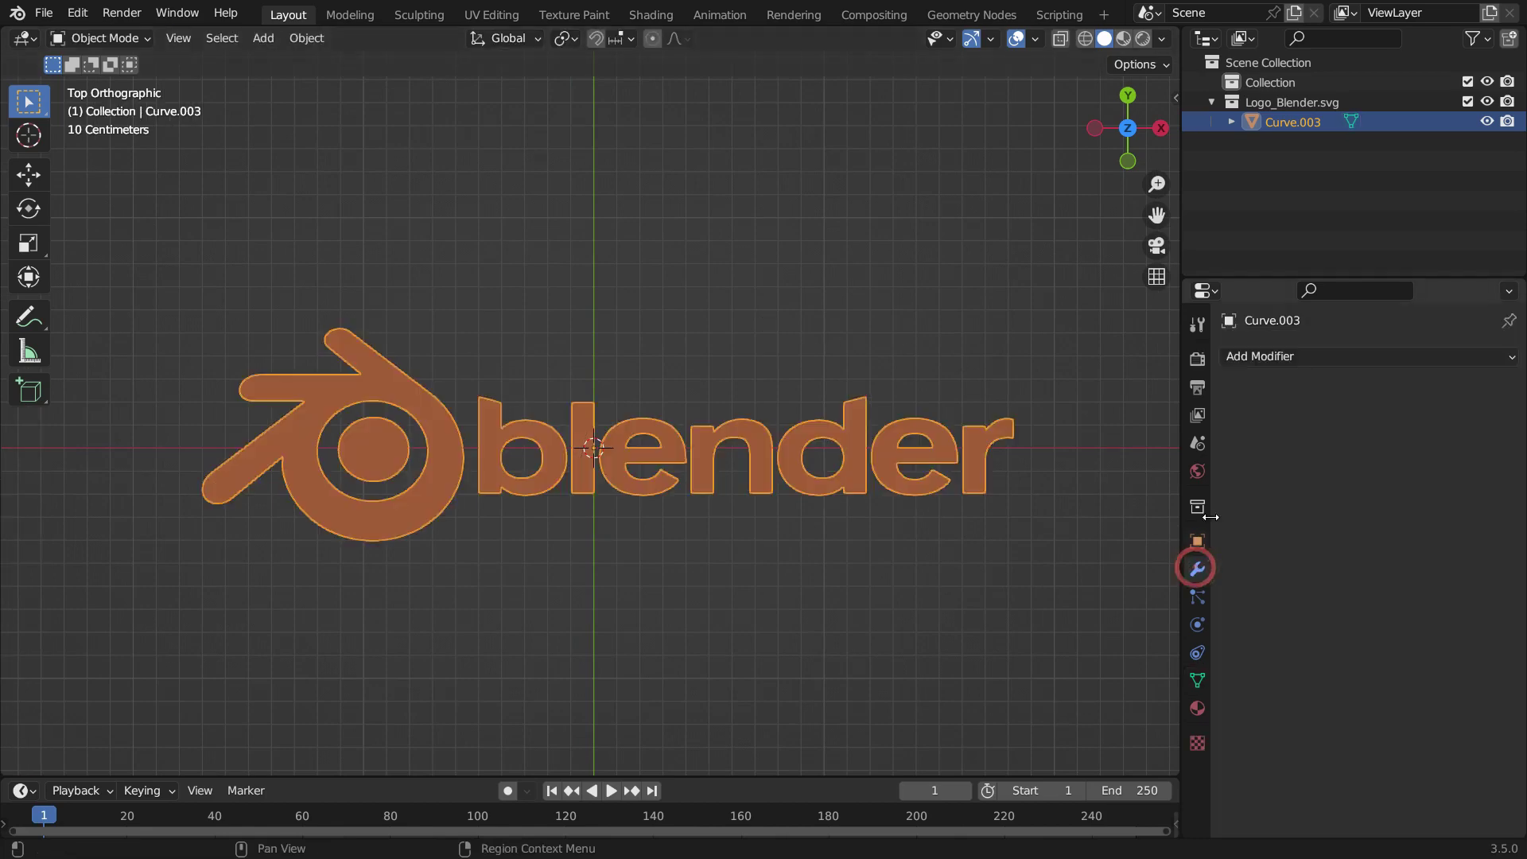
left_click(1280, 357)
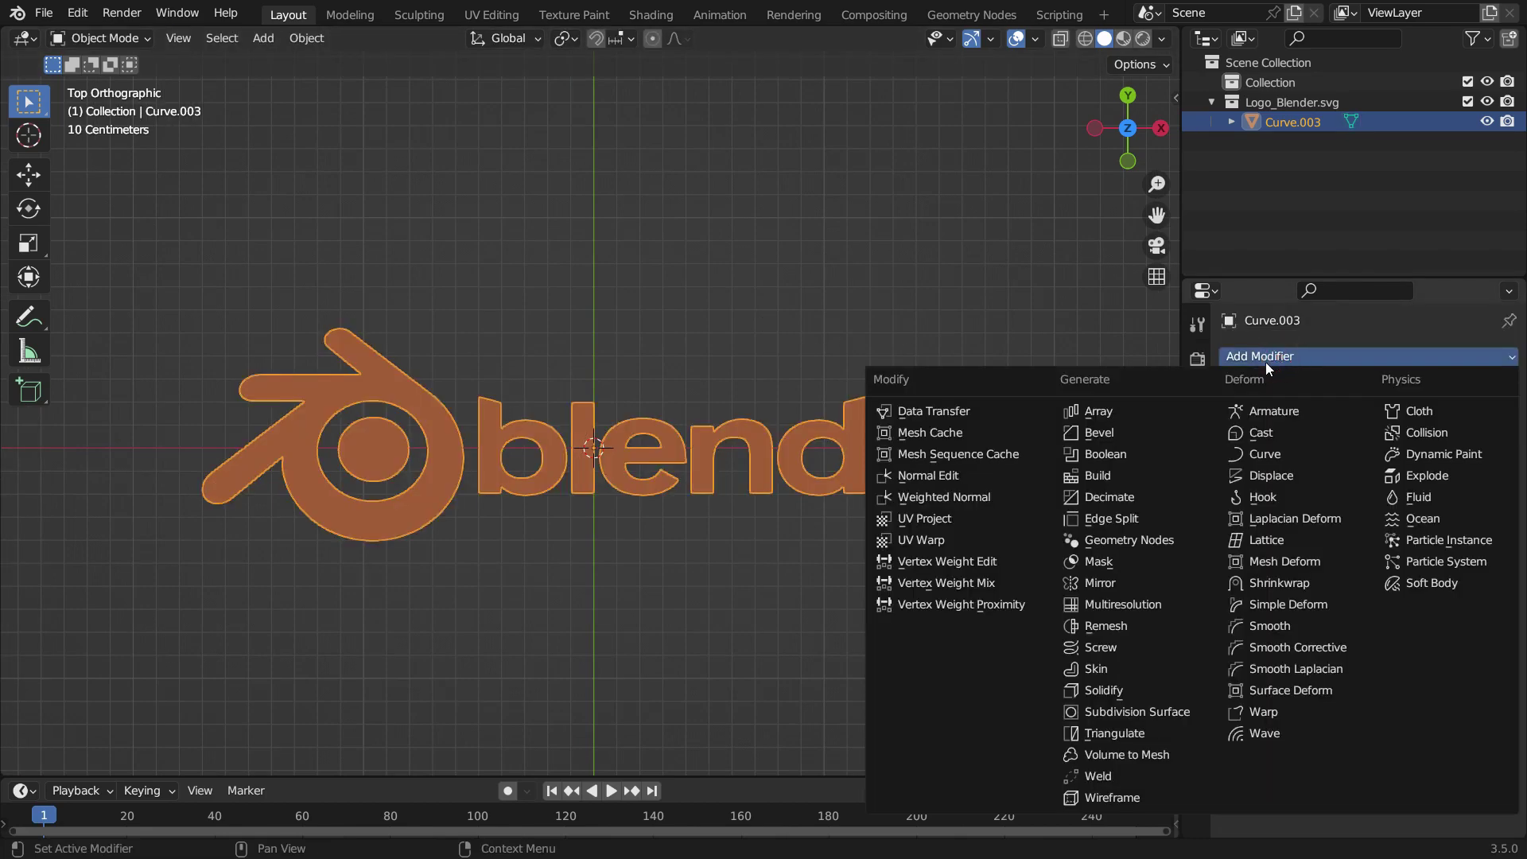
left_click(1146, 624)
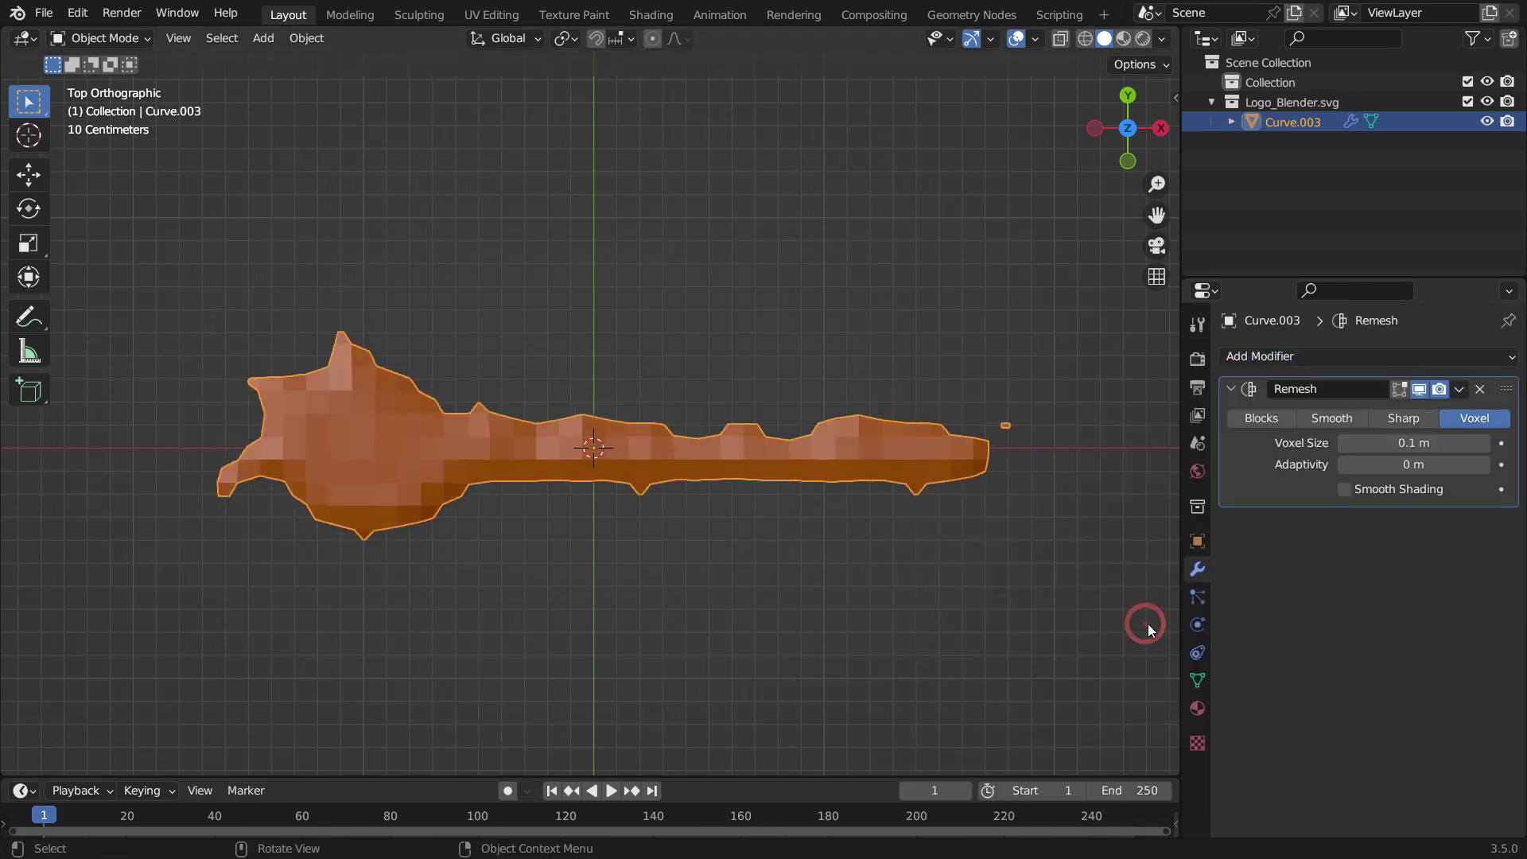
left_click(1410, 412)
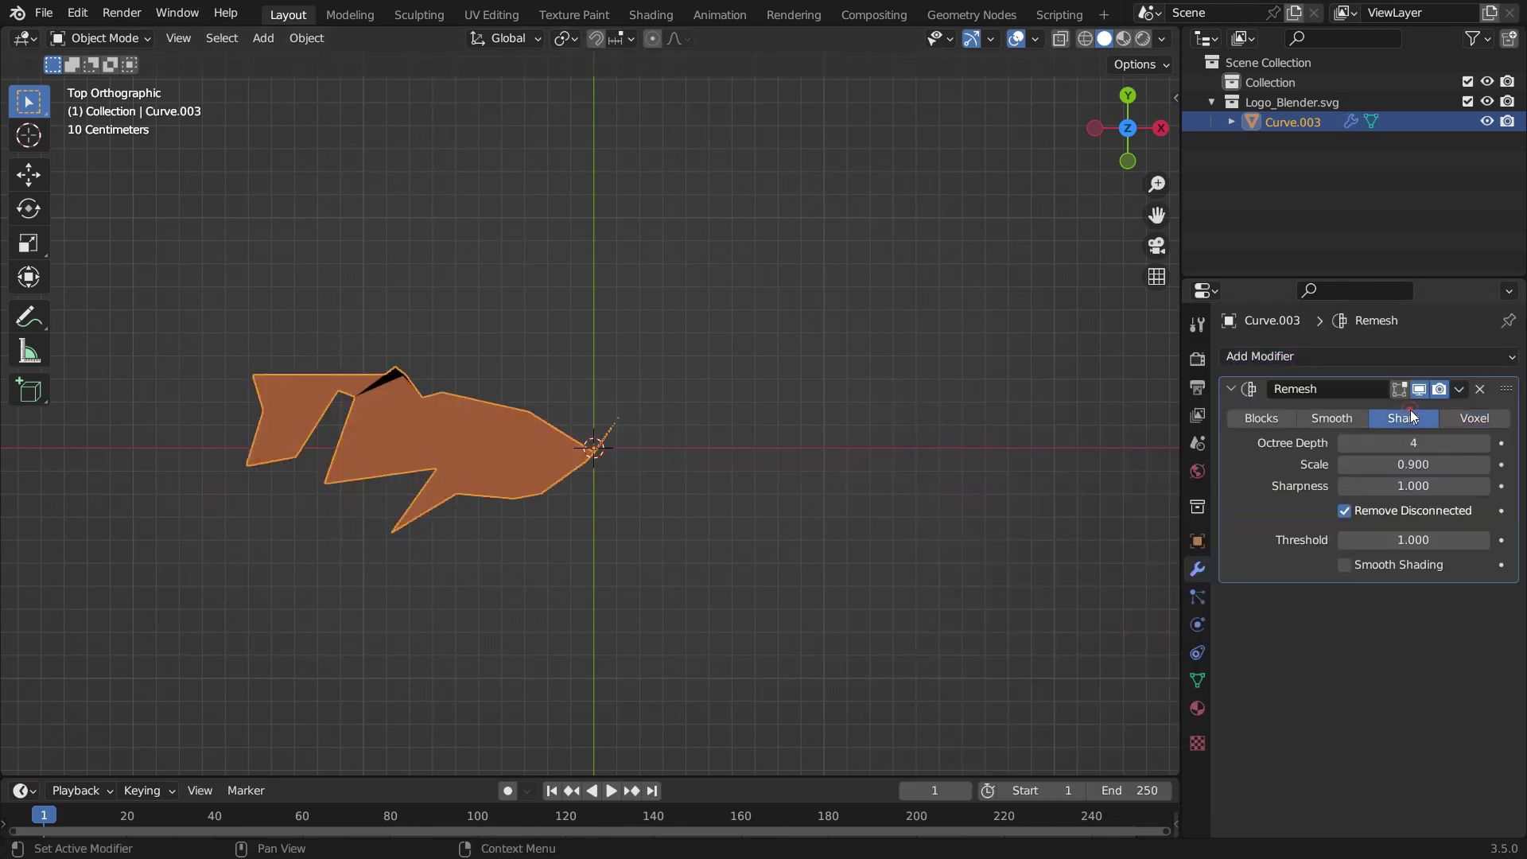
left_click(1344, 511)
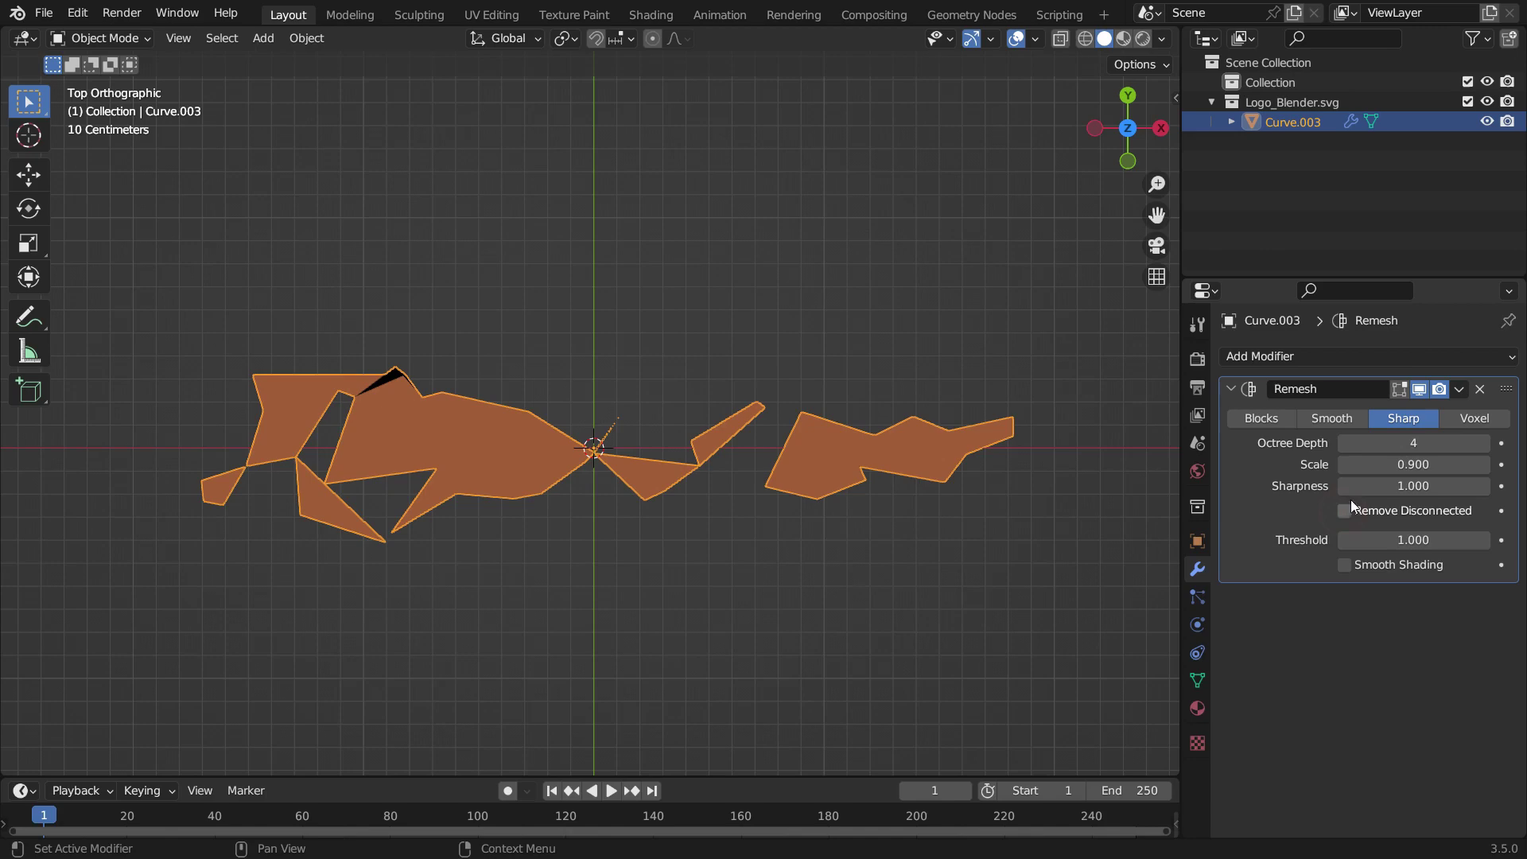
left_click(1481, 444)
left_click(1482, 444)
left_click(1482, 444)
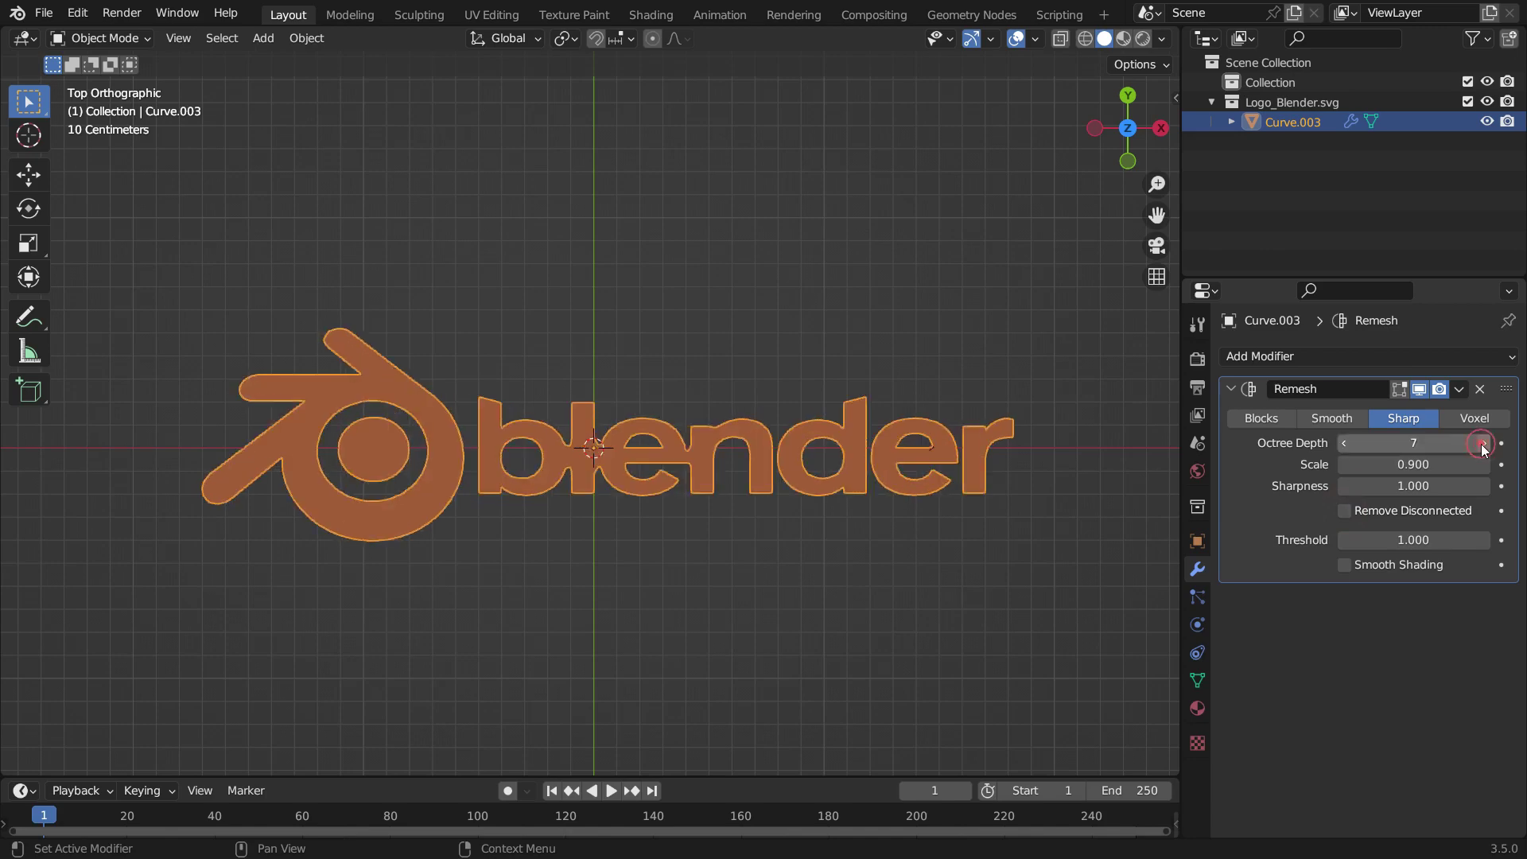
left_click(1481, 444)
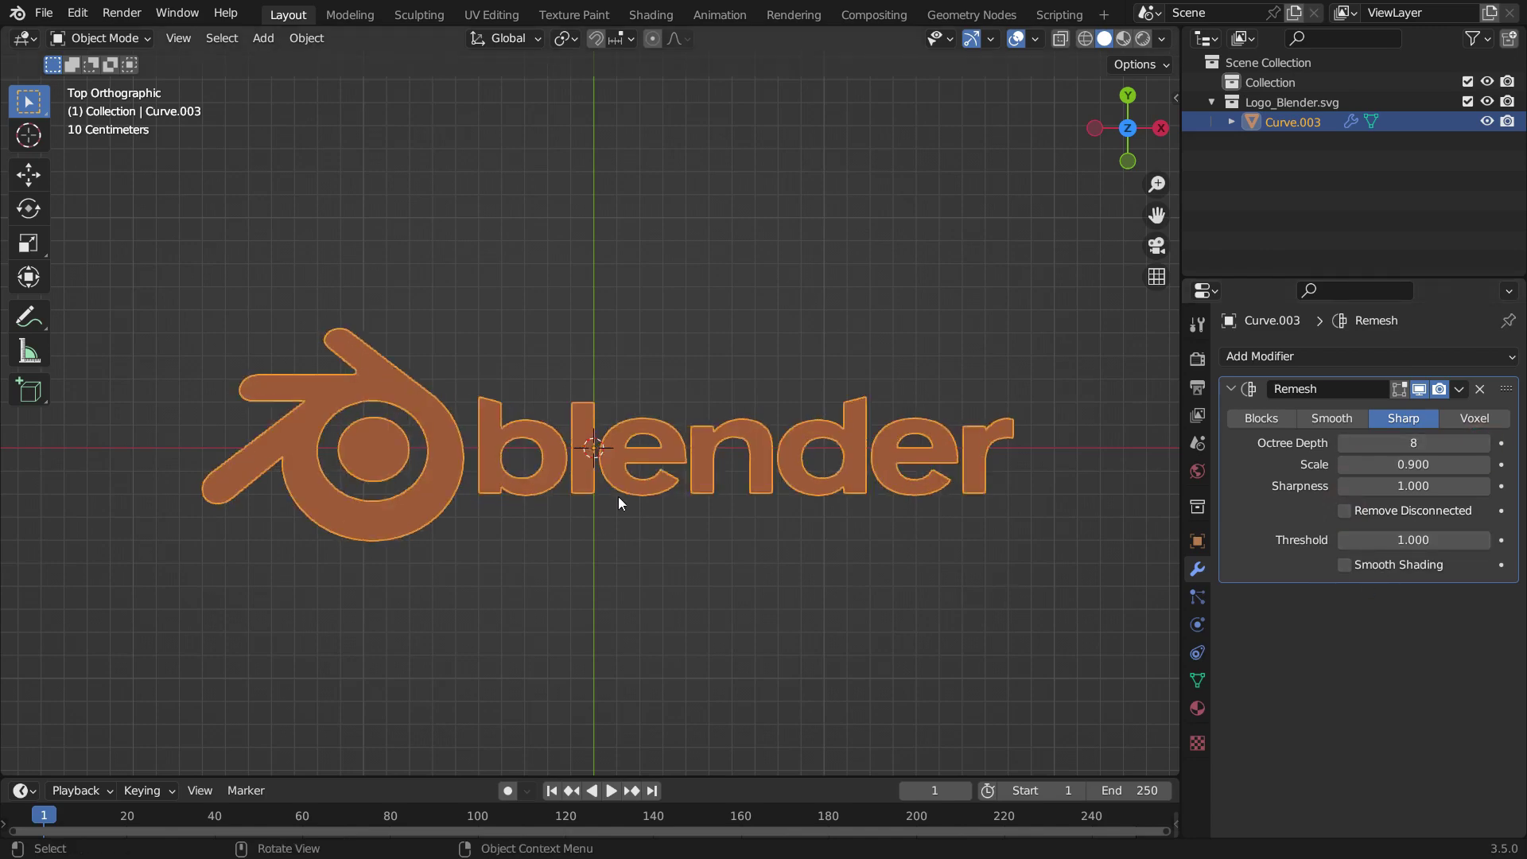
middle_click_drag(618, 496, 661, 477)
scroll(672, 445, "up", 5)
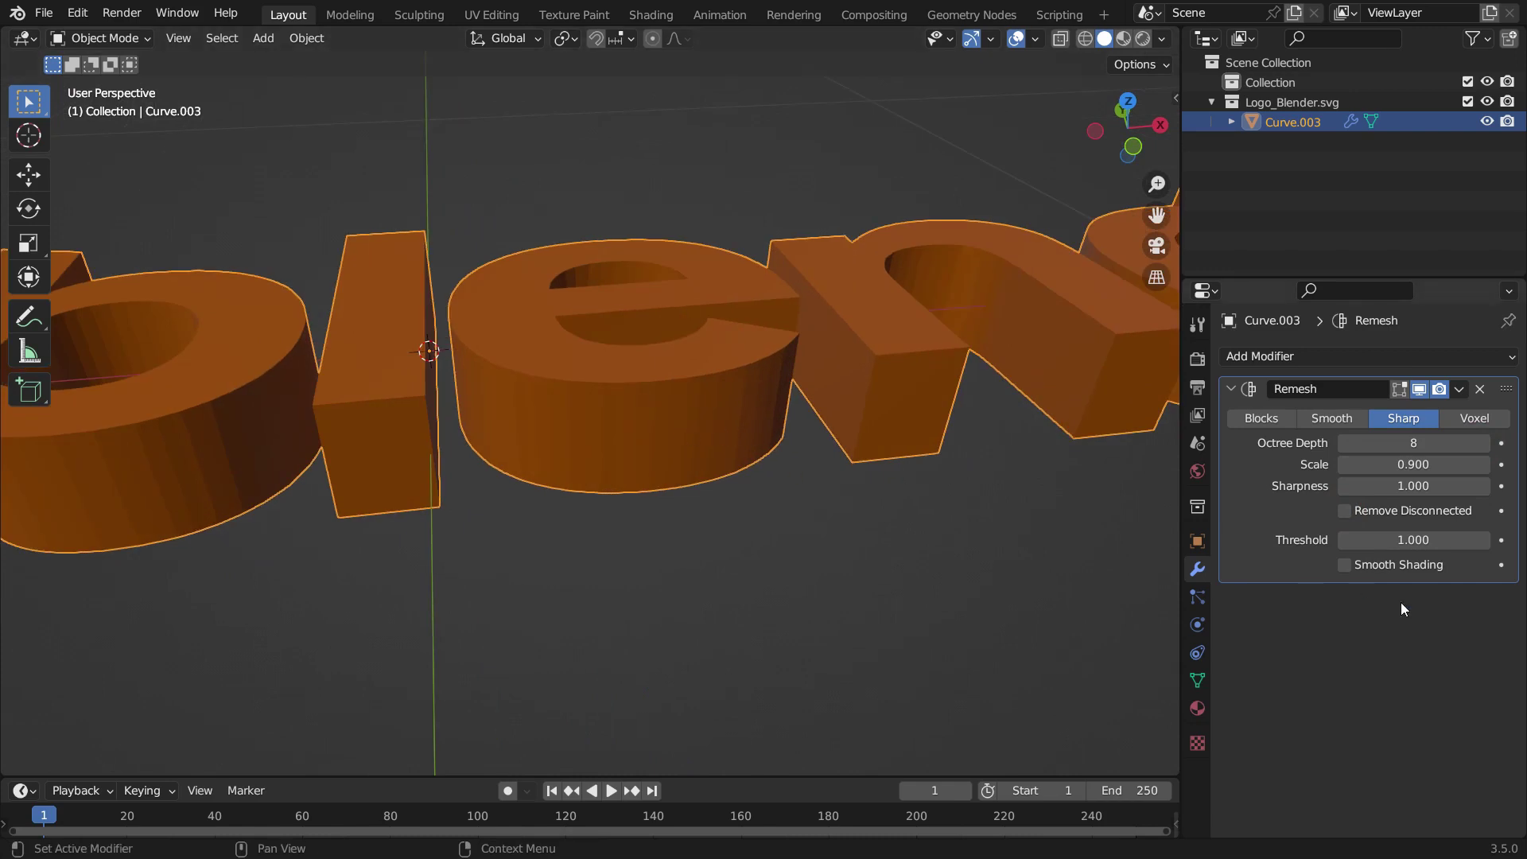
left_click(1351, 565)
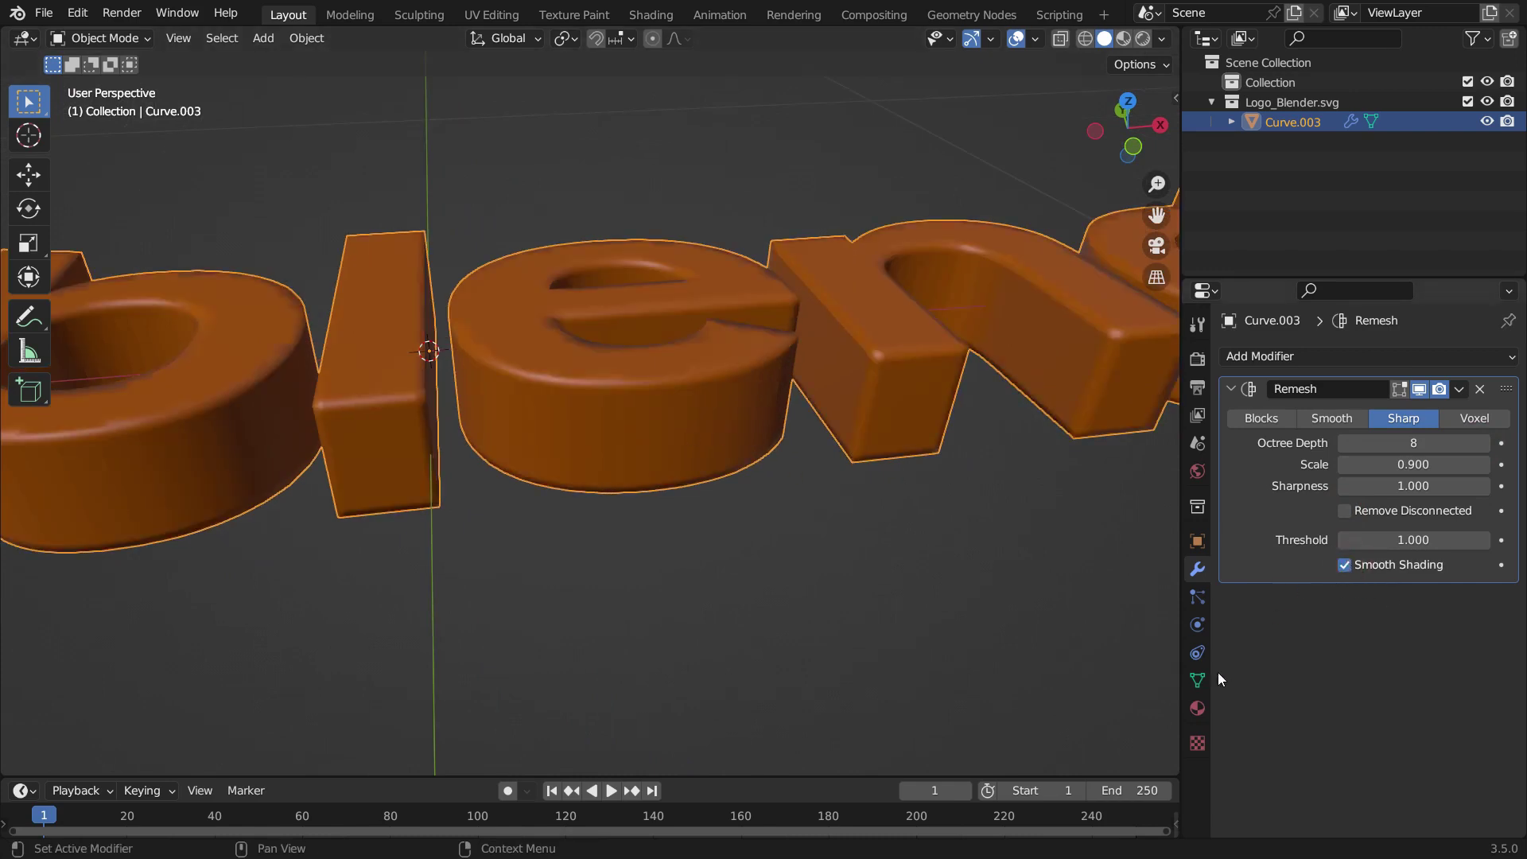
Step: Enable 30° Auto Smooth in the mesh's Normals settings
left_click(1196, 681)
scroll(1277, 690, "down", 1)
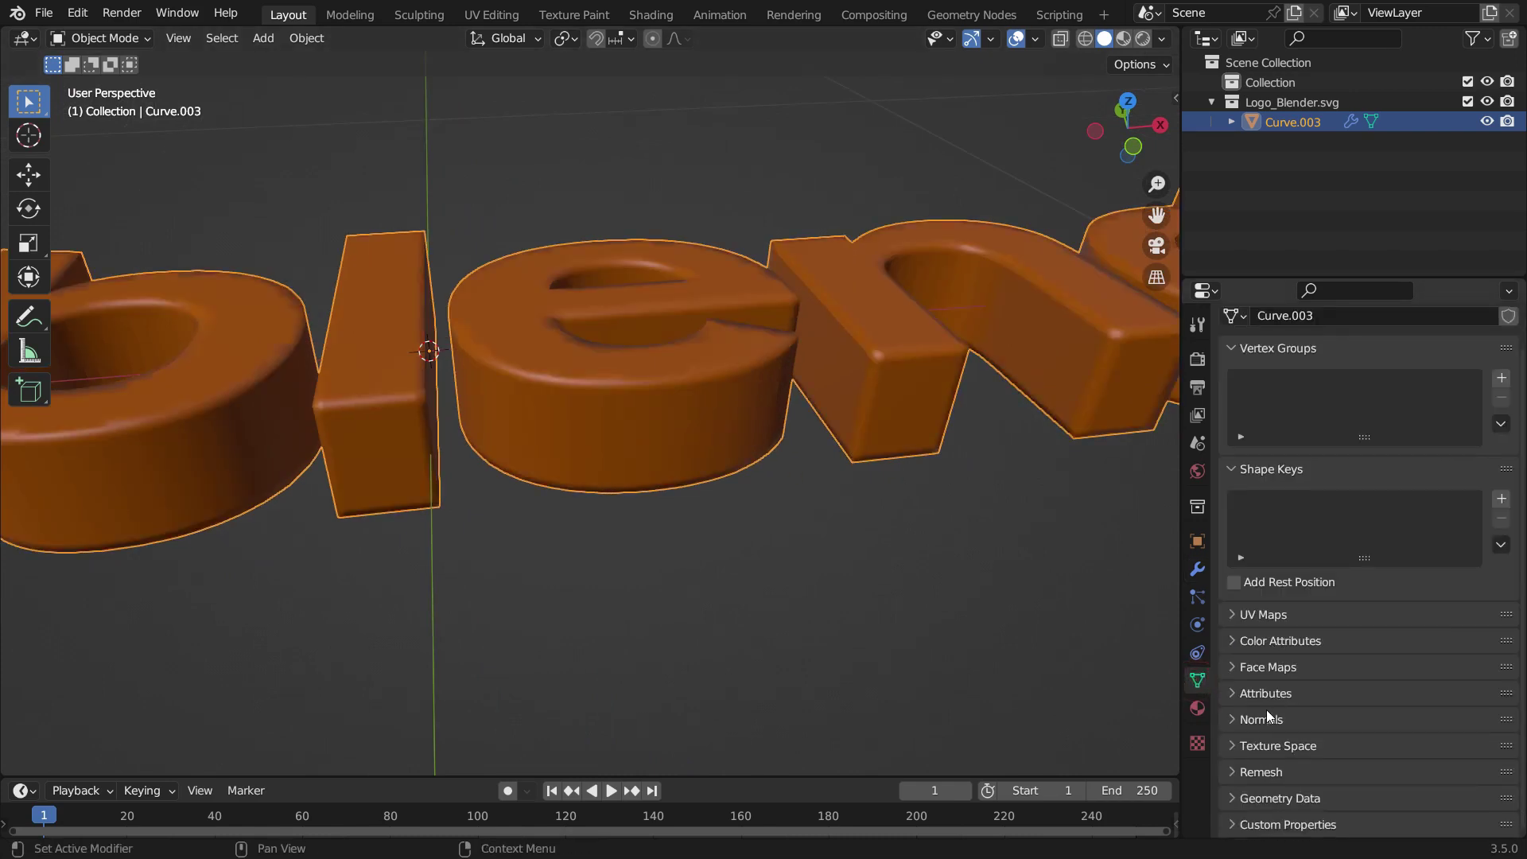
left_click(1266, 719)
scroll(1280, 720, "down", 1)
left_click(1344, 715)
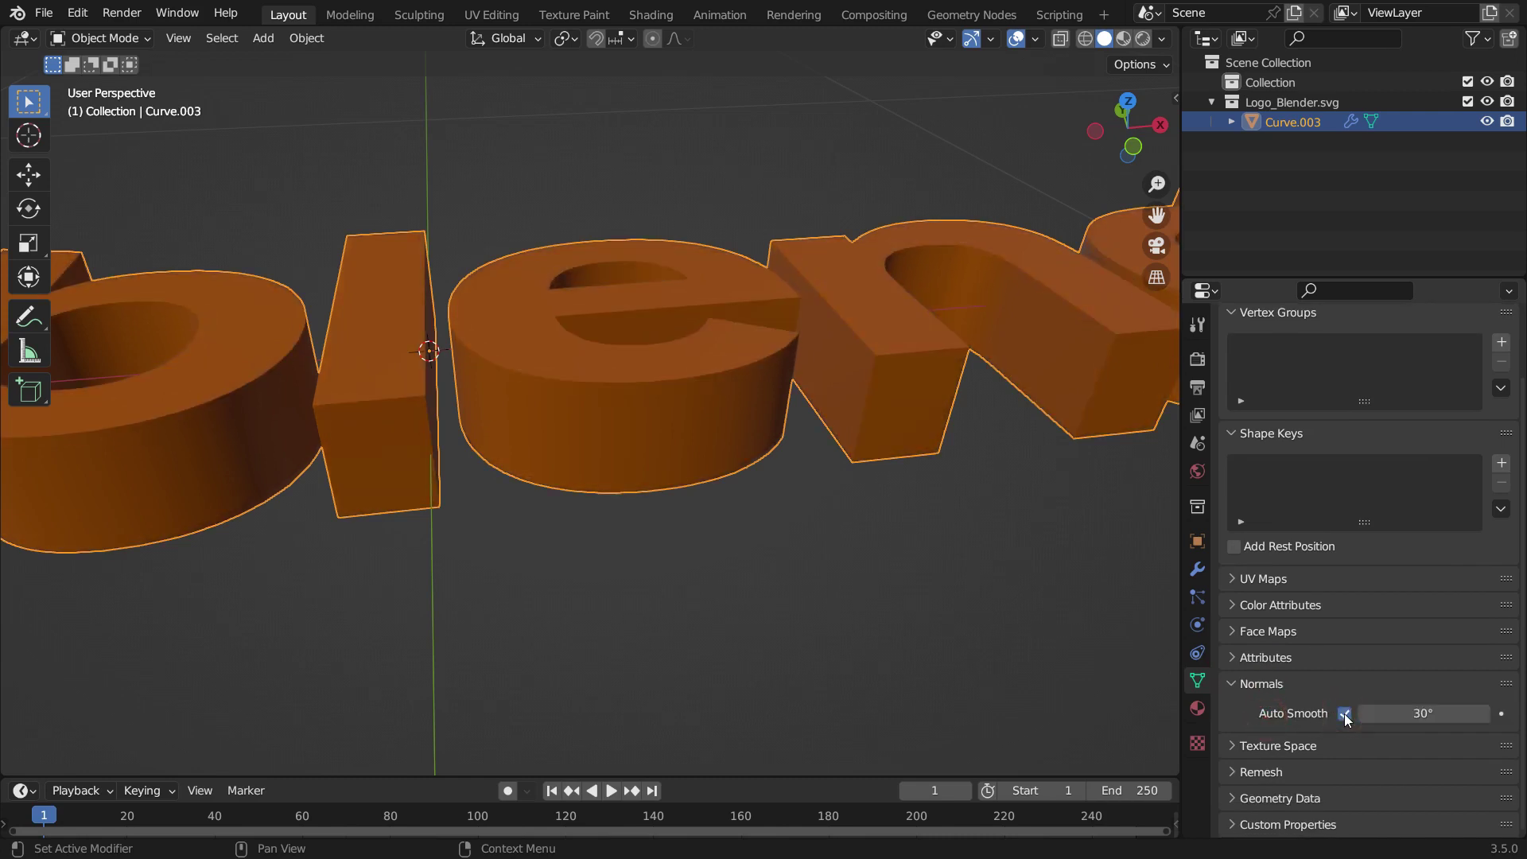
scroll(665, 403, "down", 3)
scroll(685, 445, "down", 2)
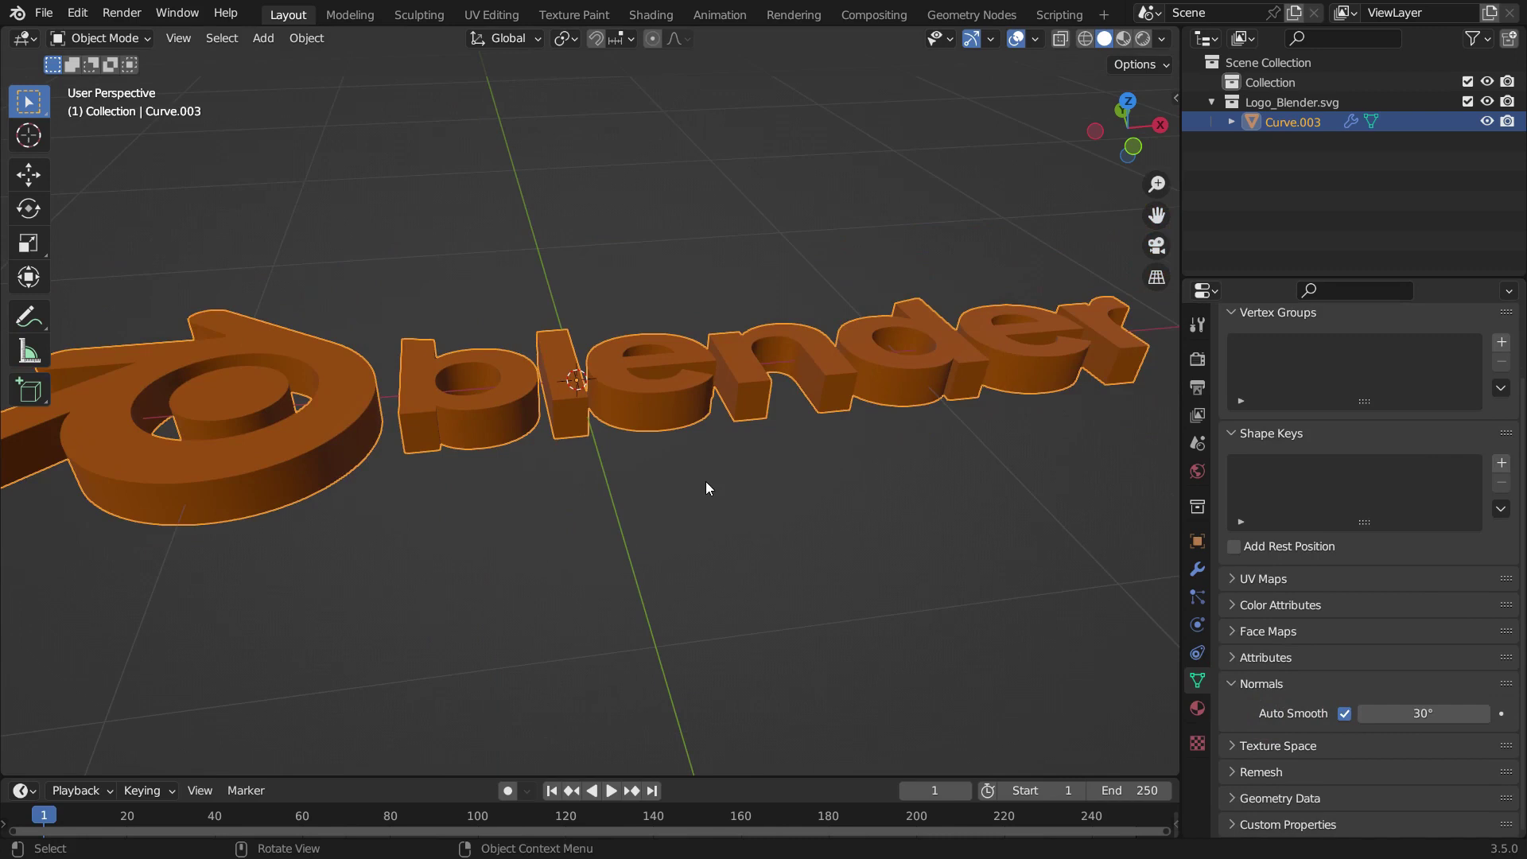
Step: Apply the Remesh modifier and inspect the dense mesh in Edit Mode before returning
left_click(1197, 569)
left_click(1461, 390)
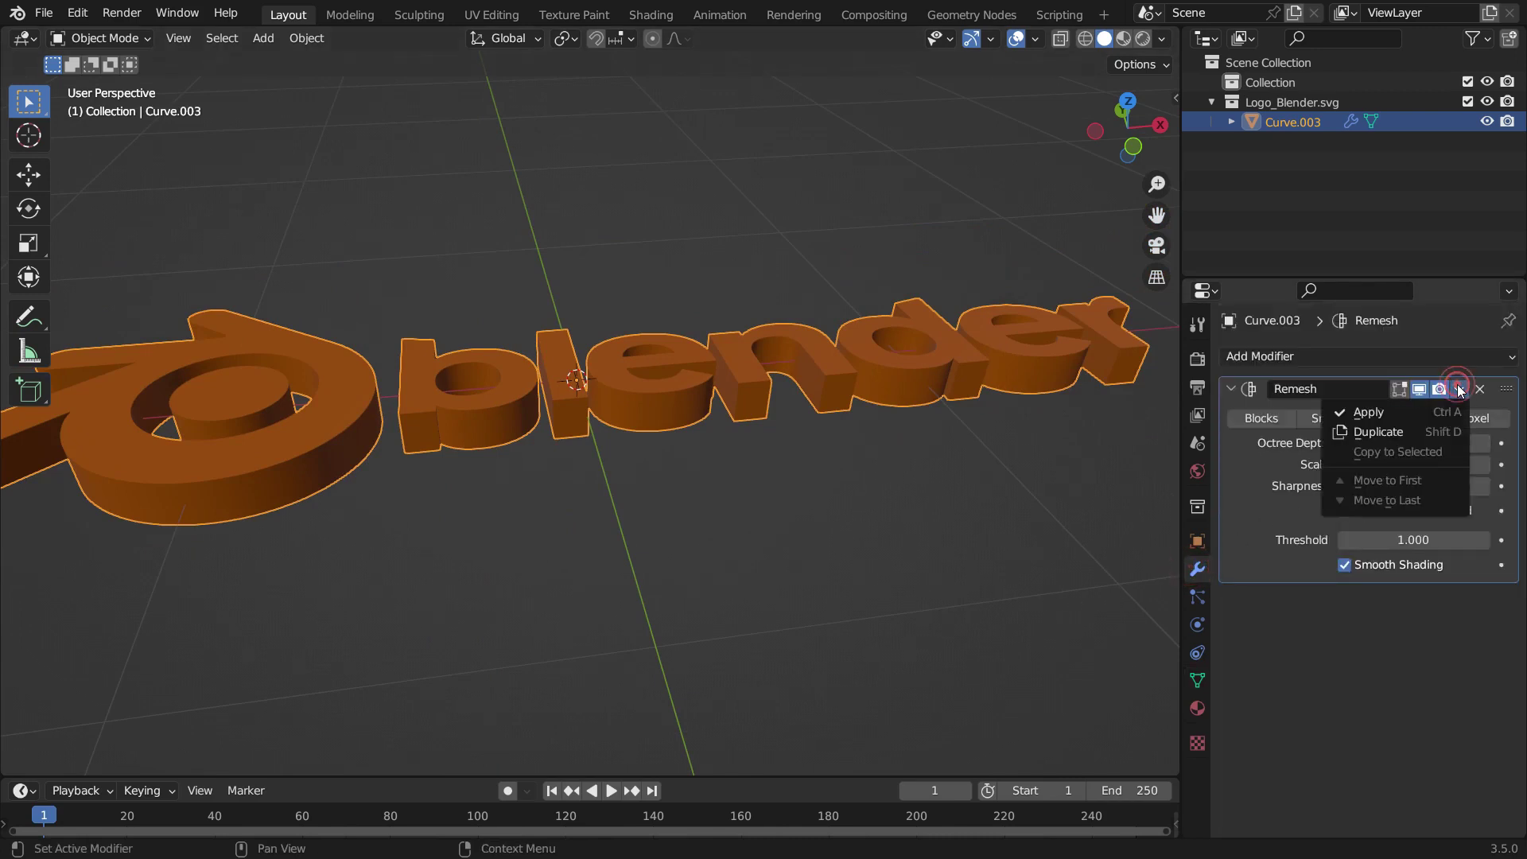
left_click(1410, 407)
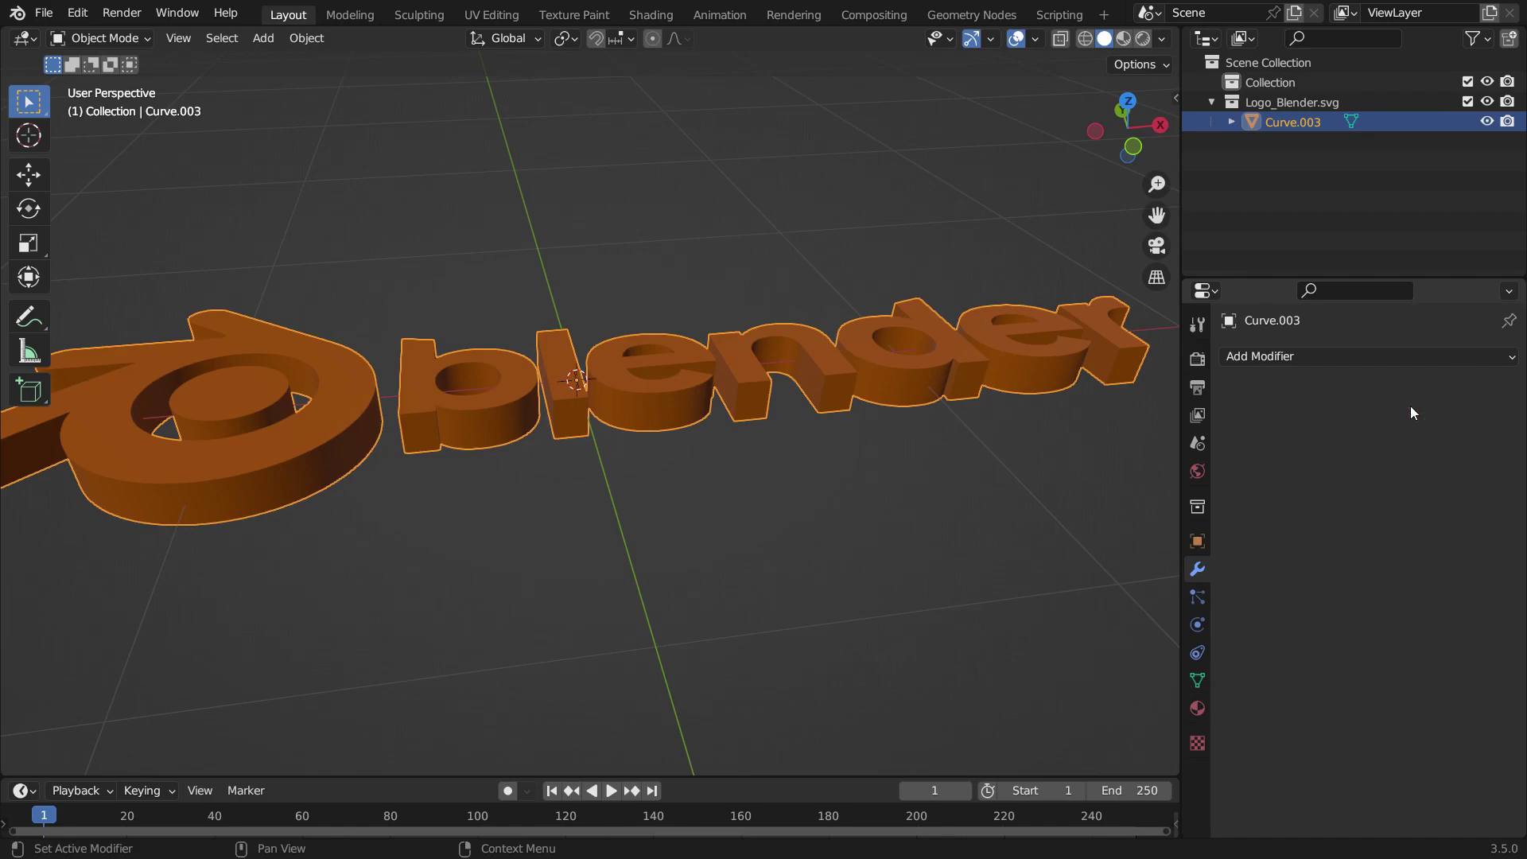
key("Tab")
middle_click_drag(682, 481, 672, 512)
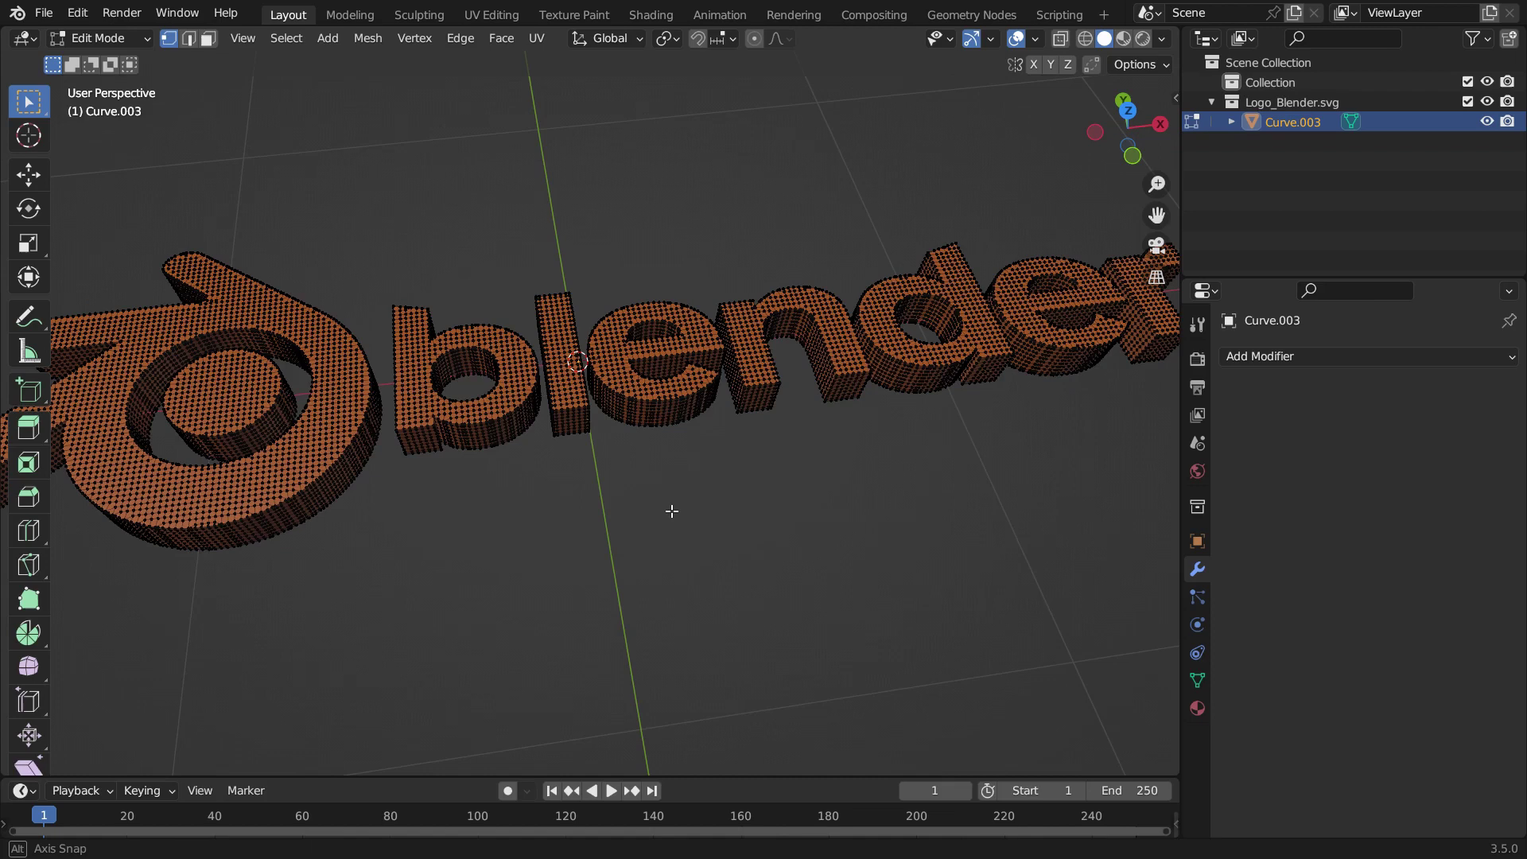
key("Tab")
scroll(652, 515, "down", 2)
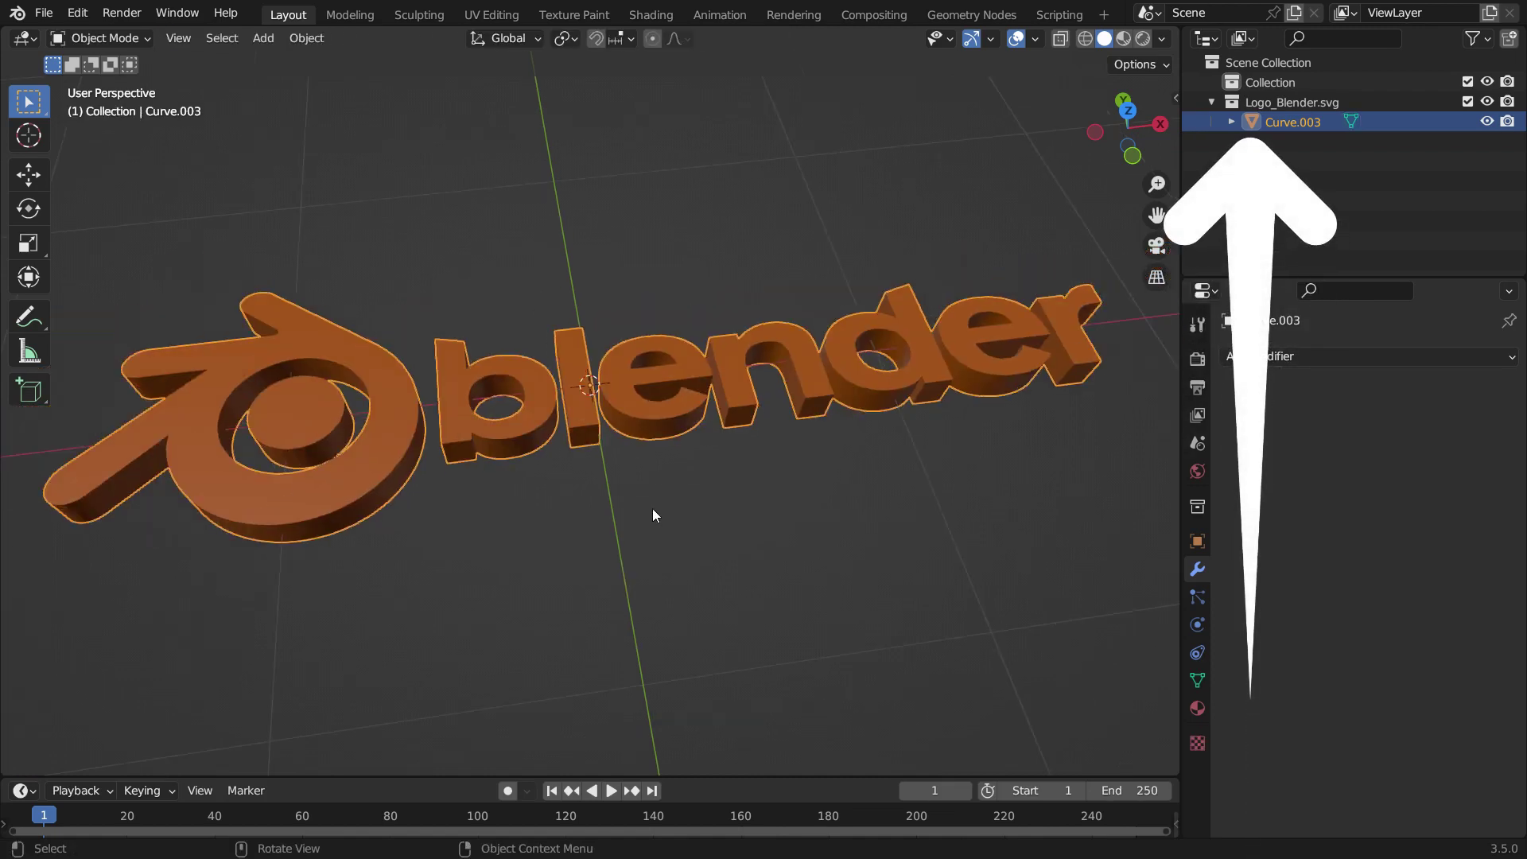
Step: Search the add-ons for 'cell' and enable Object: Cell Fracture
left_click(77, 13)
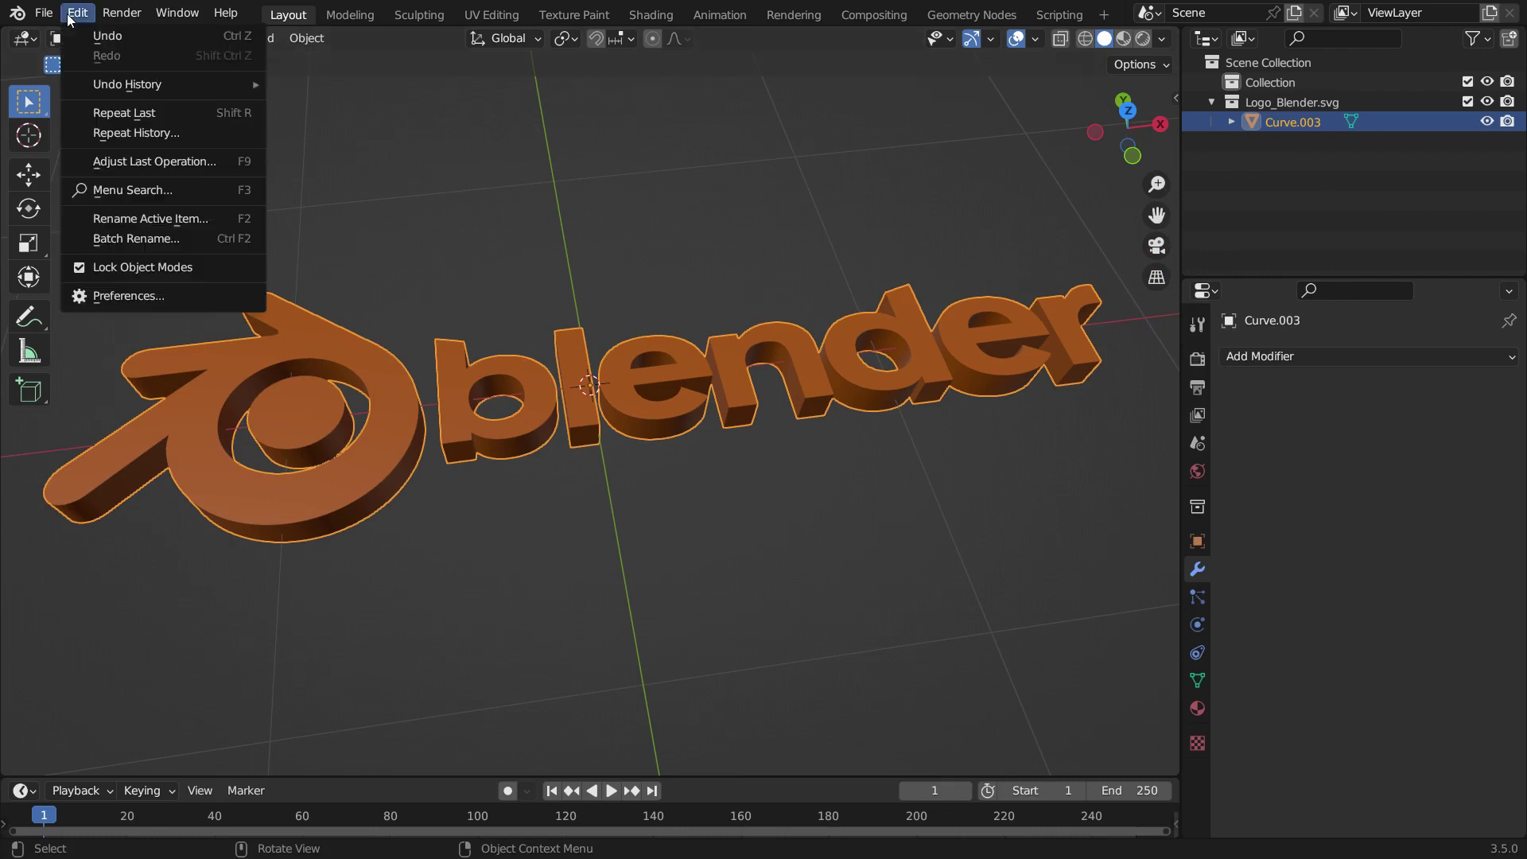
left_click(132, 288)
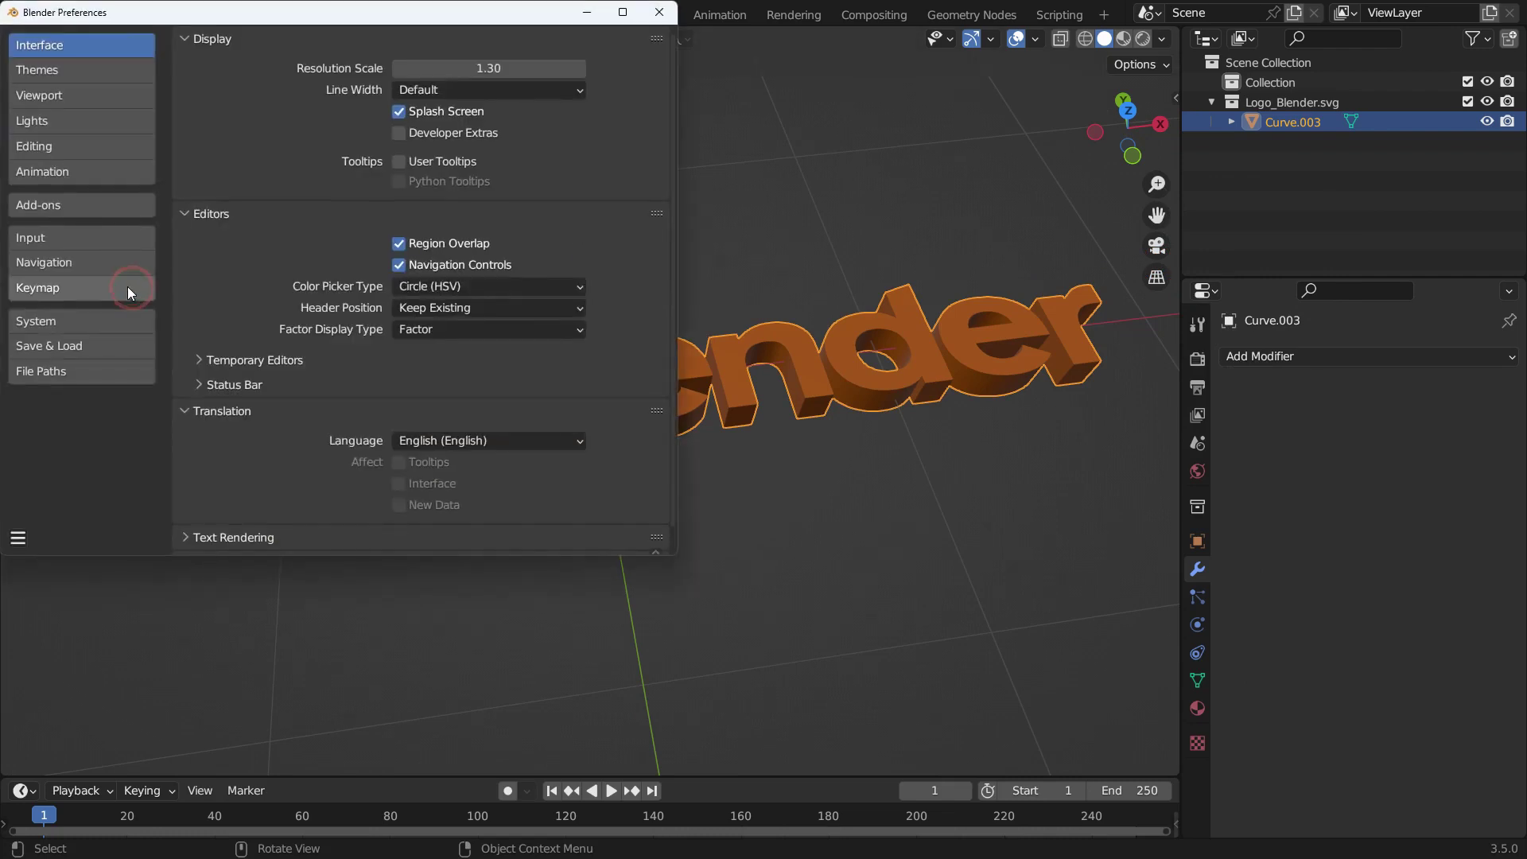
left_click(78, 205)
left_click(532, 67)
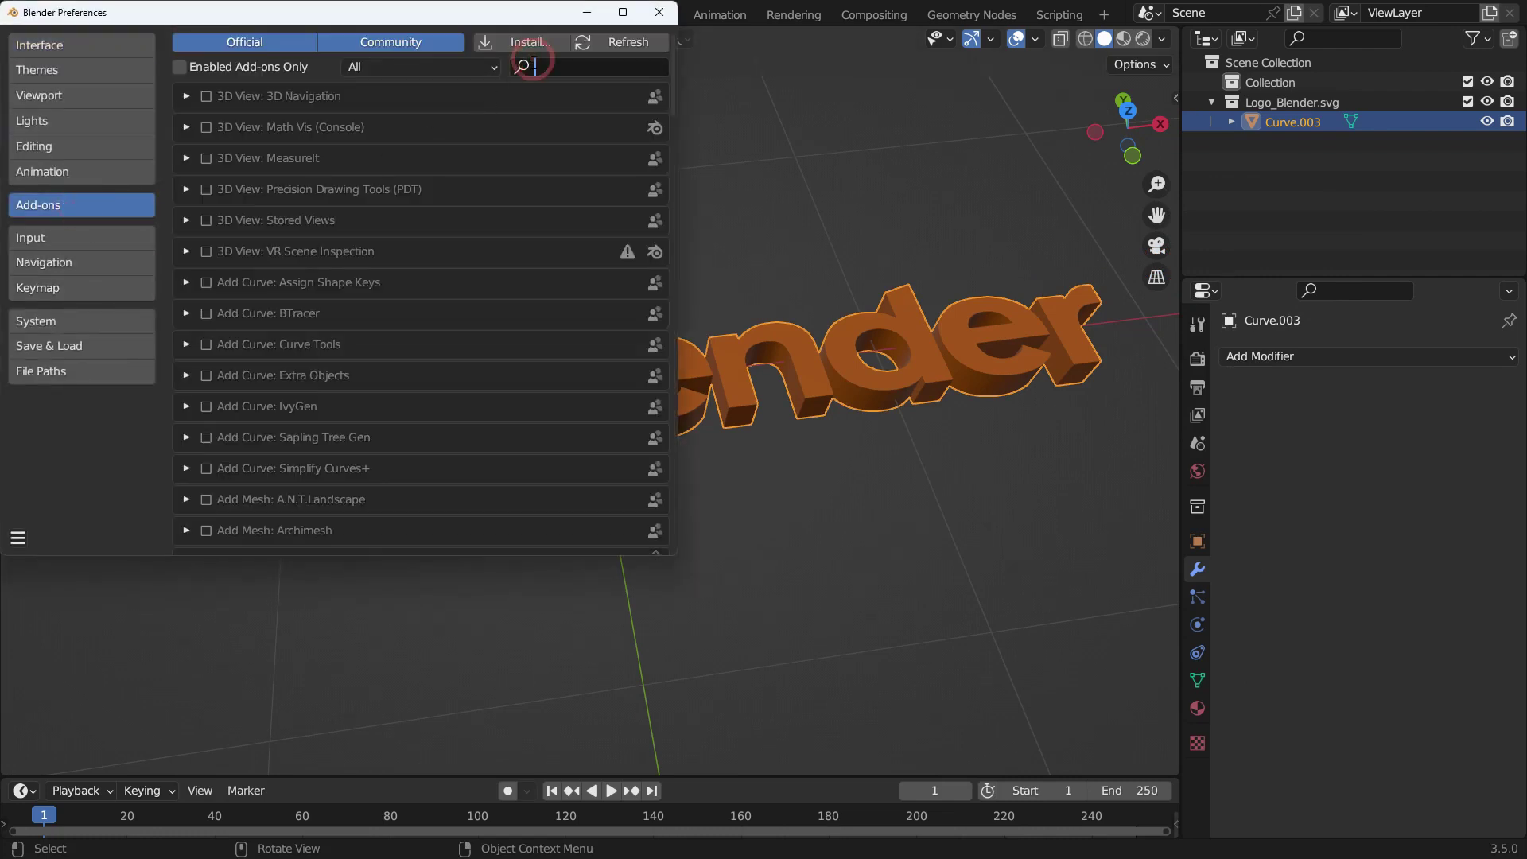
type("cell")
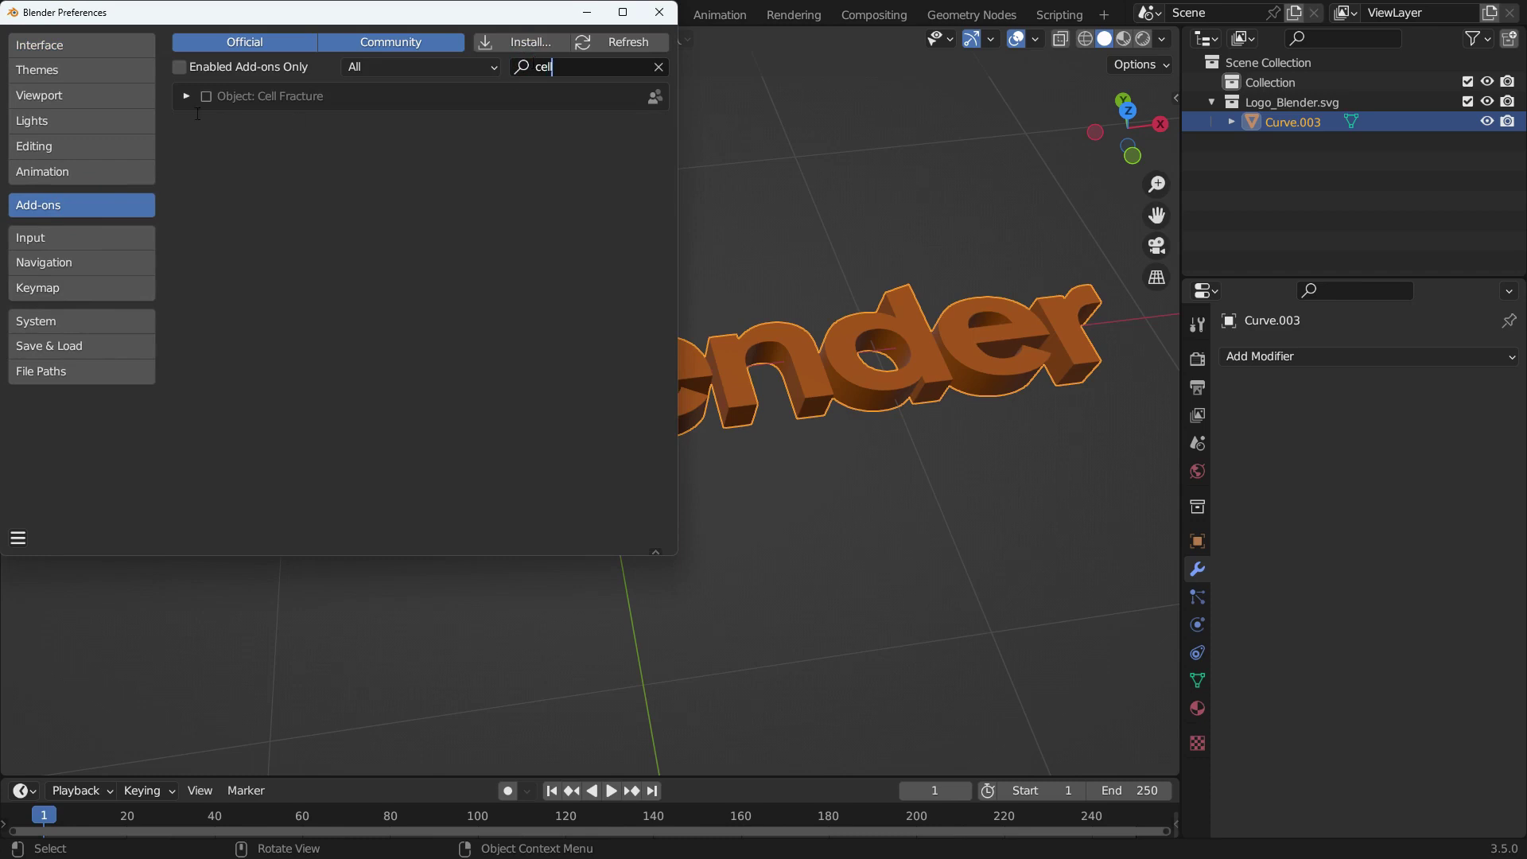
left_click(206, 97)
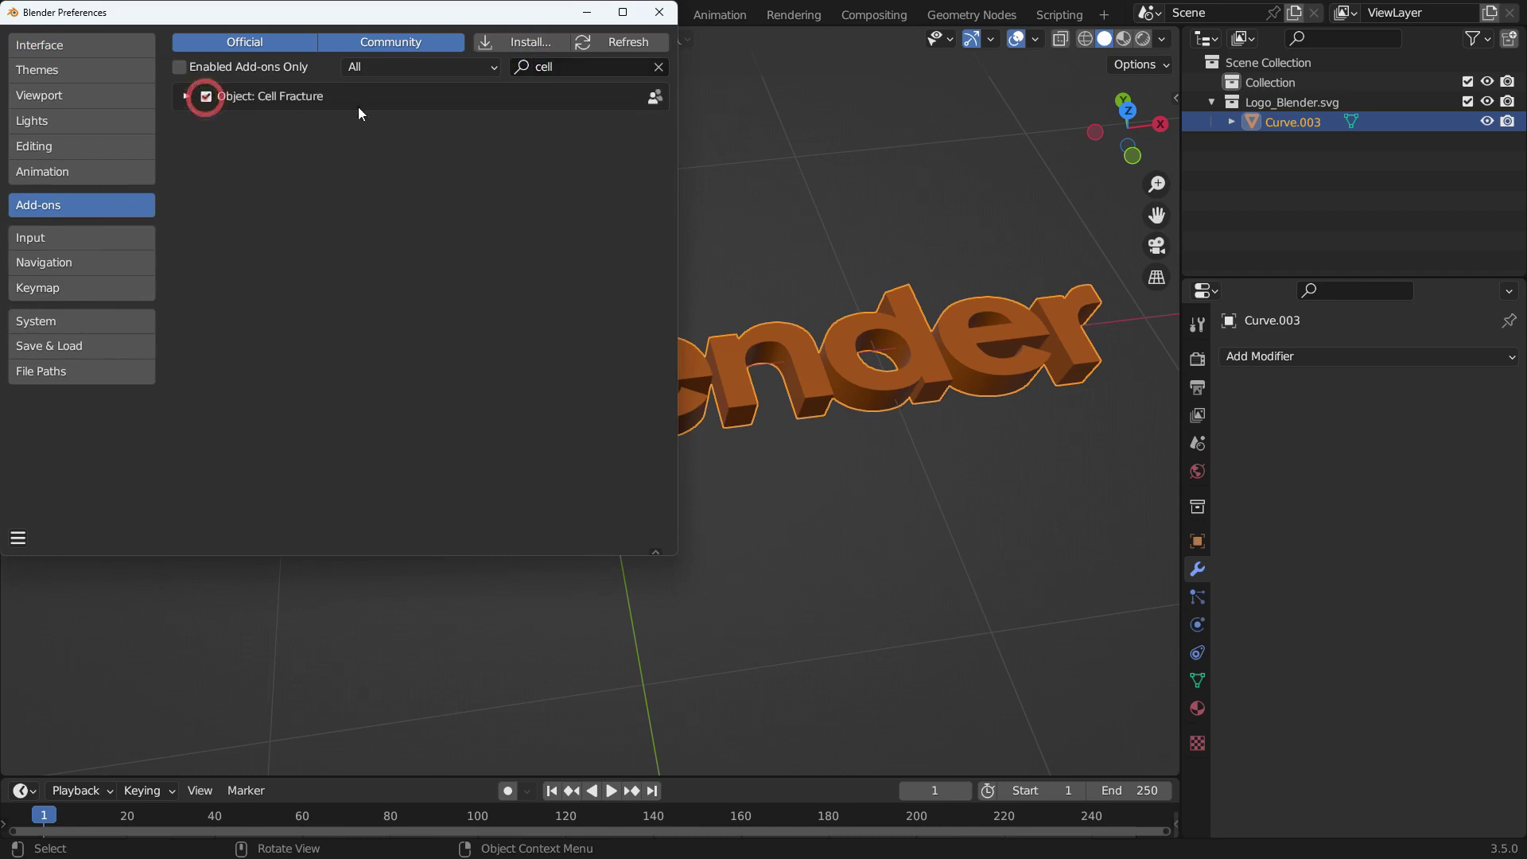
Step: Close Preferences and open the Cell Fracture dialog for the logo
left_click(666, 18)
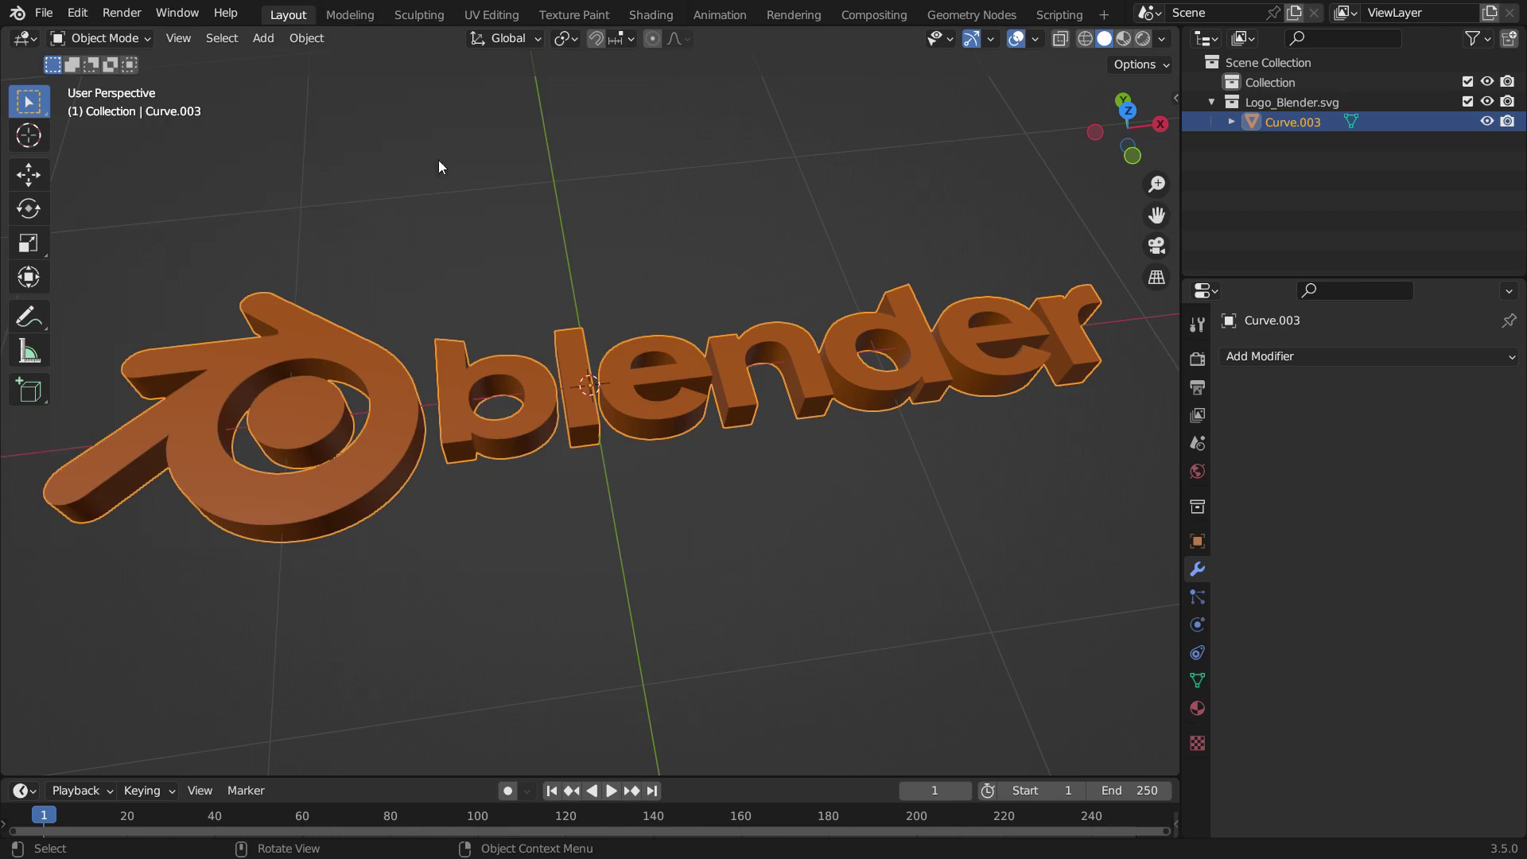
left_click(310, 39)
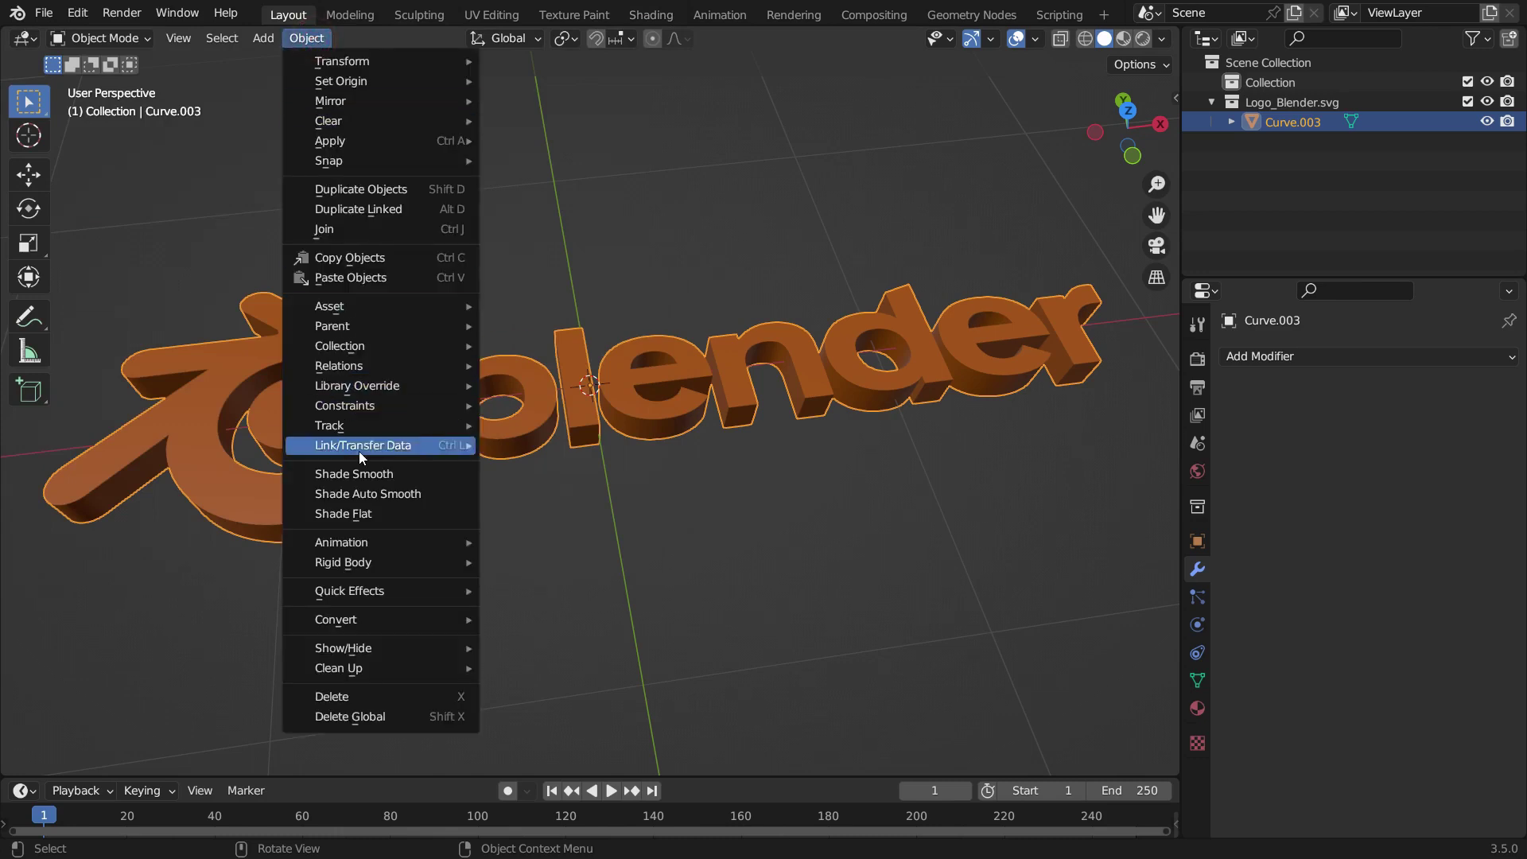
mouse_move(449, 593)
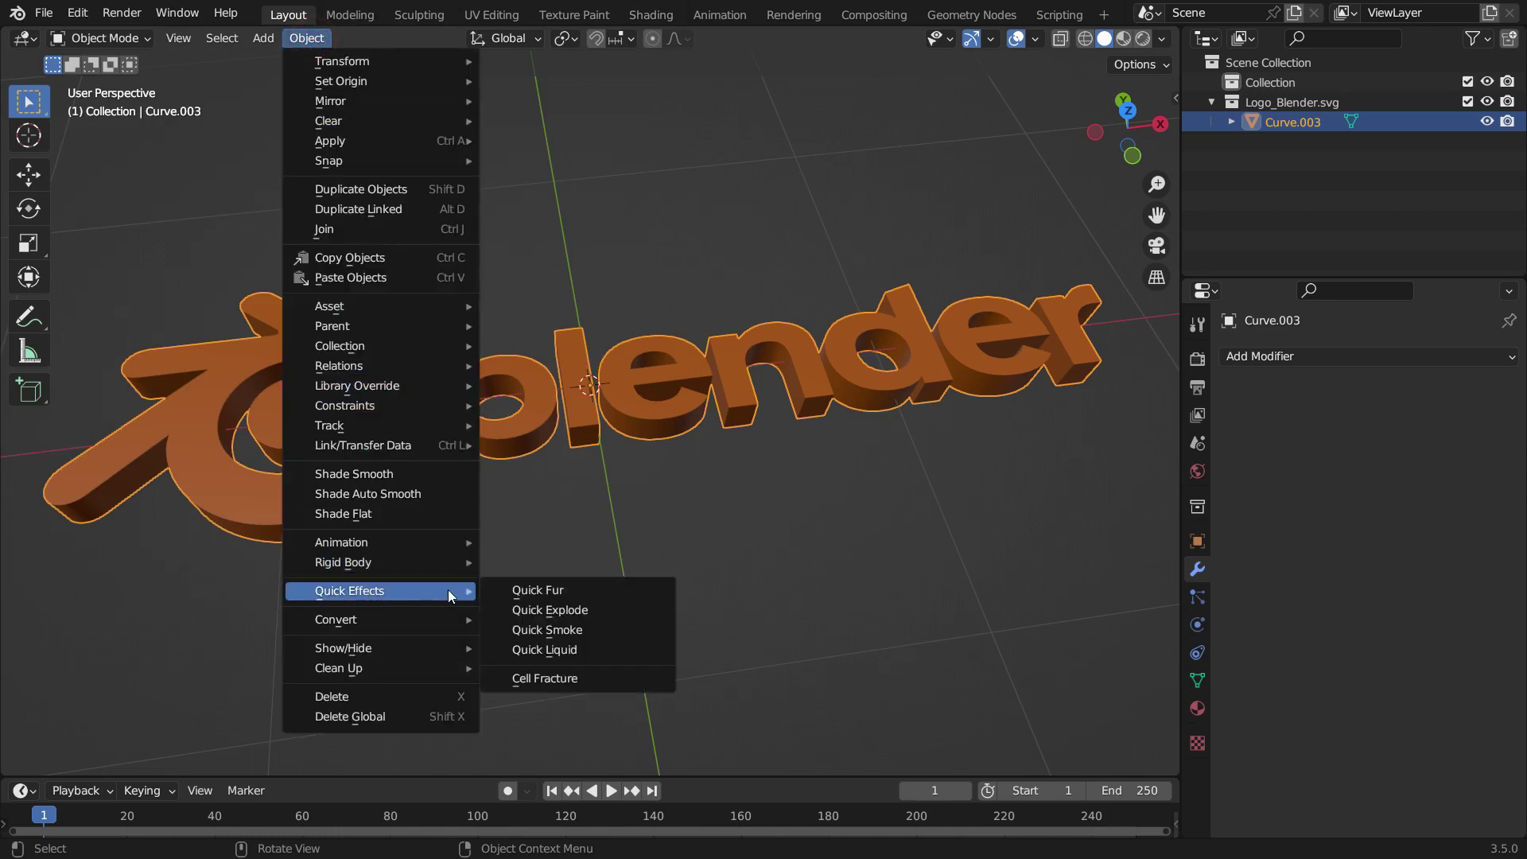
left_click(622, 680)
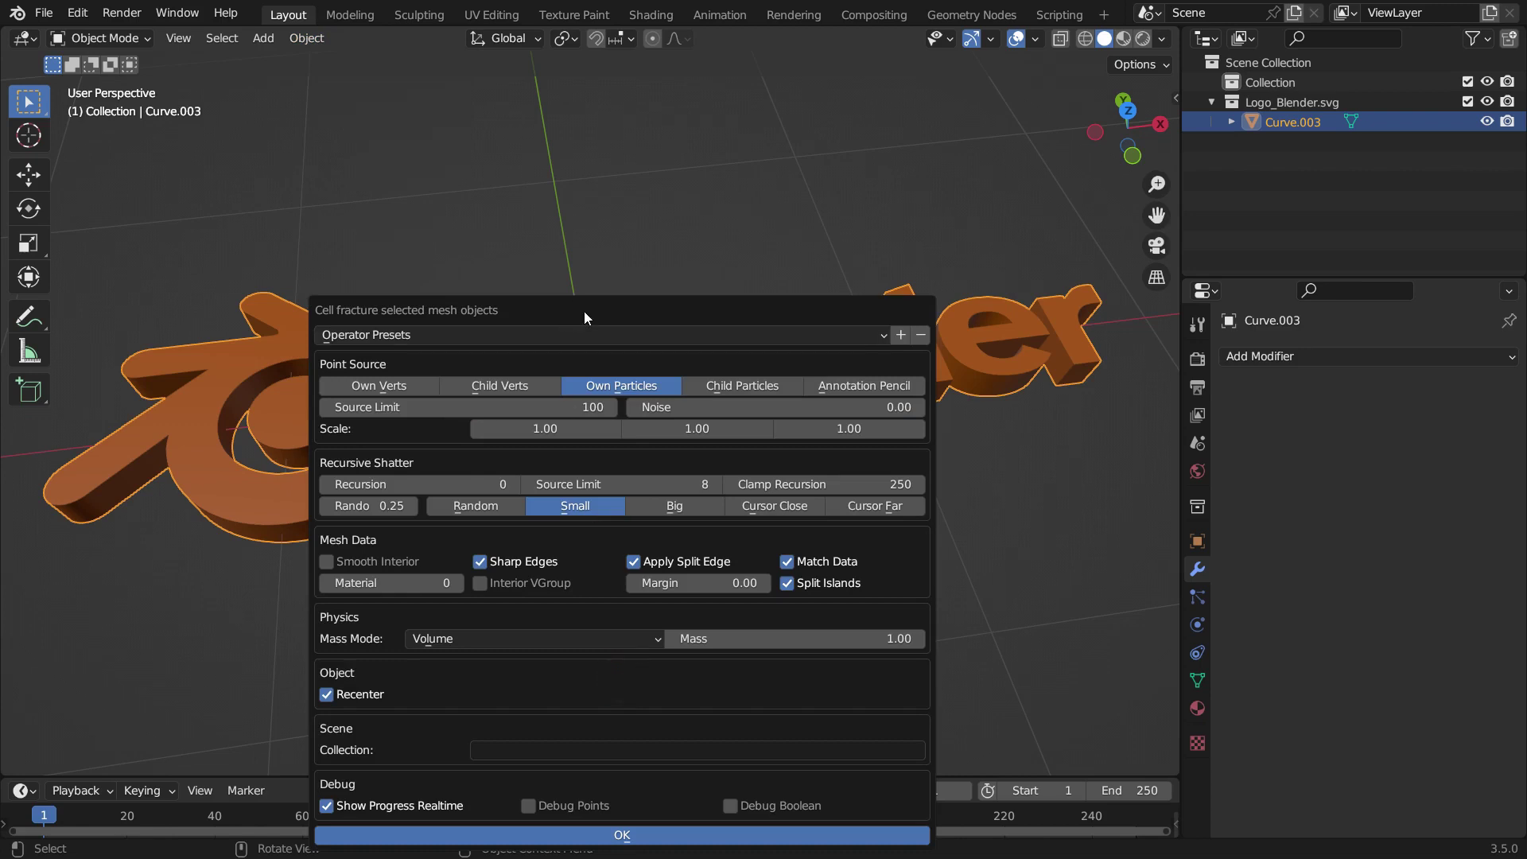
left_click_drag(585, 312, 596, 148)
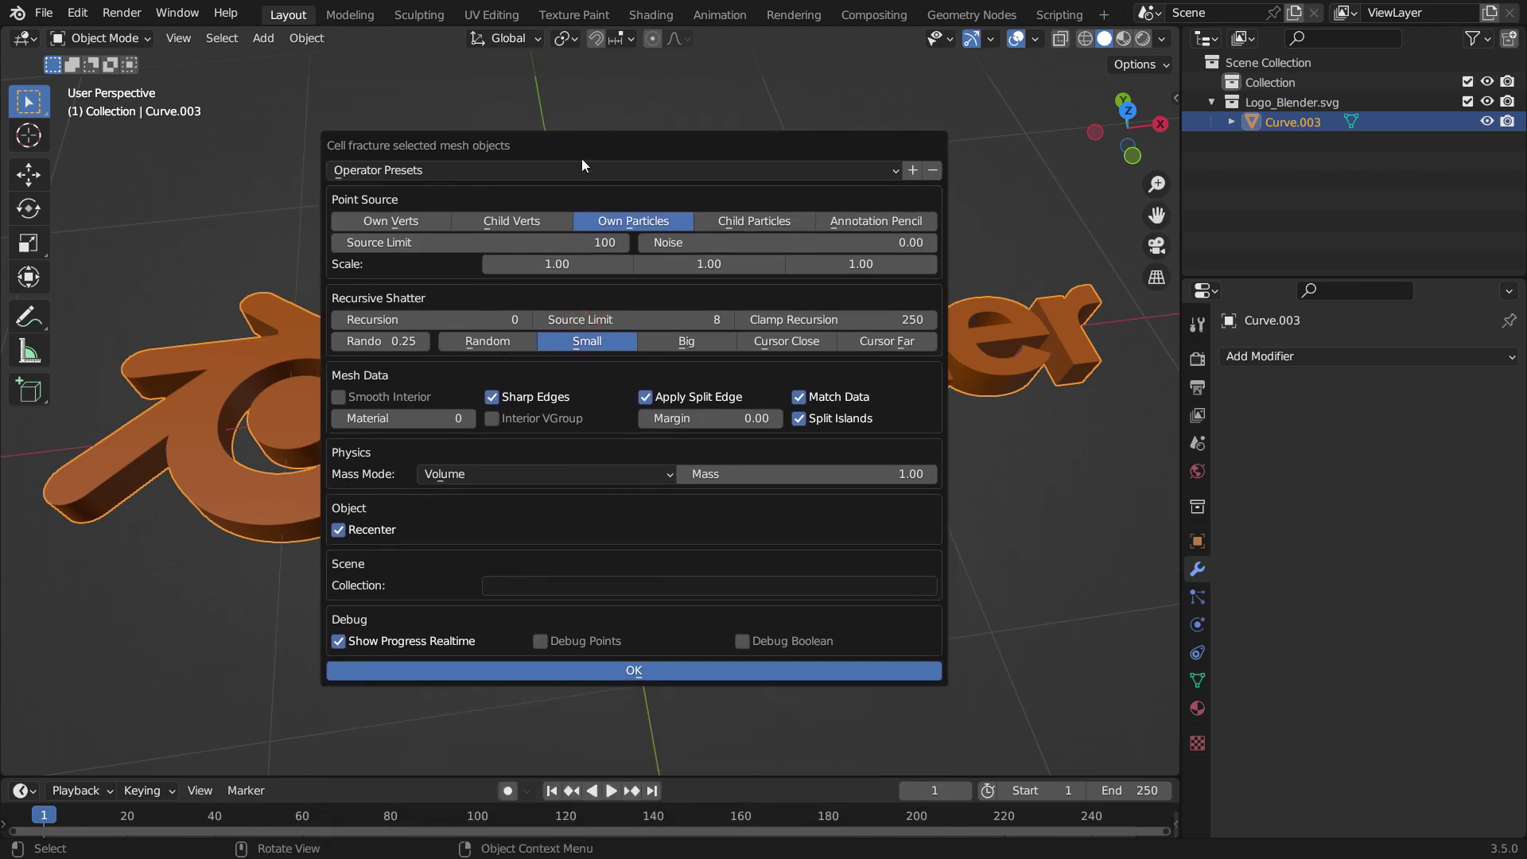
Step: Set Source Limit 500, Noise 1.00, adjust recursion, and name the collection 'Pieces'
left_click(586, 237)
type("500")
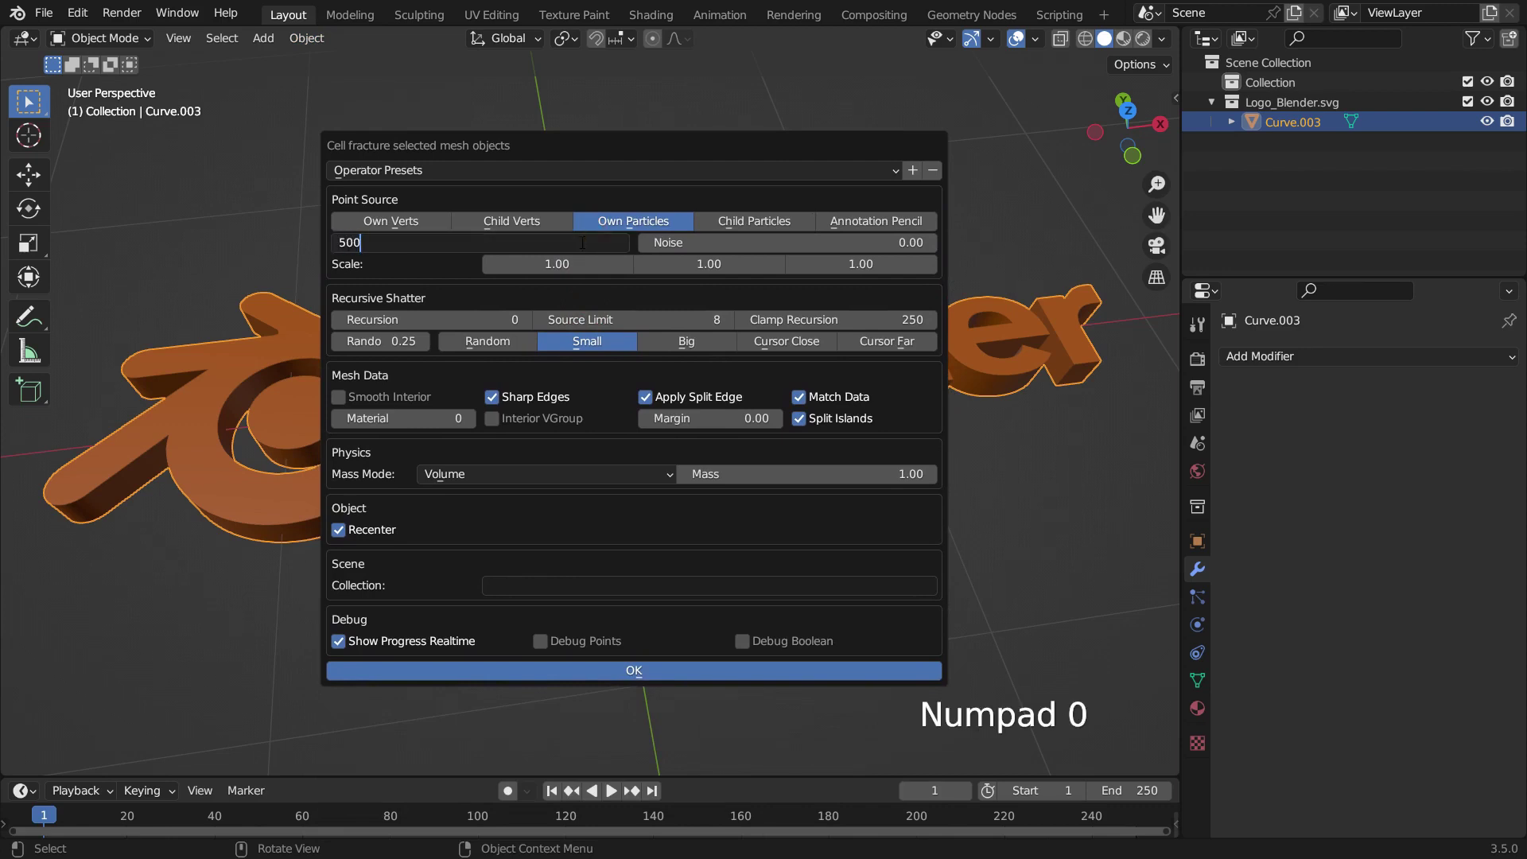
key("Return")
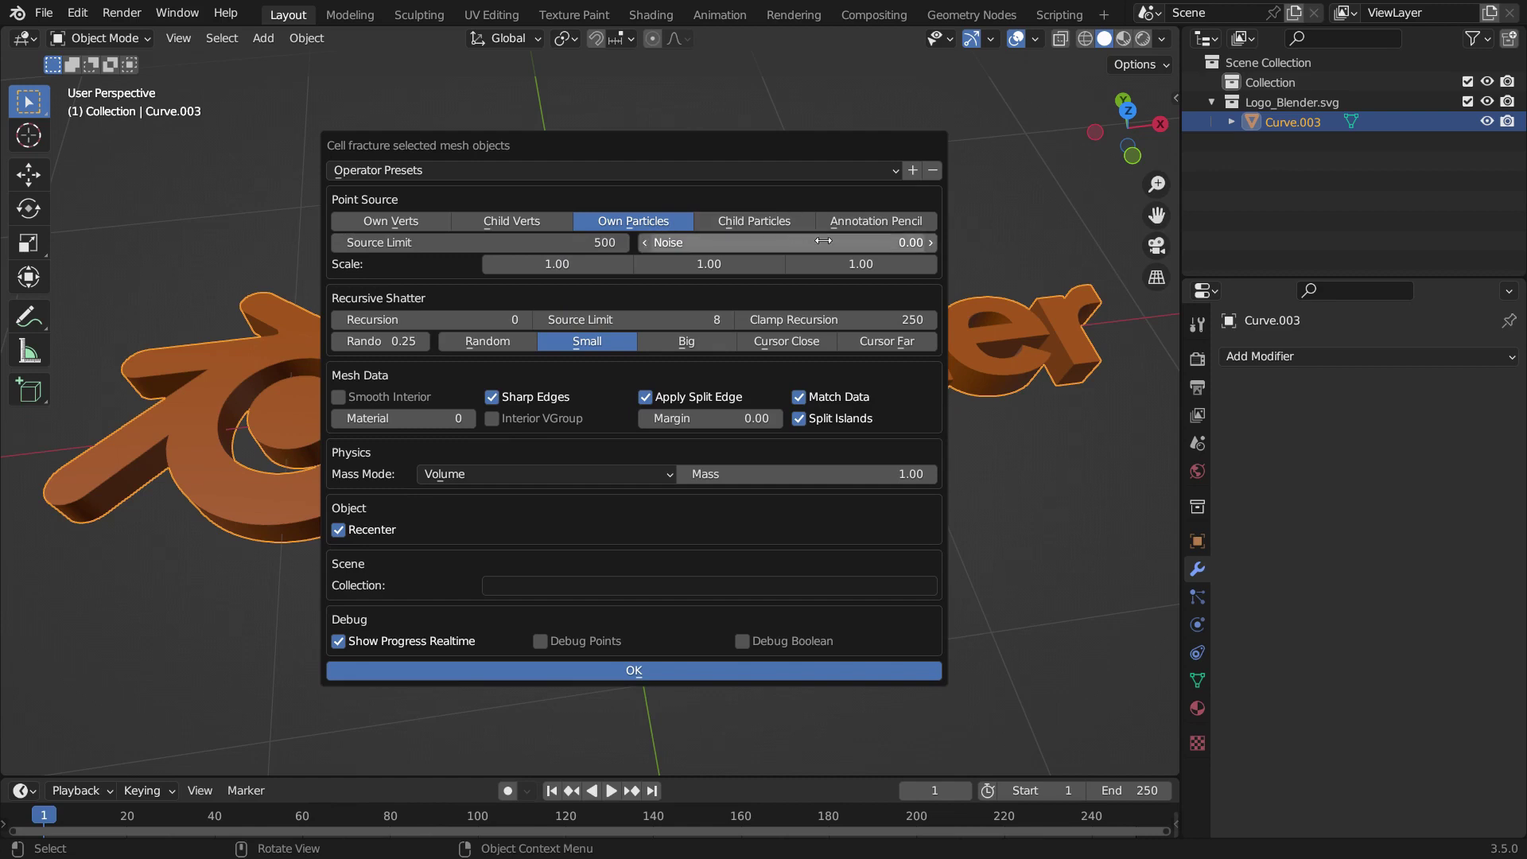
left_click(862, 244)
type("1")
key("Return")
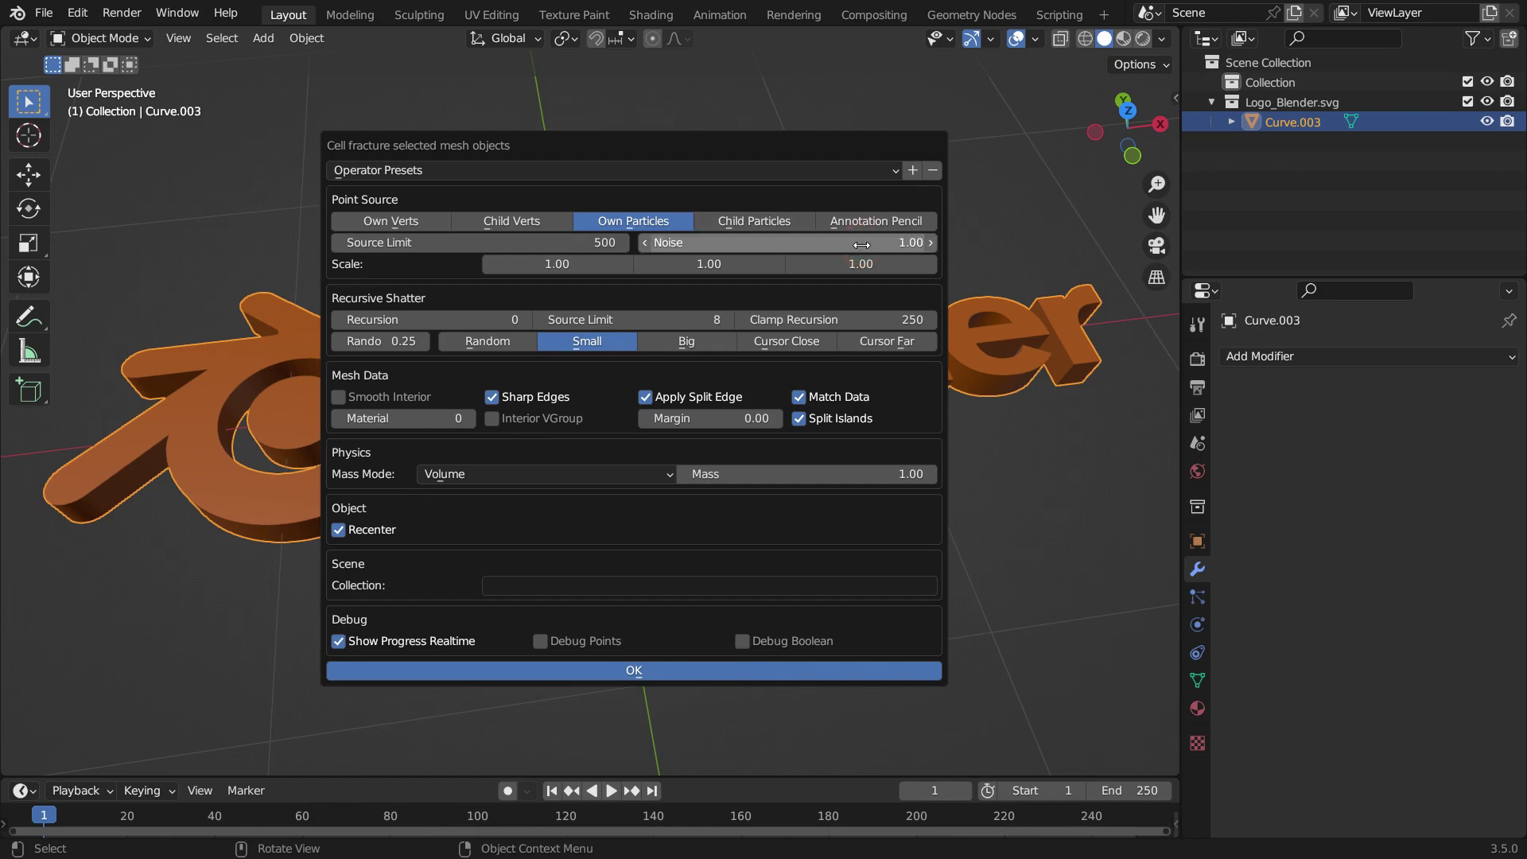
left_click(512, 319)
type("0")
key("Return")
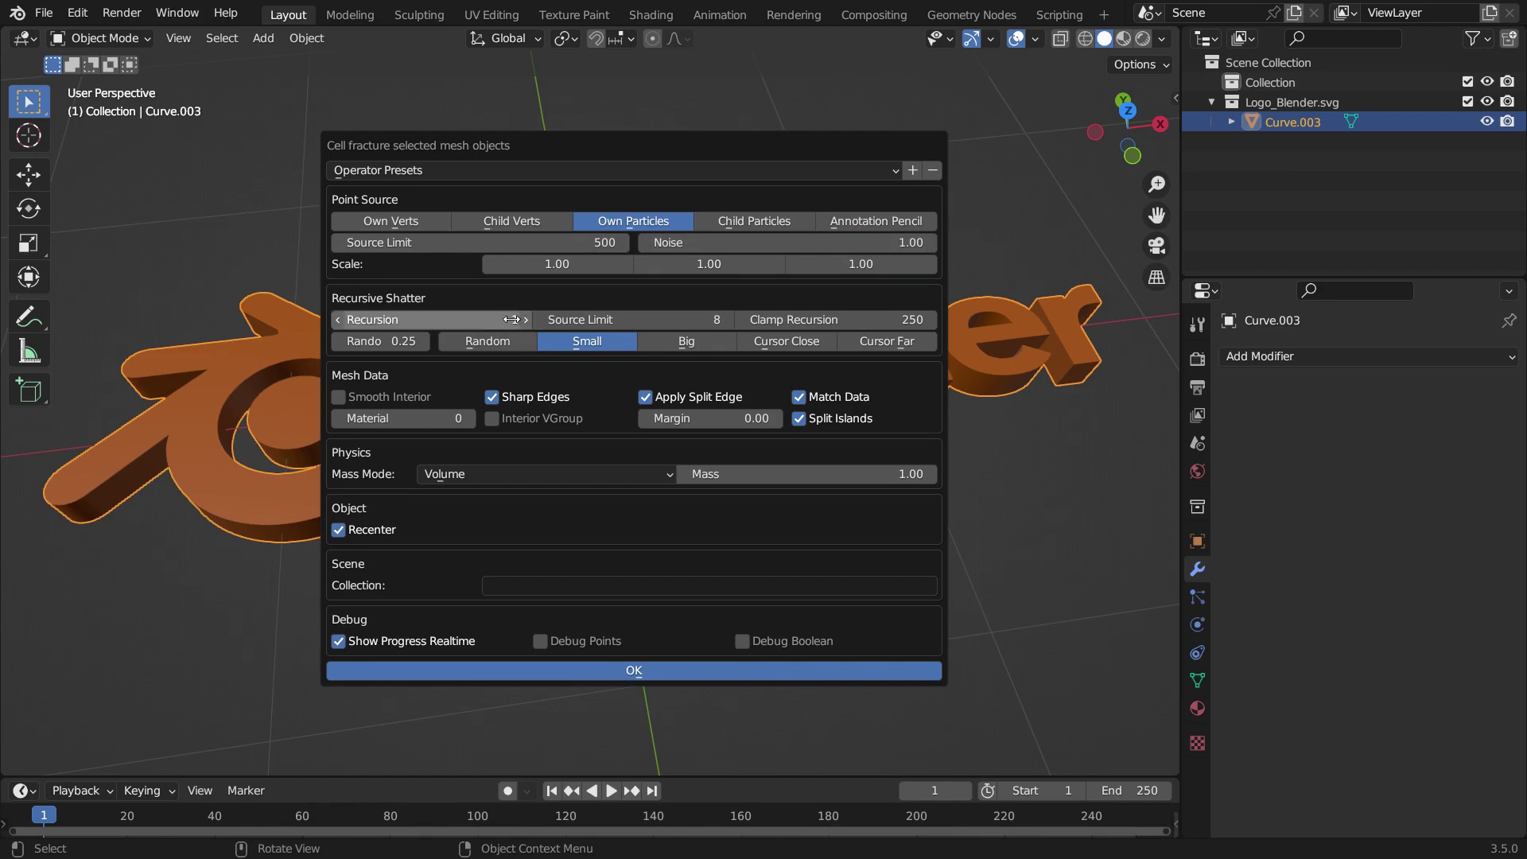
left_click(517, 587)
type("Pieces")
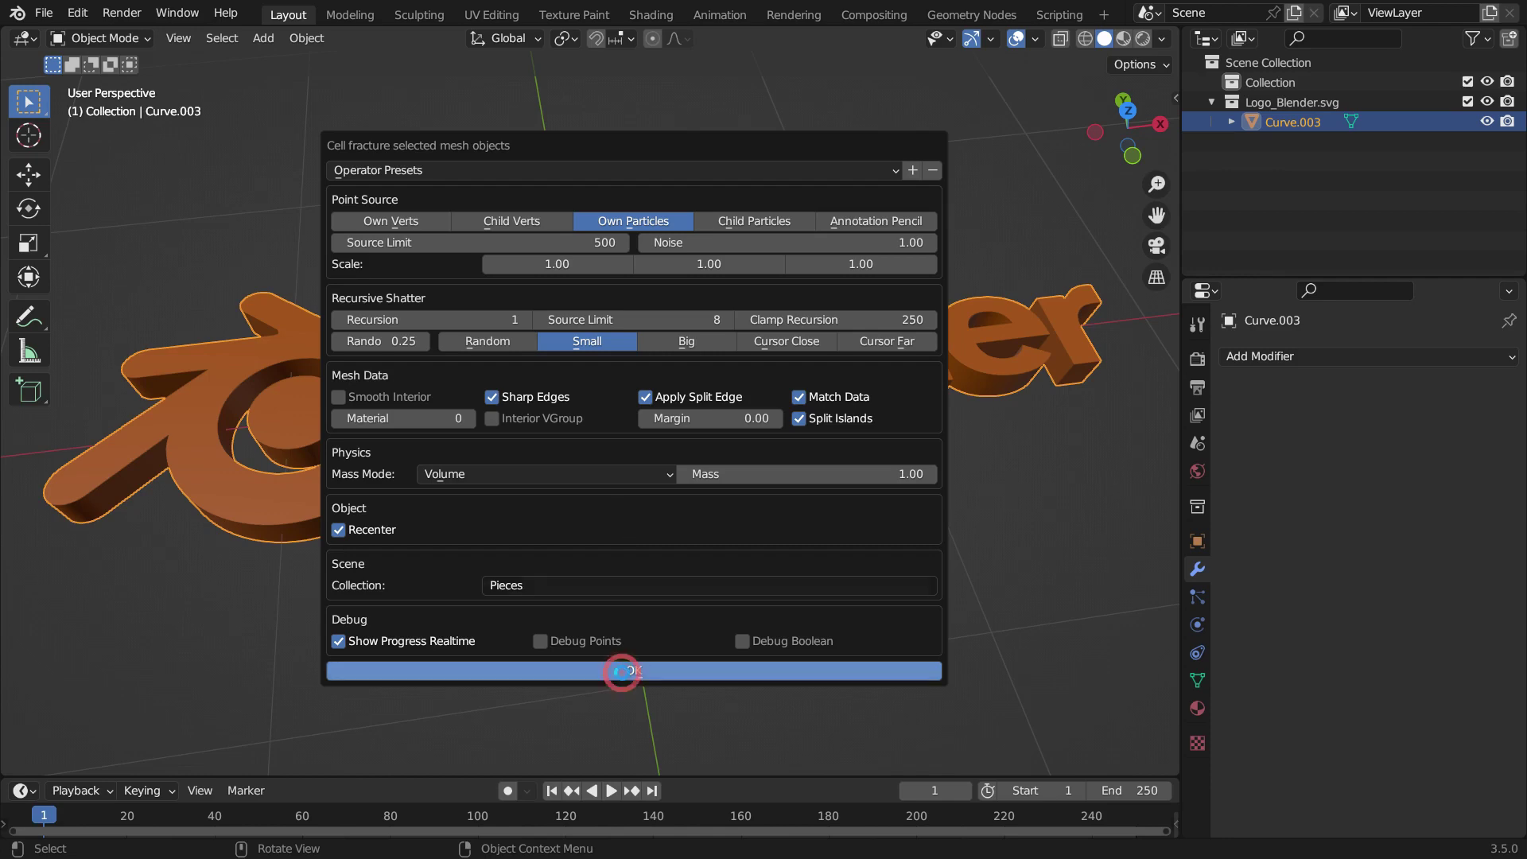
Step: Run the cell fracture, producing 254 pieces in the Pieces collection
left_click(620, 671)
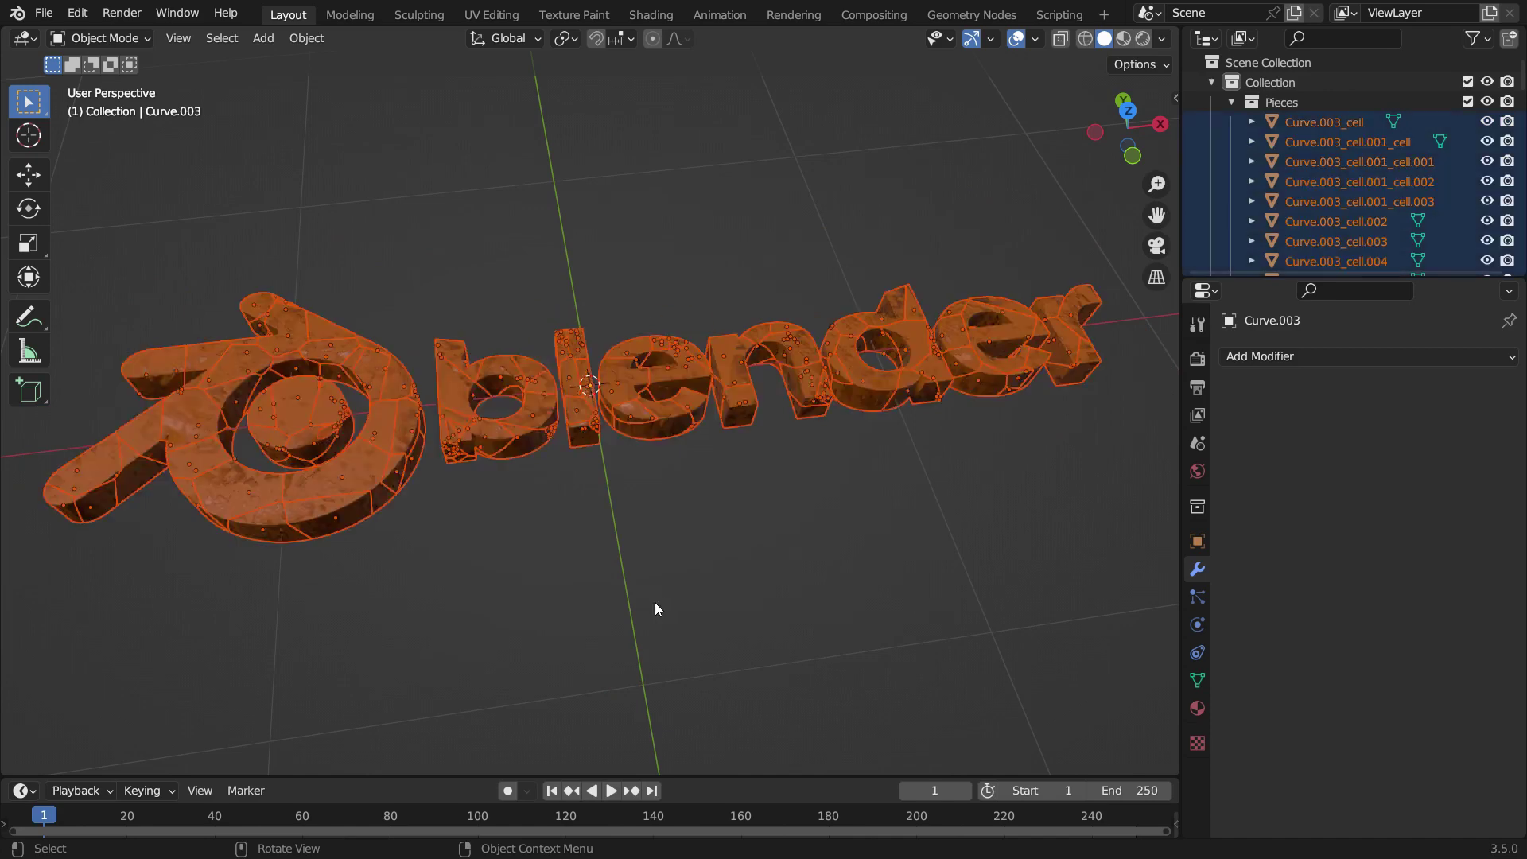
left_click(1231, 102)
left_click(1487, 102)
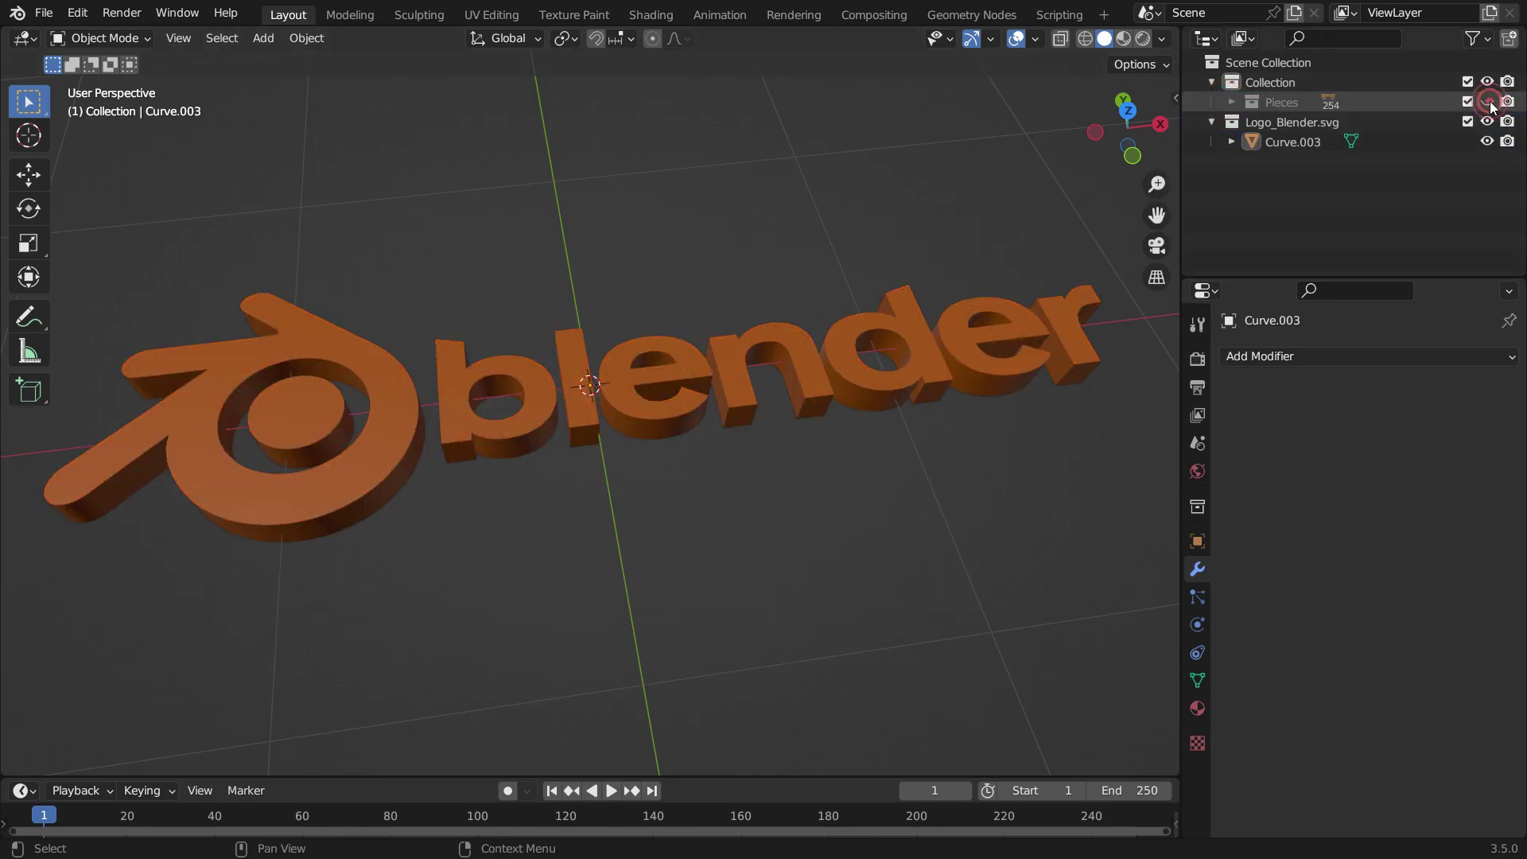
left_click(1488, 102)
Step: Select the original Curve.003 logo, move it aside, and delete it
left_click(1253, 142)
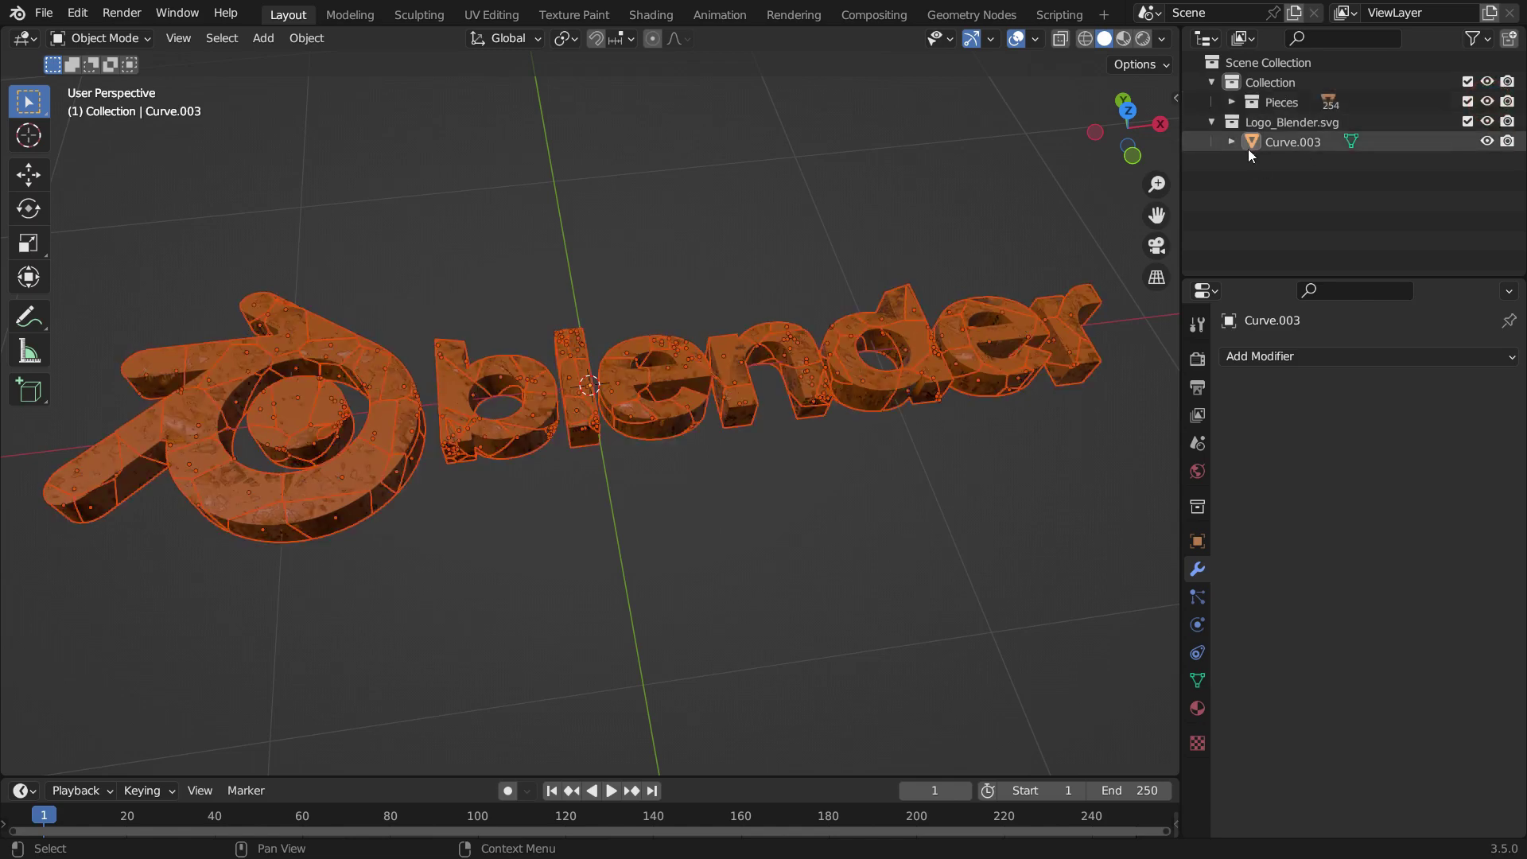
key("g")
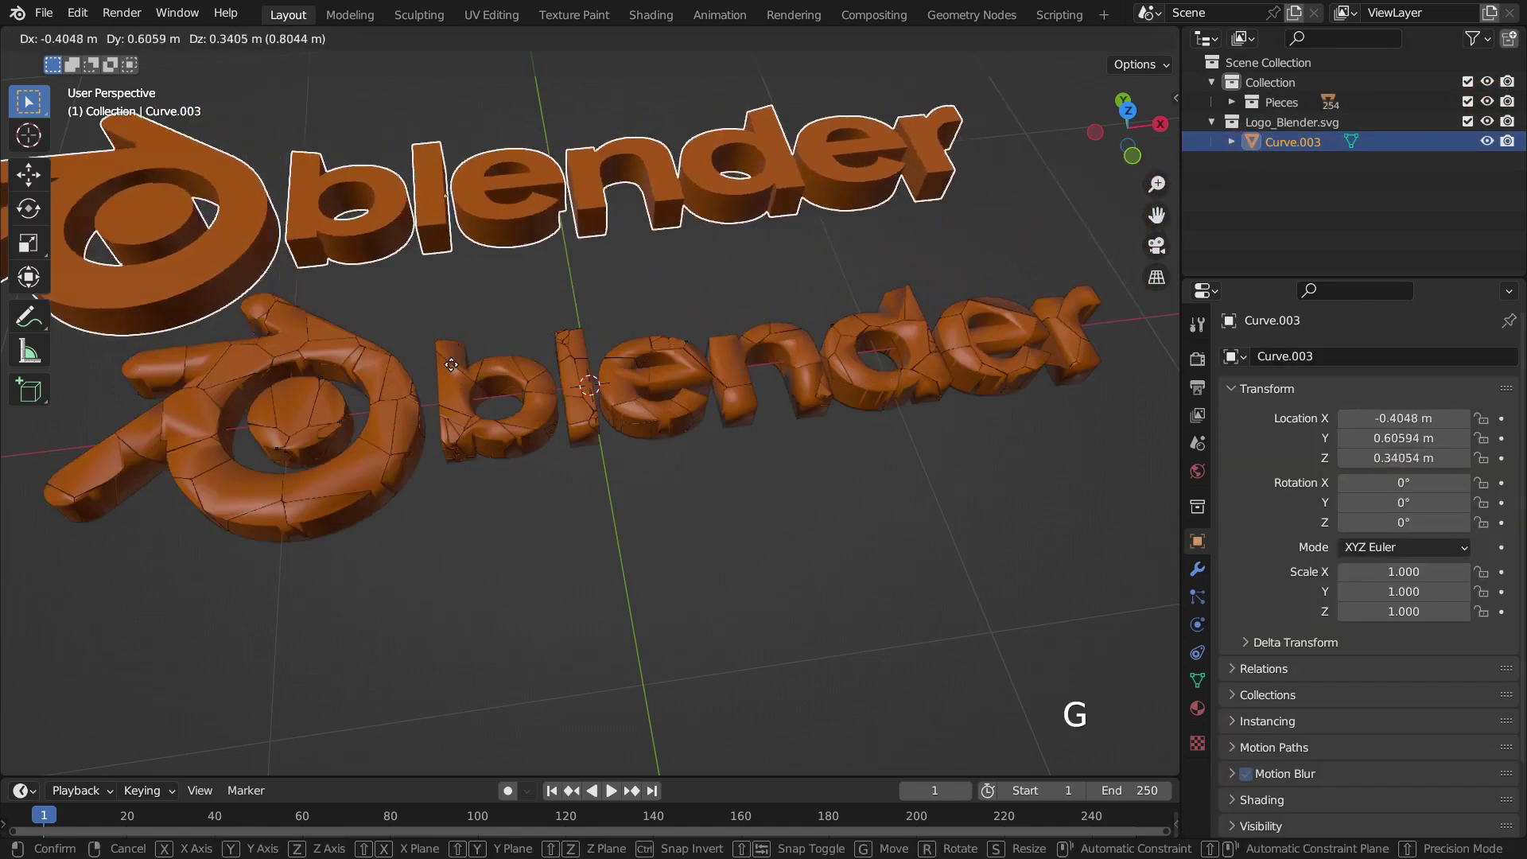
left_click(581, 327)
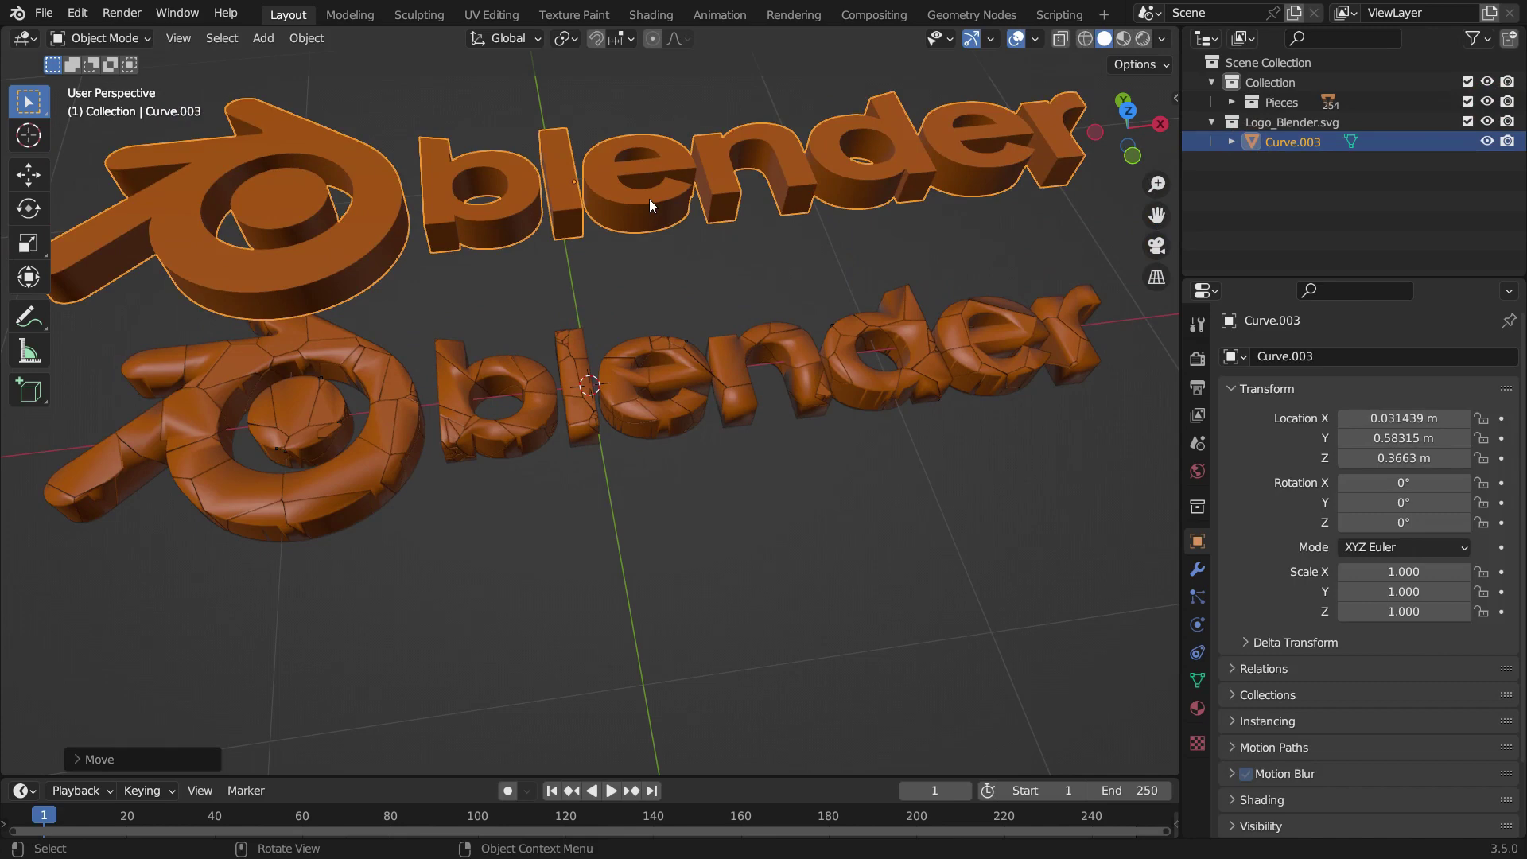
key("Delete")
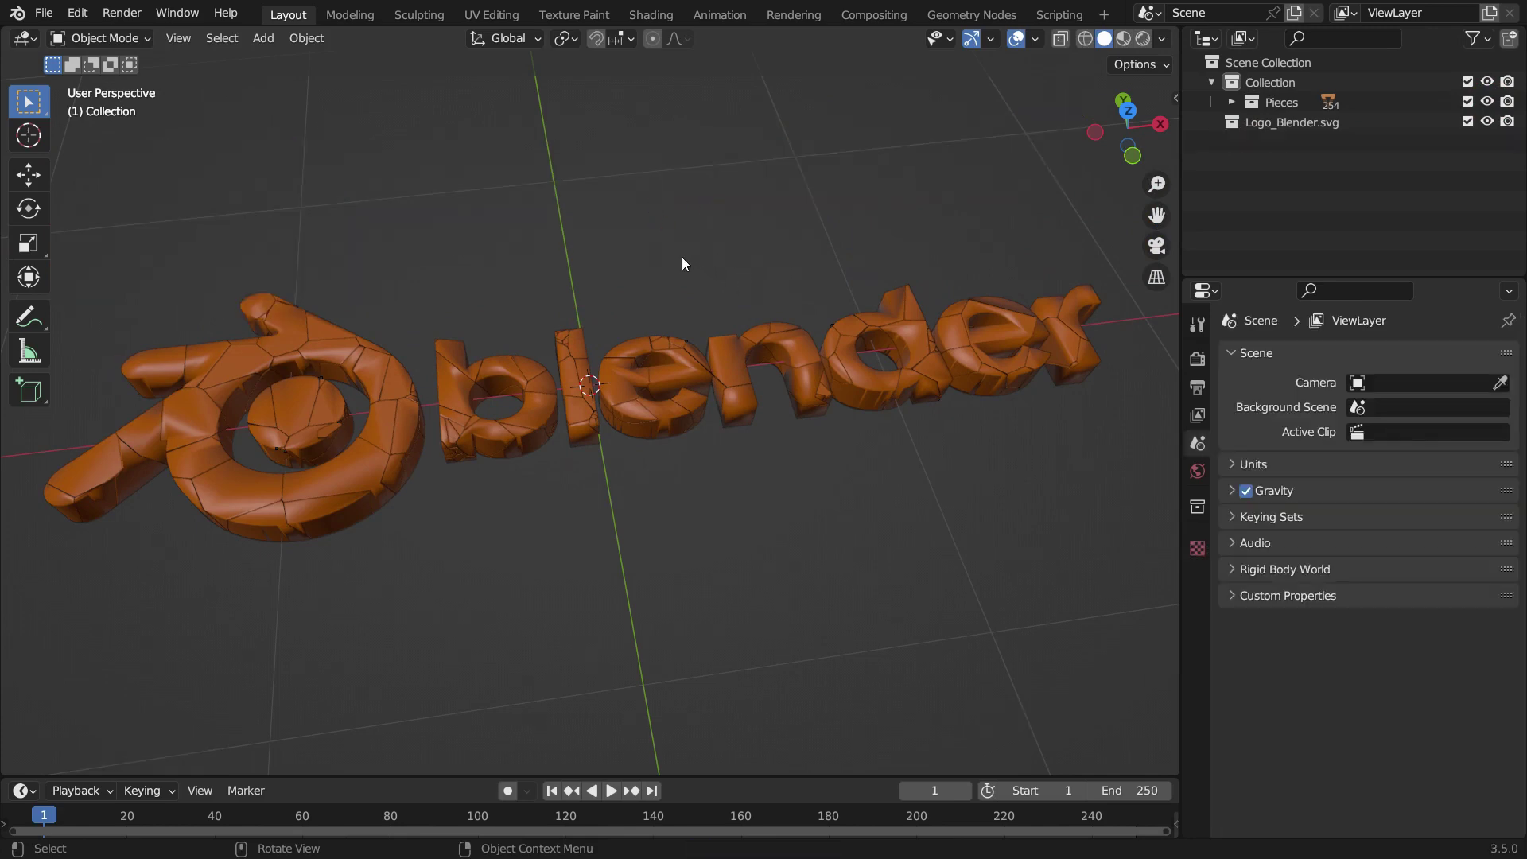
Step: Enable 30° Auto Smooth on one piece and copy it to all selected pieces
left_click(622, 382)
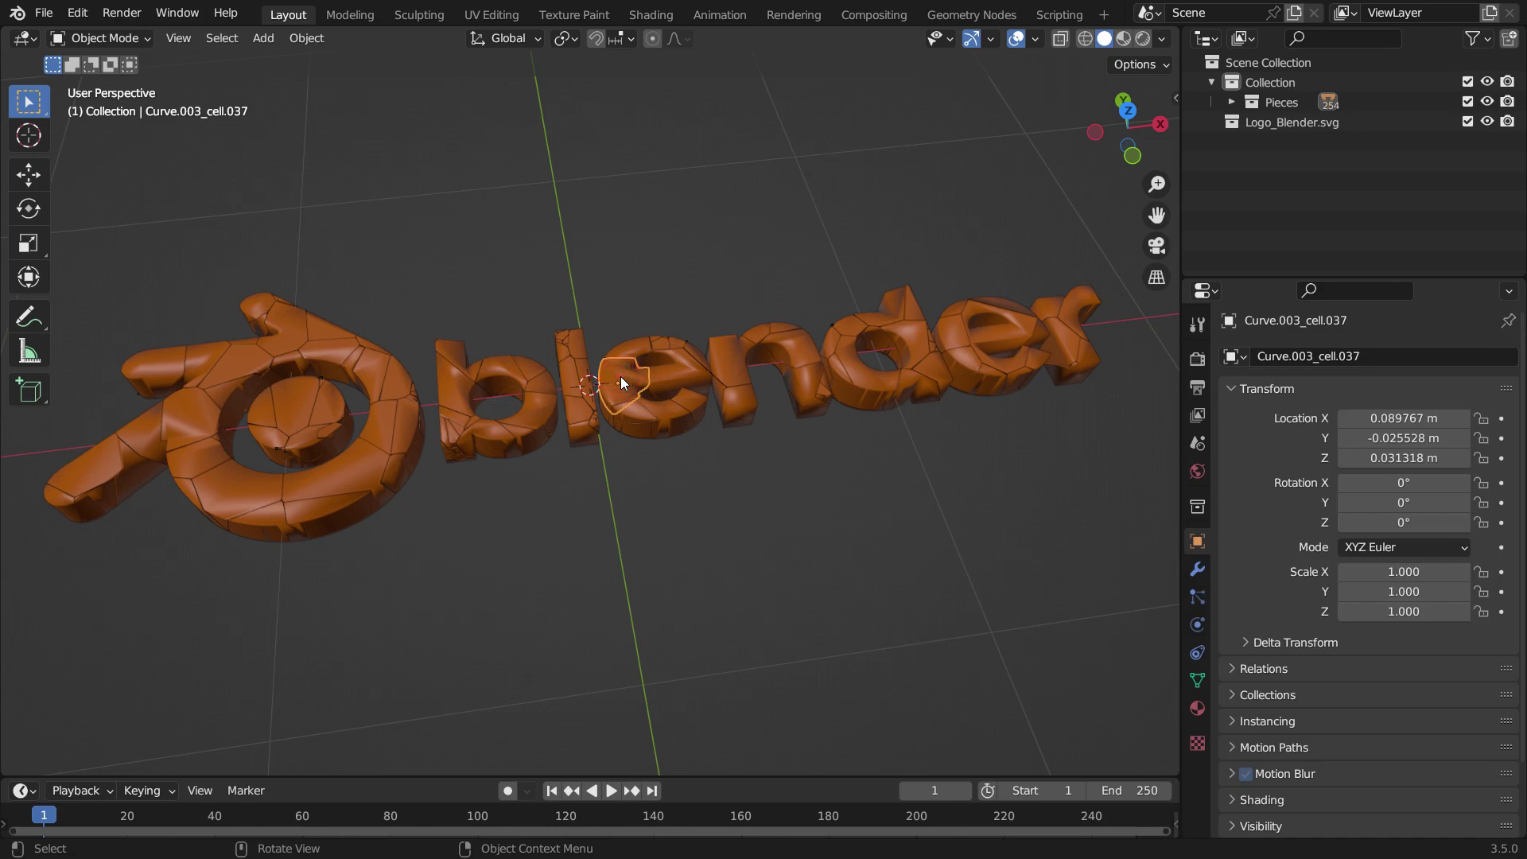
left_click(1190, 686)
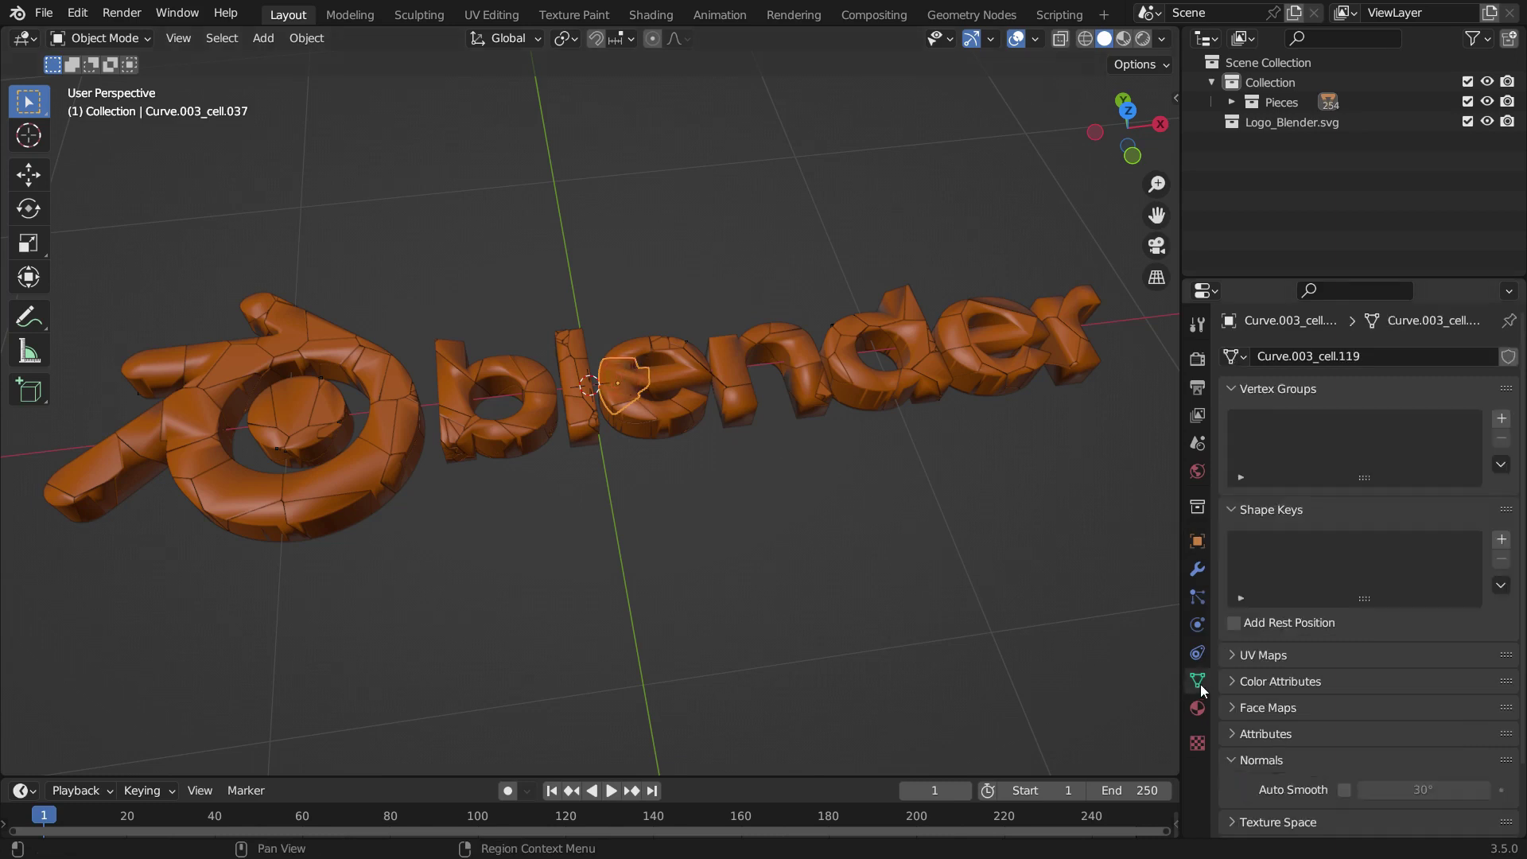
scroll(1298, 680, "down", 2)
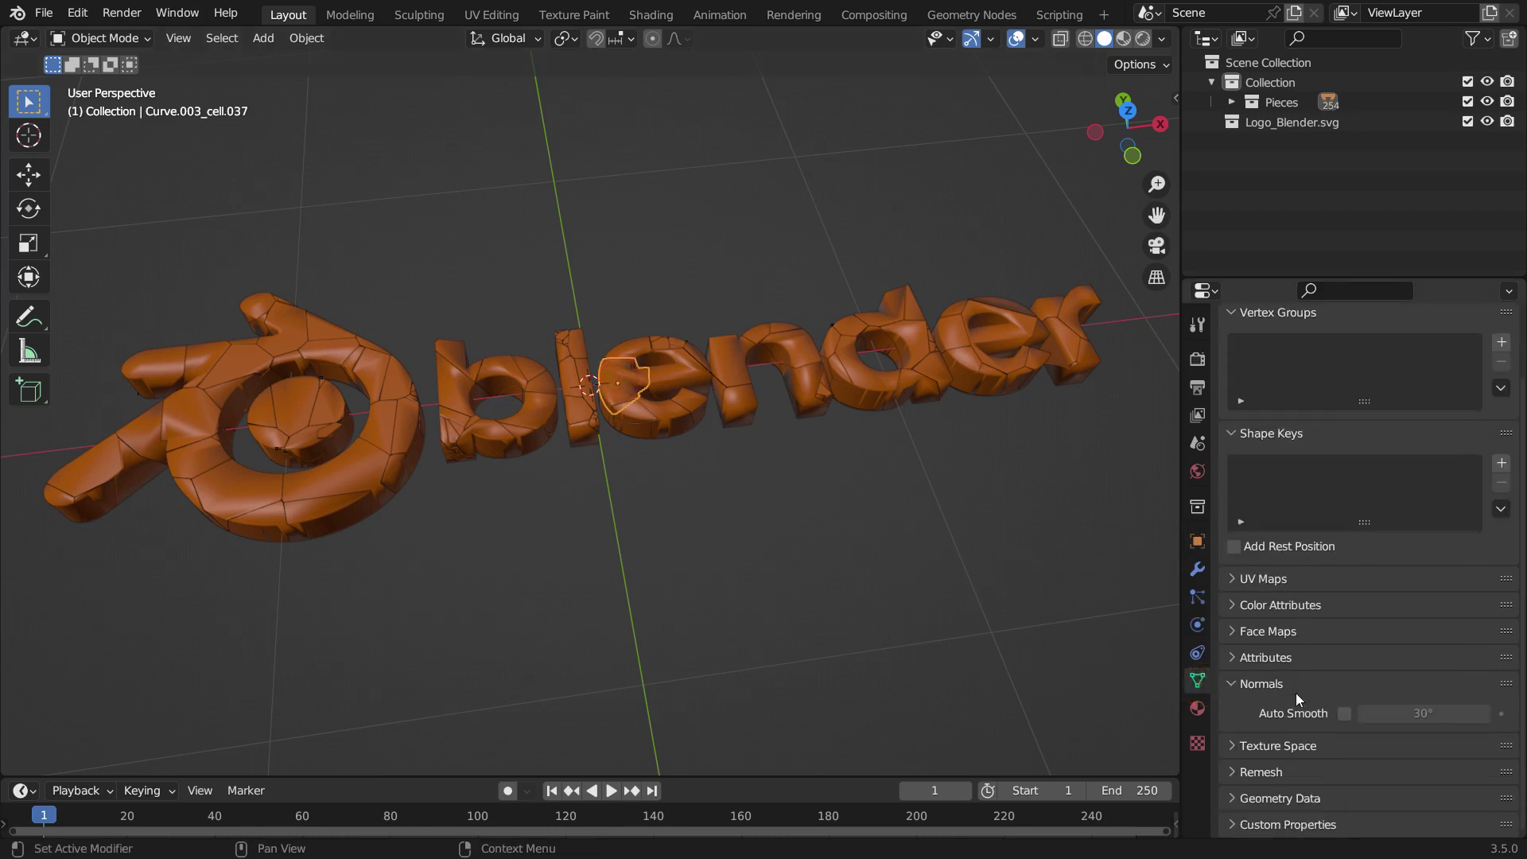
left_click(1343, 715)
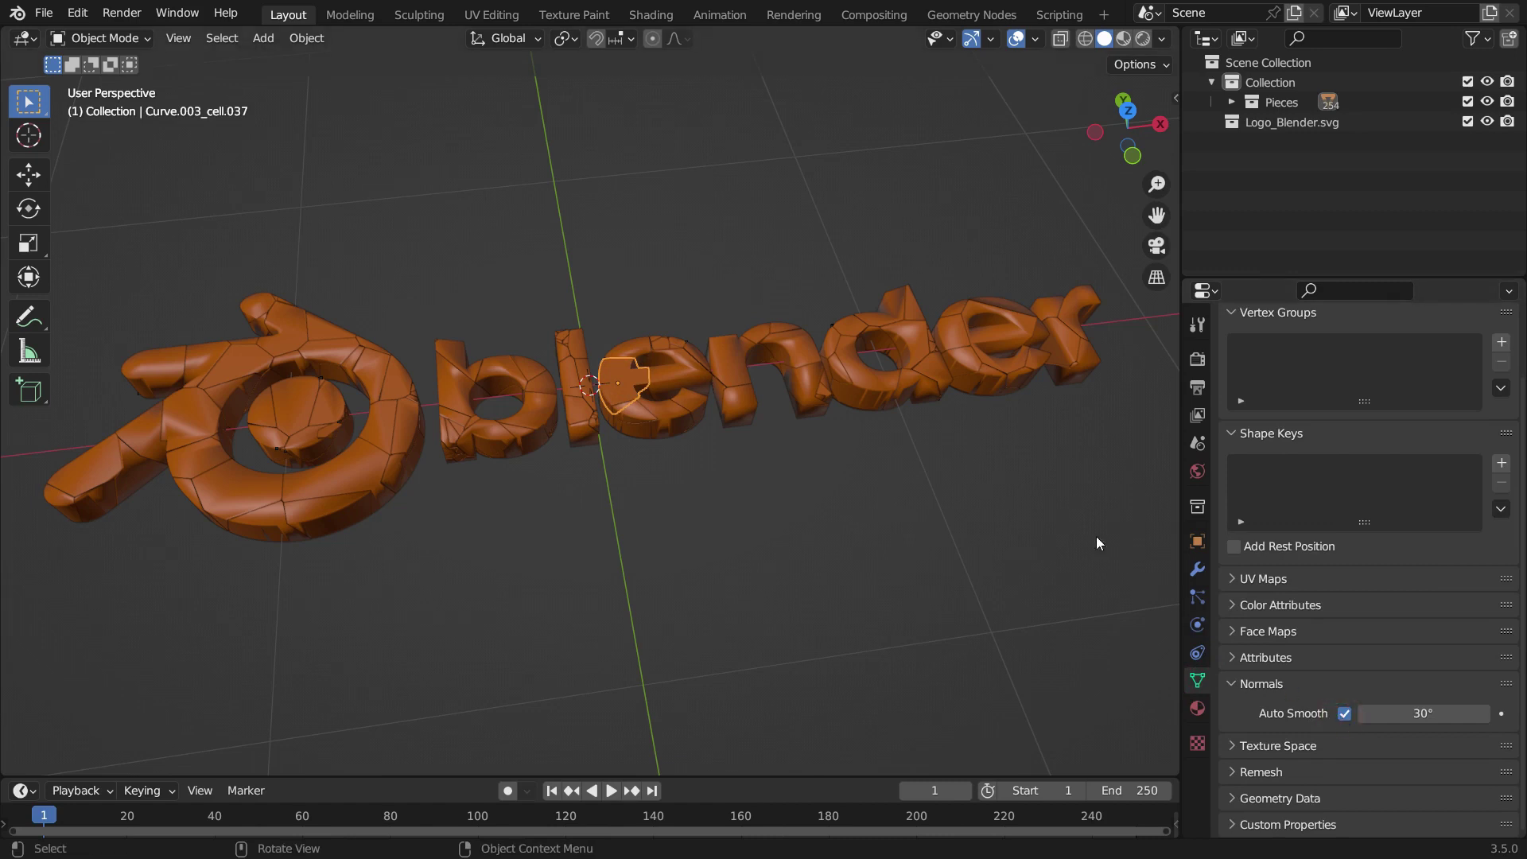
key("a")
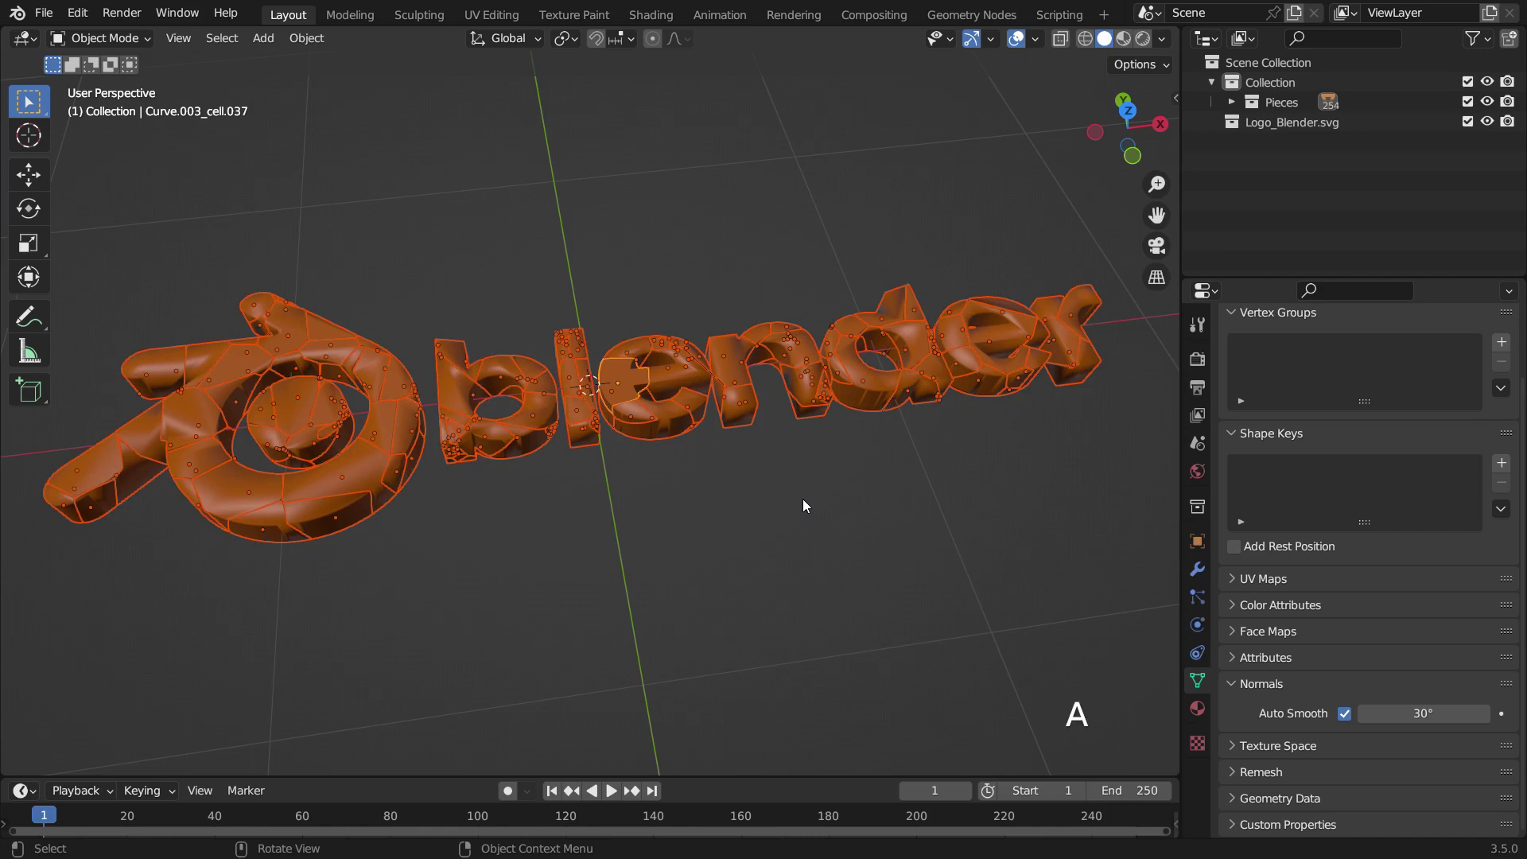
right_click(1347, 714)
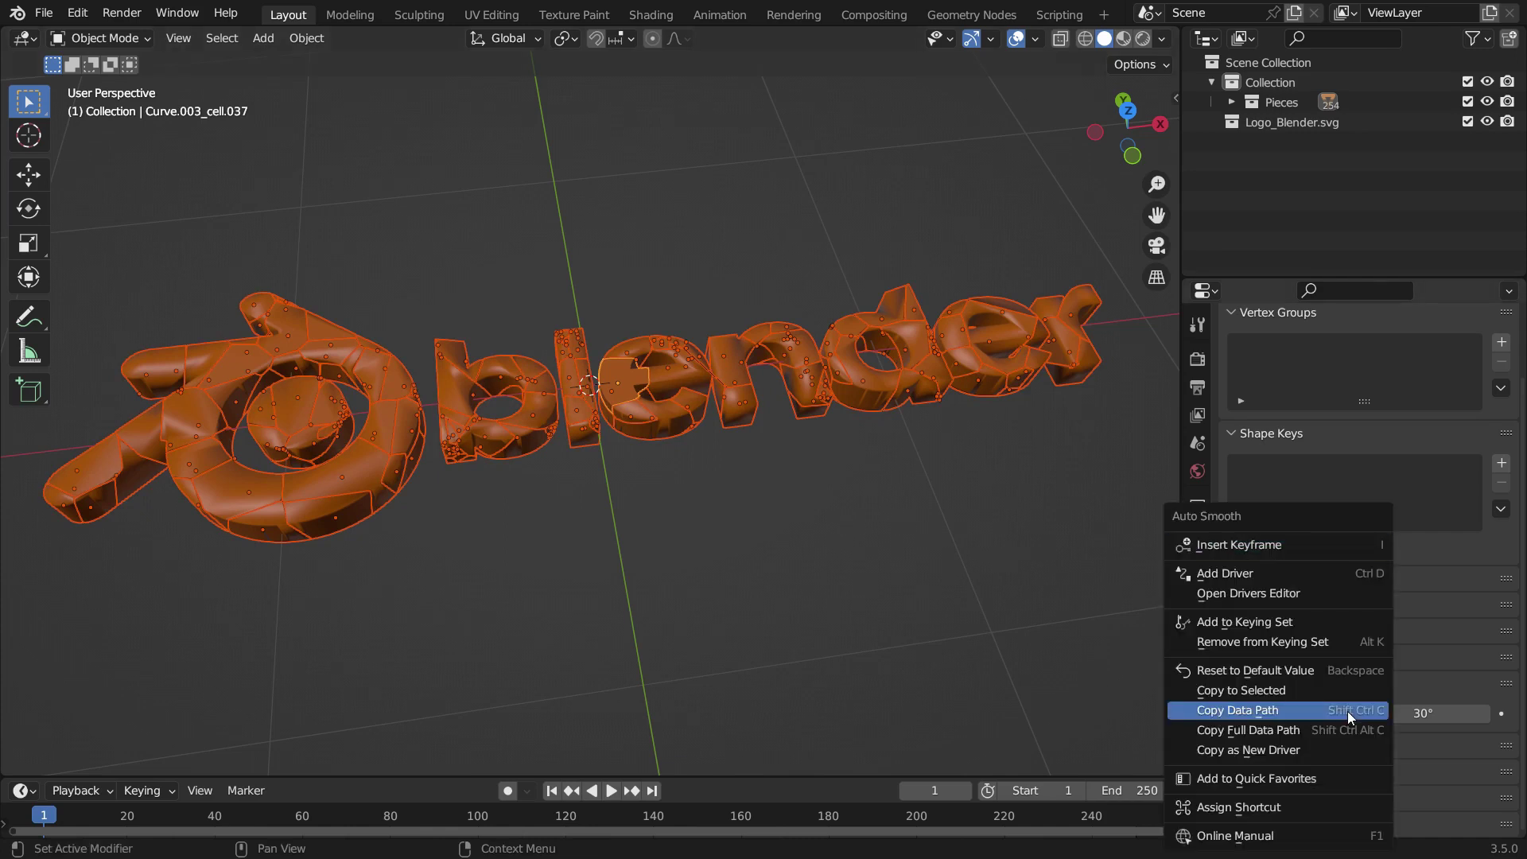
left_click(1330, 690)
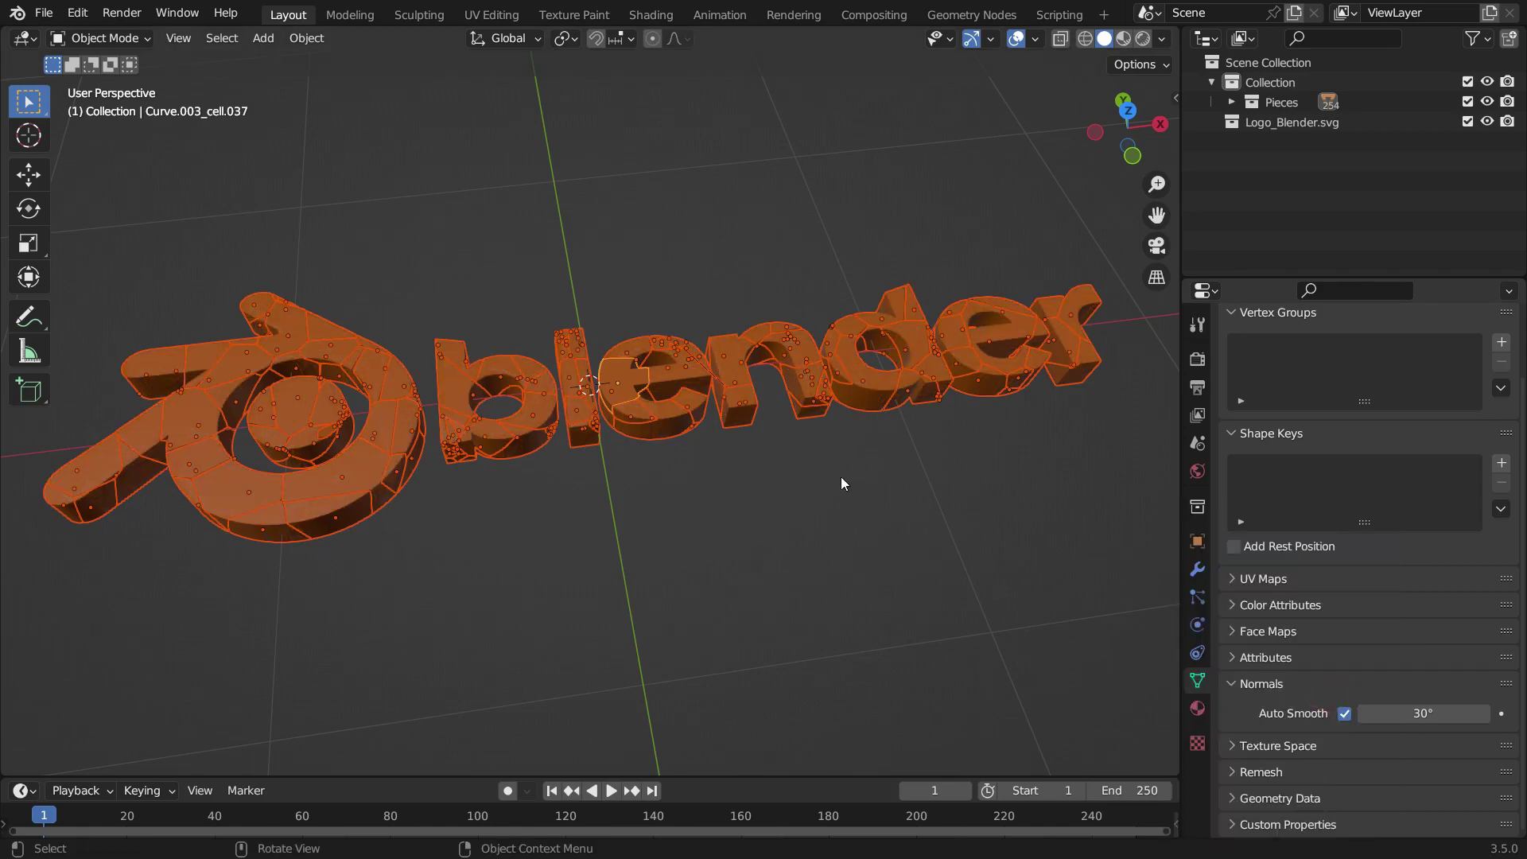
Step: View the logo from top view, deselect every piece, and enable Affect Only Locations in the Tool settings
key("KP_7")
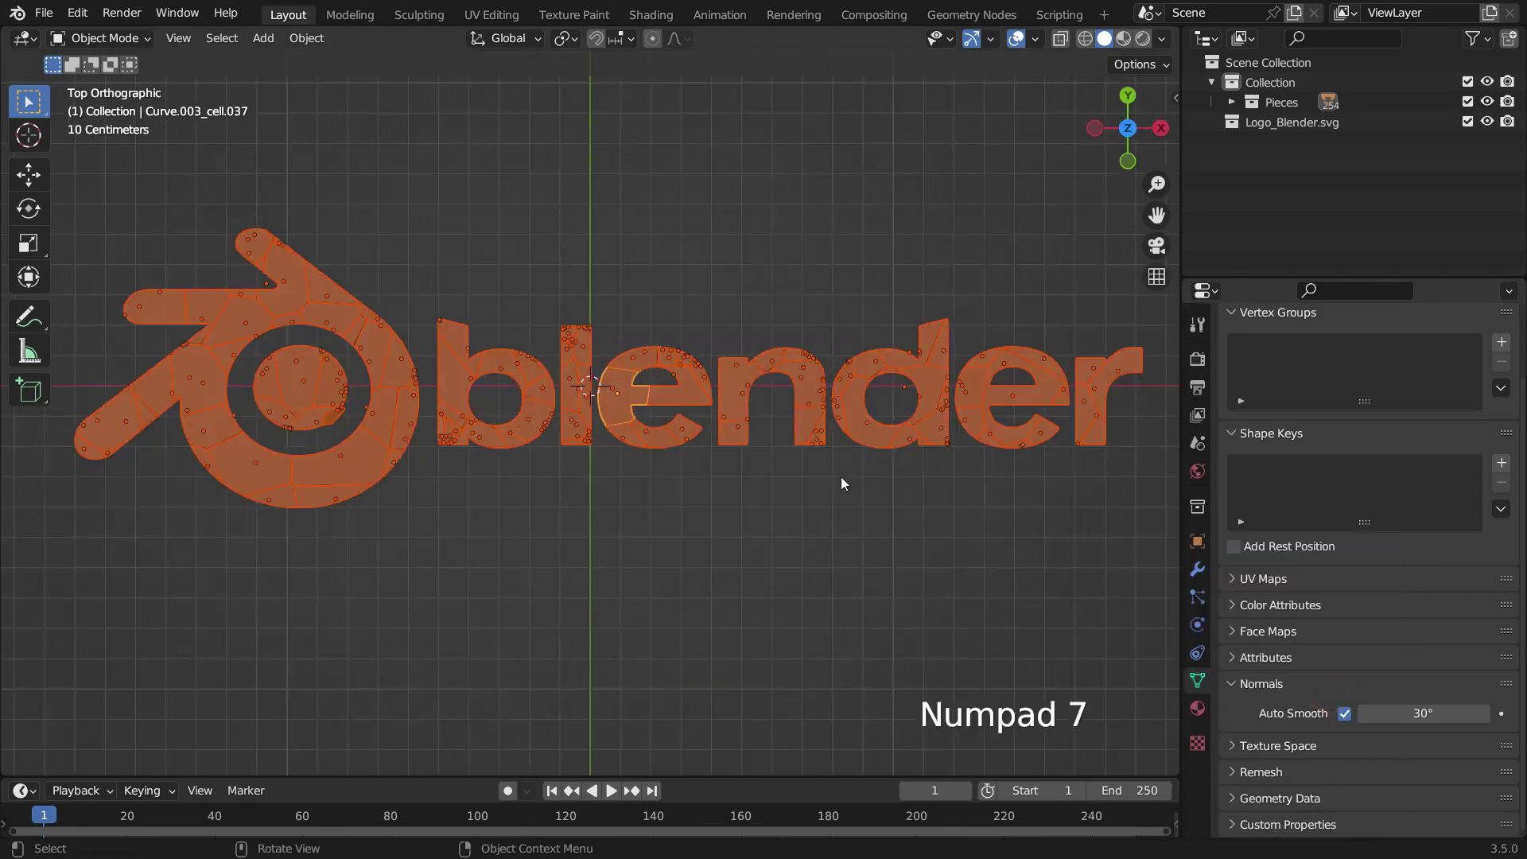
left_click(828, 488)
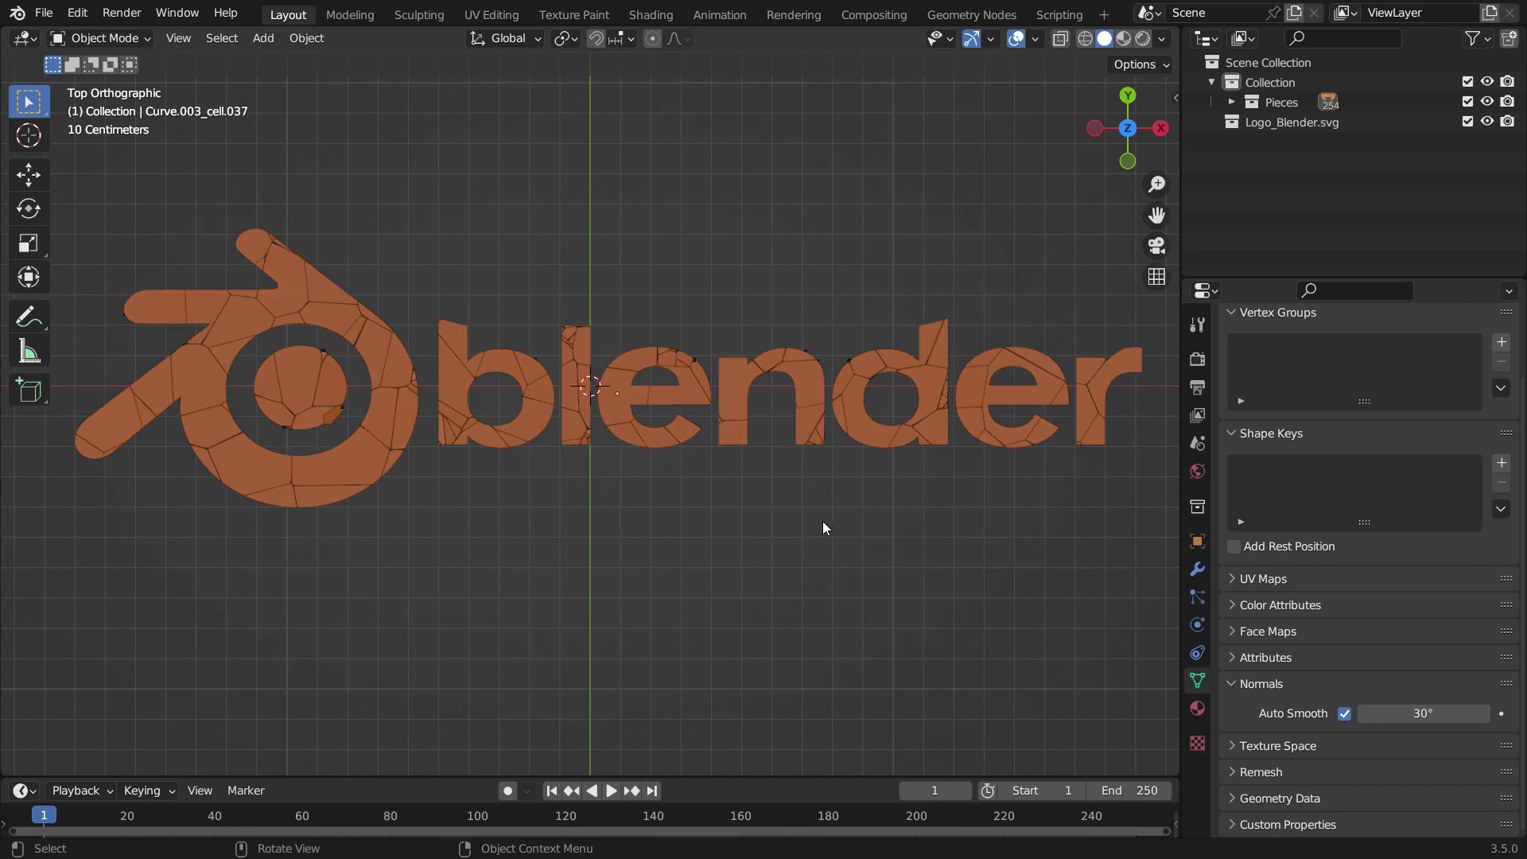
left_click(1198, 323)
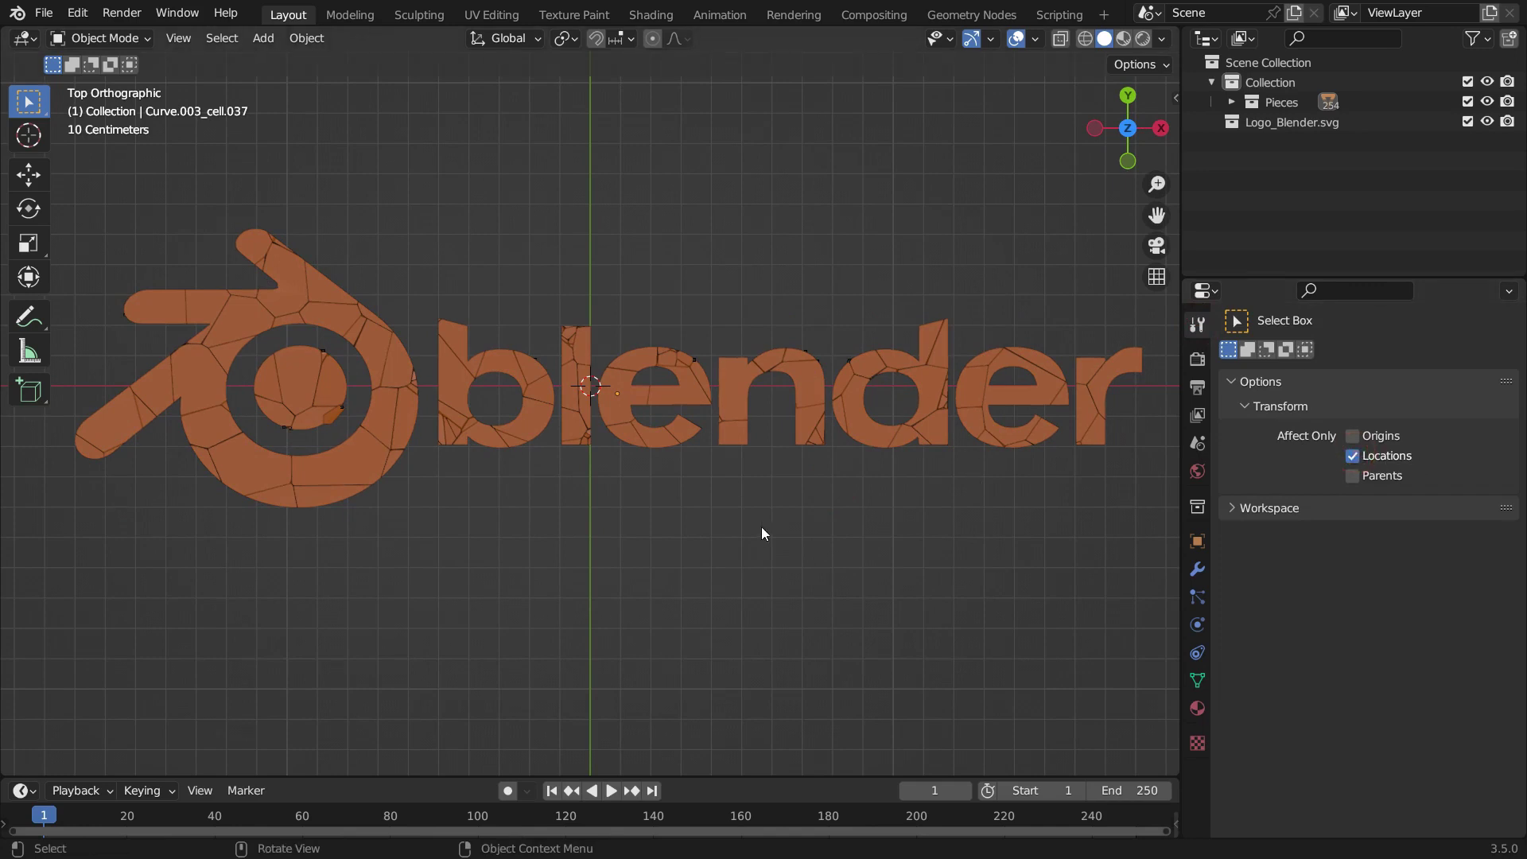
key("a")
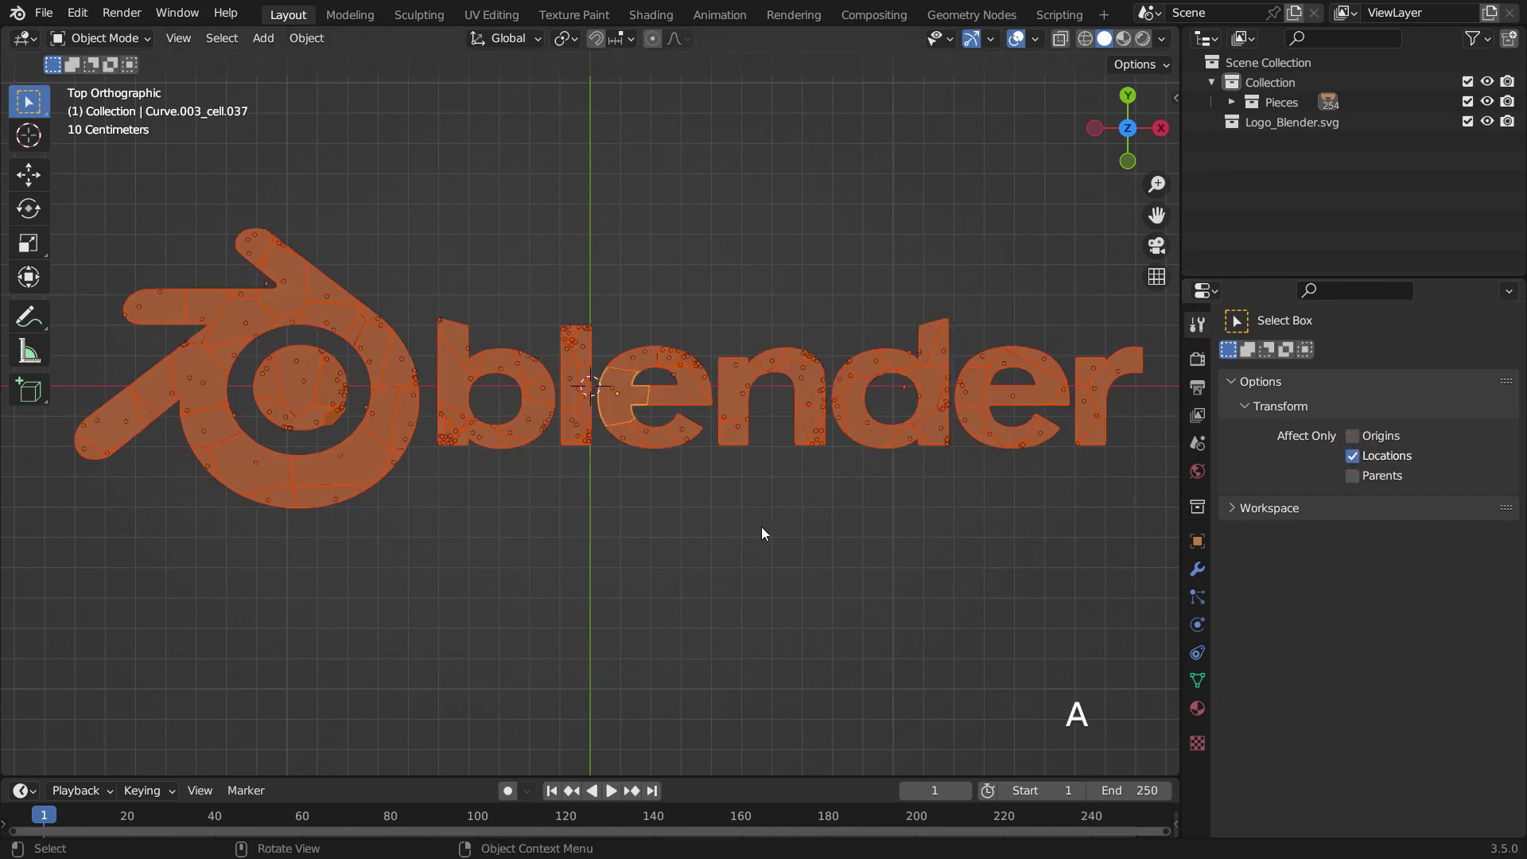
key("s")
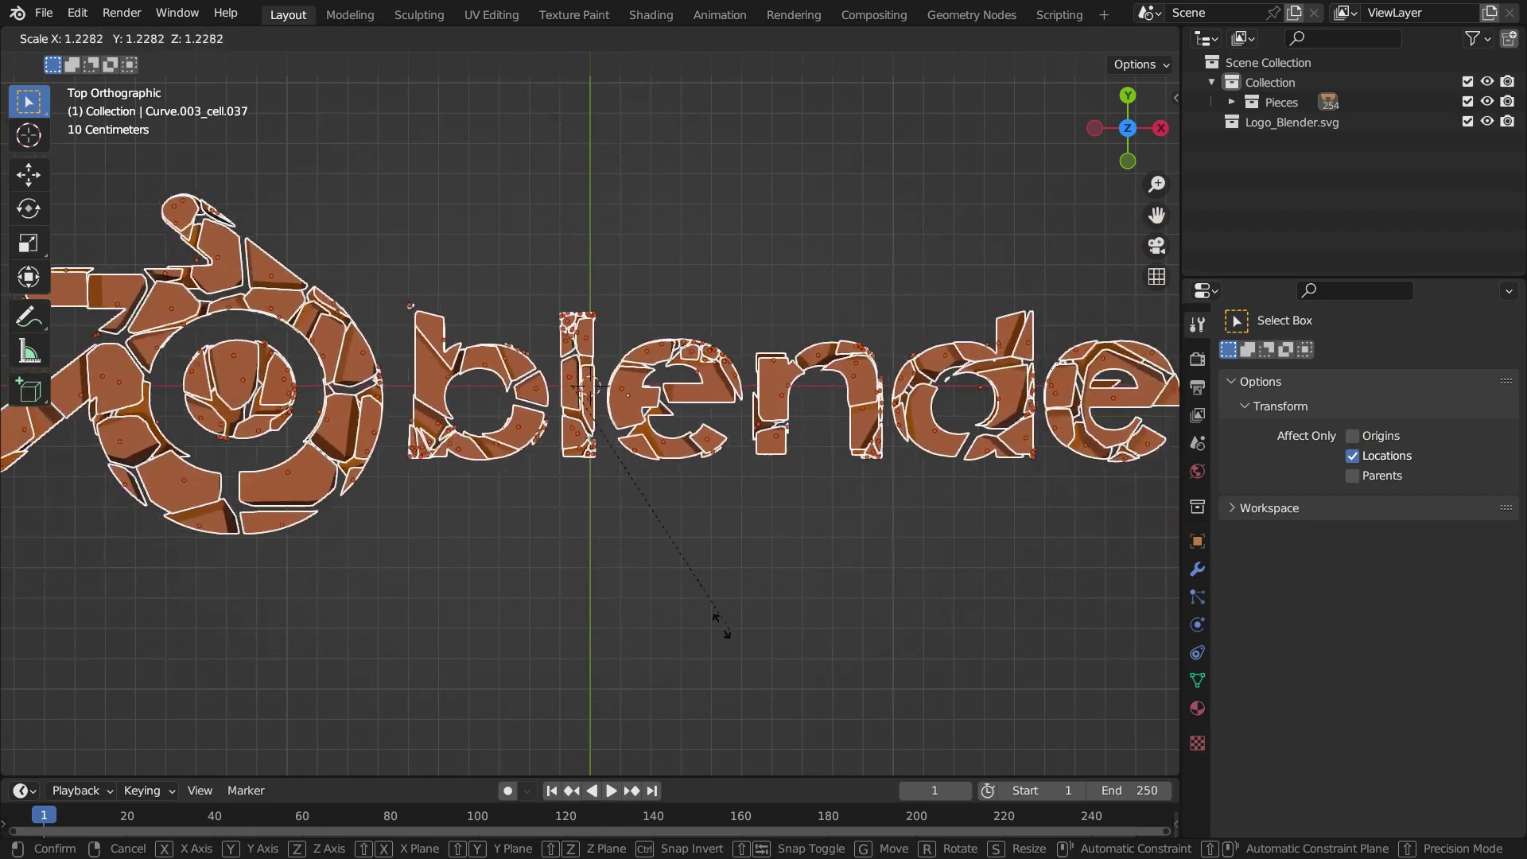
left_click(609, 494)
key("alt+a")
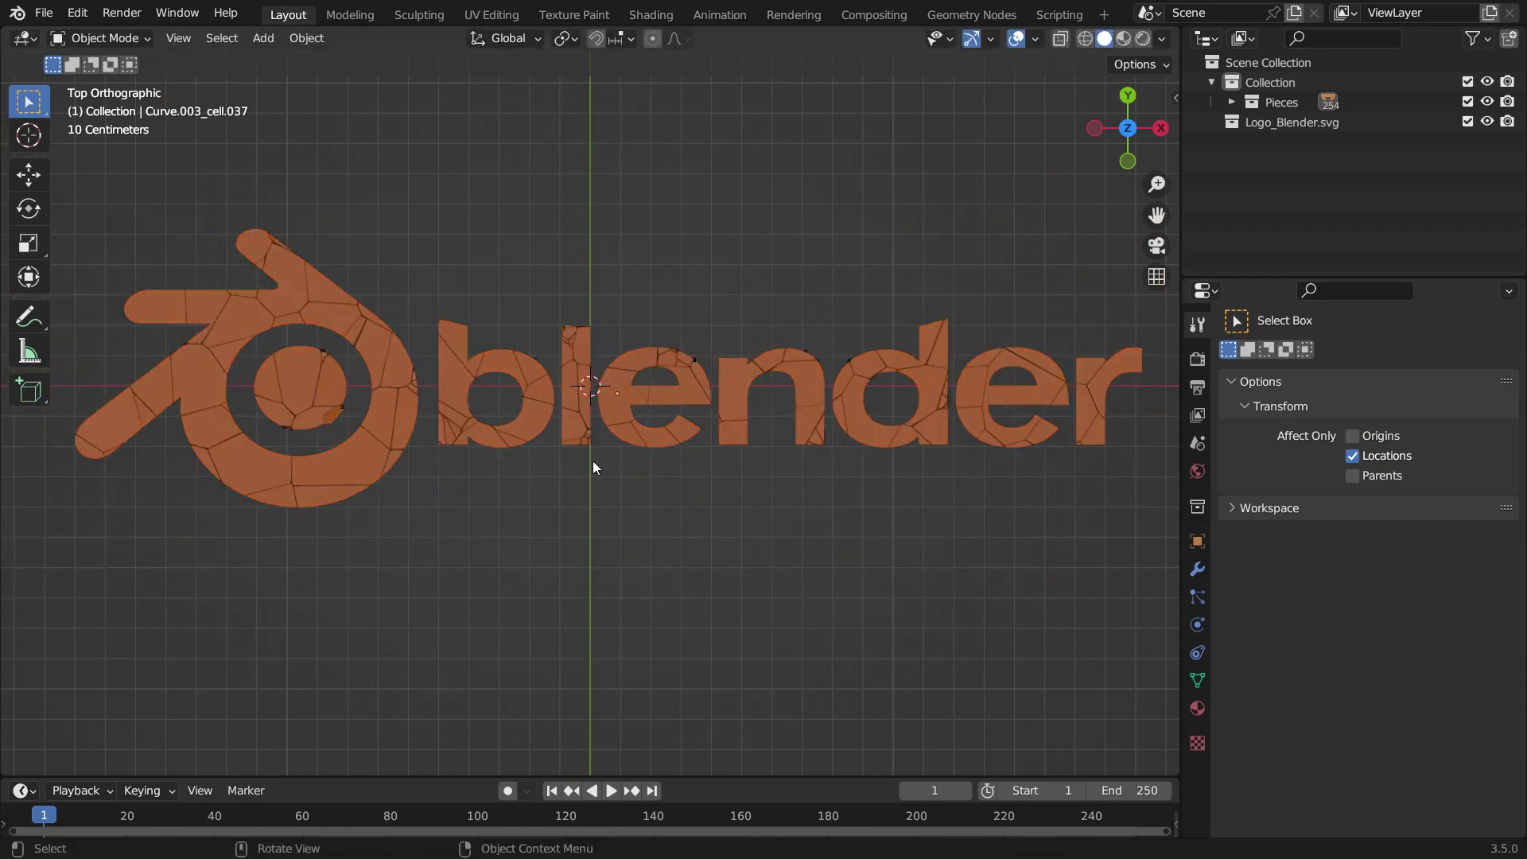
Step: Add a camera, look through it, and set its Location Z to 5.41 m
key("shift+a")
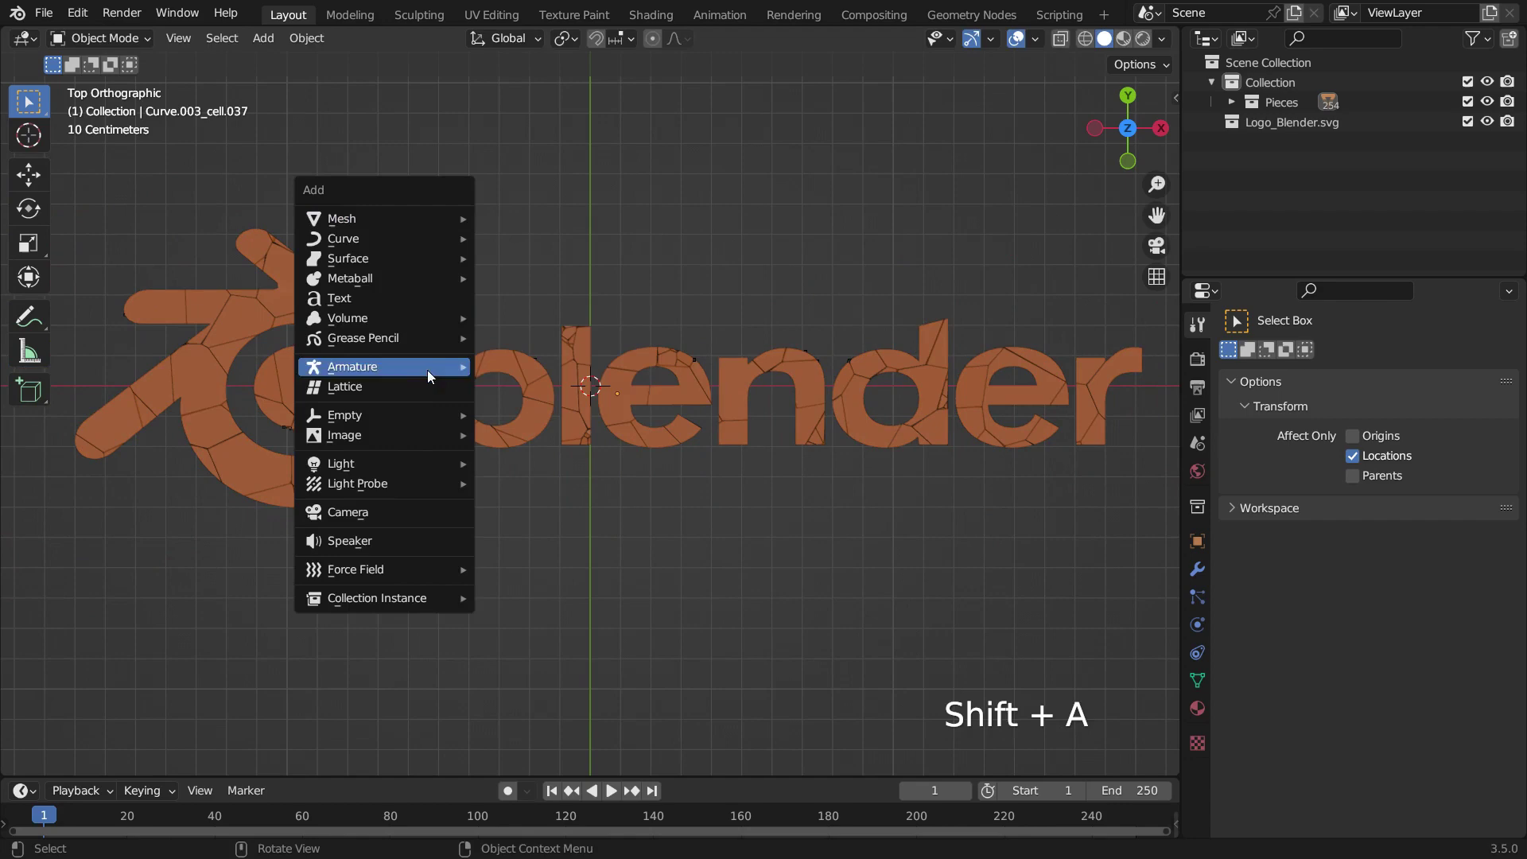
left_click(392, 509)
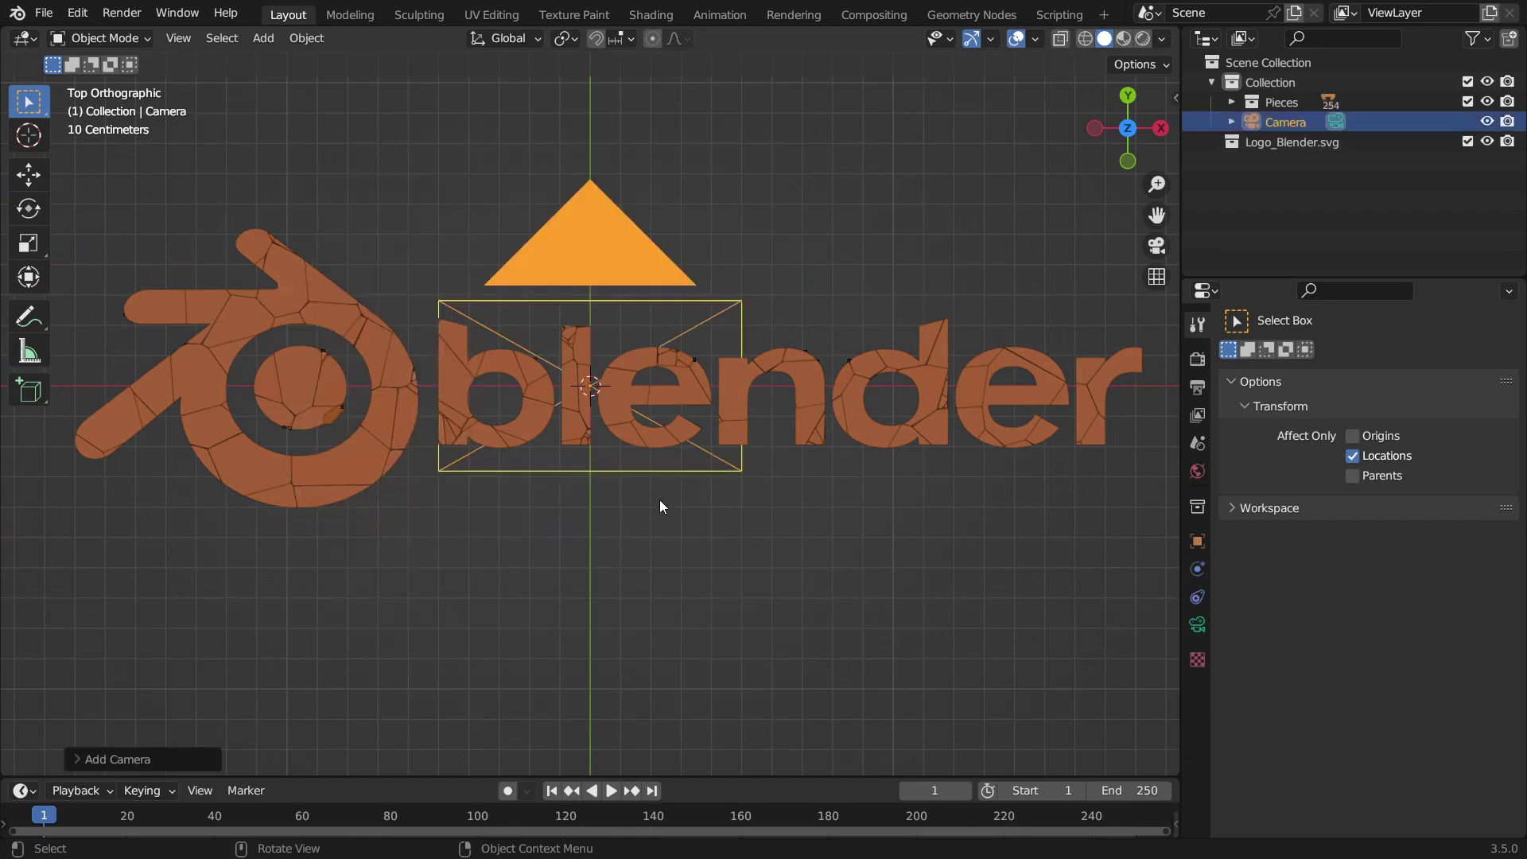
key("KP_0")
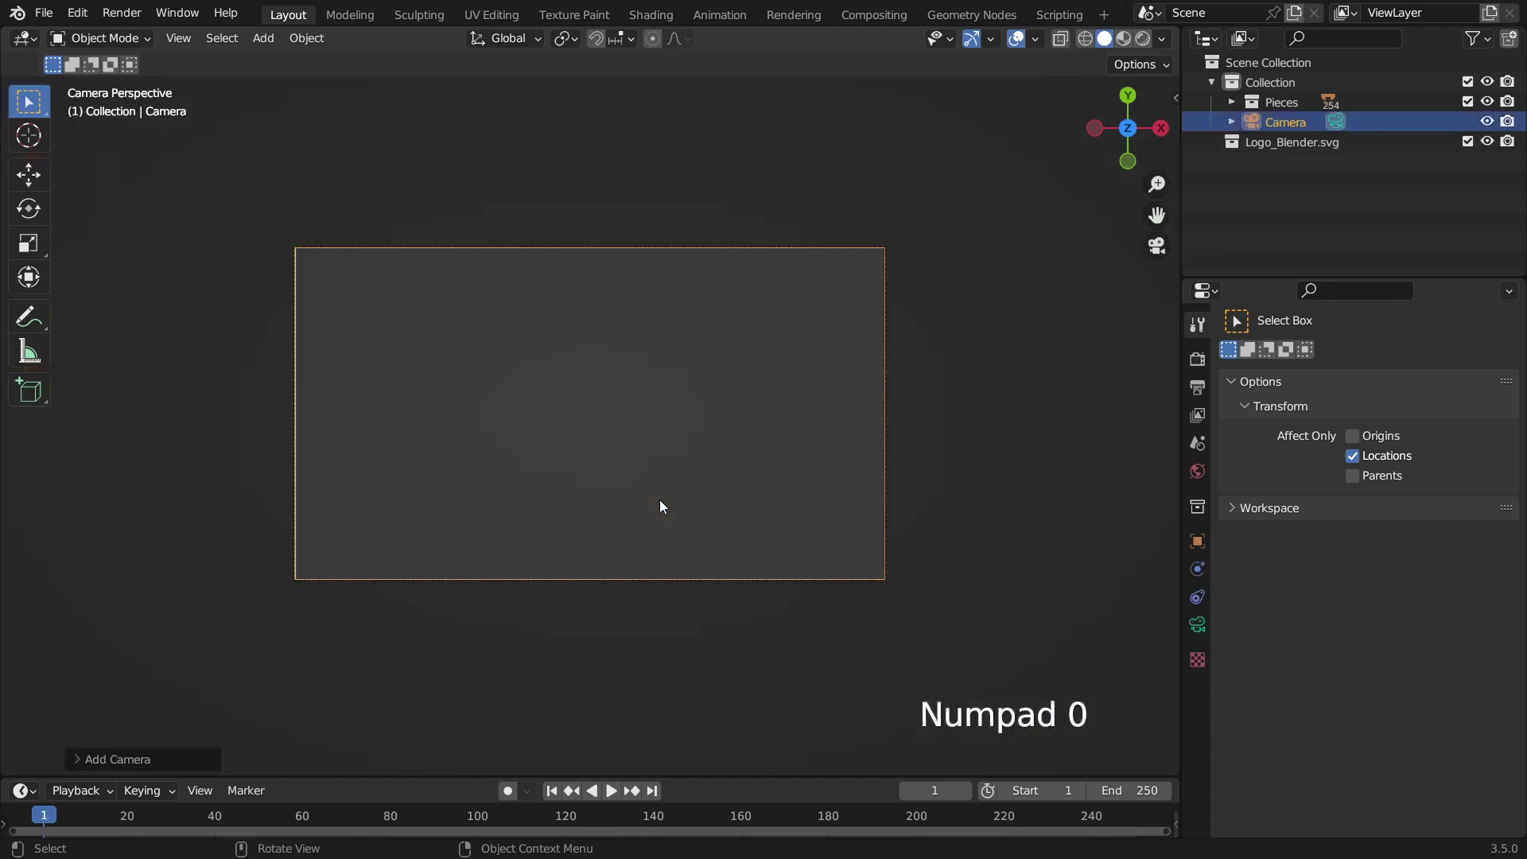
left_click(1197, 540)
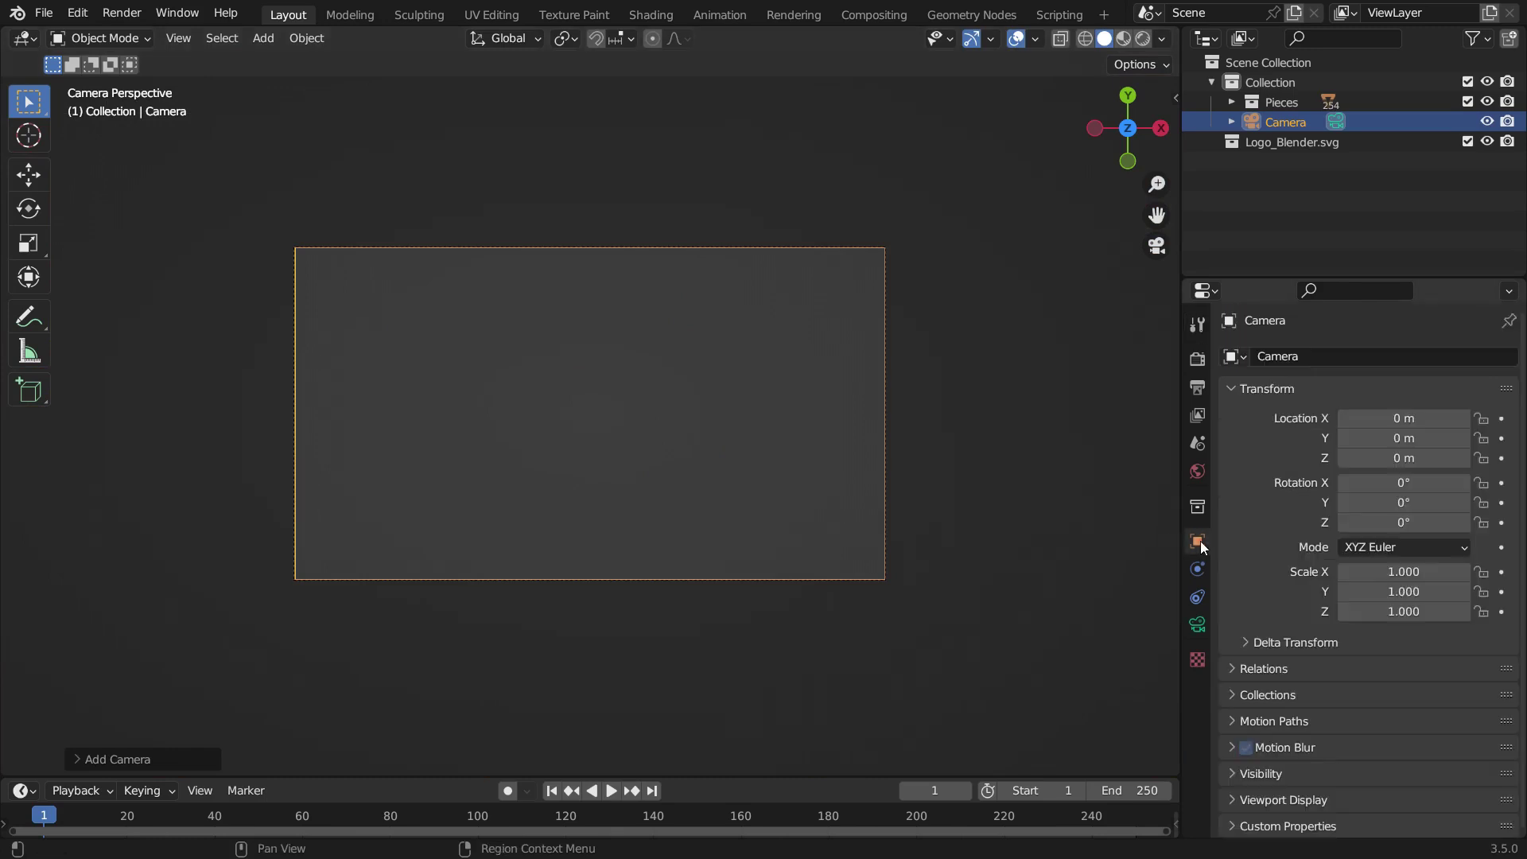
left_click_drag(1391, 458, 1515, 458)
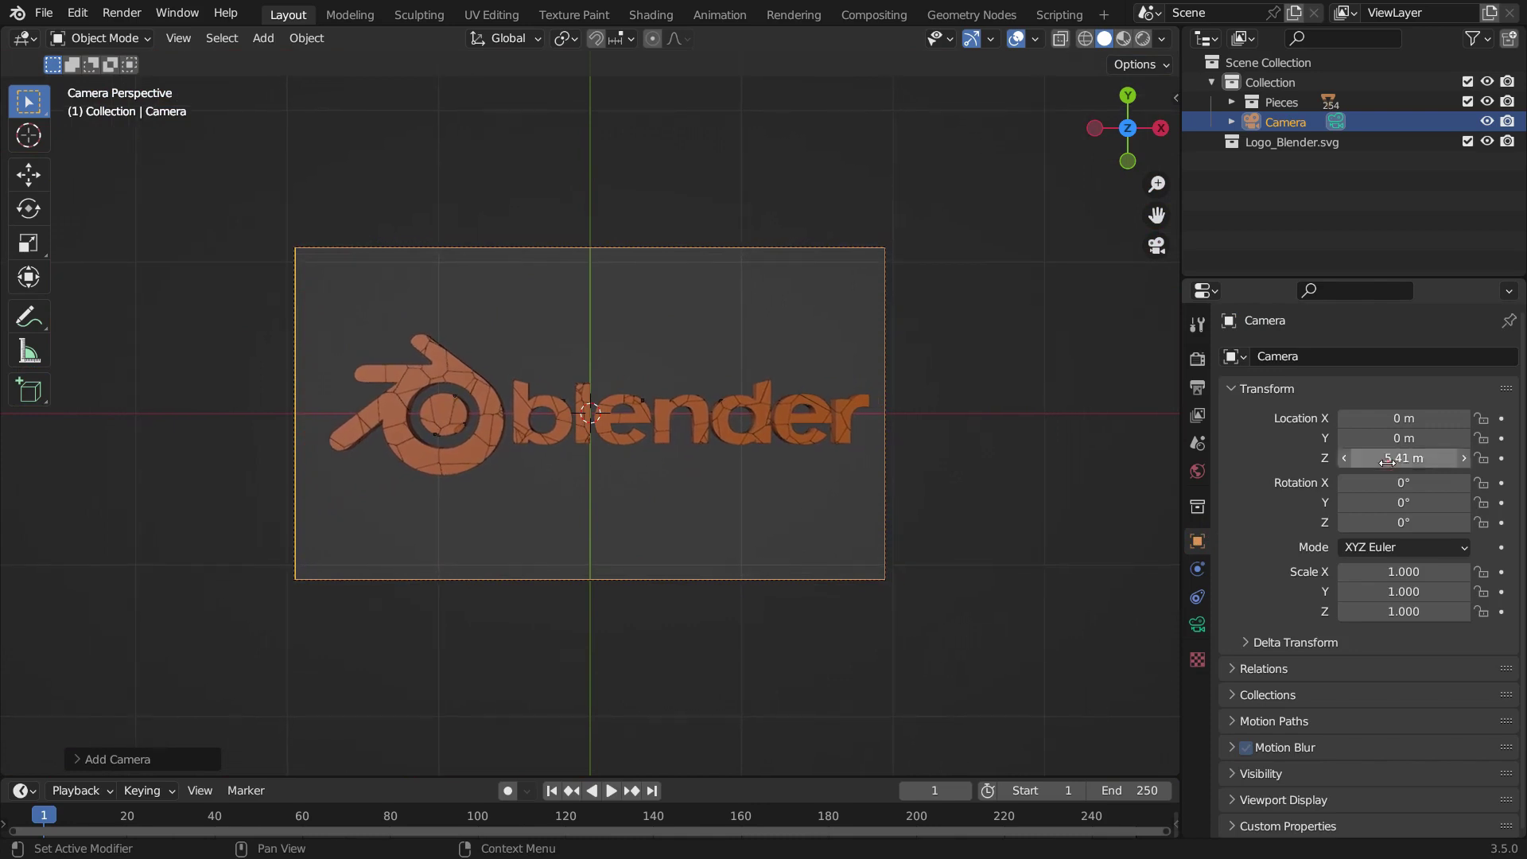
scroll(599, 503, "up", 1)
Step: Switch the viewport to Wireframe and box-select all the shattered logo pieces
key("z")
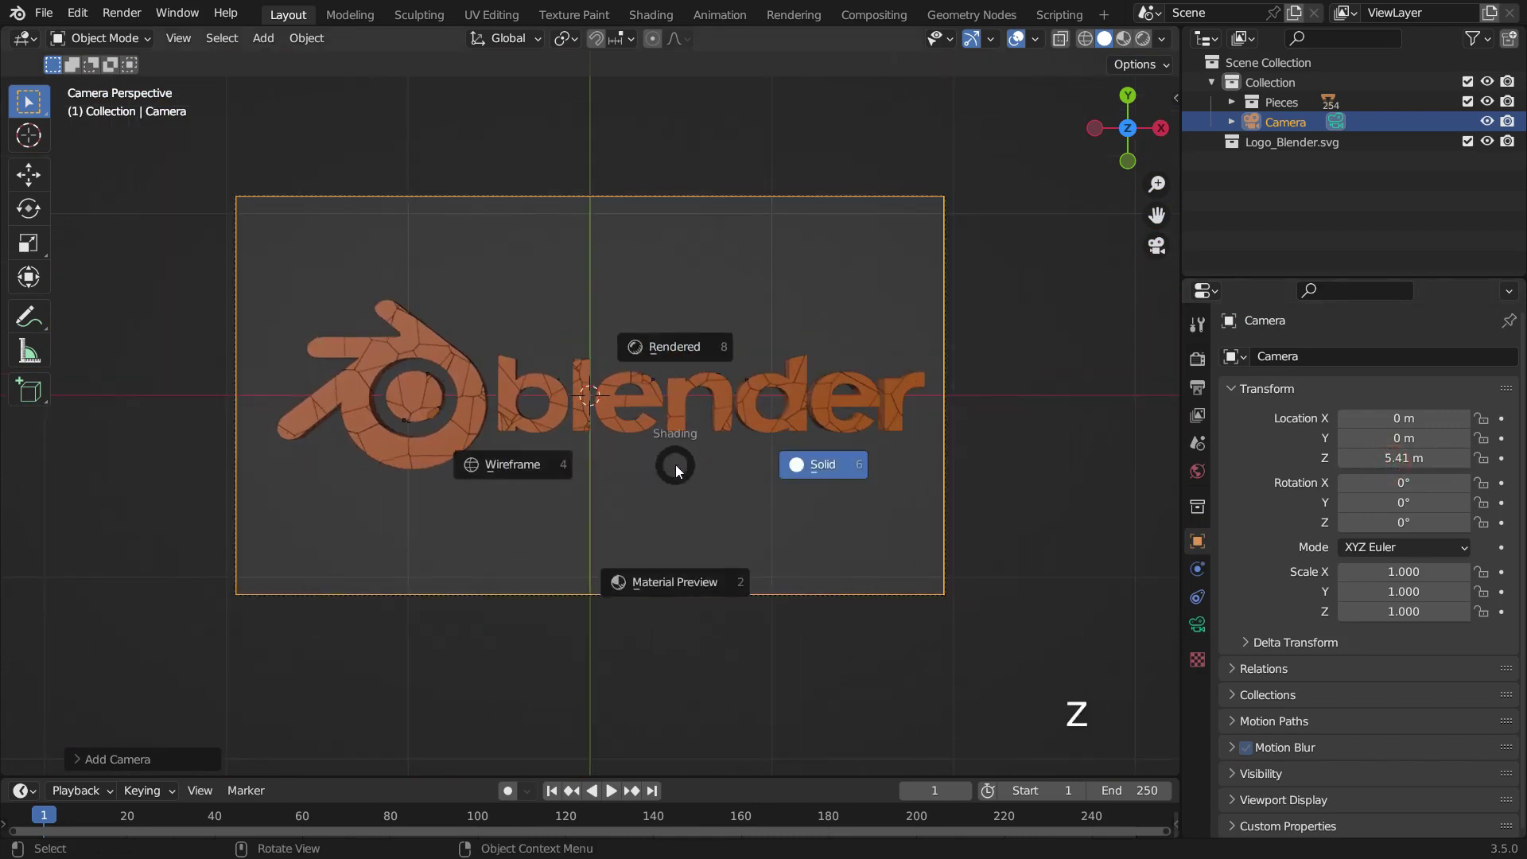
left_click(533, 464)
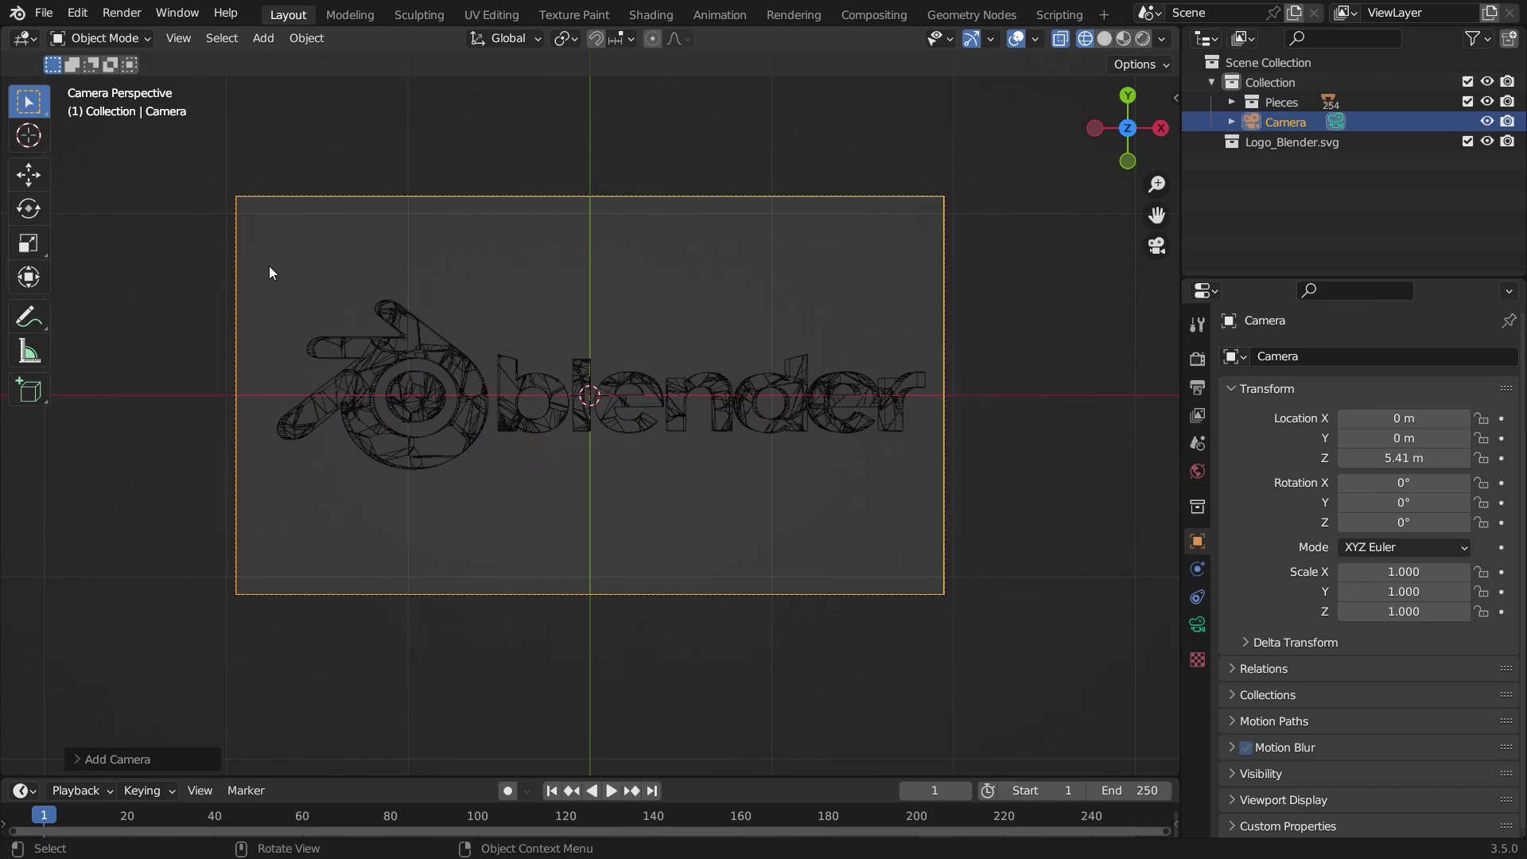
key("ctrl+b")
left_click_drag(267, 264, 933, 509)
left_click_drag(719, 776, 724, 667)
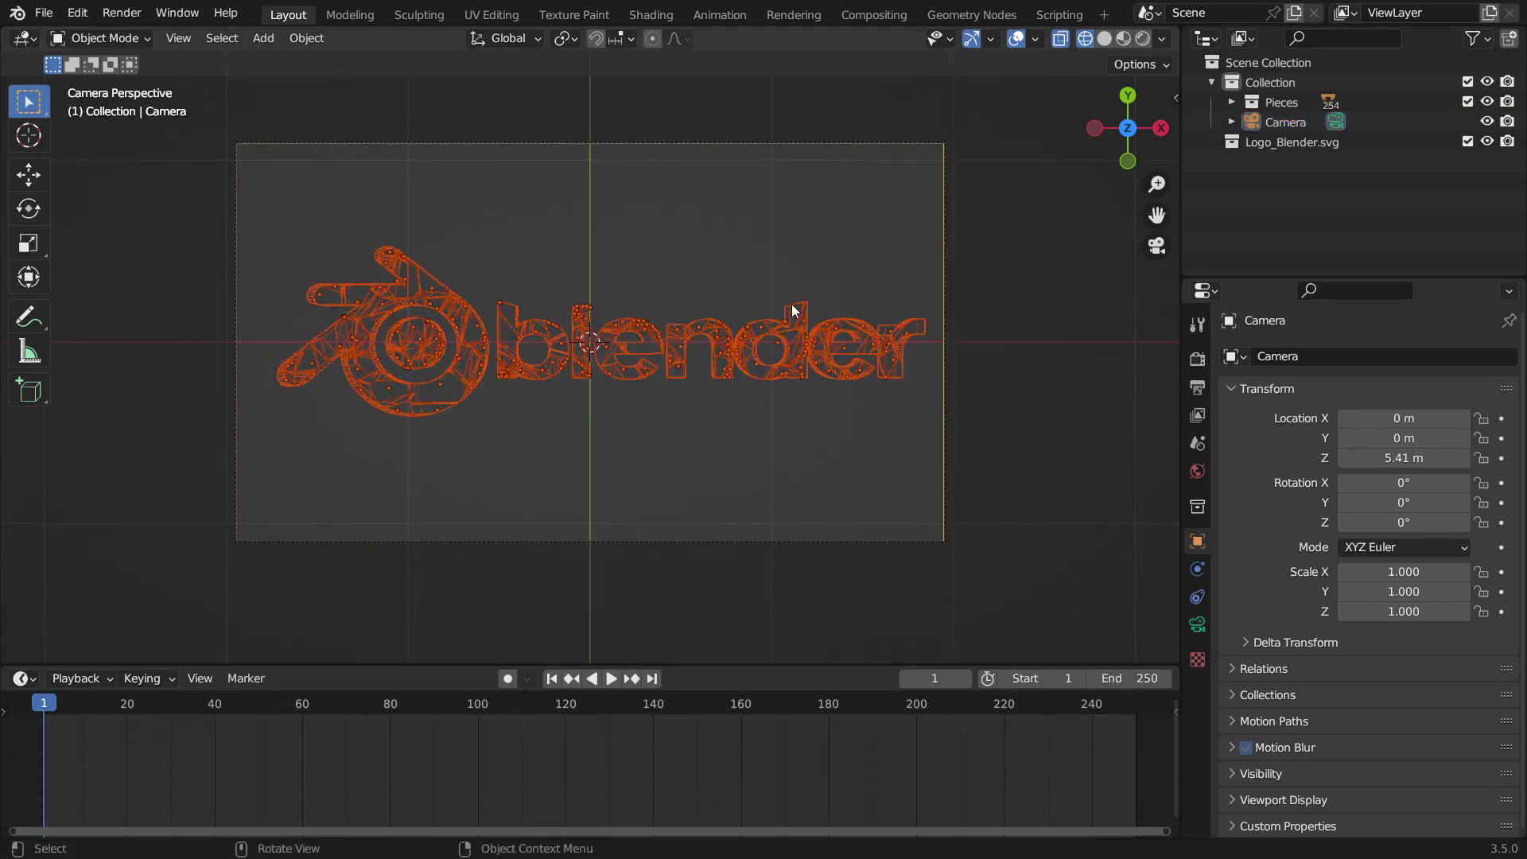
Step: Keyframe the pieces' location at frame 1 and go to frame 50
key("i")
left_click(810, 229)
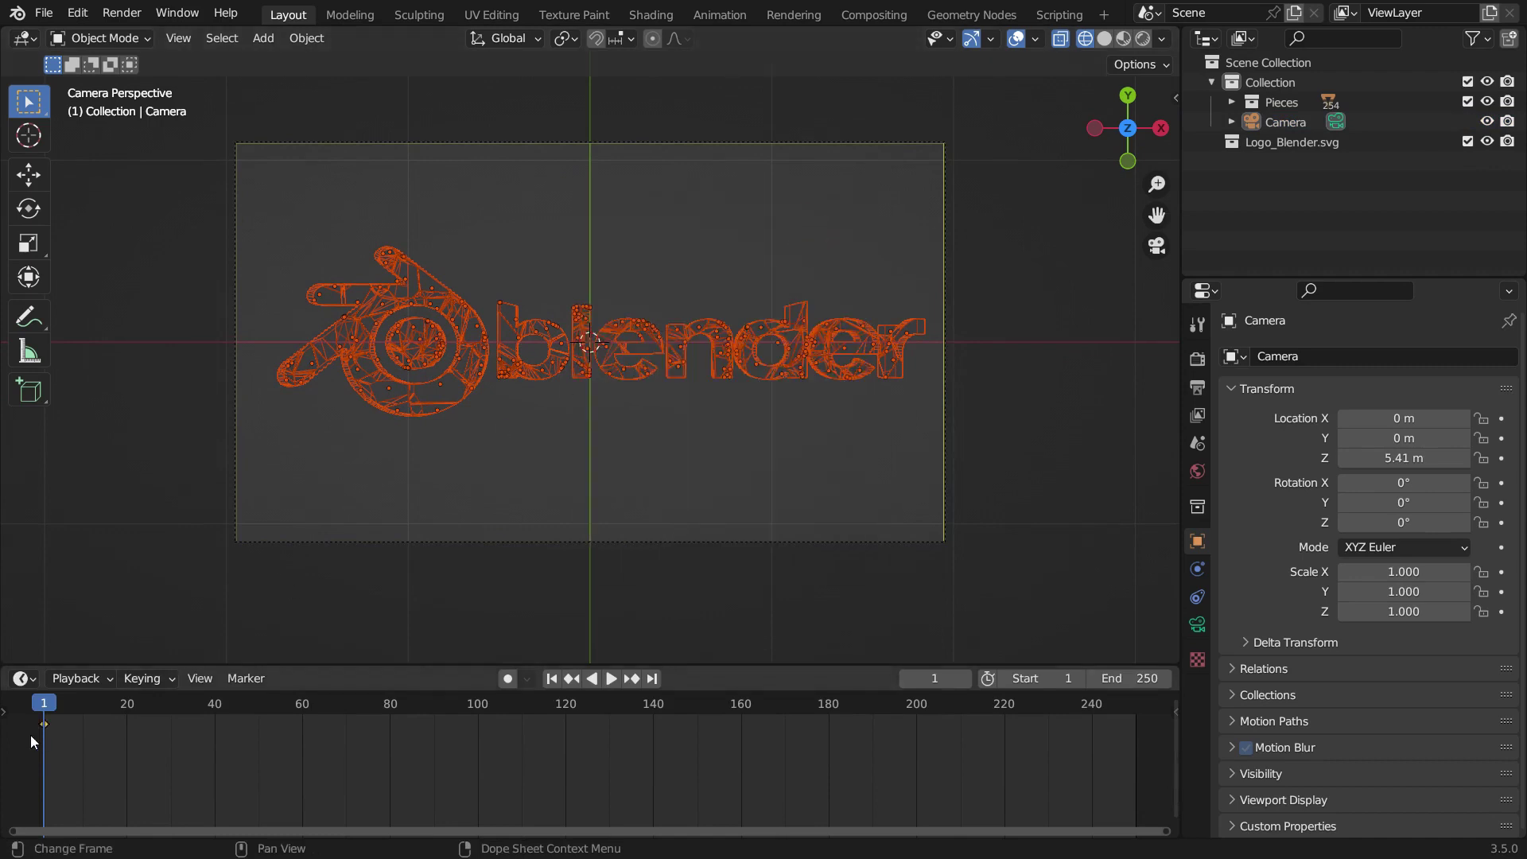
left_click(927, 678)
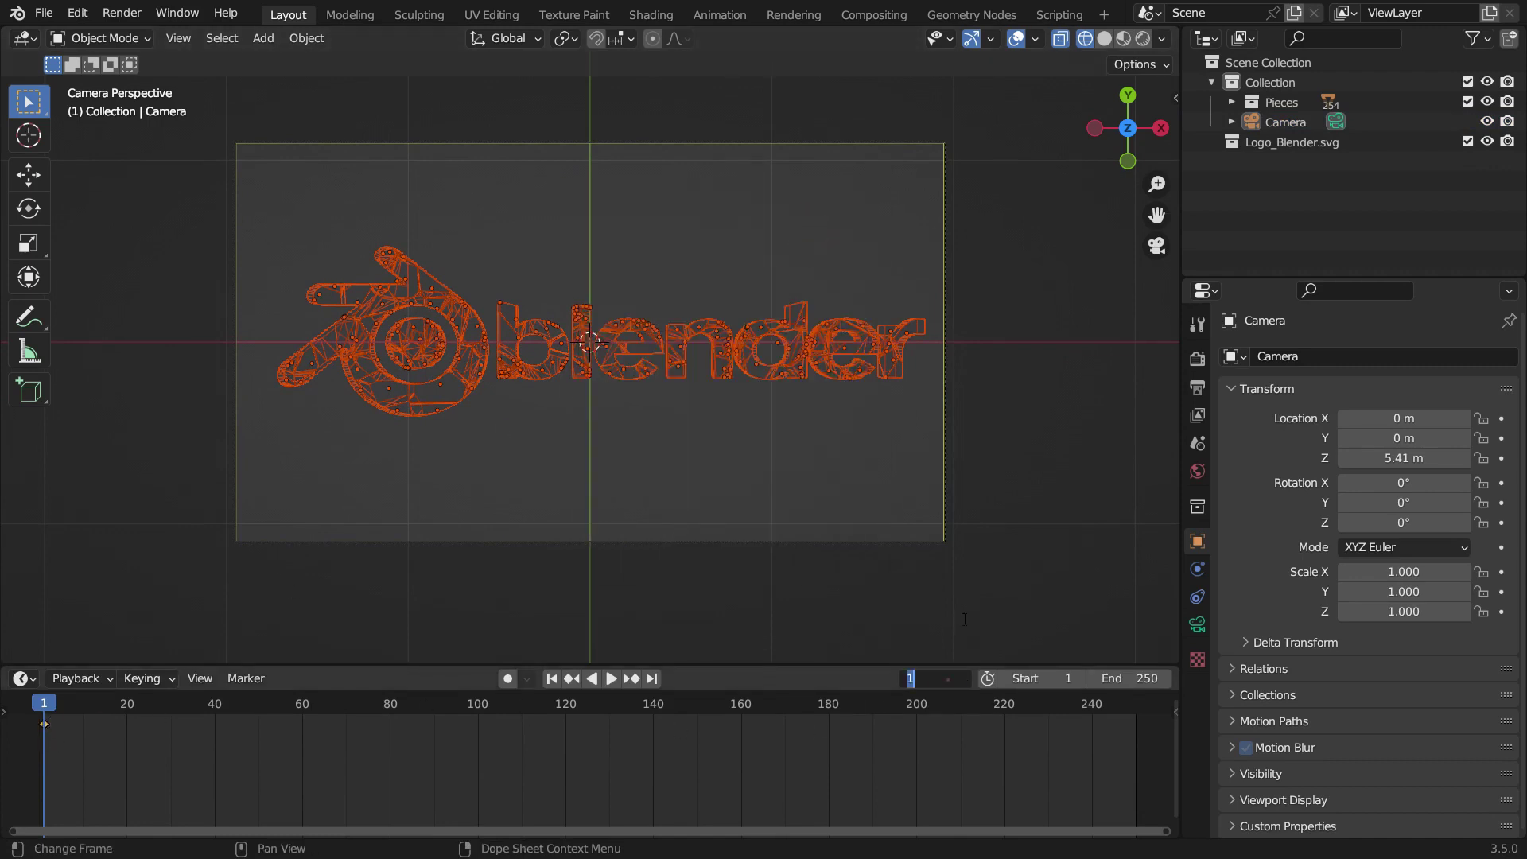
type("50")
key("Return")
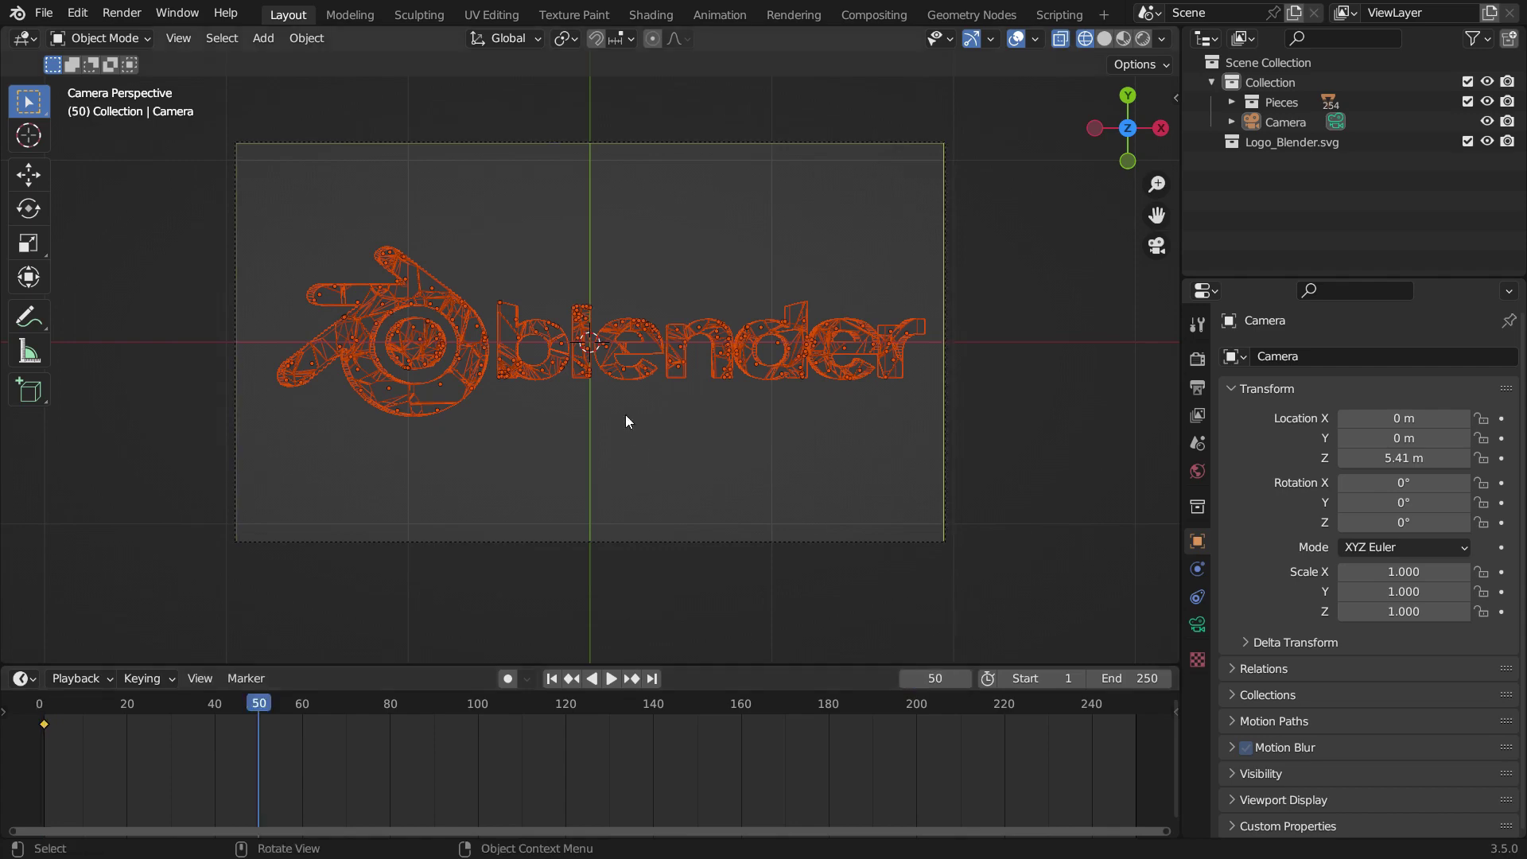
Step: Scale the pieces outward and keyframe their scattered locations at frame 50
key("s")
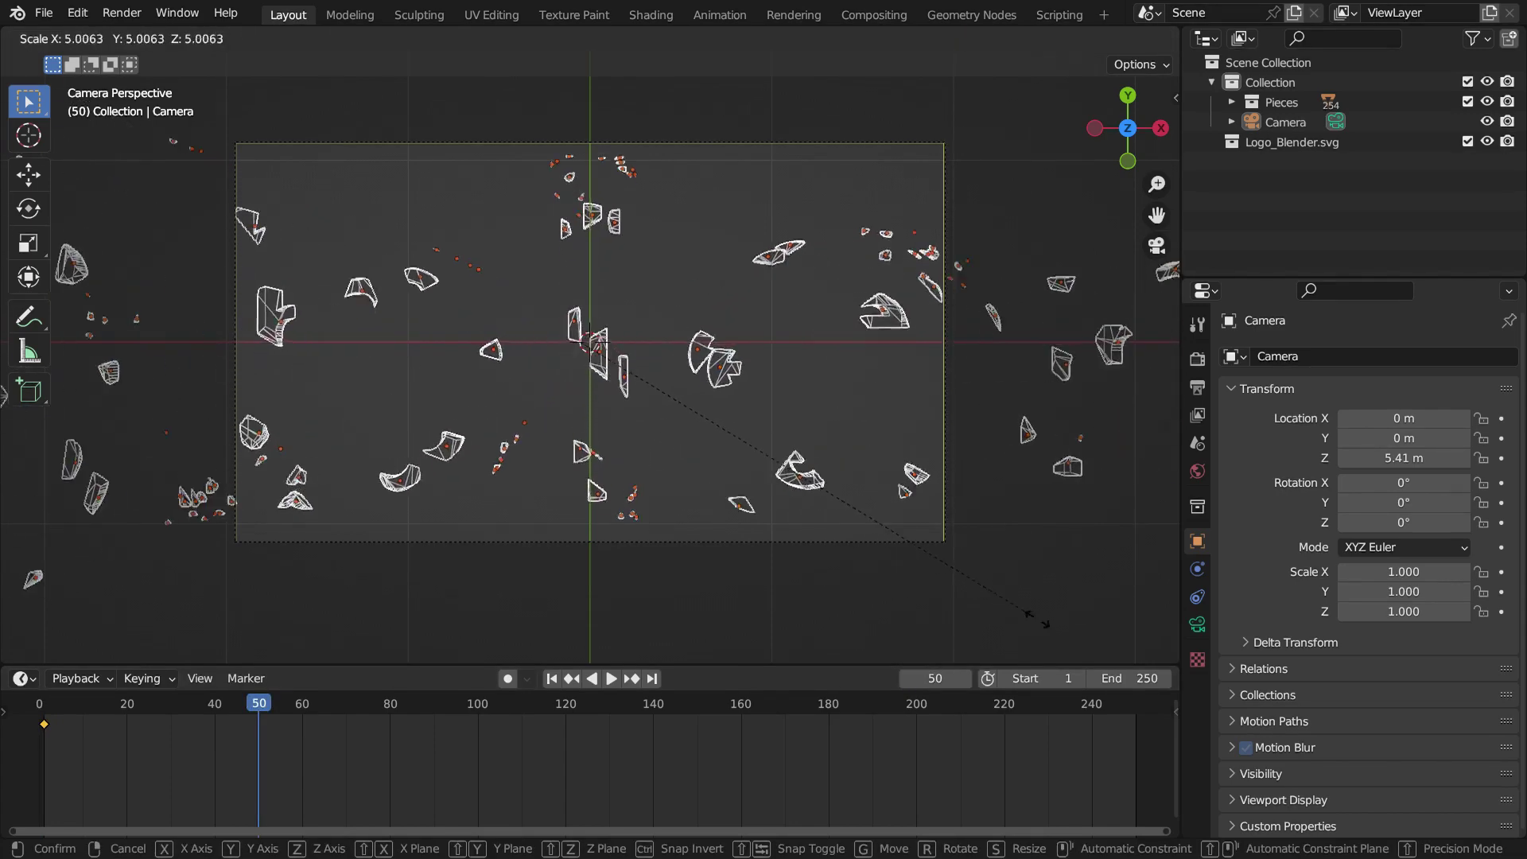
left_click(158, 533)
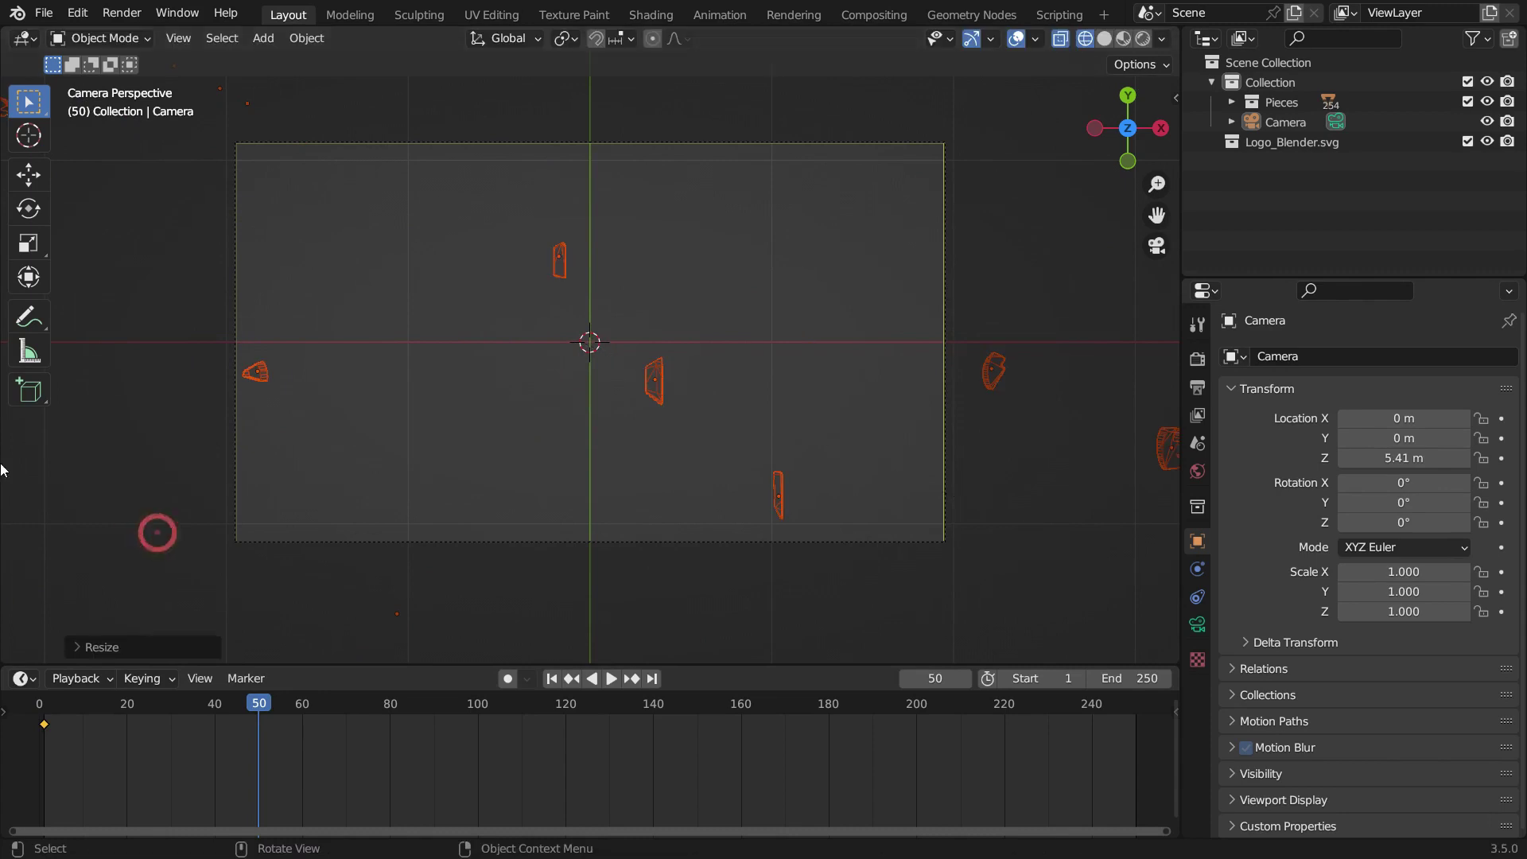
key("i")
left_click(800, 295)
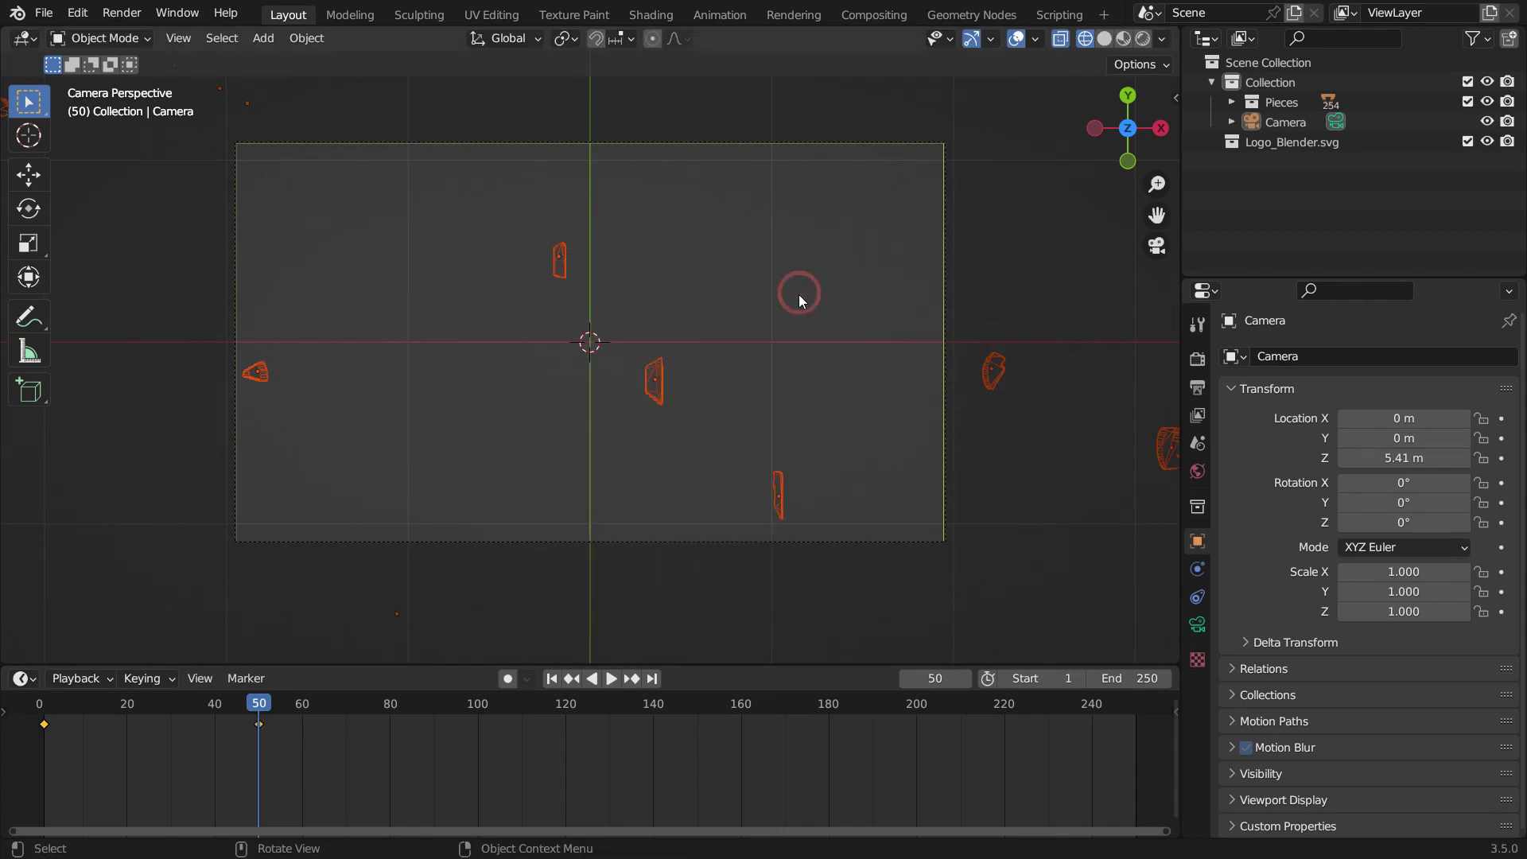
Step: Play the animation from frame 1 to preview the pieces' motion
left_click(551, 679)
left_click(605, 680)
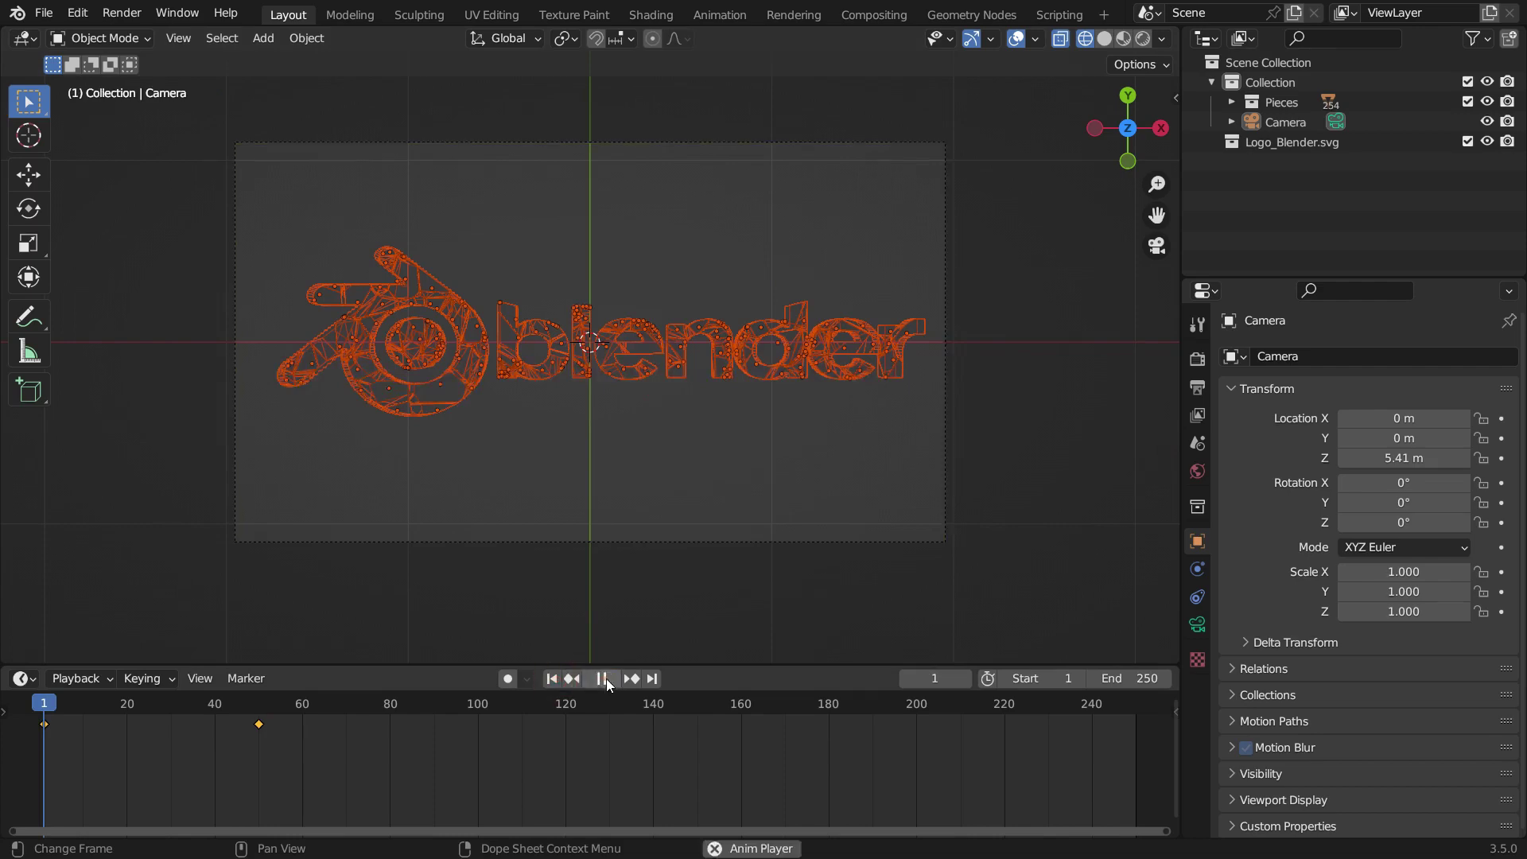
left_click(603, 679)
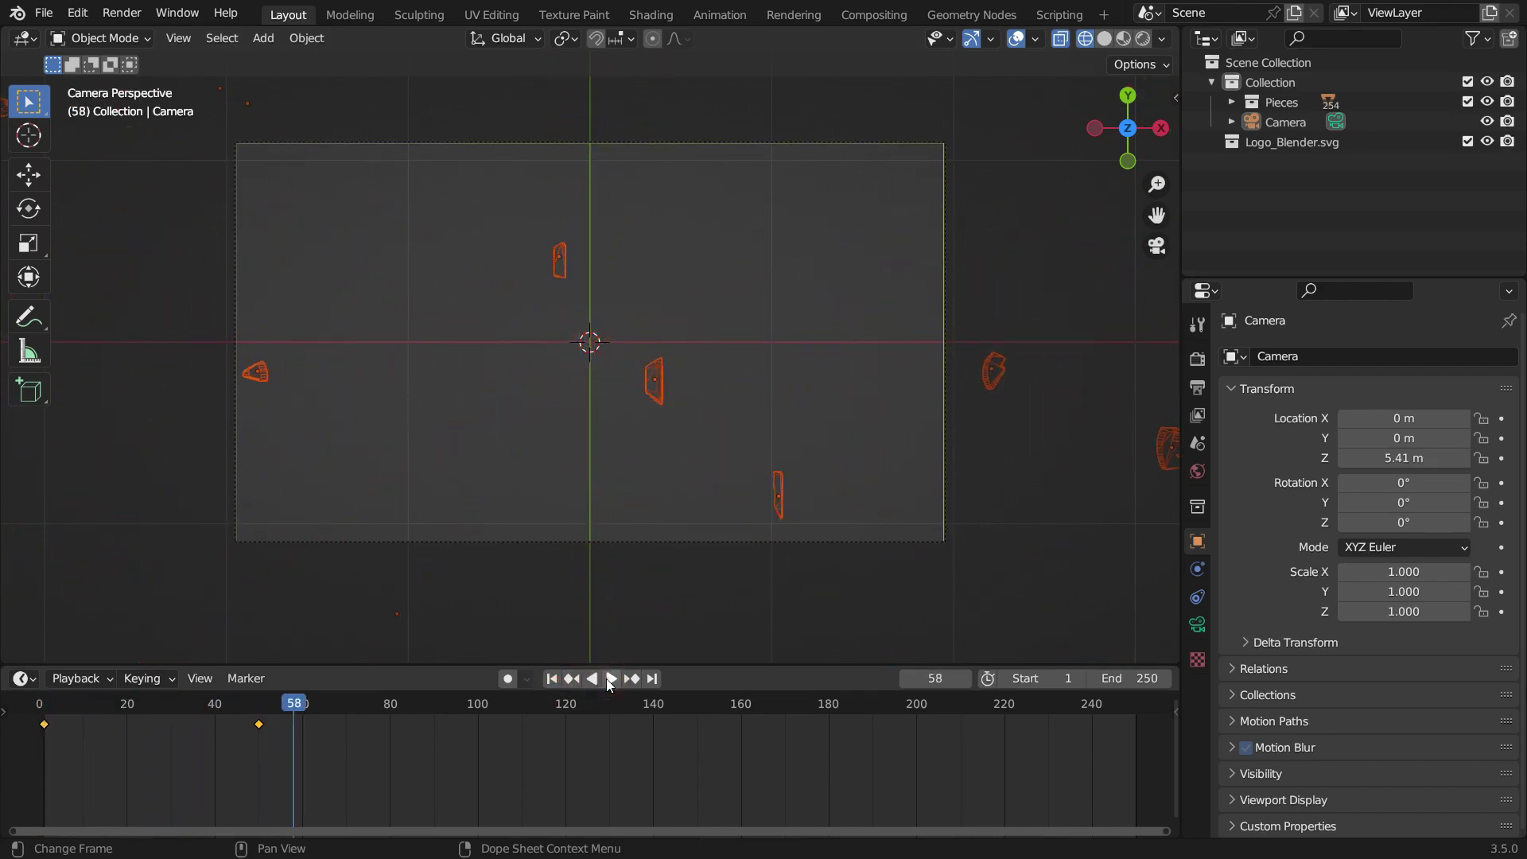
left_click(551, 679)
left_click(606, 679)
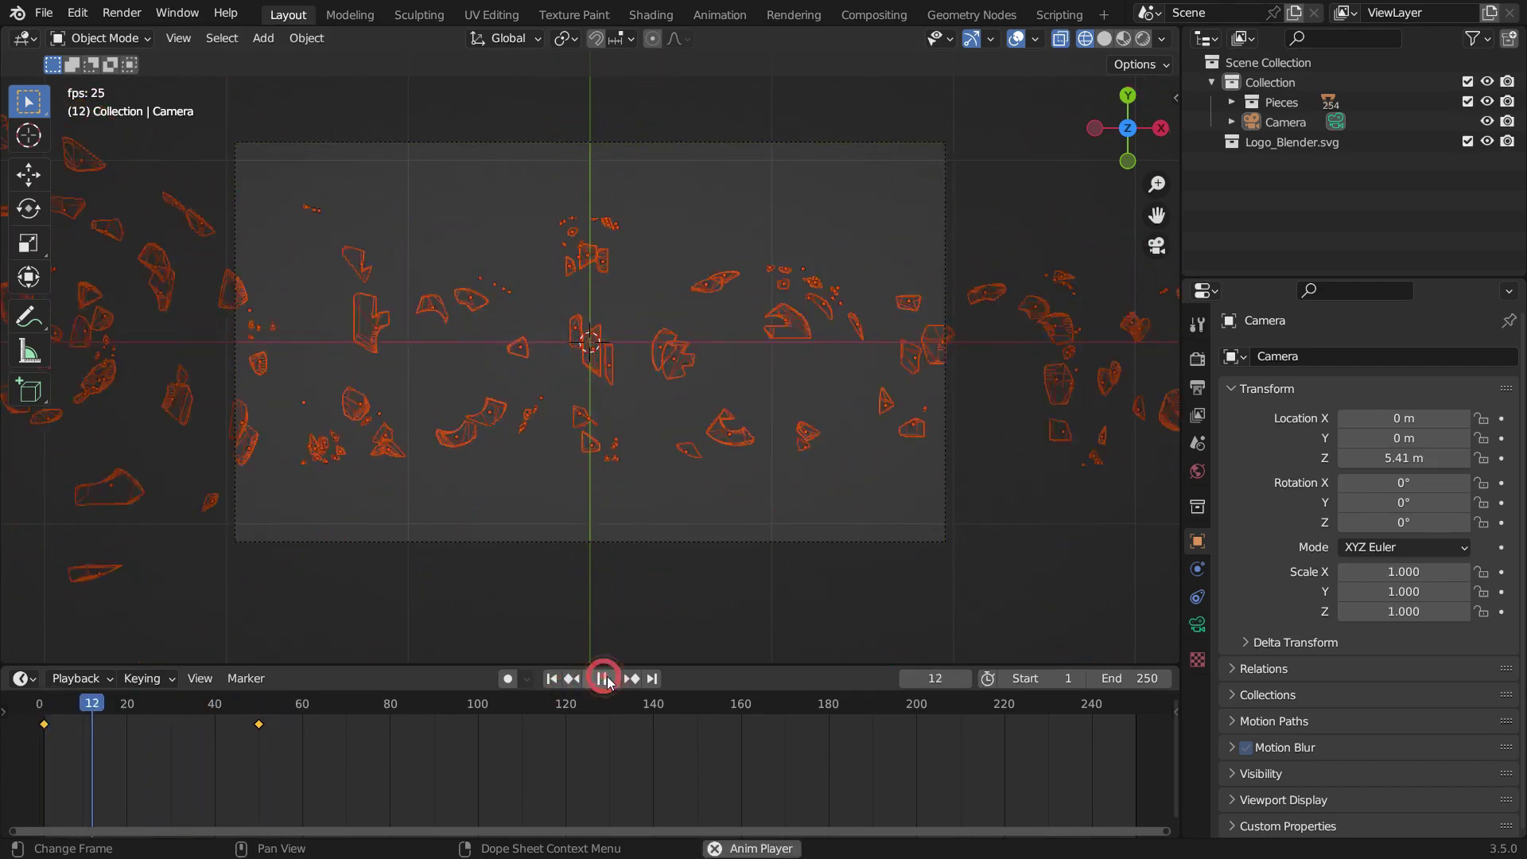
left_click(605, 679)
left_click(551, 678)
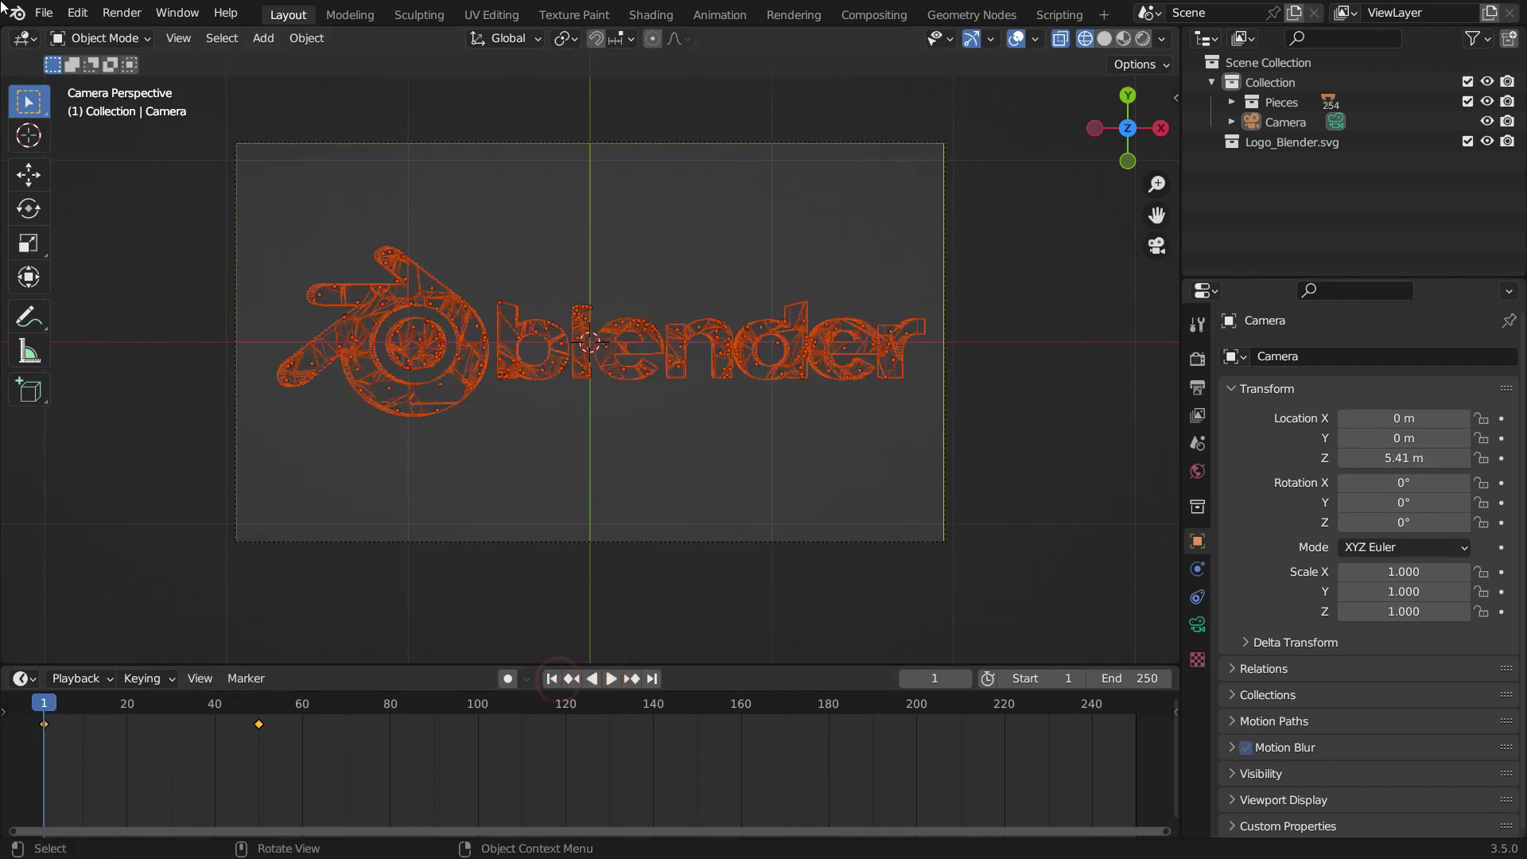
Step: Swap the keyframes so scattered pieces sit at frame 1 and the assembled logo near frame 50
left_click(44, 725)
key("g")
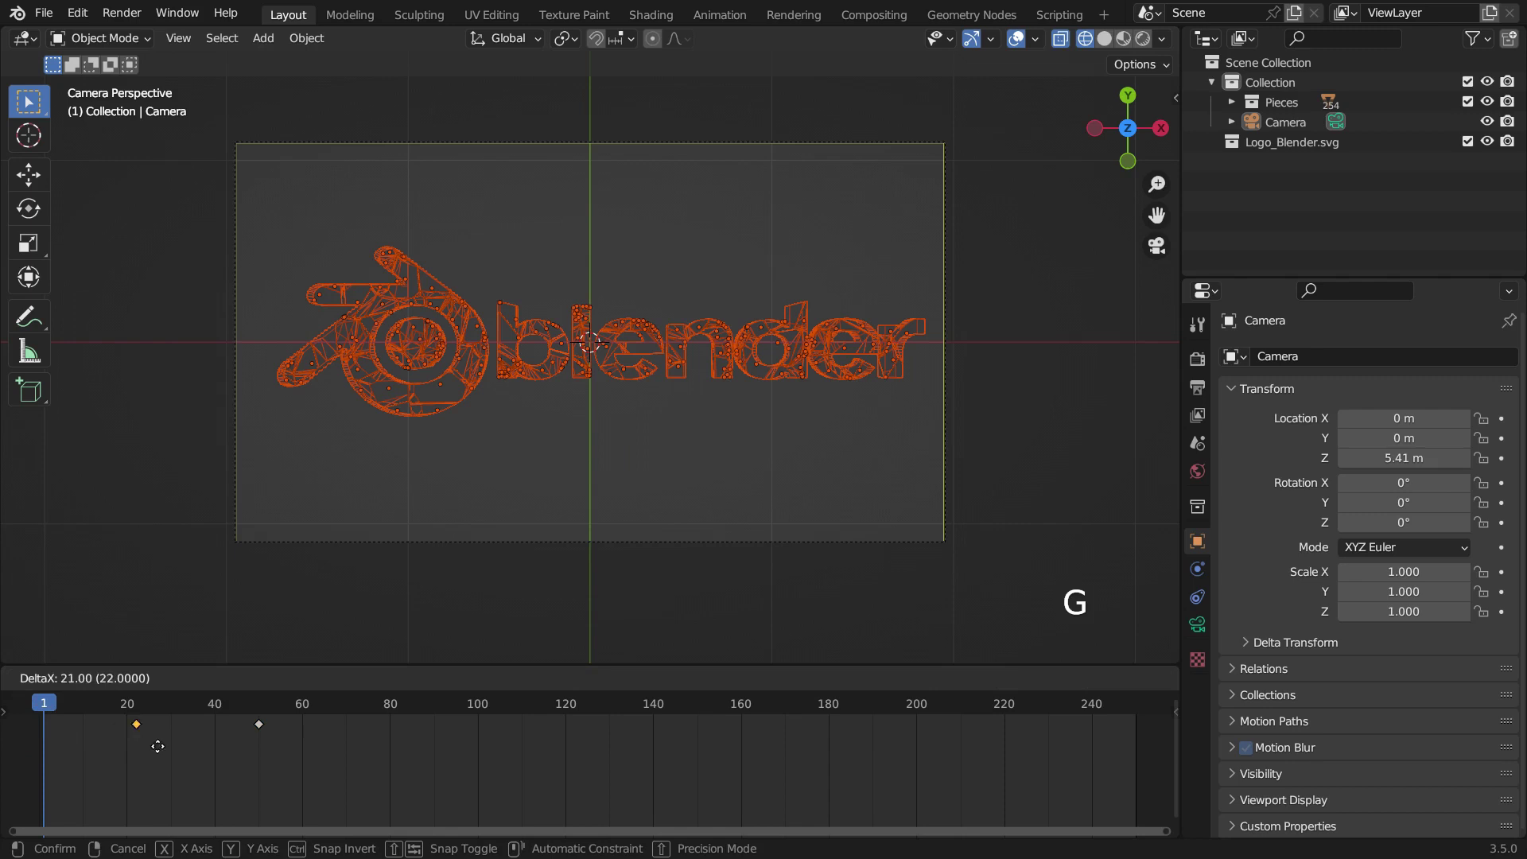
left_click(218, 750)
left_click(258, 725)
key("g")
left_click(96, 773)
left_click(219, 725)
scroll(219, 725, "up", 1)
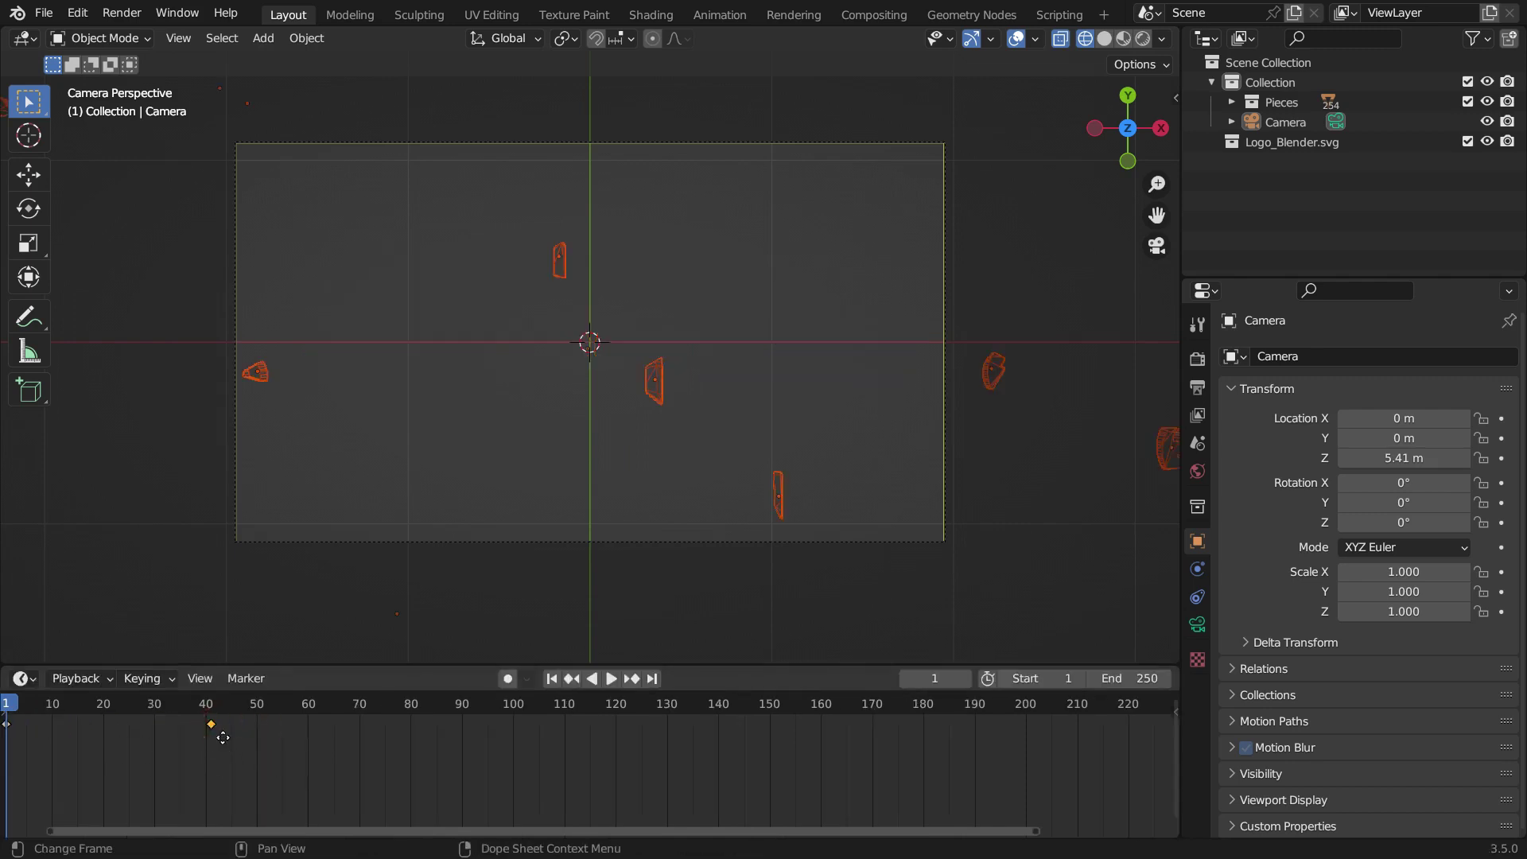
key("g")
left_click(265, 745)
scroll(554, 742, "down", 1)
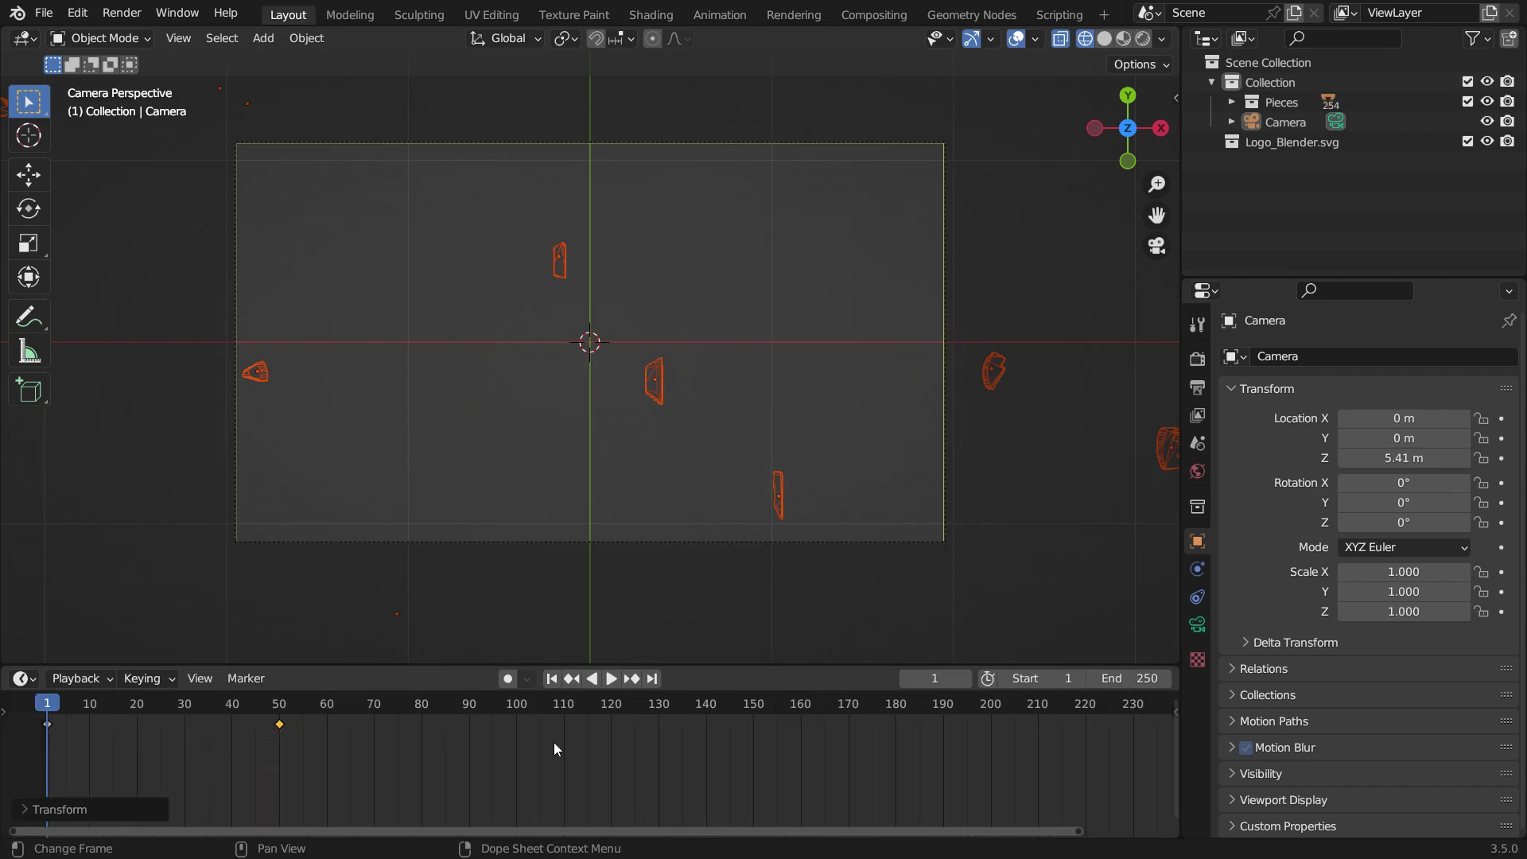
Step: Play the reversed animation from frame 1 to check the pieces fly together
left_click(552, 679)
left_click(611, 678)
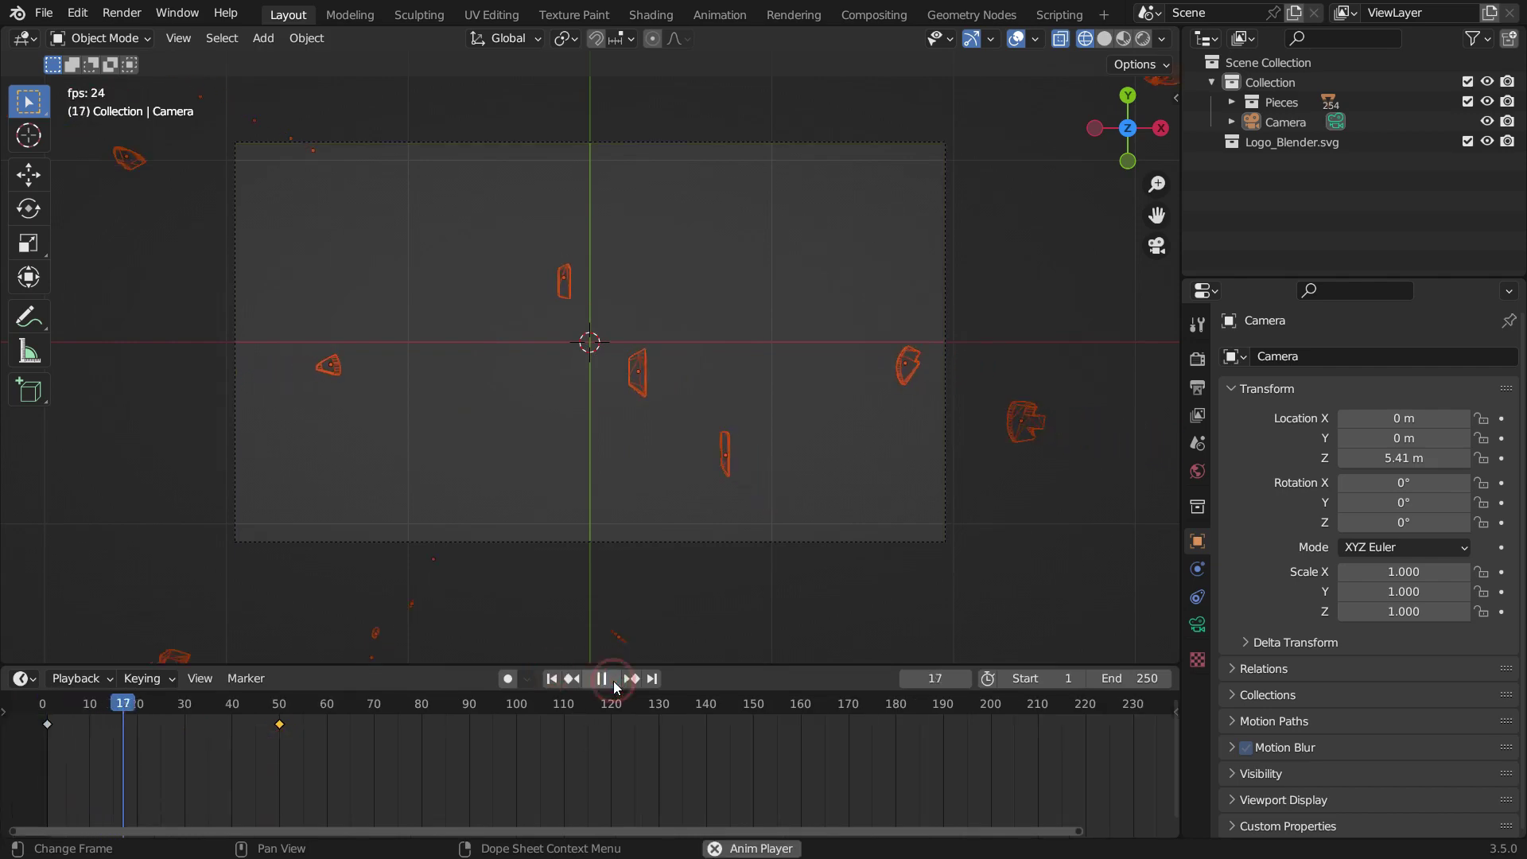
left_click(601, 678)
left_click(552, 679)
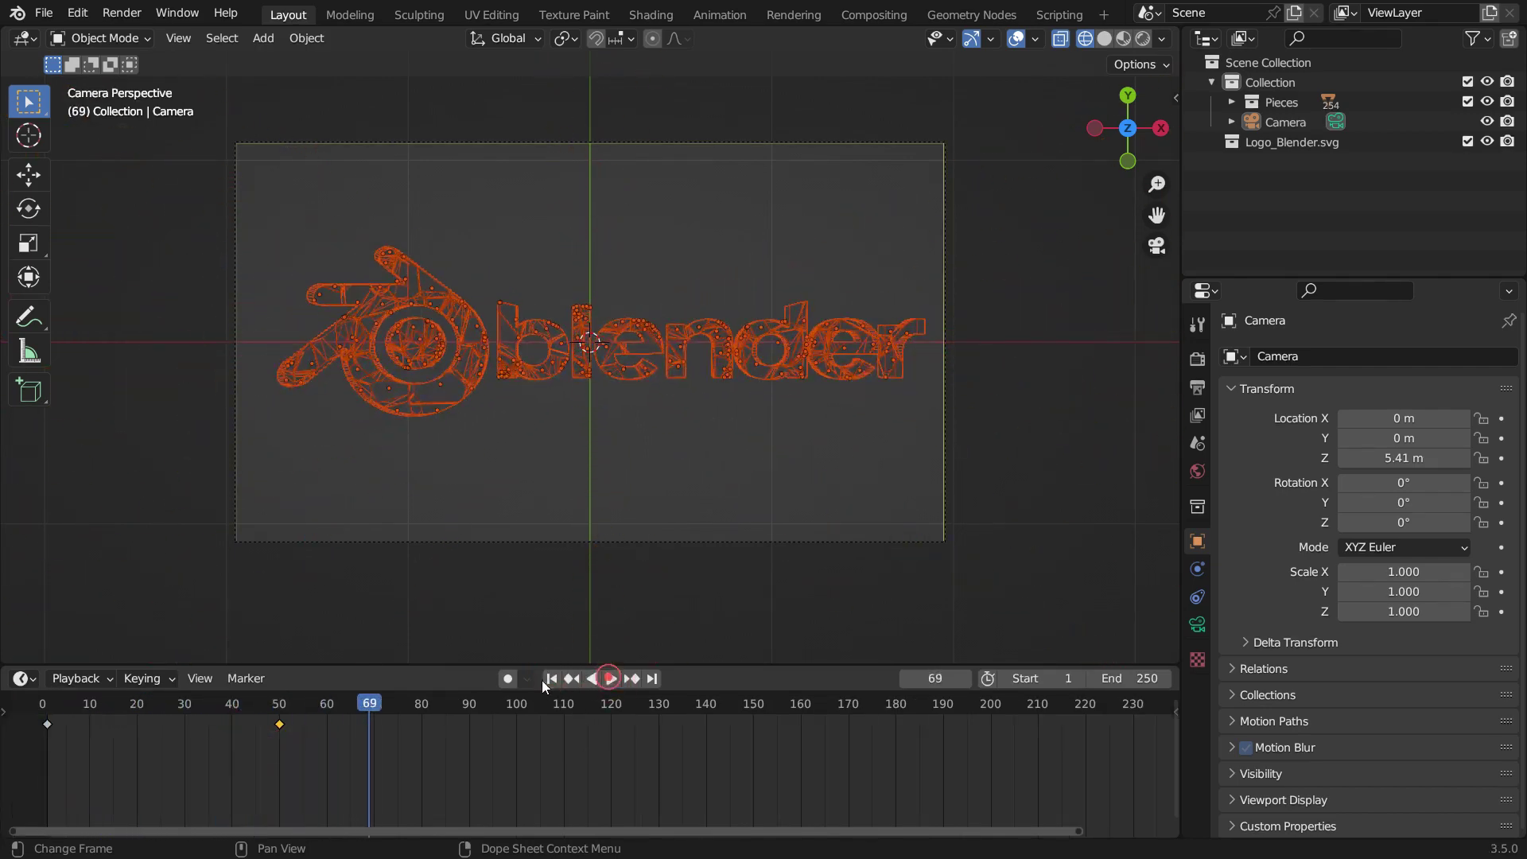
left_click(606, 681)
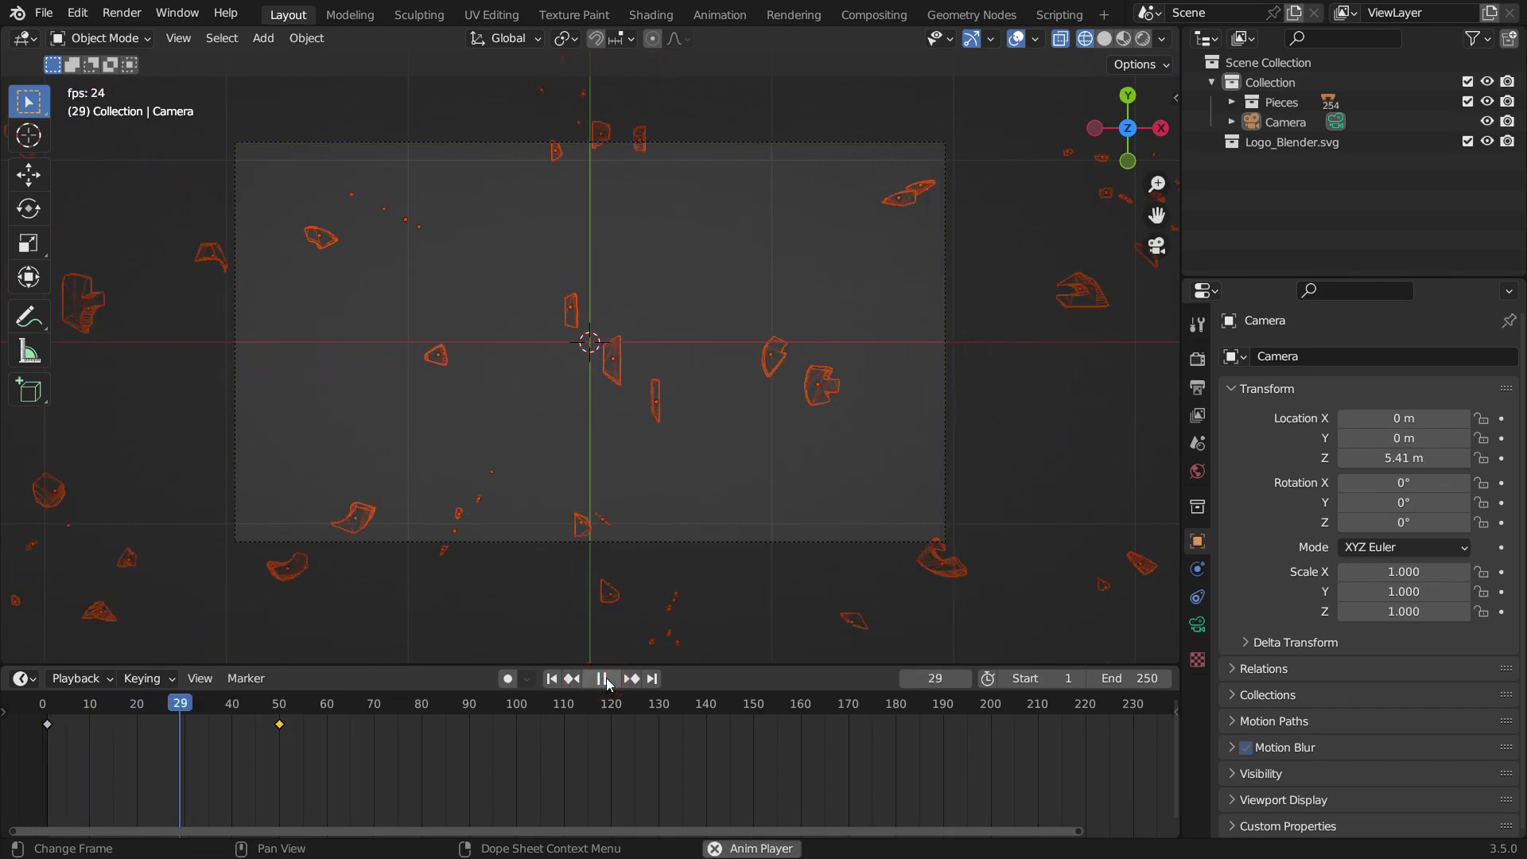
left_click(605, 680)
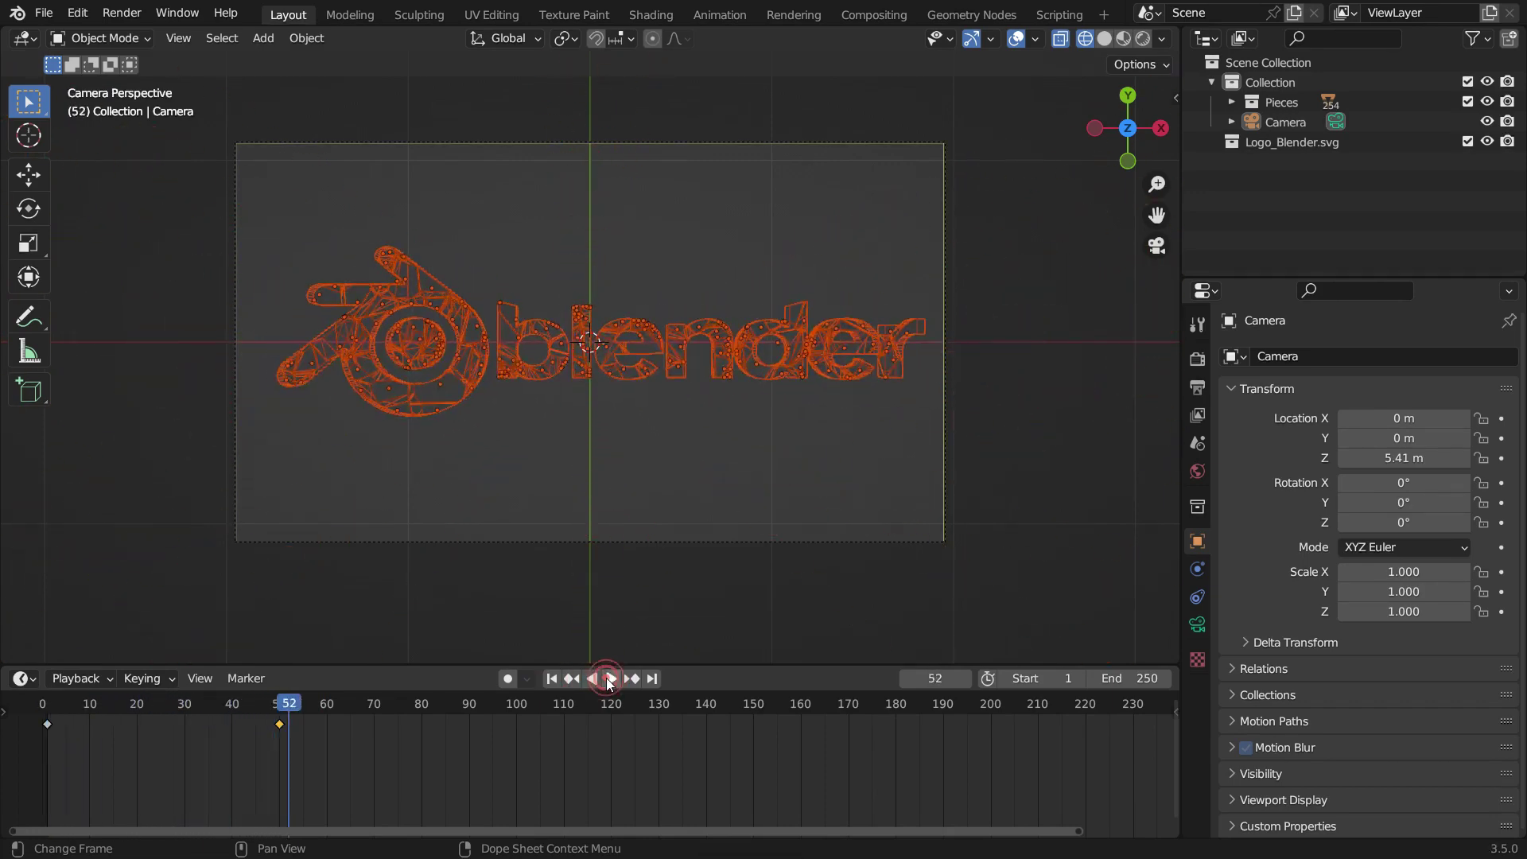
left_click(552, 679)
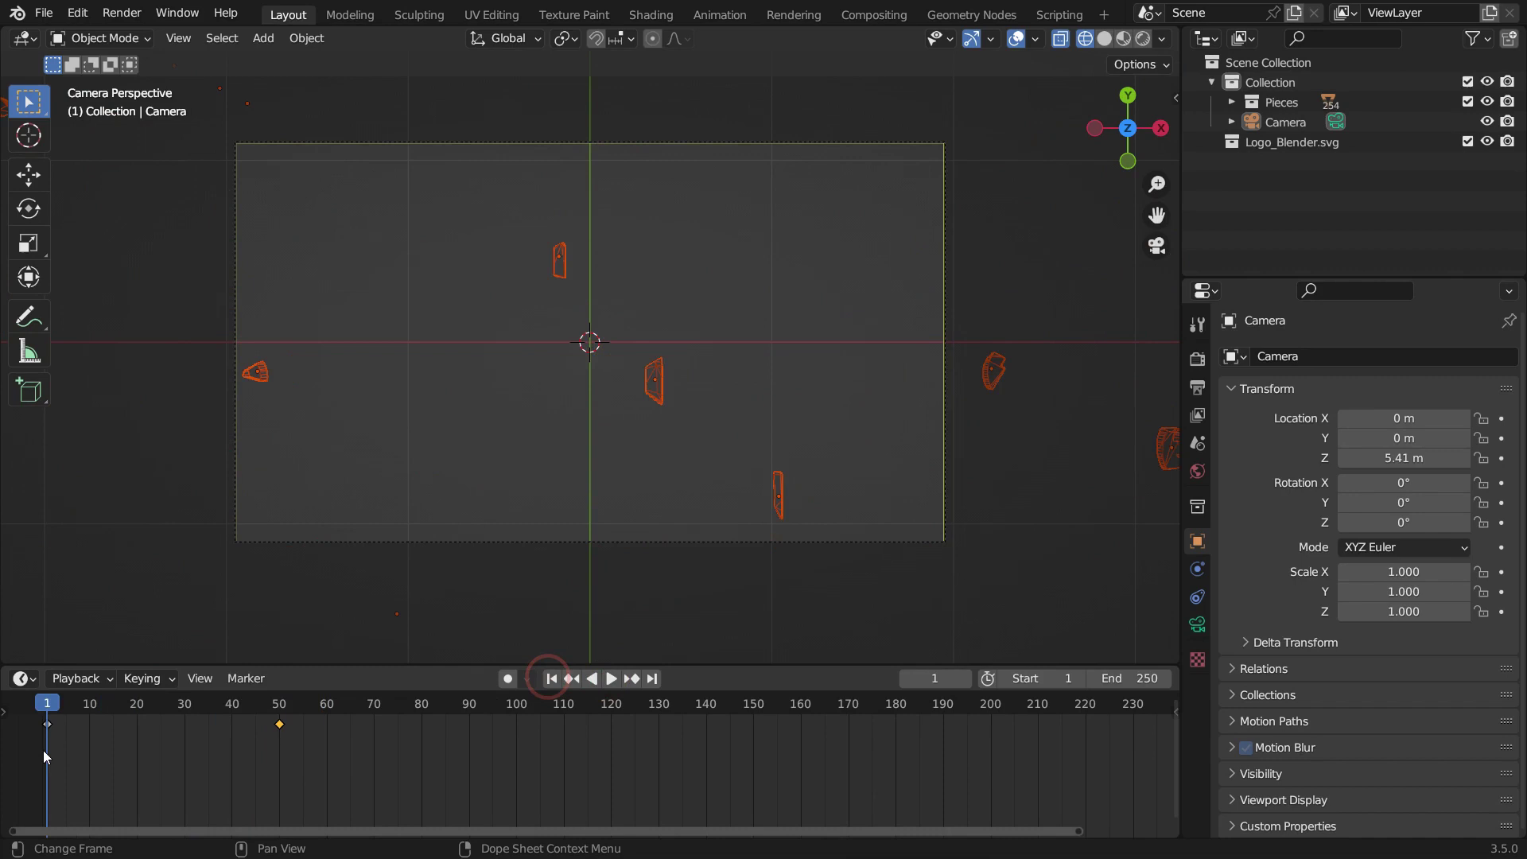
Step: Set both logo-piece keyframes to Linear interpolation
key("b")
left_click_drag(24, 751, 321, 712)
key("t")
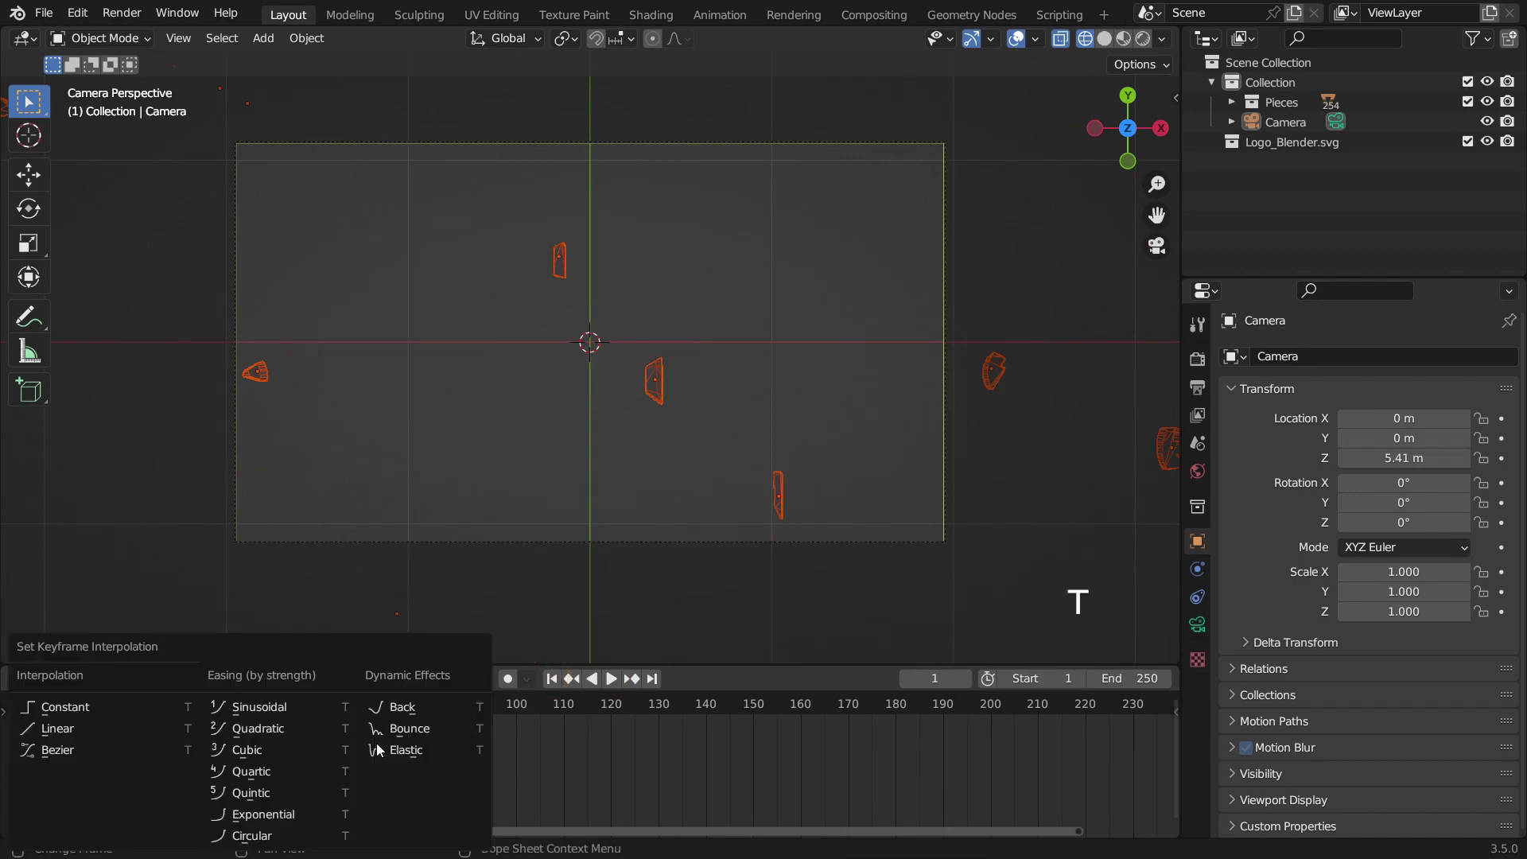
left_click(121, 729)
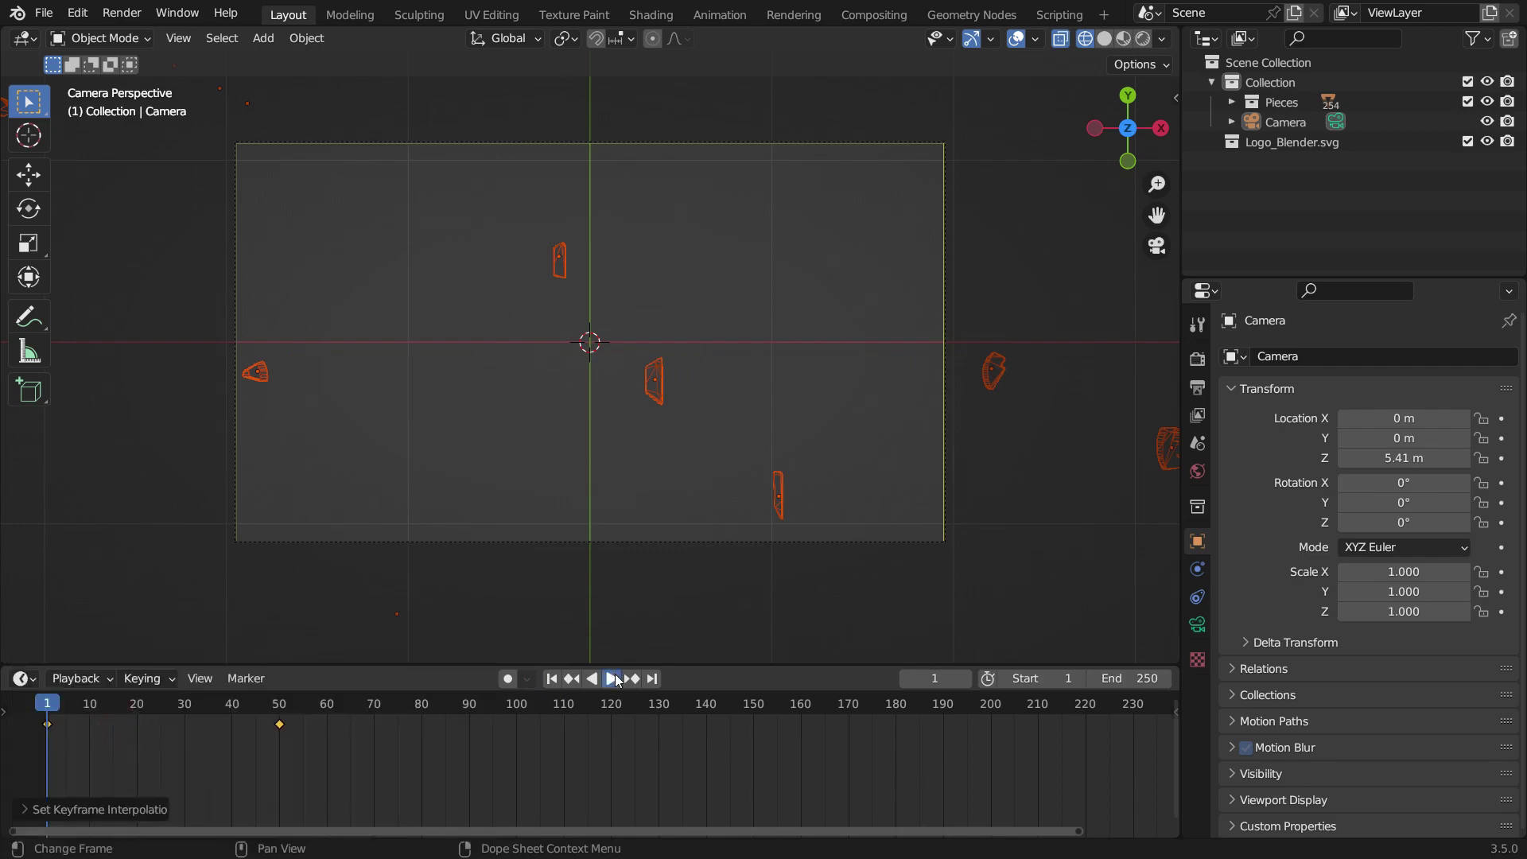
Step: Play the animation from frame 1 to check the steady linear motion
left_click(614, 678)
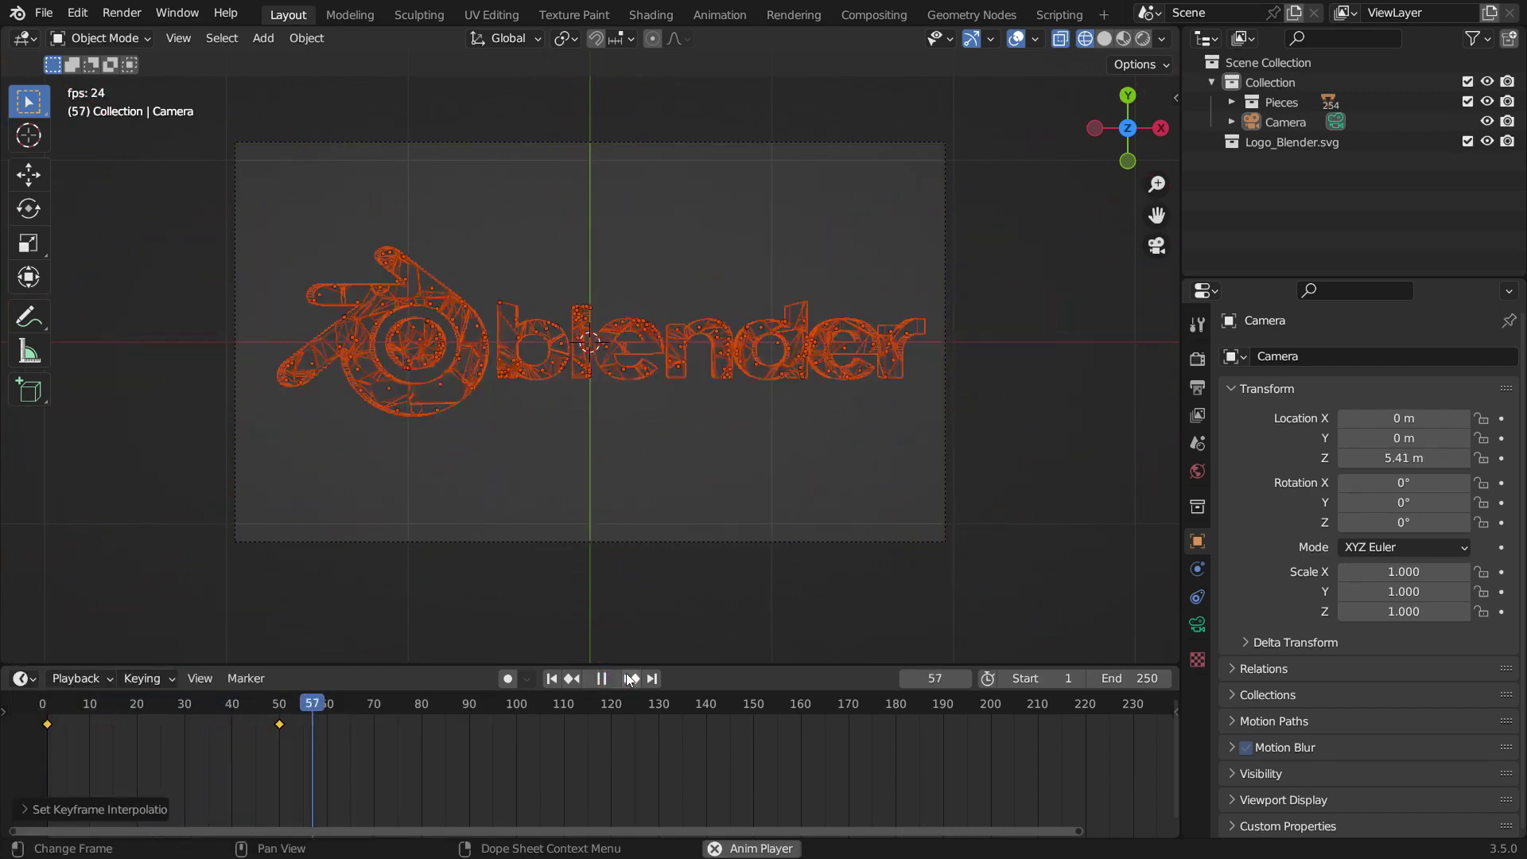
left_click(631, 679)
left_click(551, 679)
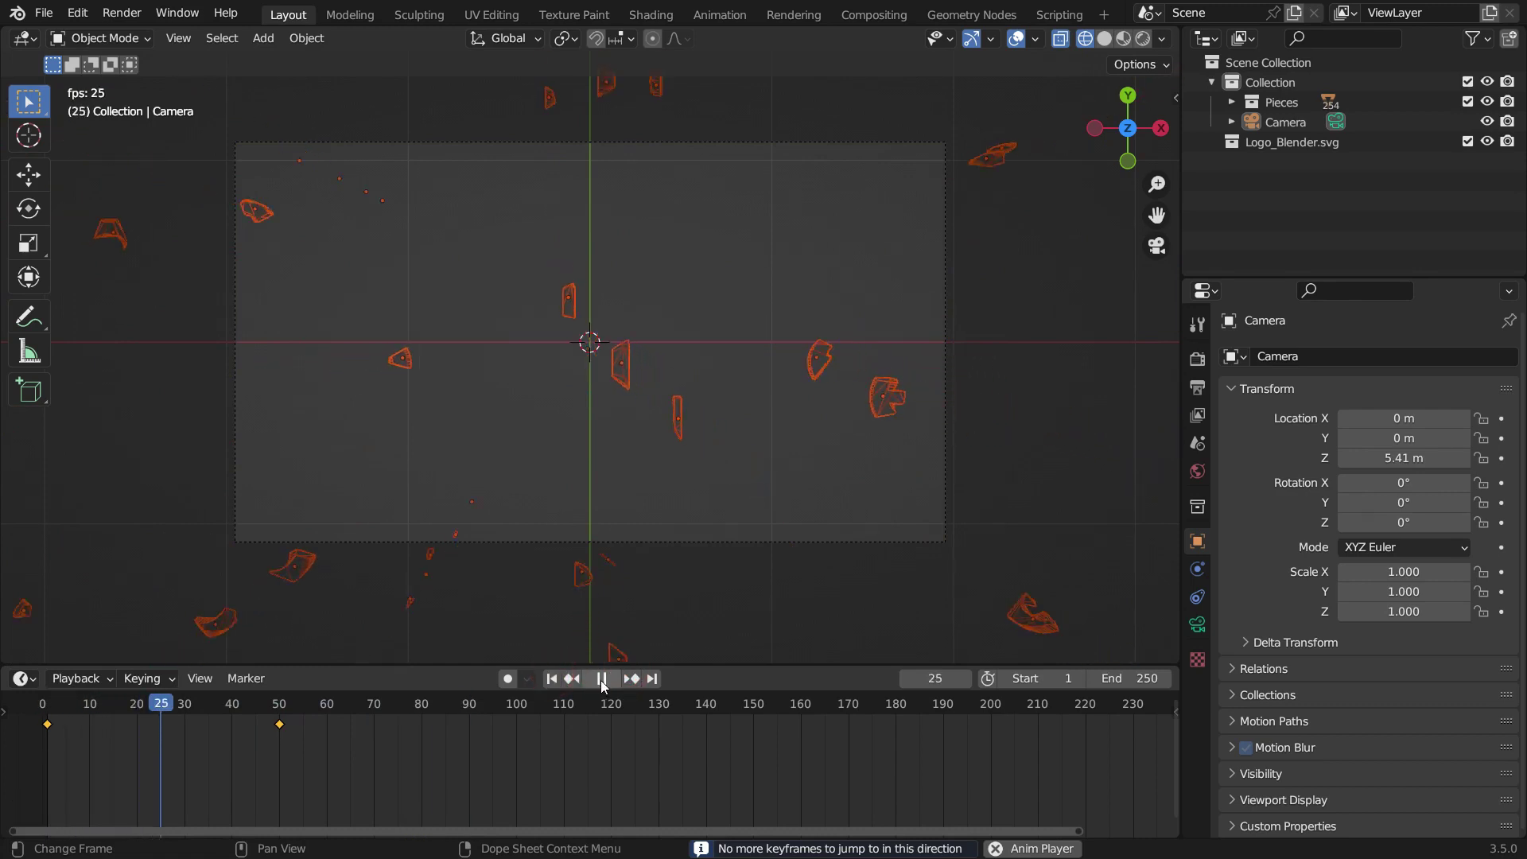
left_click(603, 679)
left_click(551, 679)
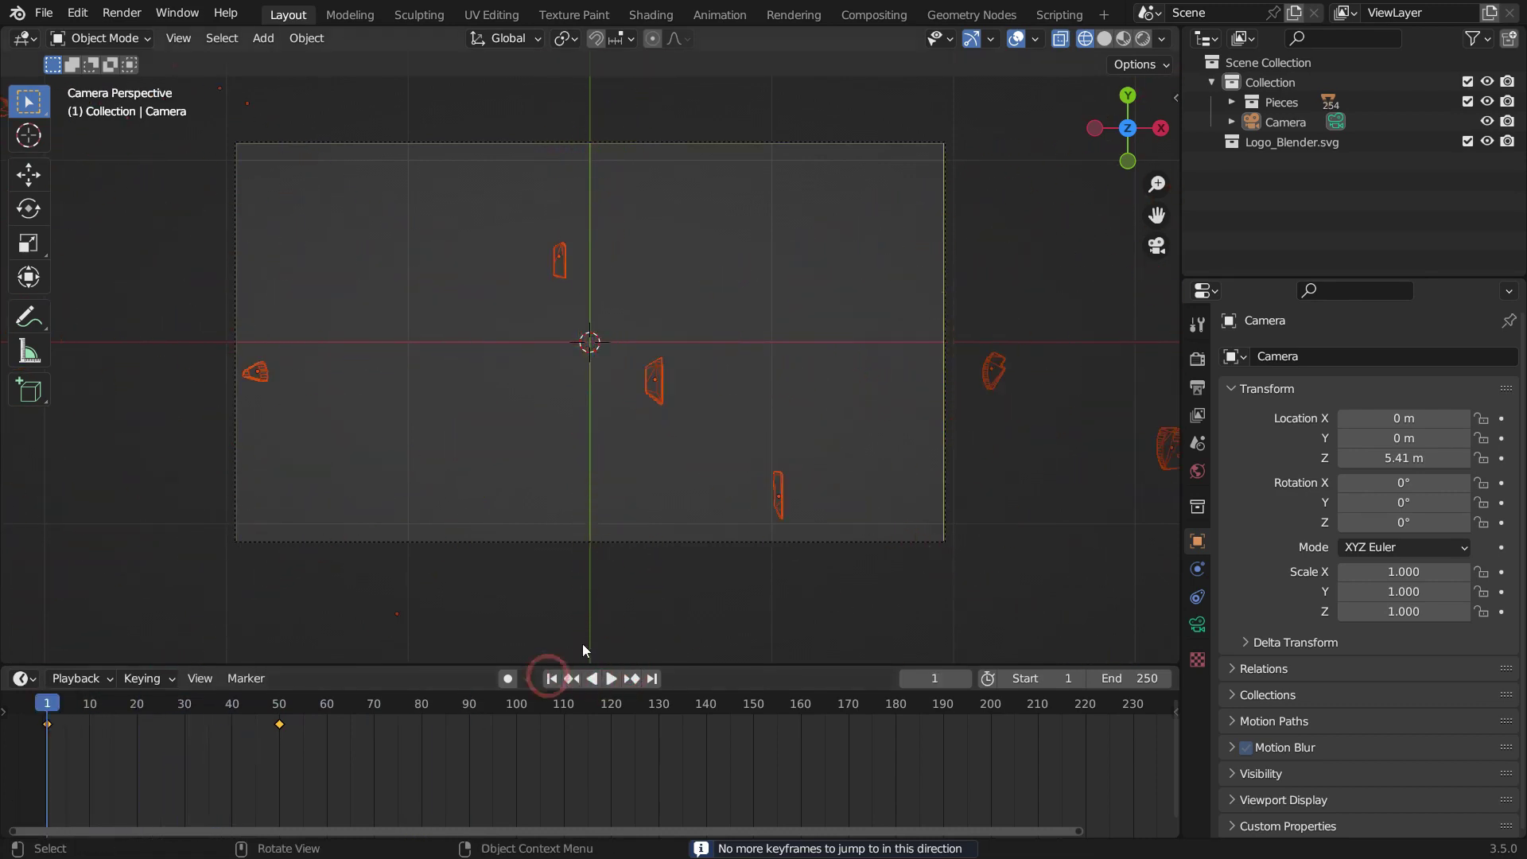
left_click(610, 678)
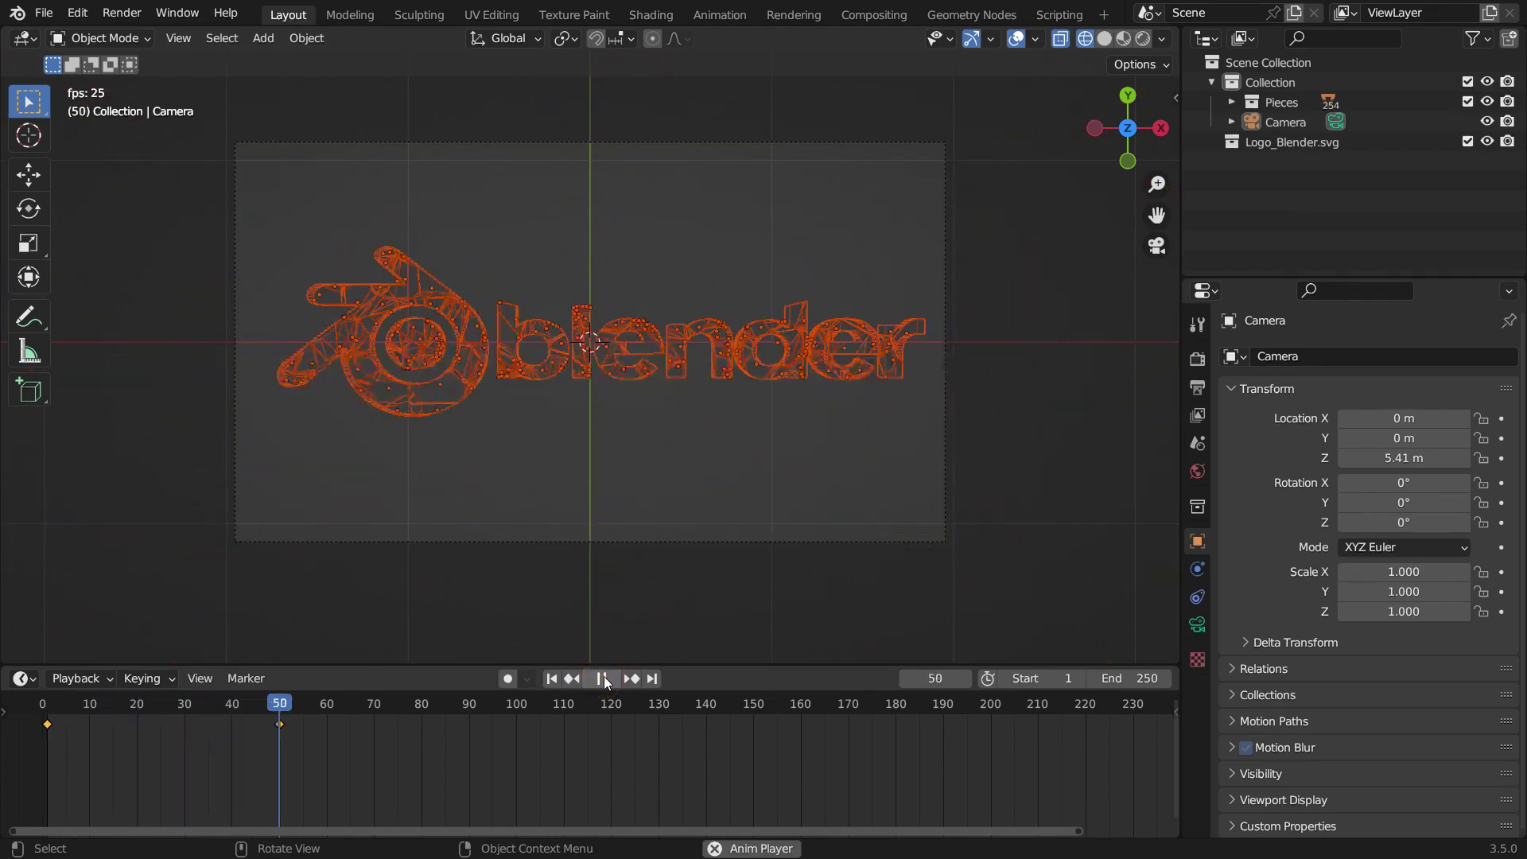
left_click(604, 679)
Step: Switch the viewport to Rendered shading and set the render engine to Eevee
key("z")
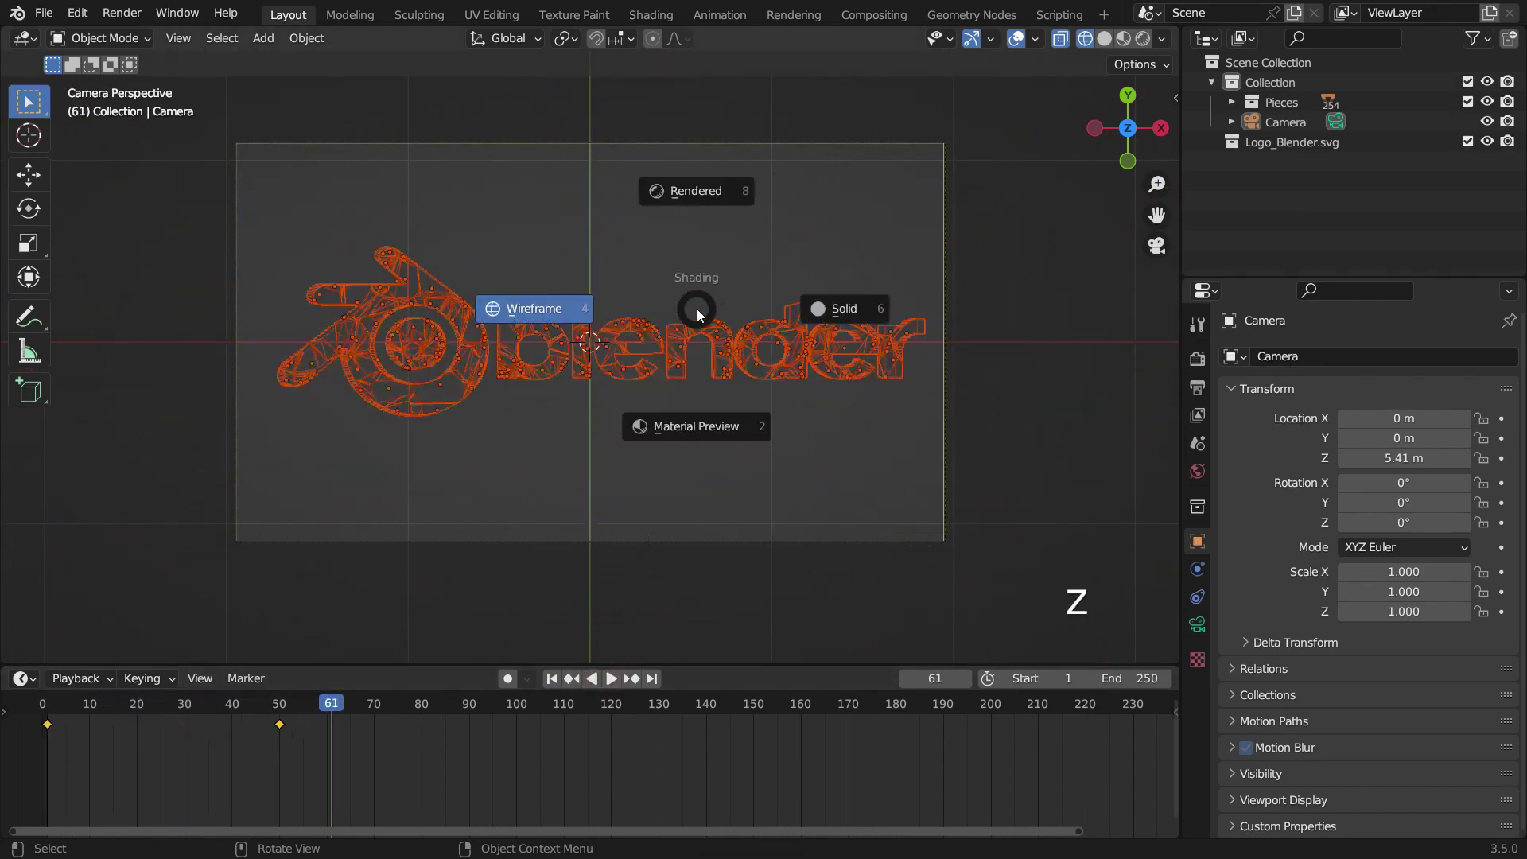
left_click(694, 192)
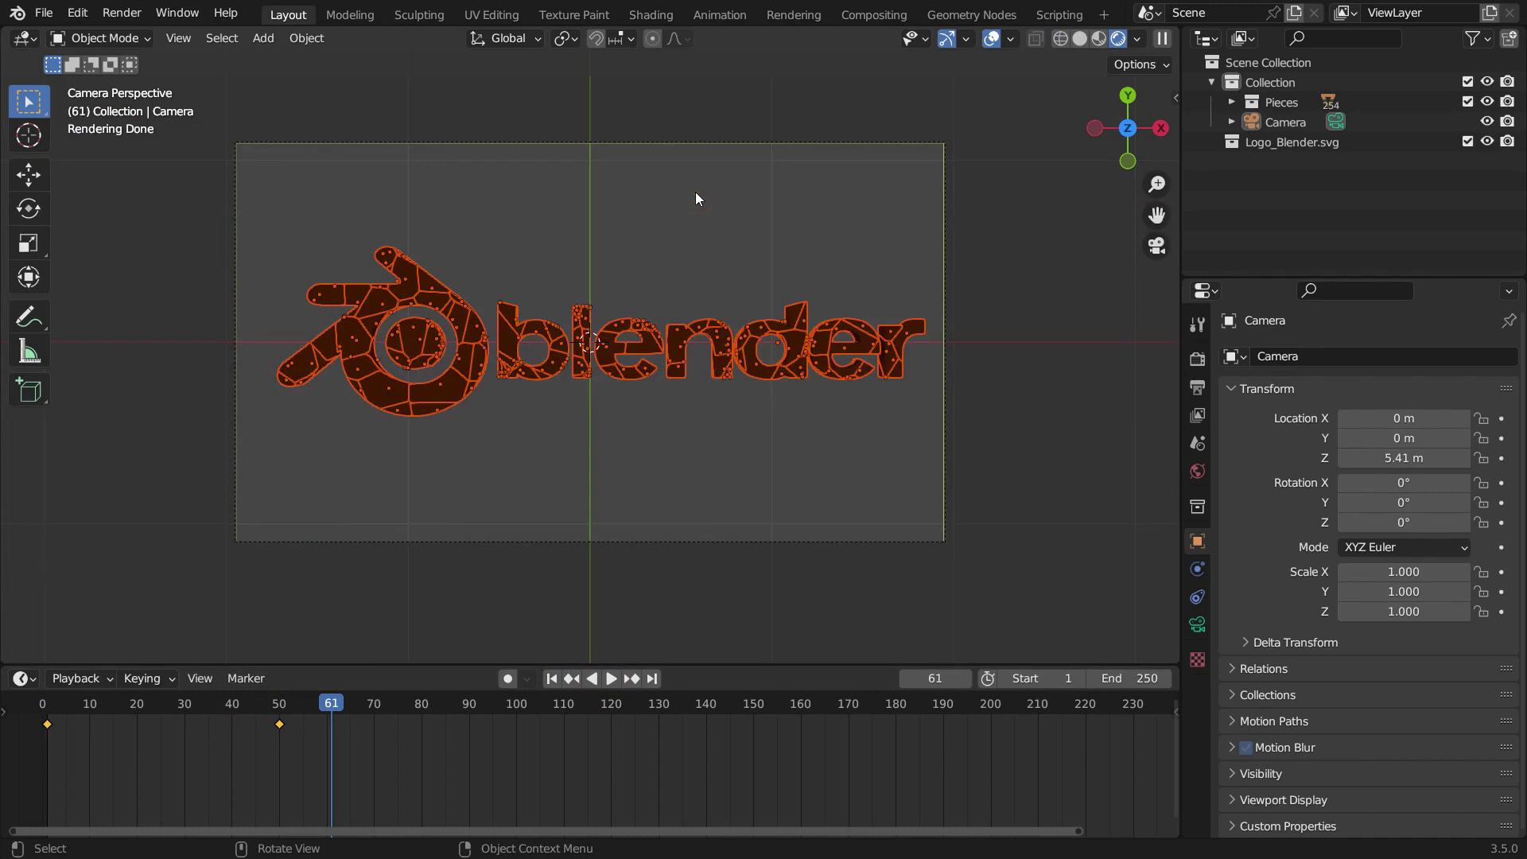
left_click(1197, 388)
left_click(1198, 359)
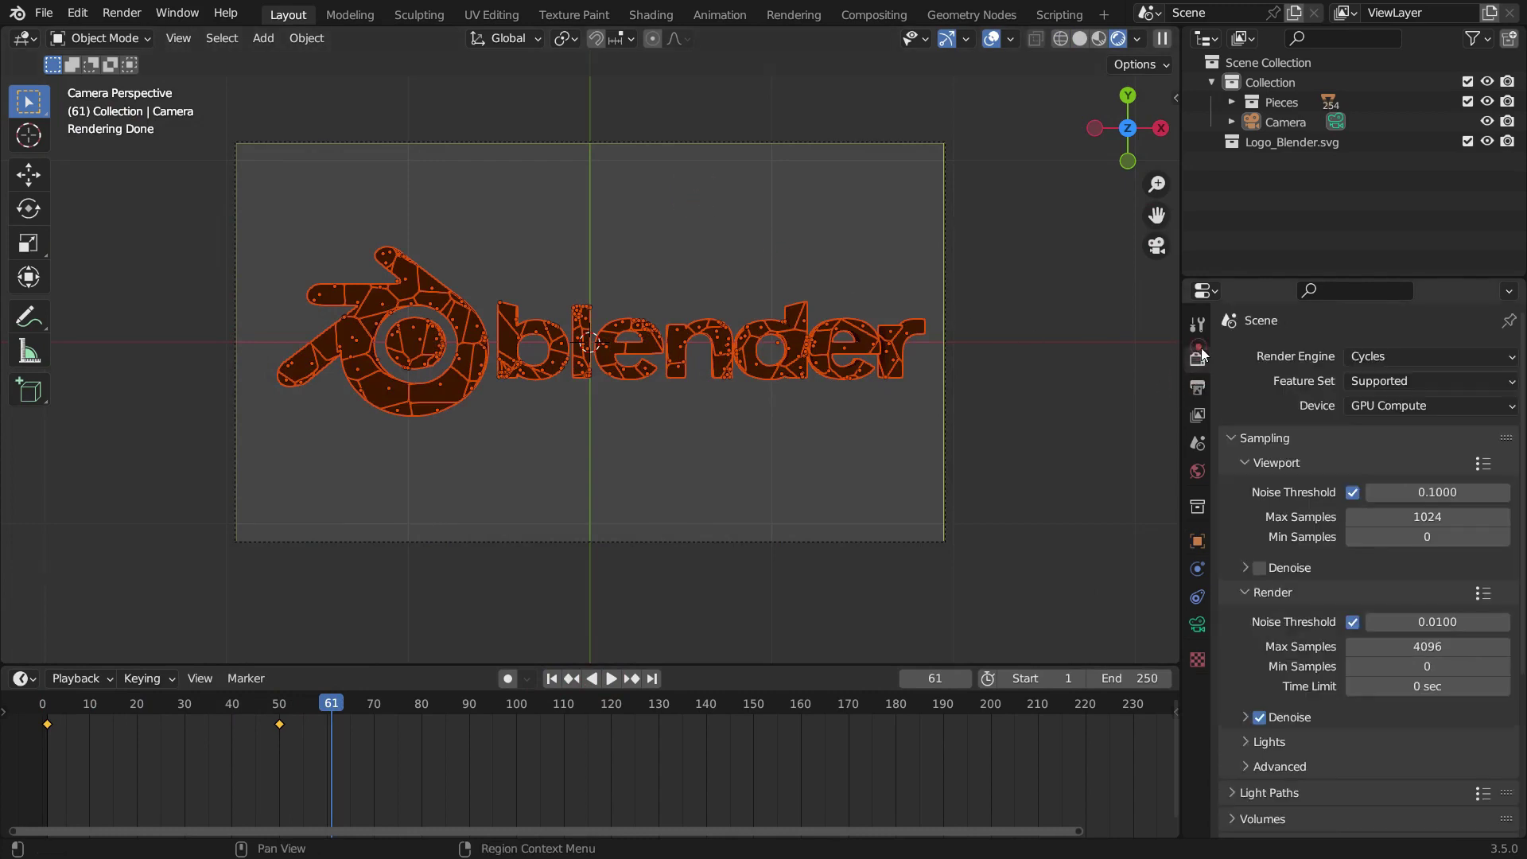
left_click(1424, 356)
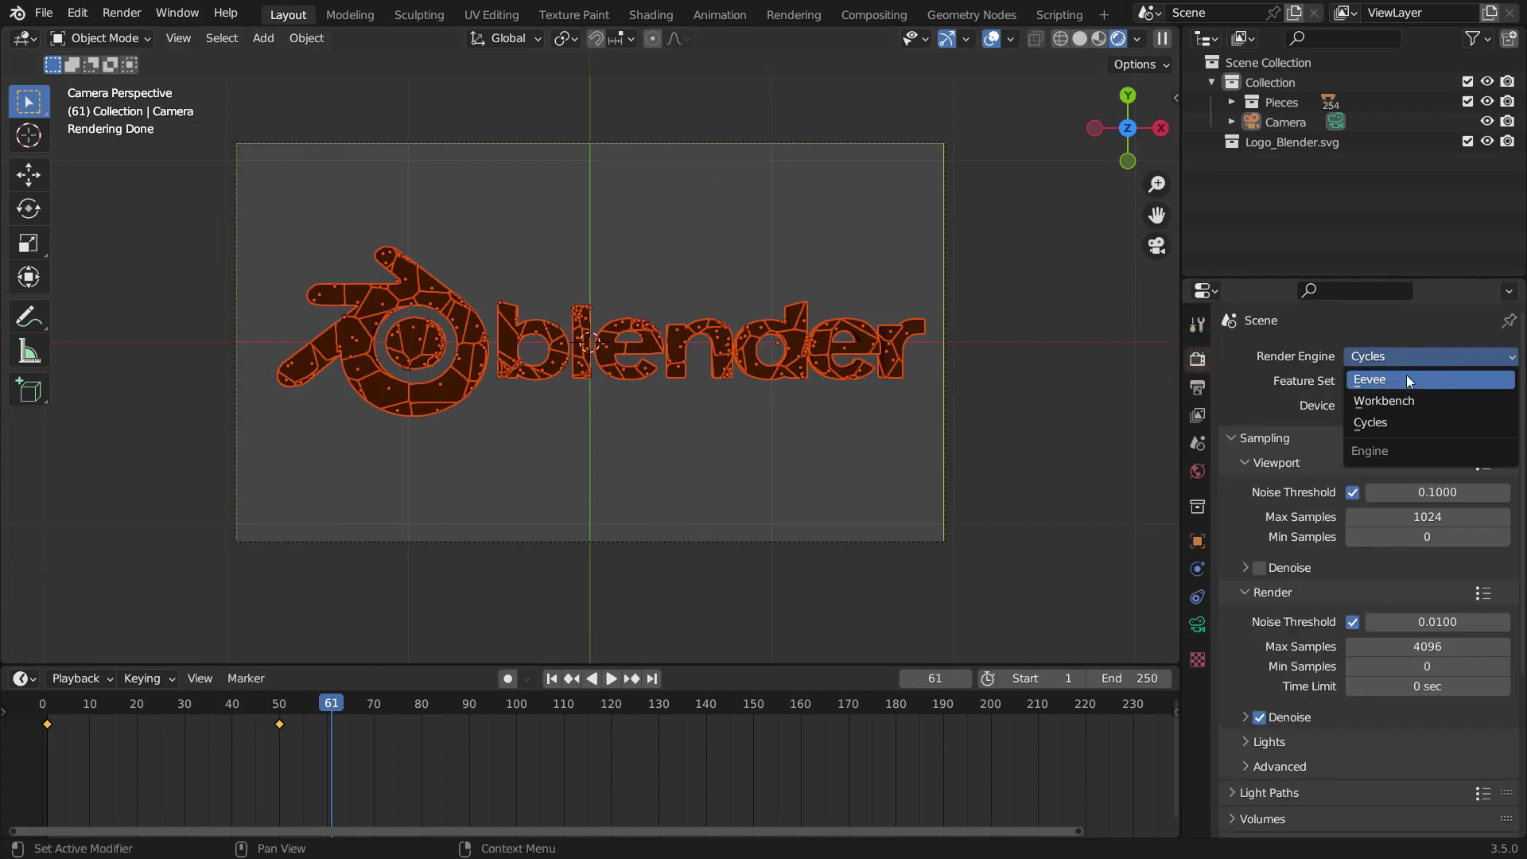
left_click(1448, 380)
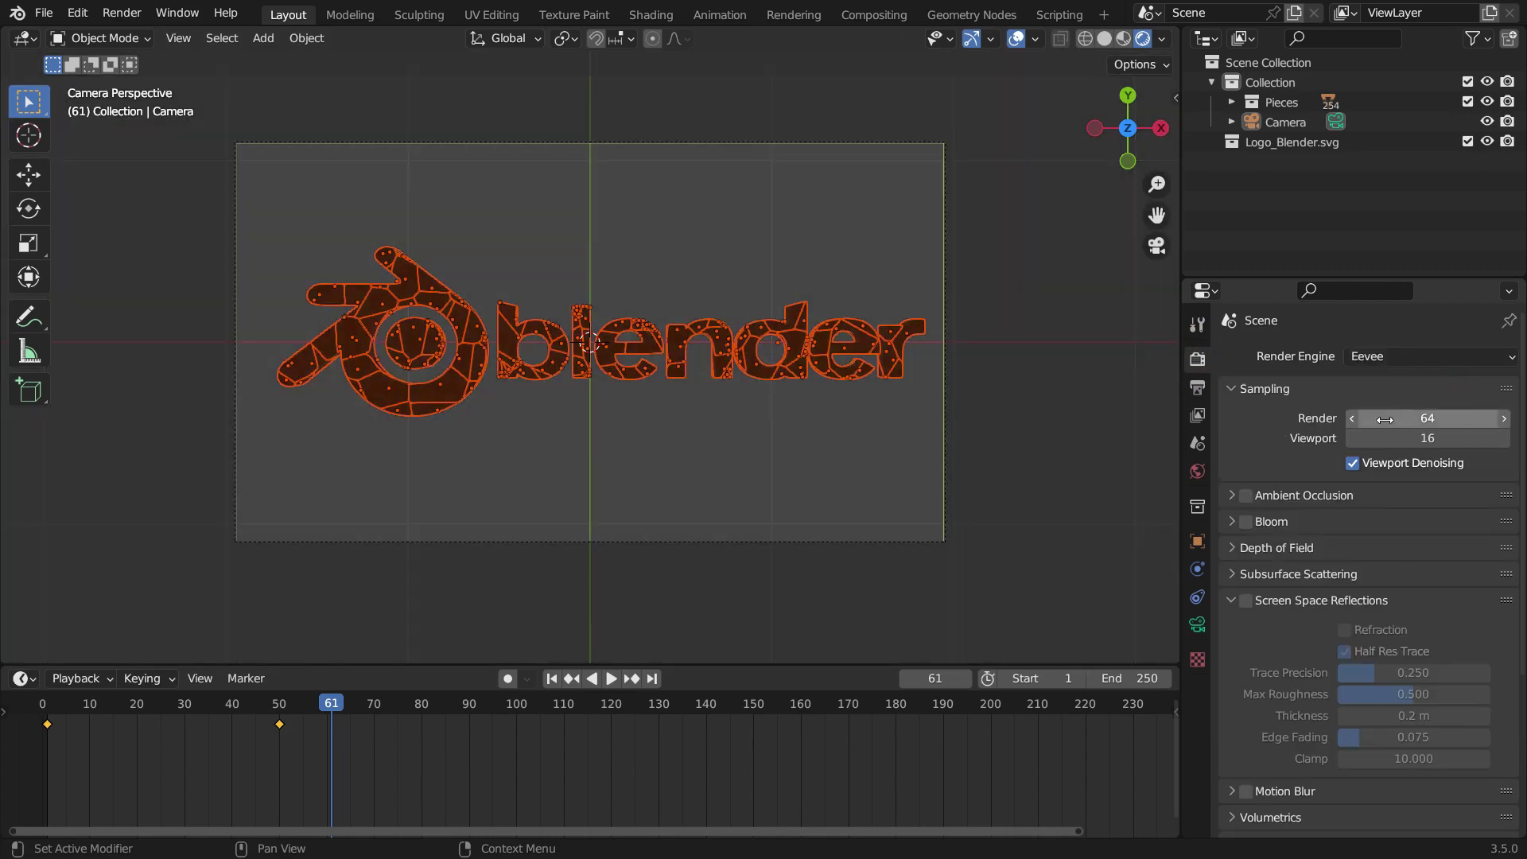
Step: Set Eevee viewport samples to 32 and enable Bloom and Screen Space Reflections
left_click(1431, 436)
type("32")
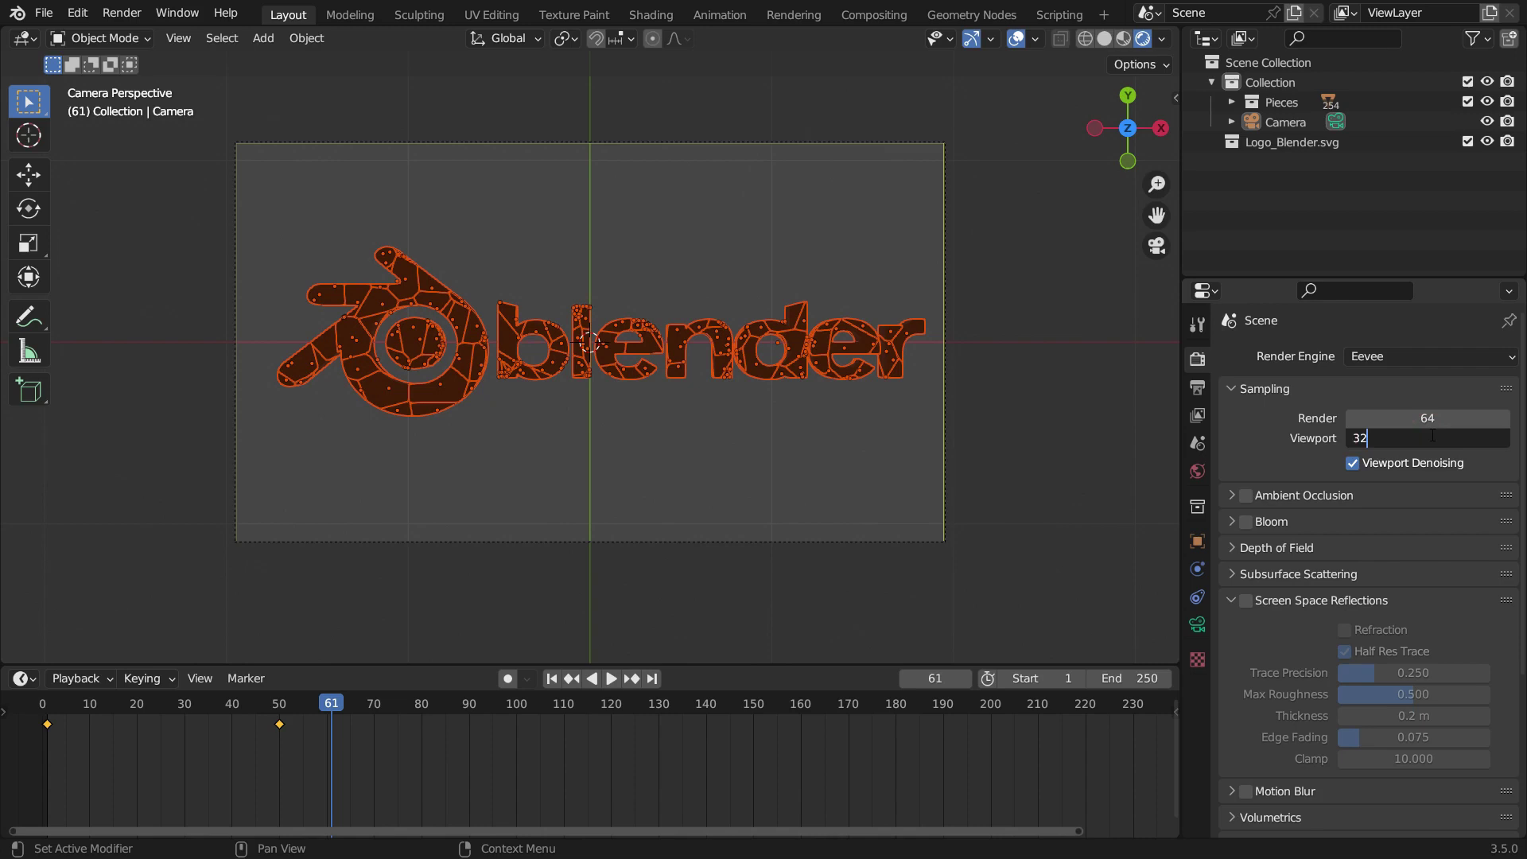
key("Return")
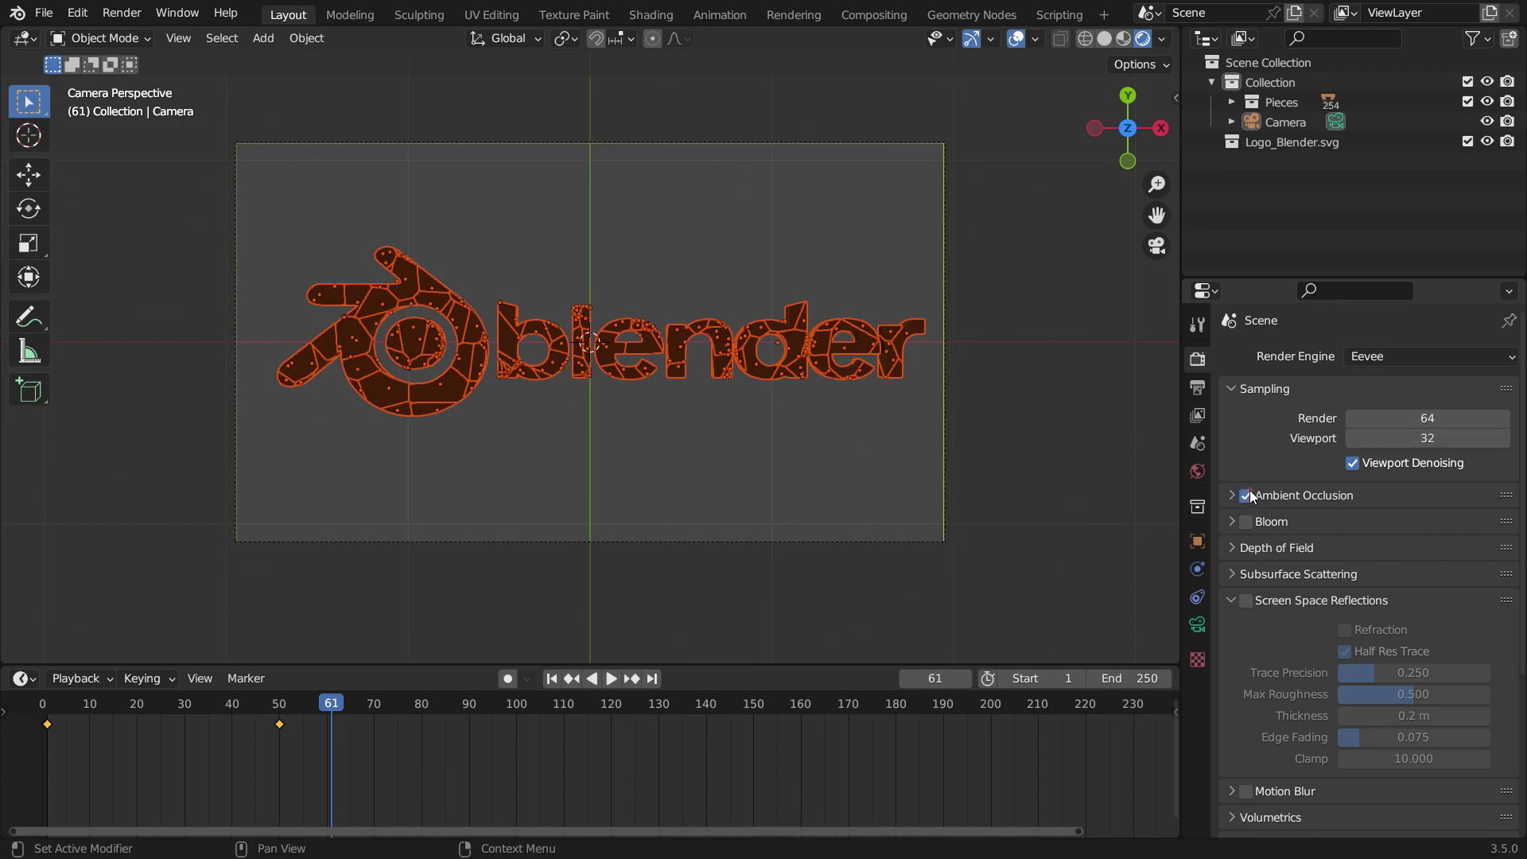
left_click(1247, 521)
left_click(1245, 601)
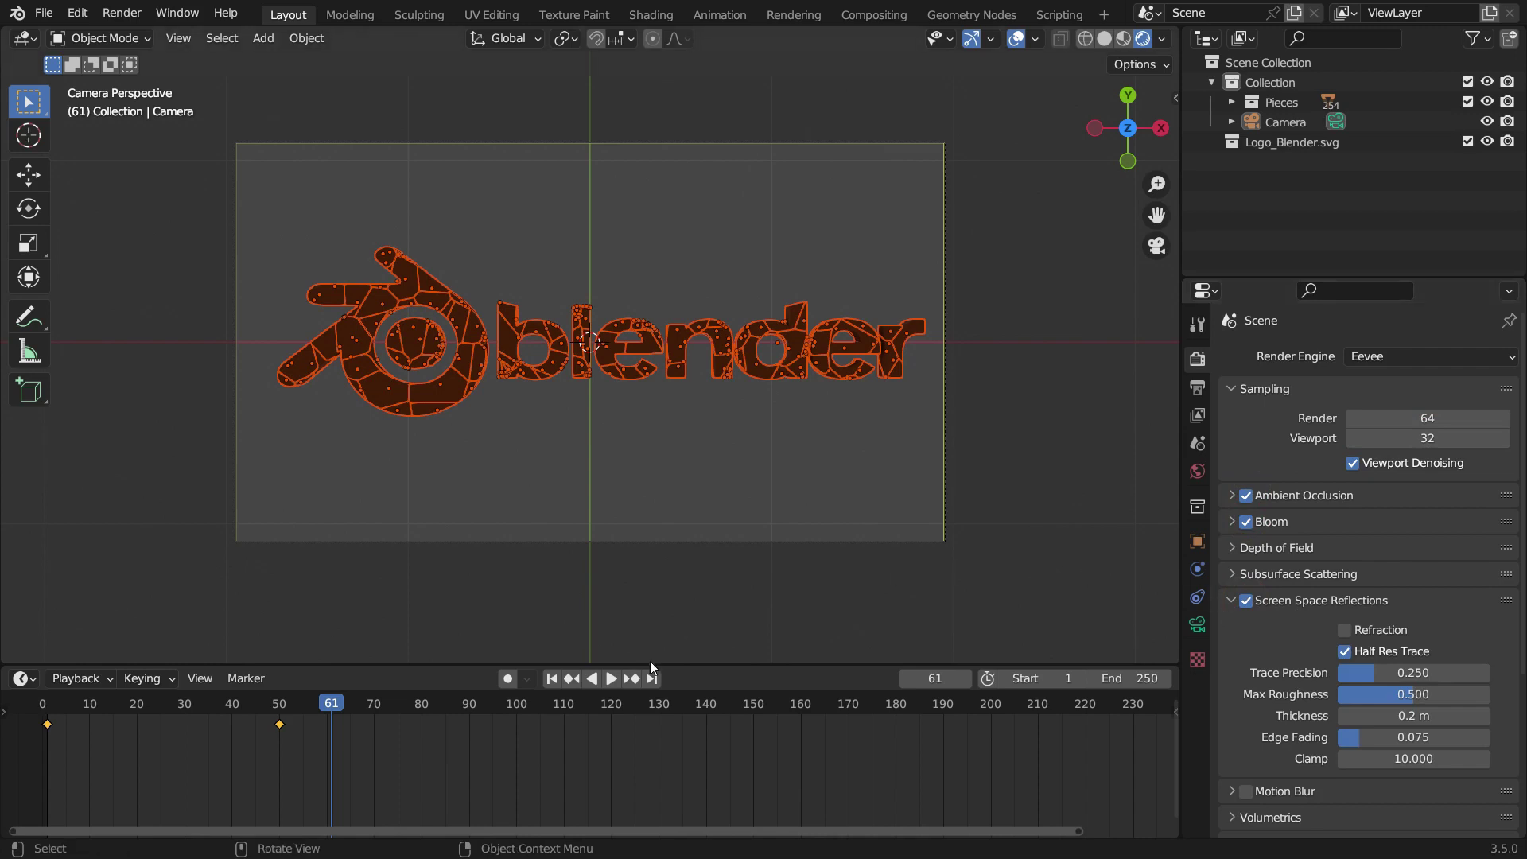
left_click_drag(651, 666, 652, 521)
Step: Turn the timeline into a Shader Editor and give piece Curve.003_cell.082 a new material
left_click(24, 533)
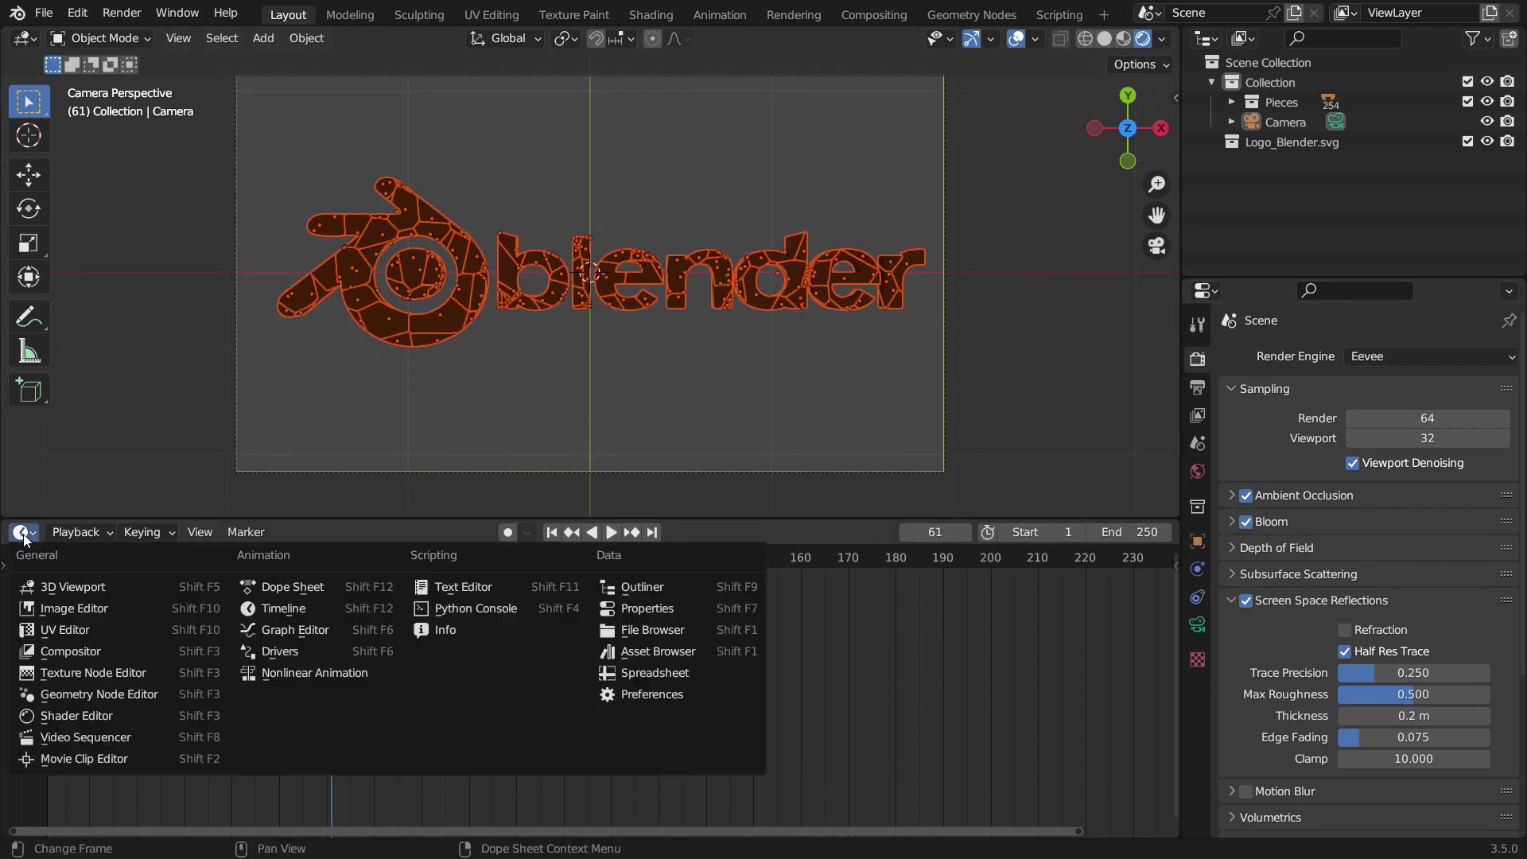
left_click(76, 714)
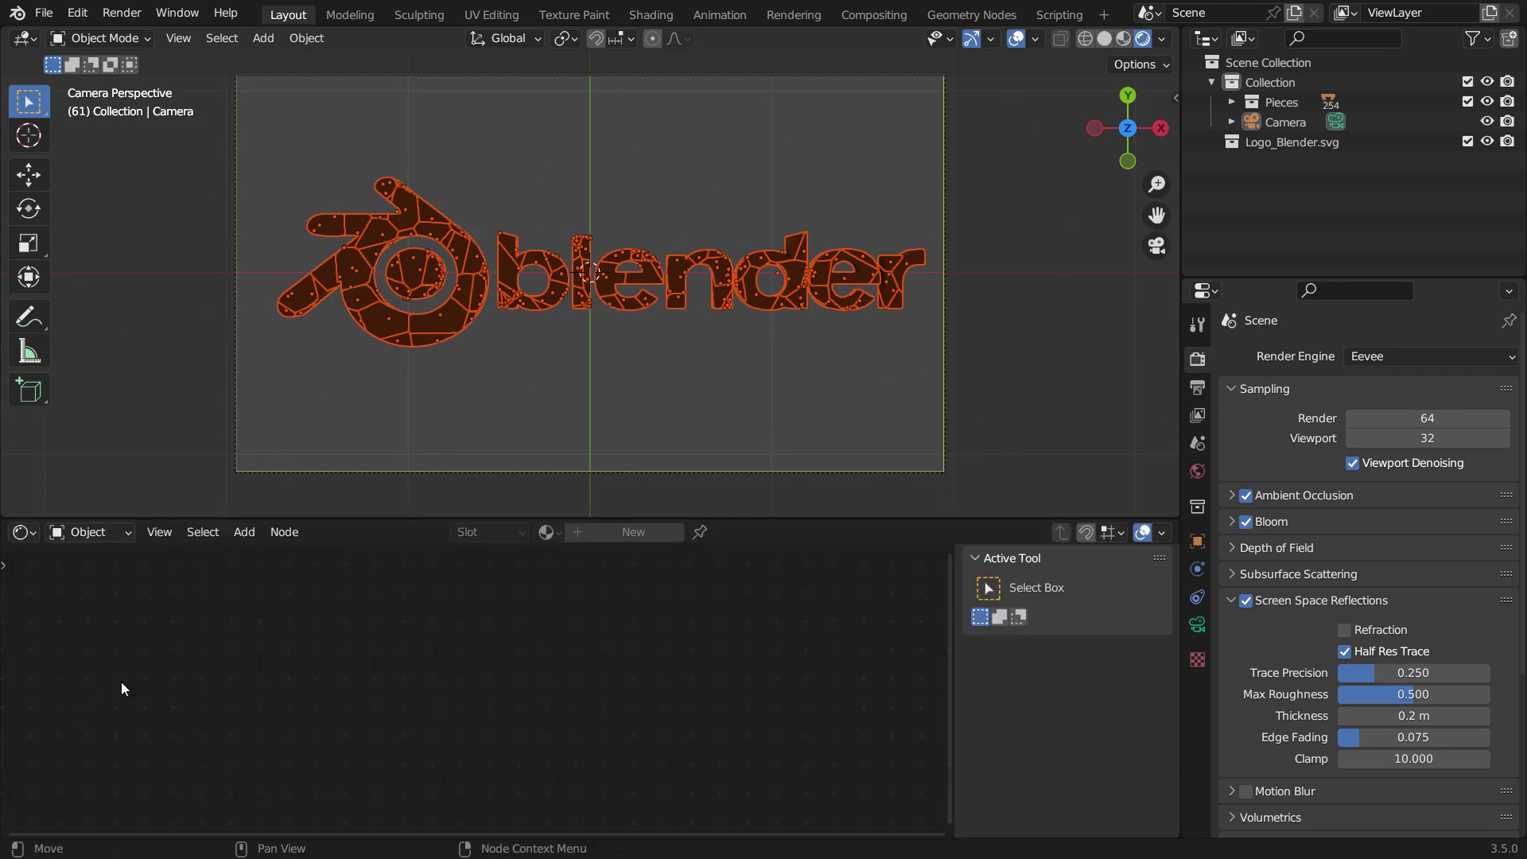
left_click(472, 262)
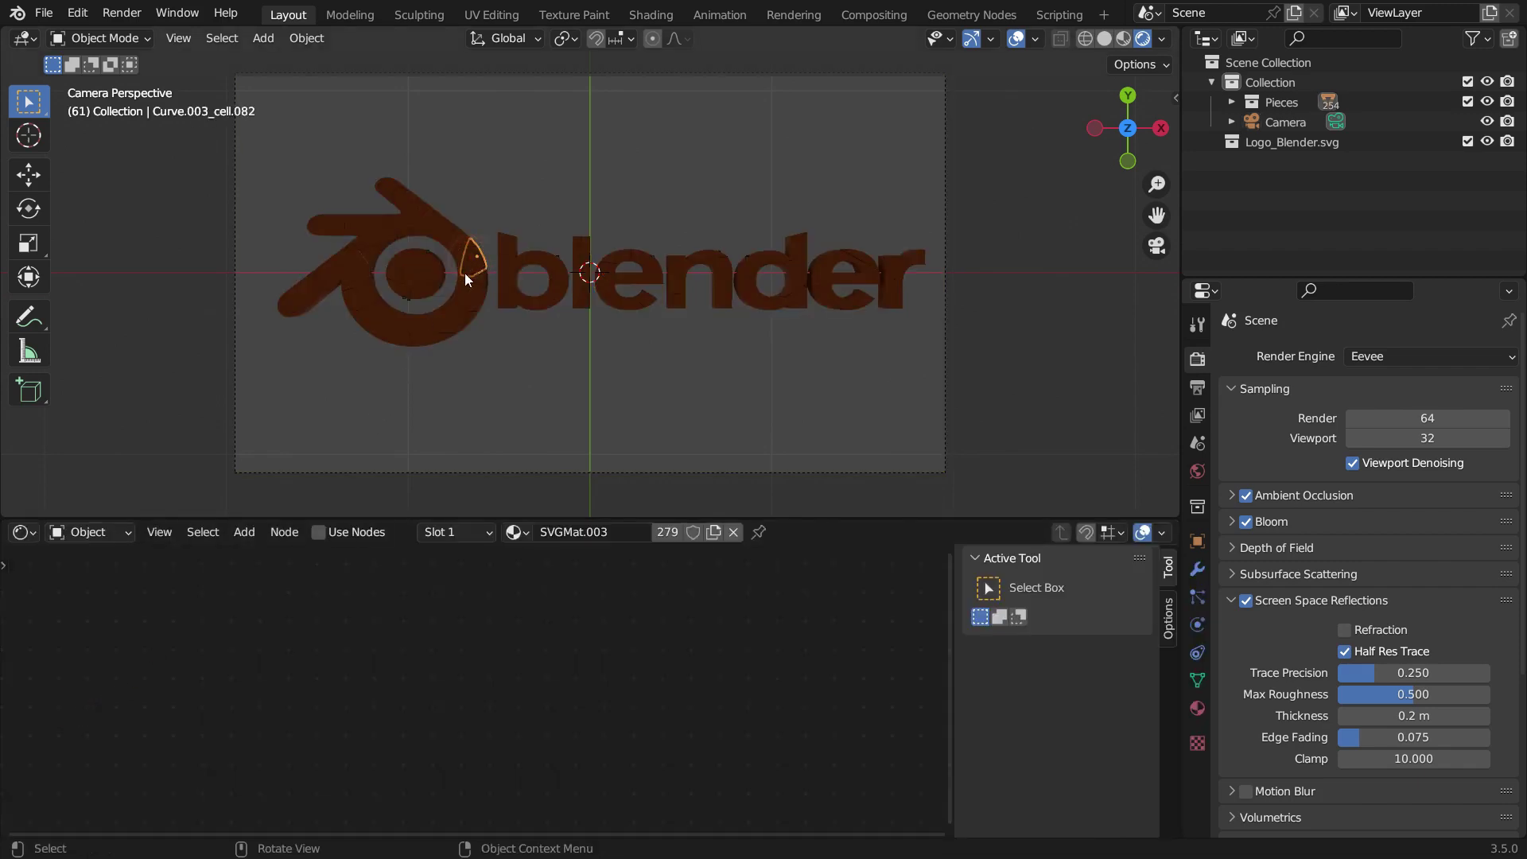
left_click(732, 532)
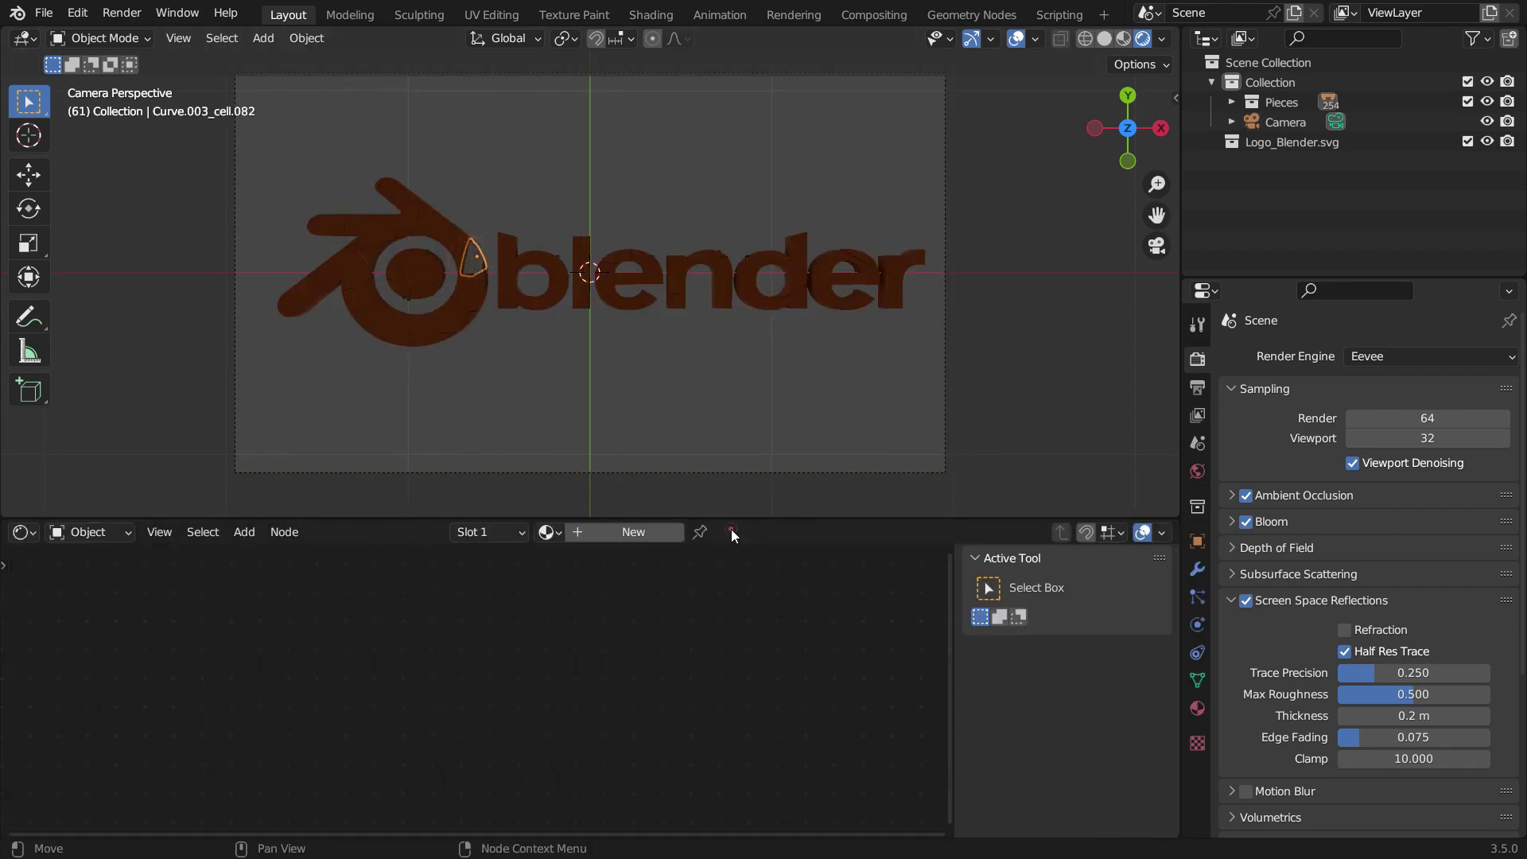
left_click(617, 537)
Step: Rename the material to Orange Emission and delete its Principled BSDF node
key("n")
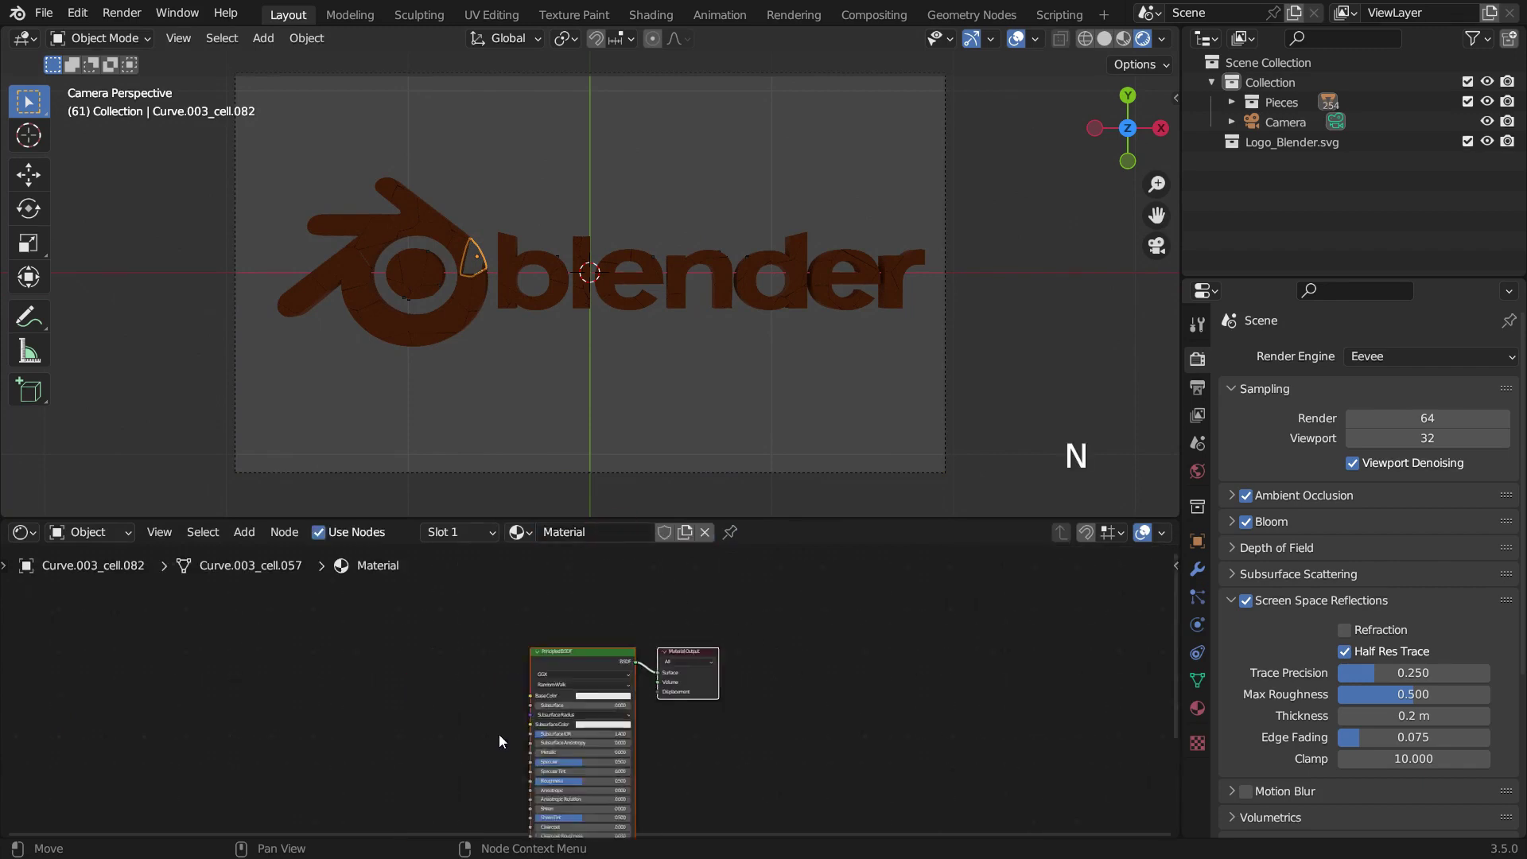
scroll(521, 726, "up", 2)
double_click(590, 532)
type("Orange Emission")
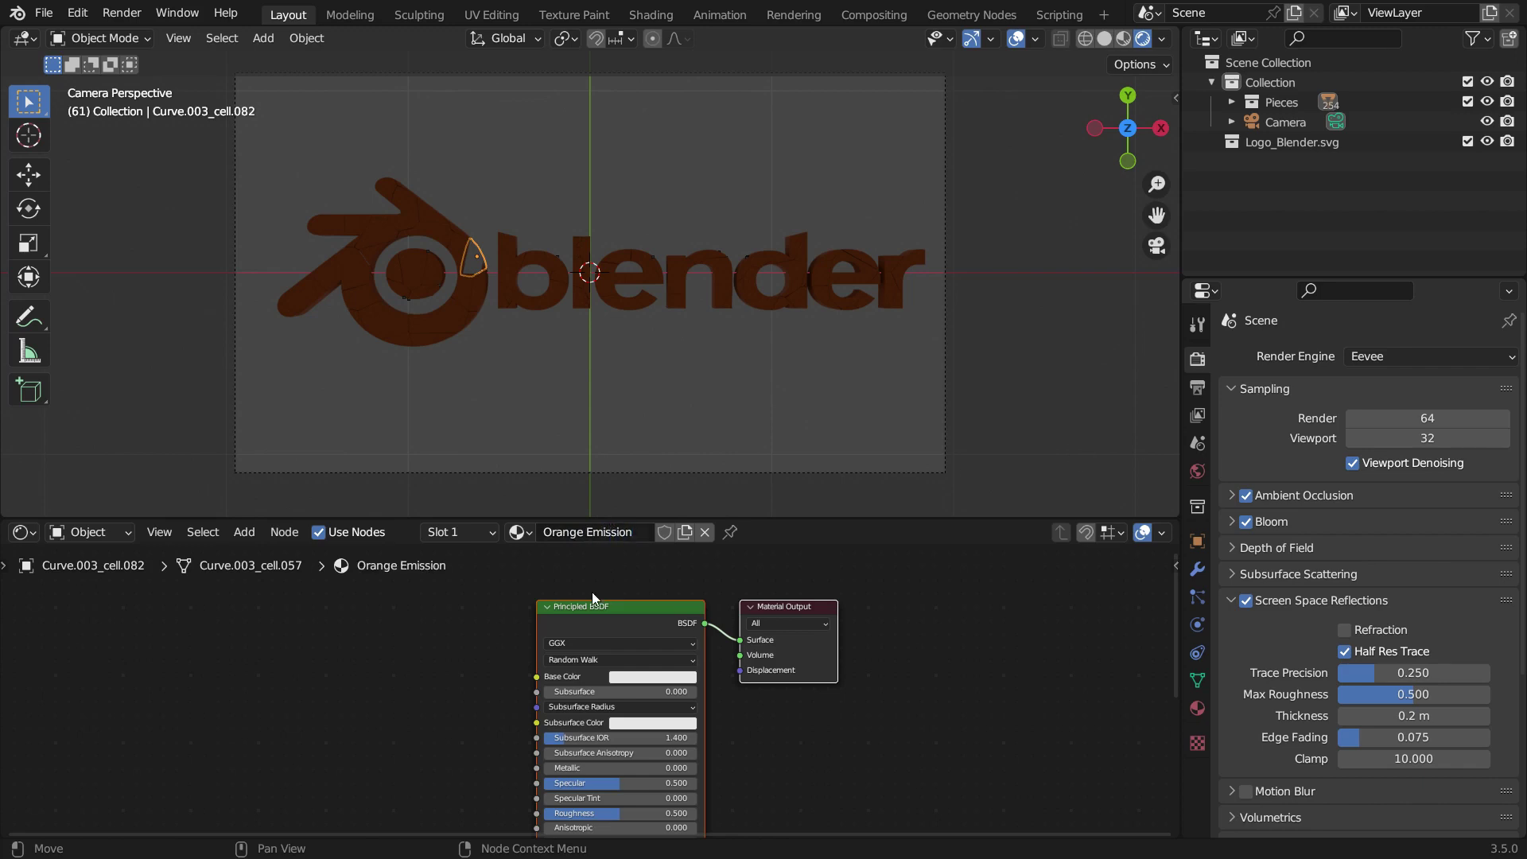
left_click(599, 603)
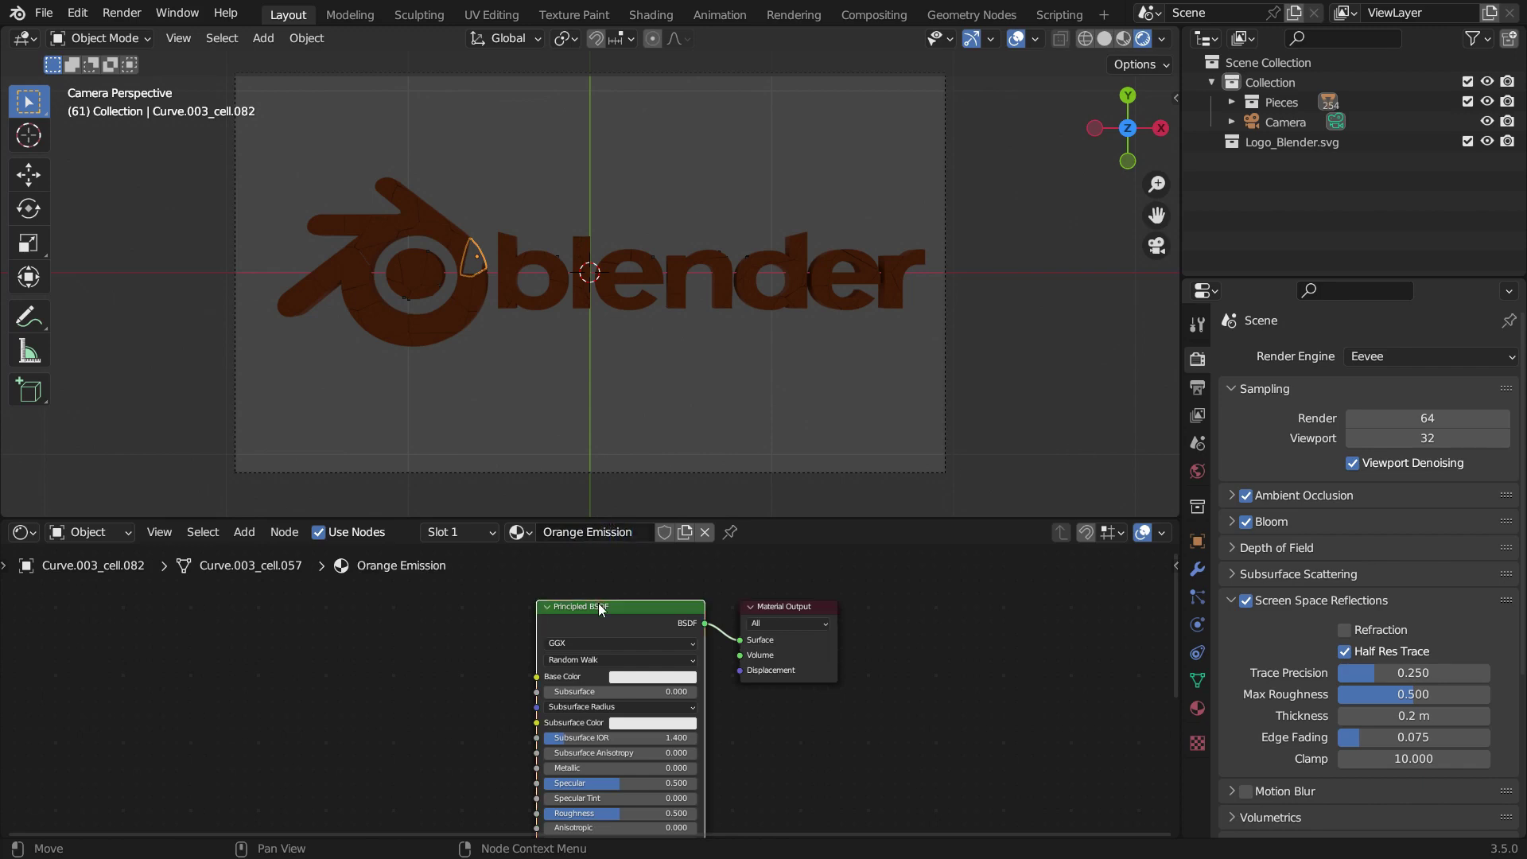
key("Delete")
Step: Add an Emission node, connect it to the Material Output Surface, and set Strength to 50
scroll(660, 590, "up", 1)
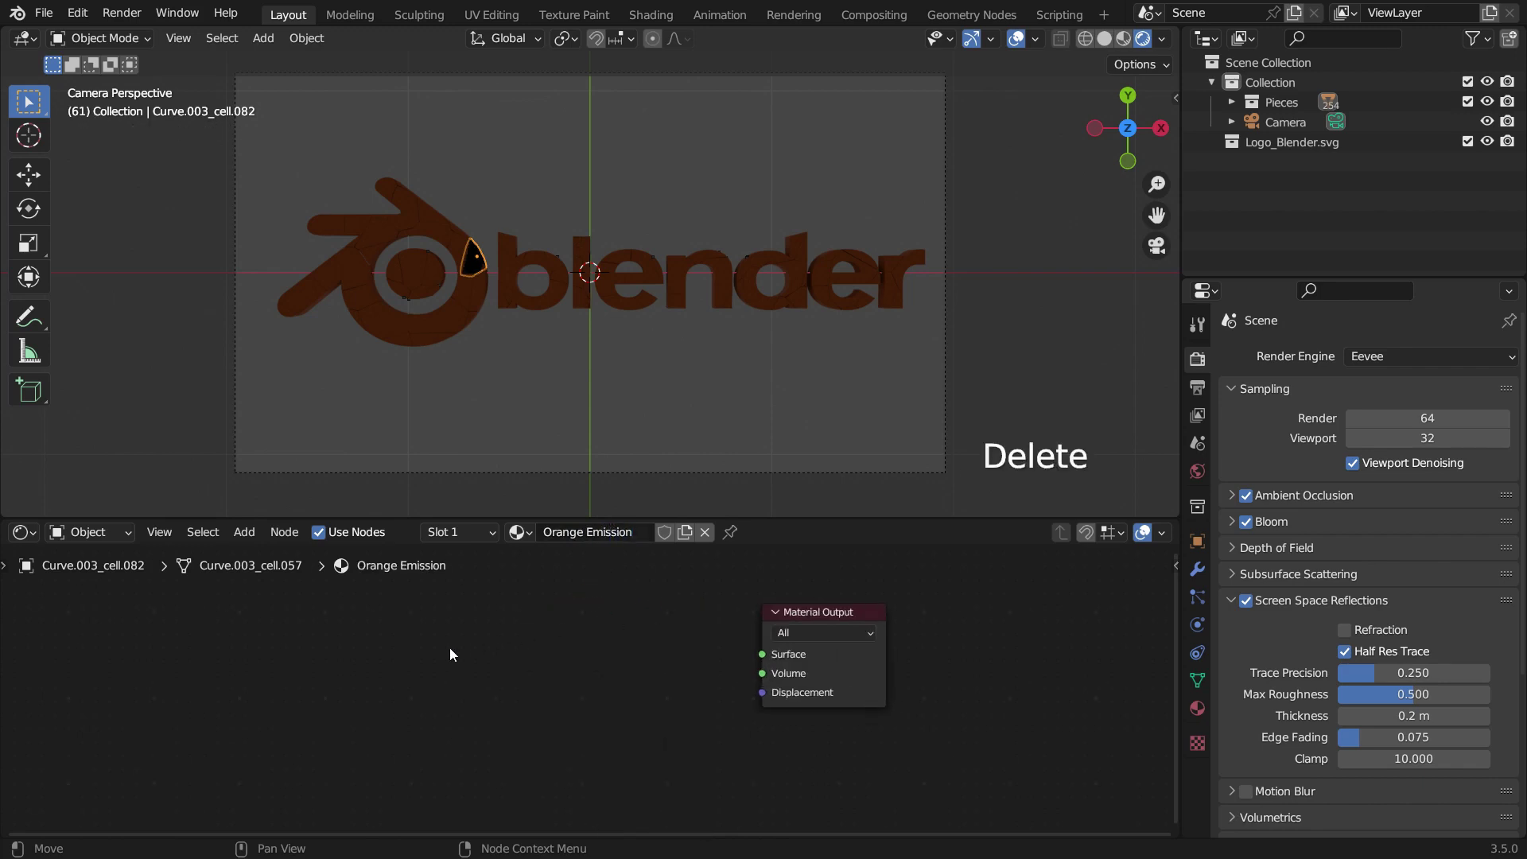
key("shift+a")
left_click(421, 628)
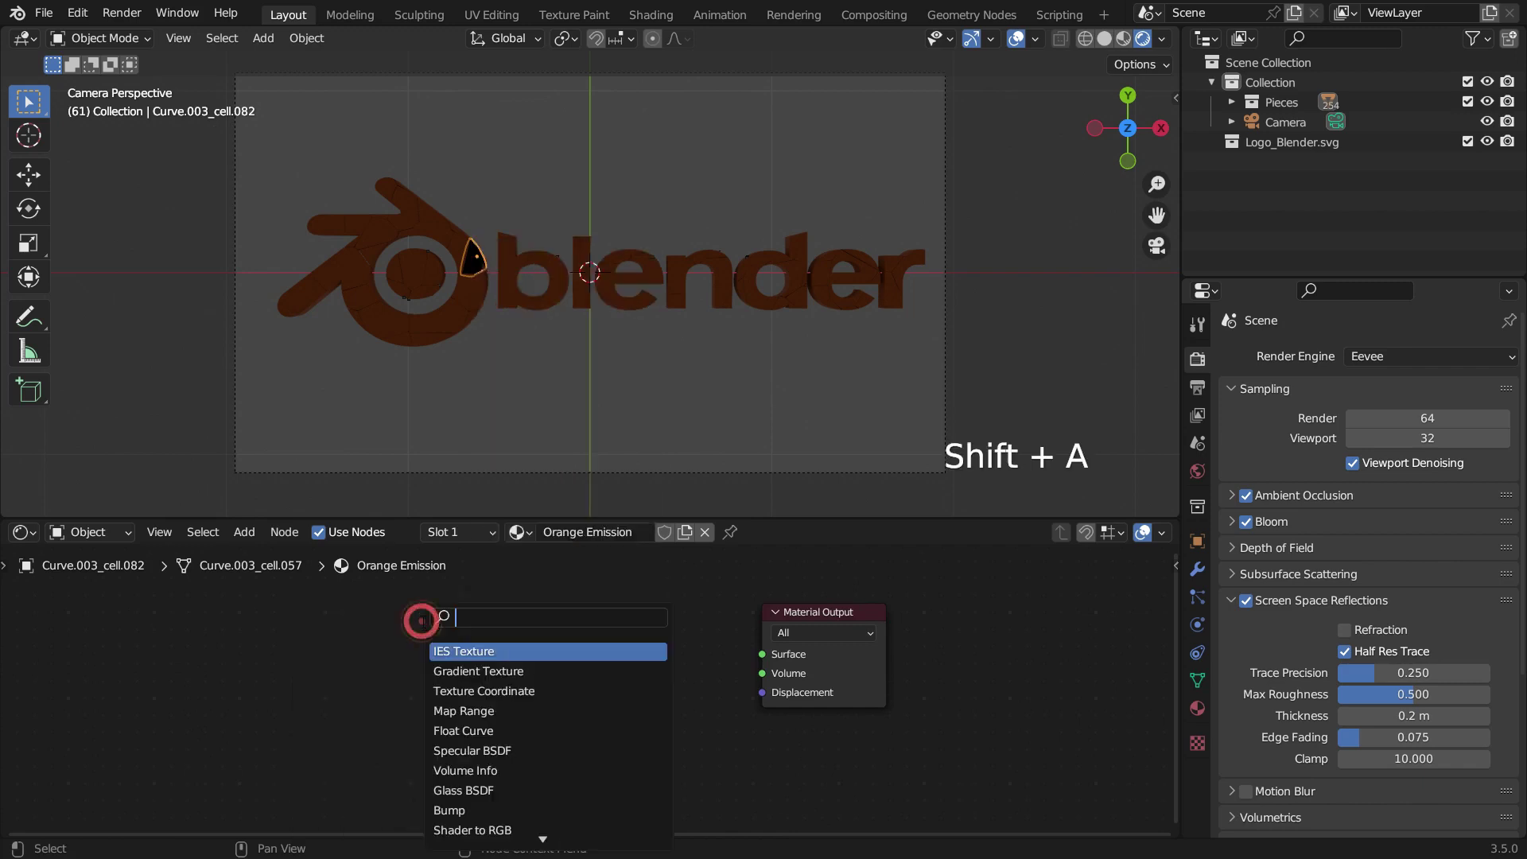
type("emiss")
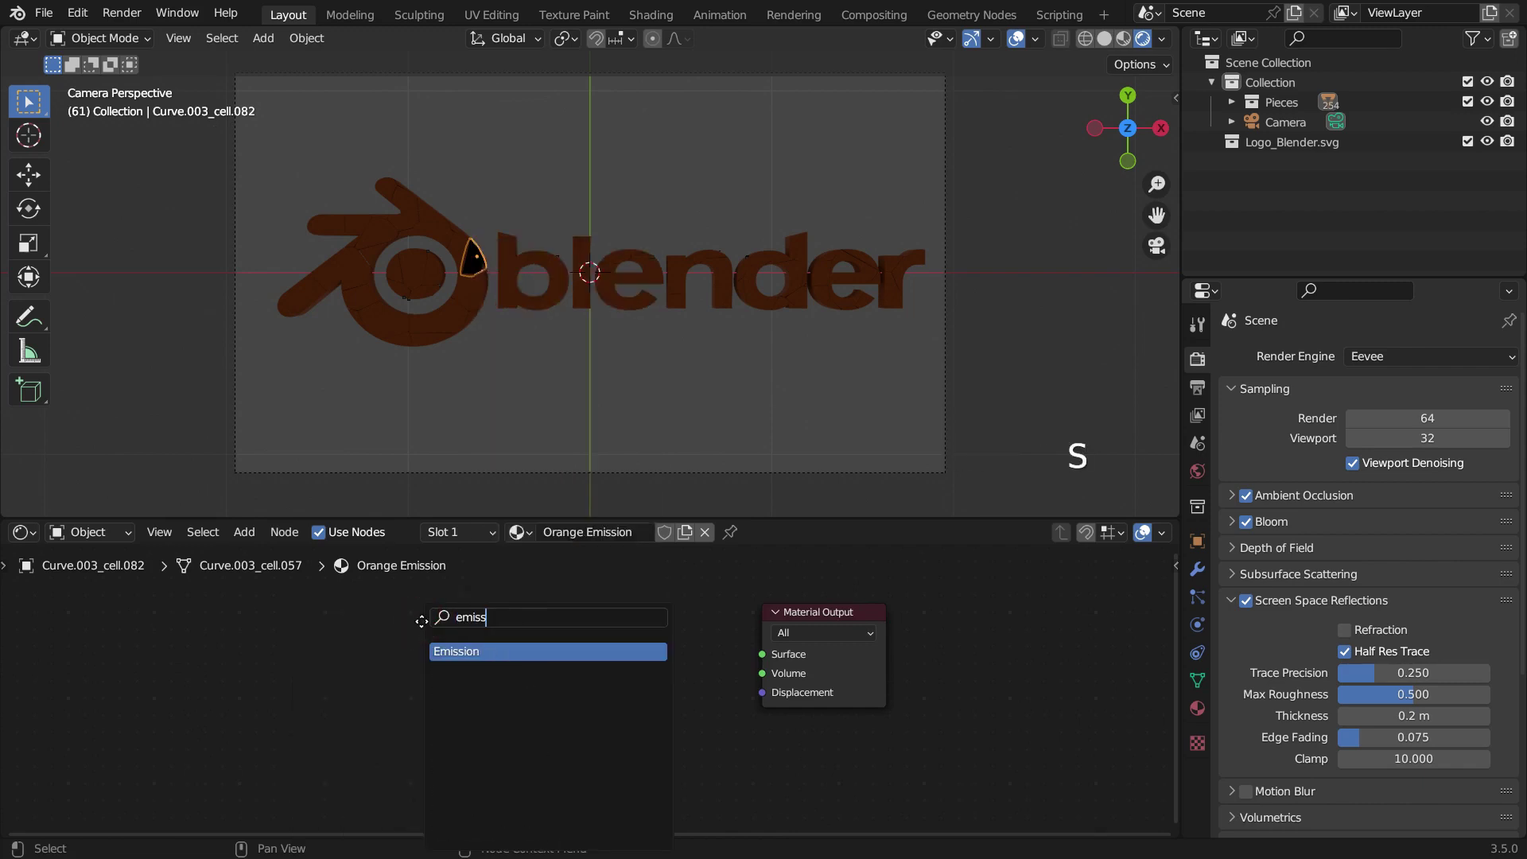
key("Return")
left_click(645, 663)
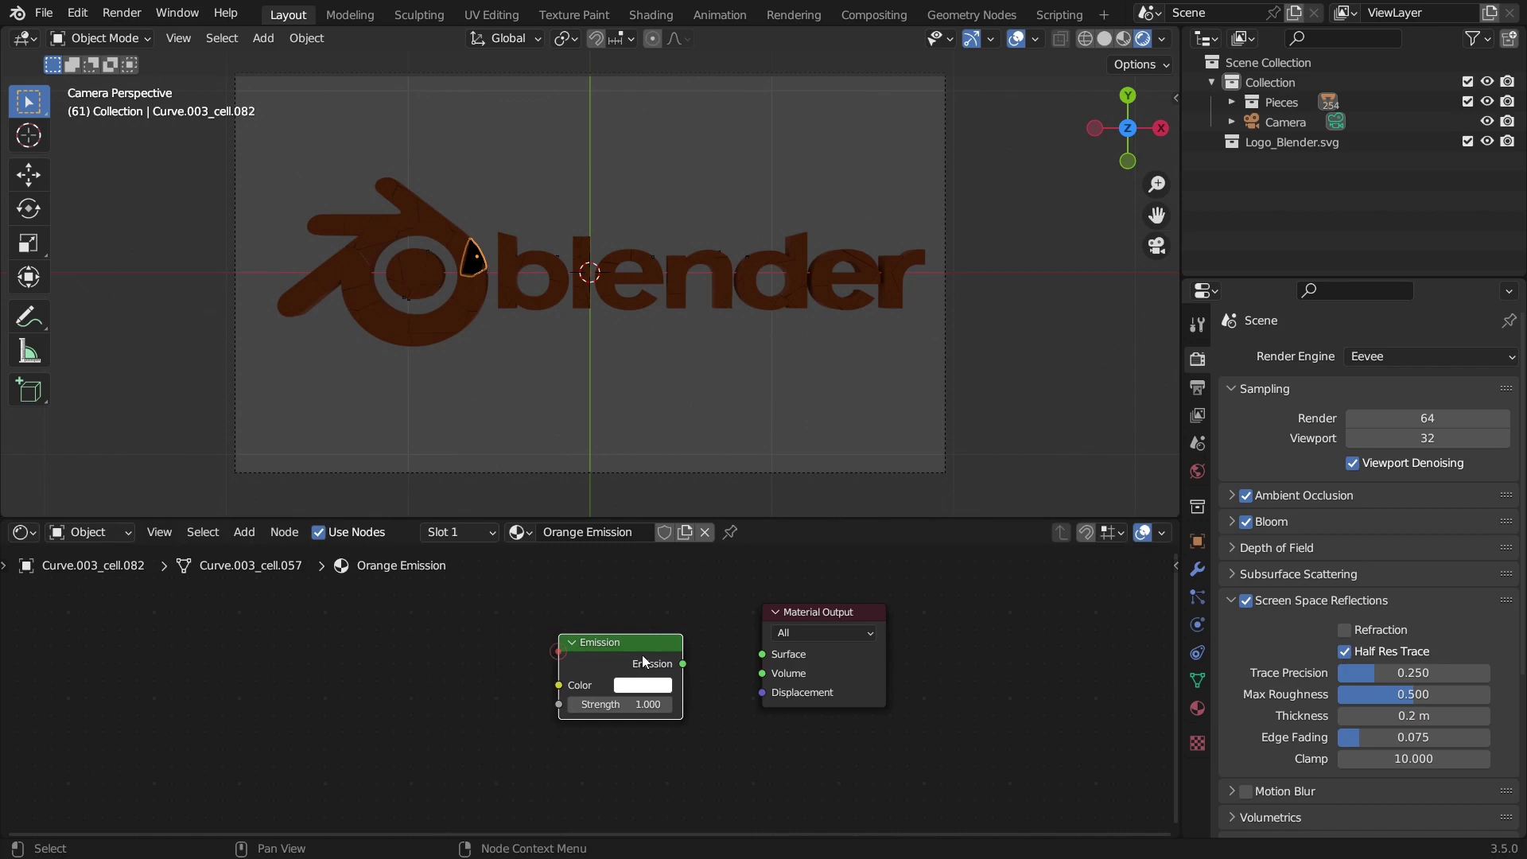
left_click_drag(682, 664, 763, 655)
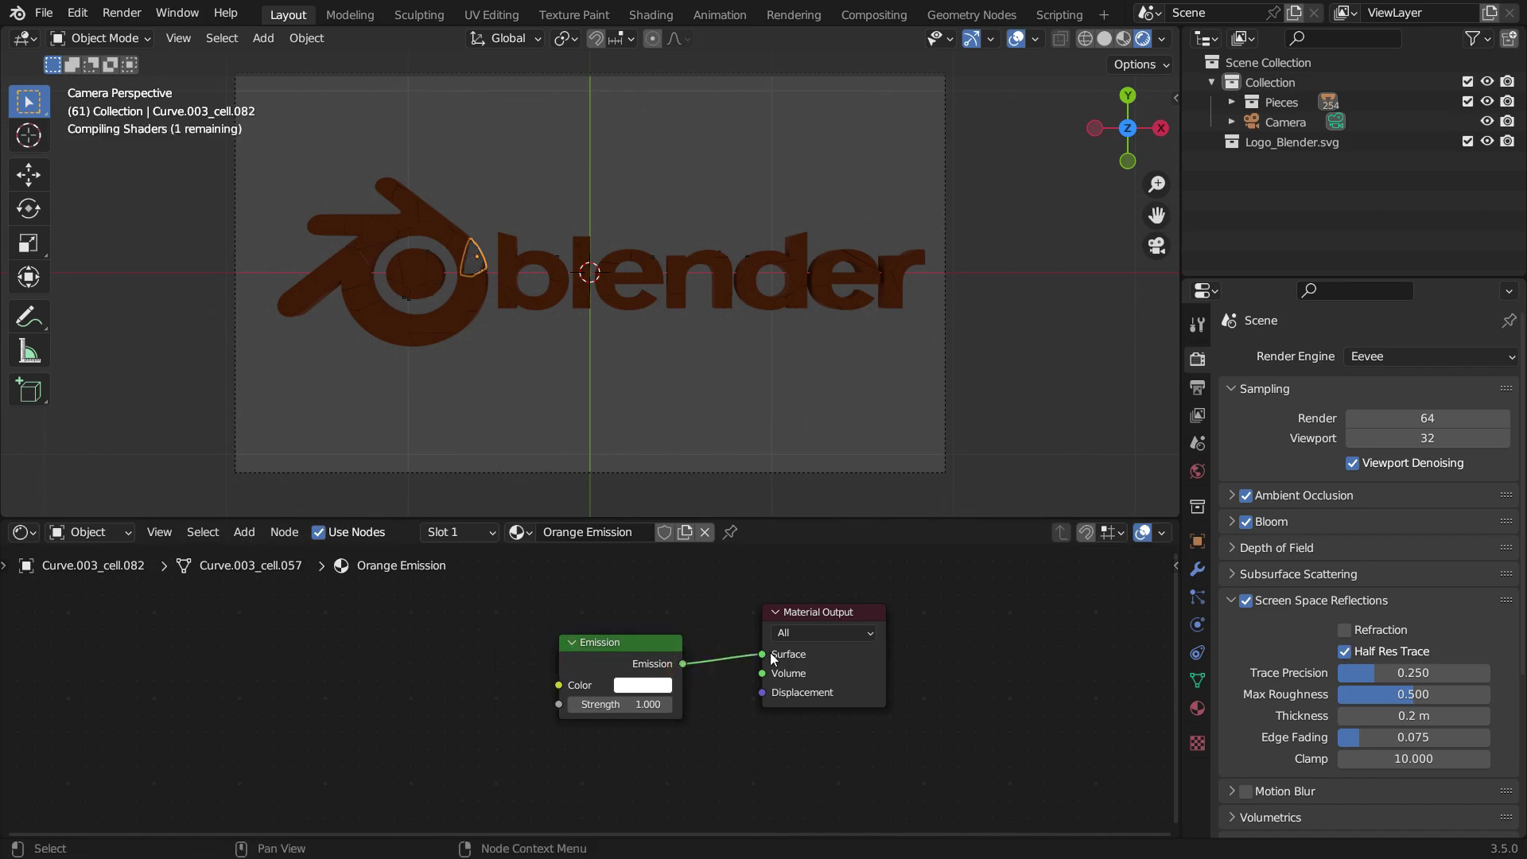
scroll(642, 703, "up", 2)
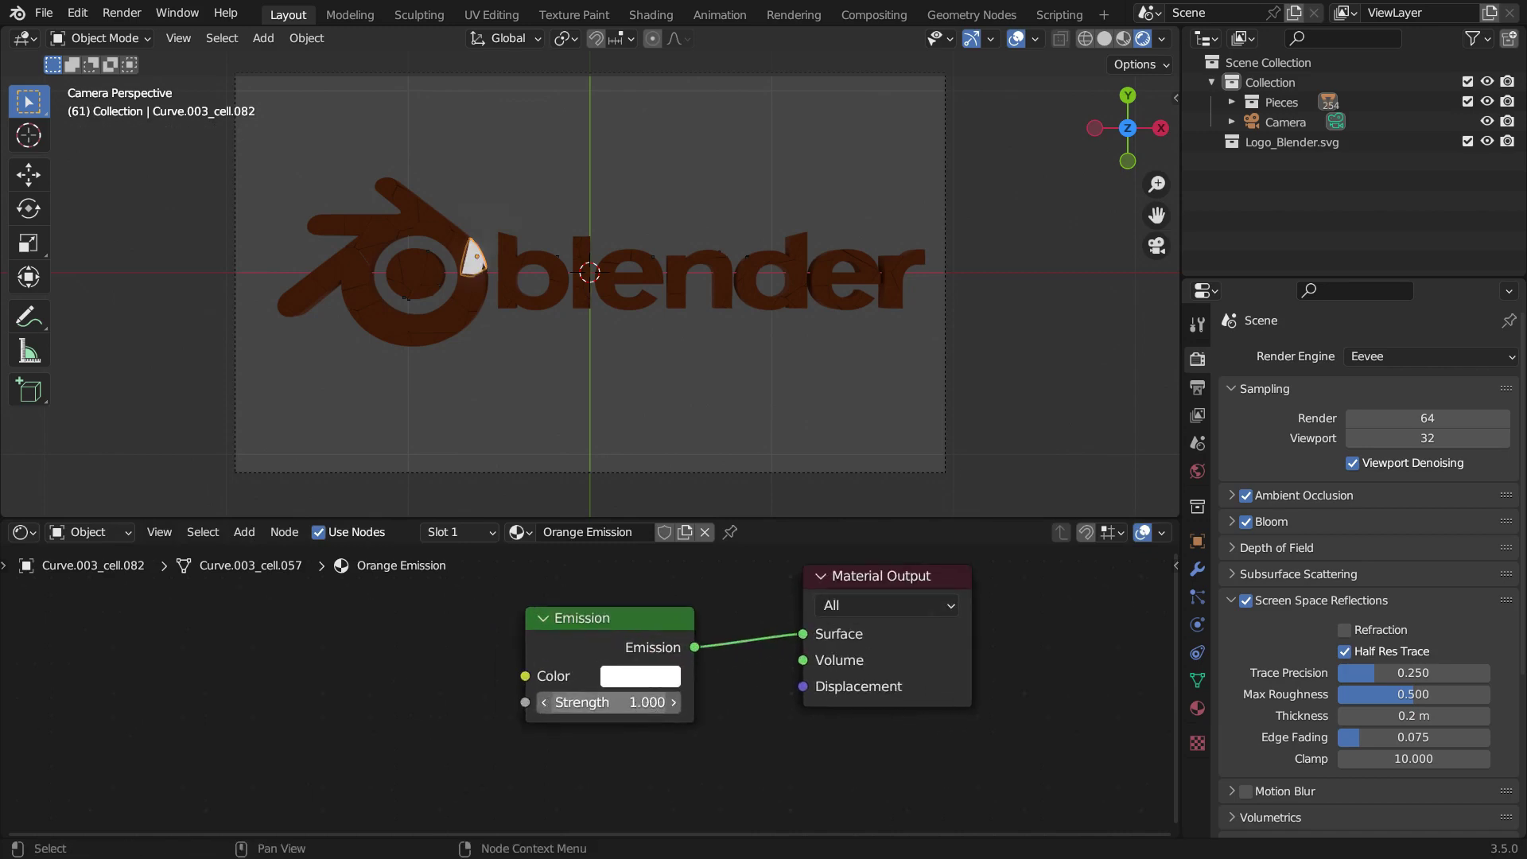
left_click(645, 703)
key("Return")
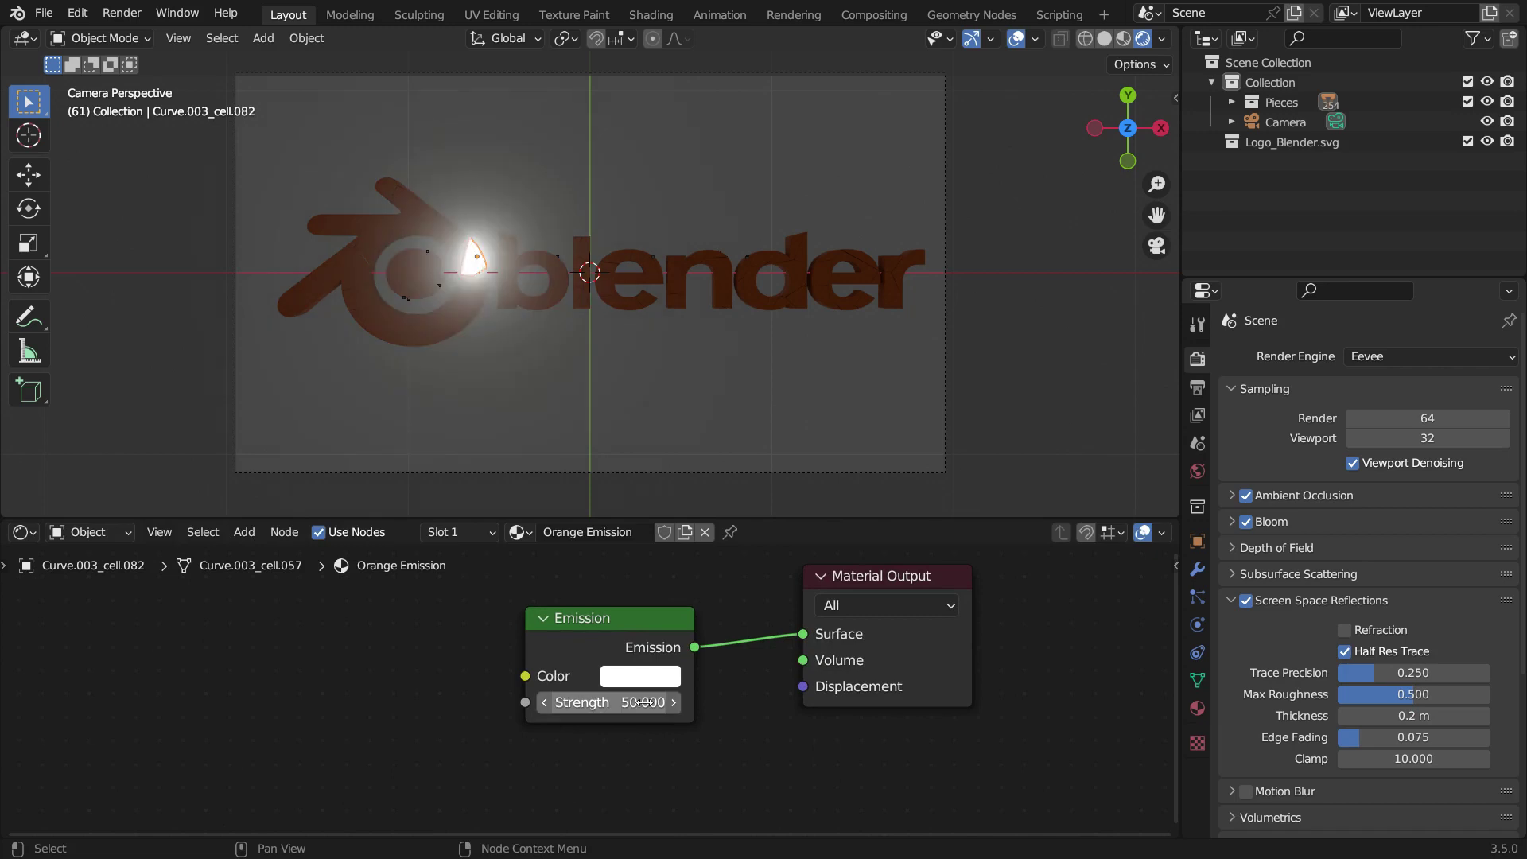
Step: Add a ColorRamp node feeding the Emission colour
key("shift+a")
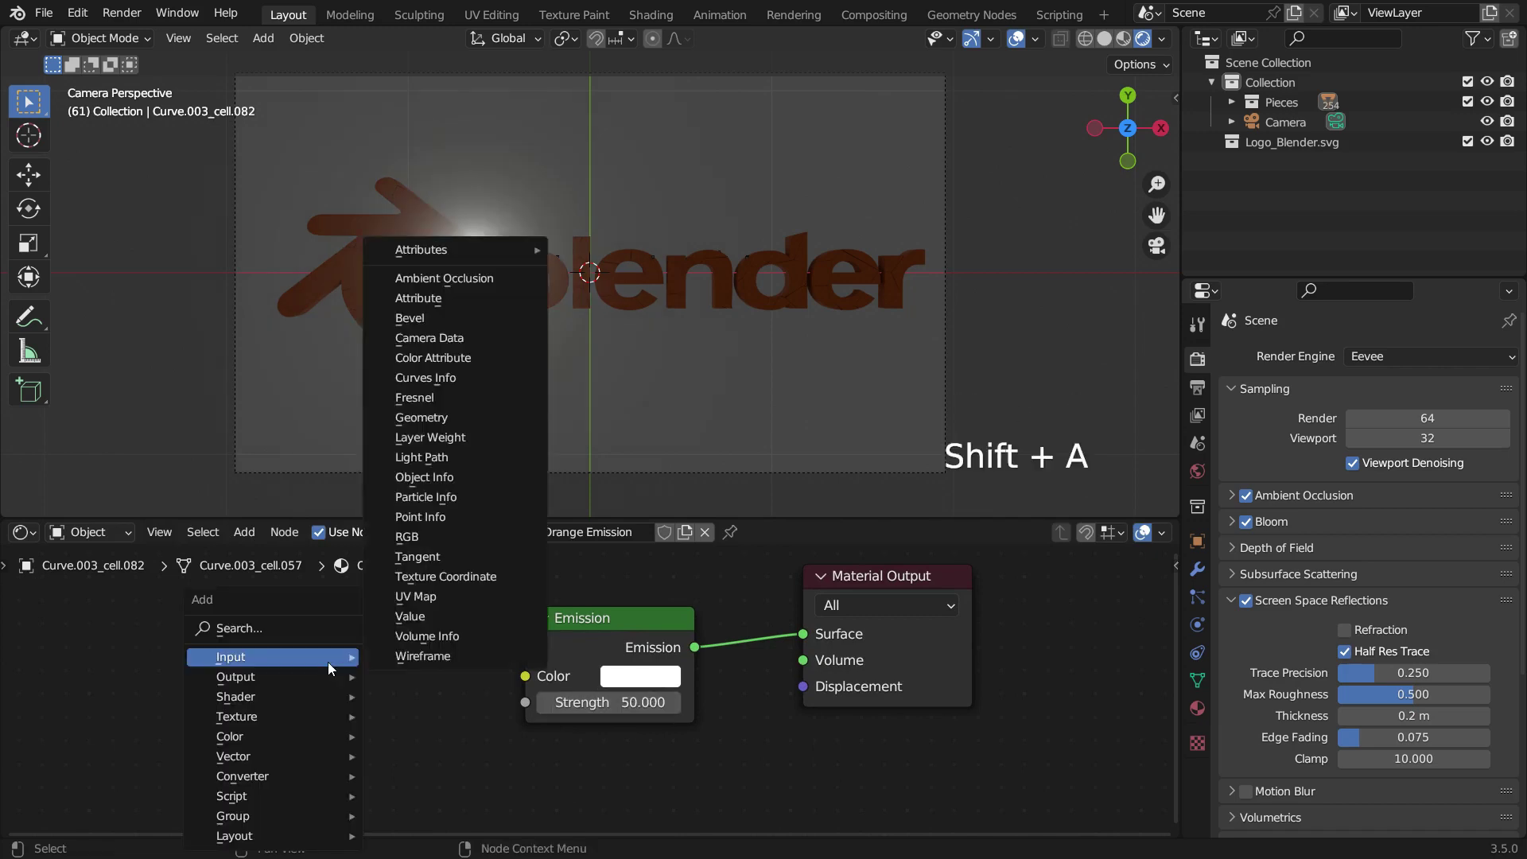
type("colo")
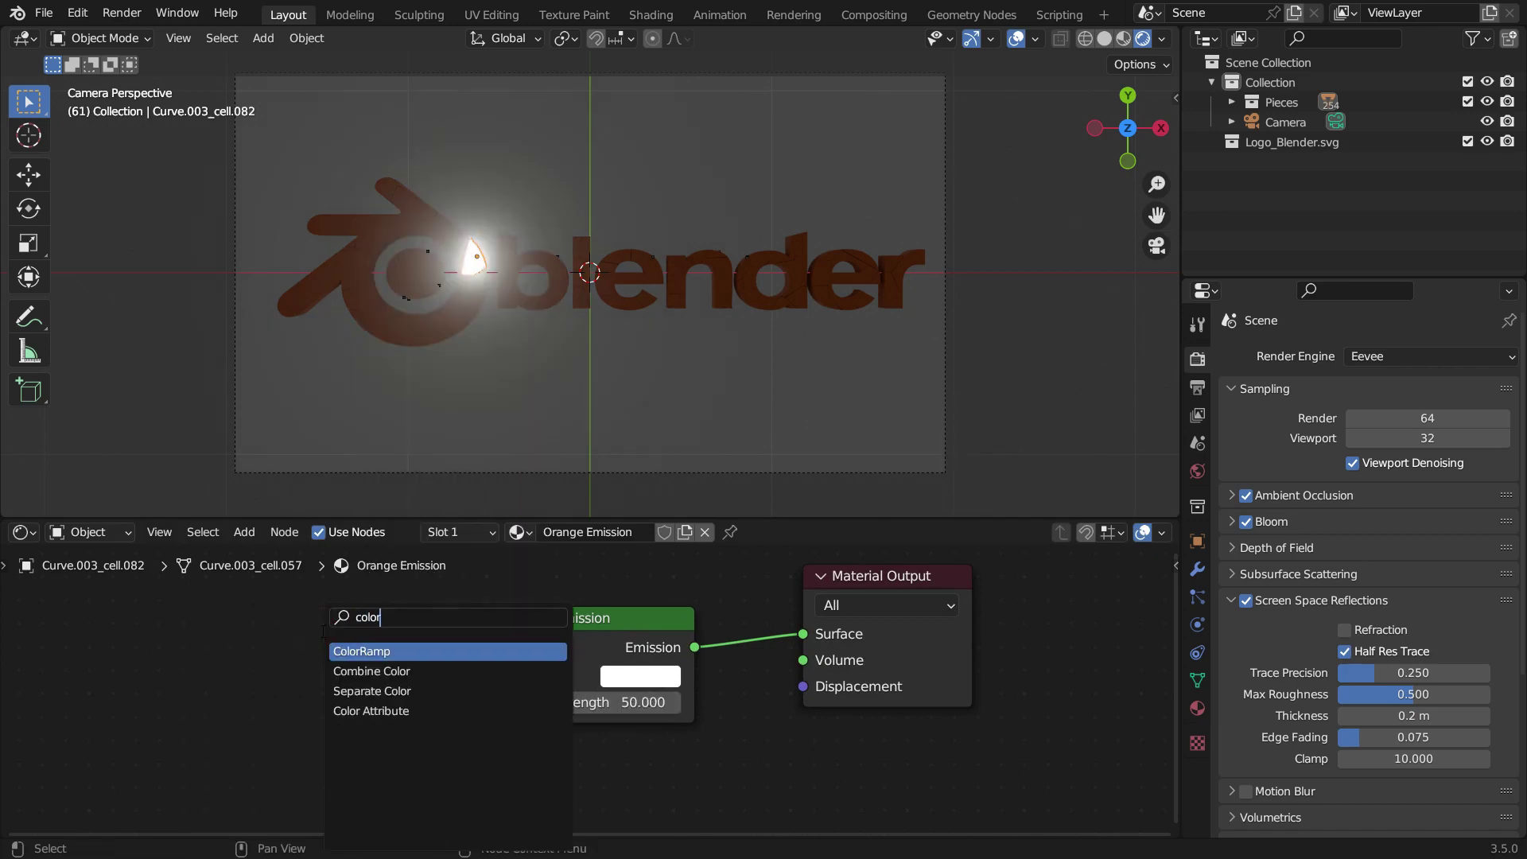
type("r")
left_click(397, 652)
left_click(247, 642)
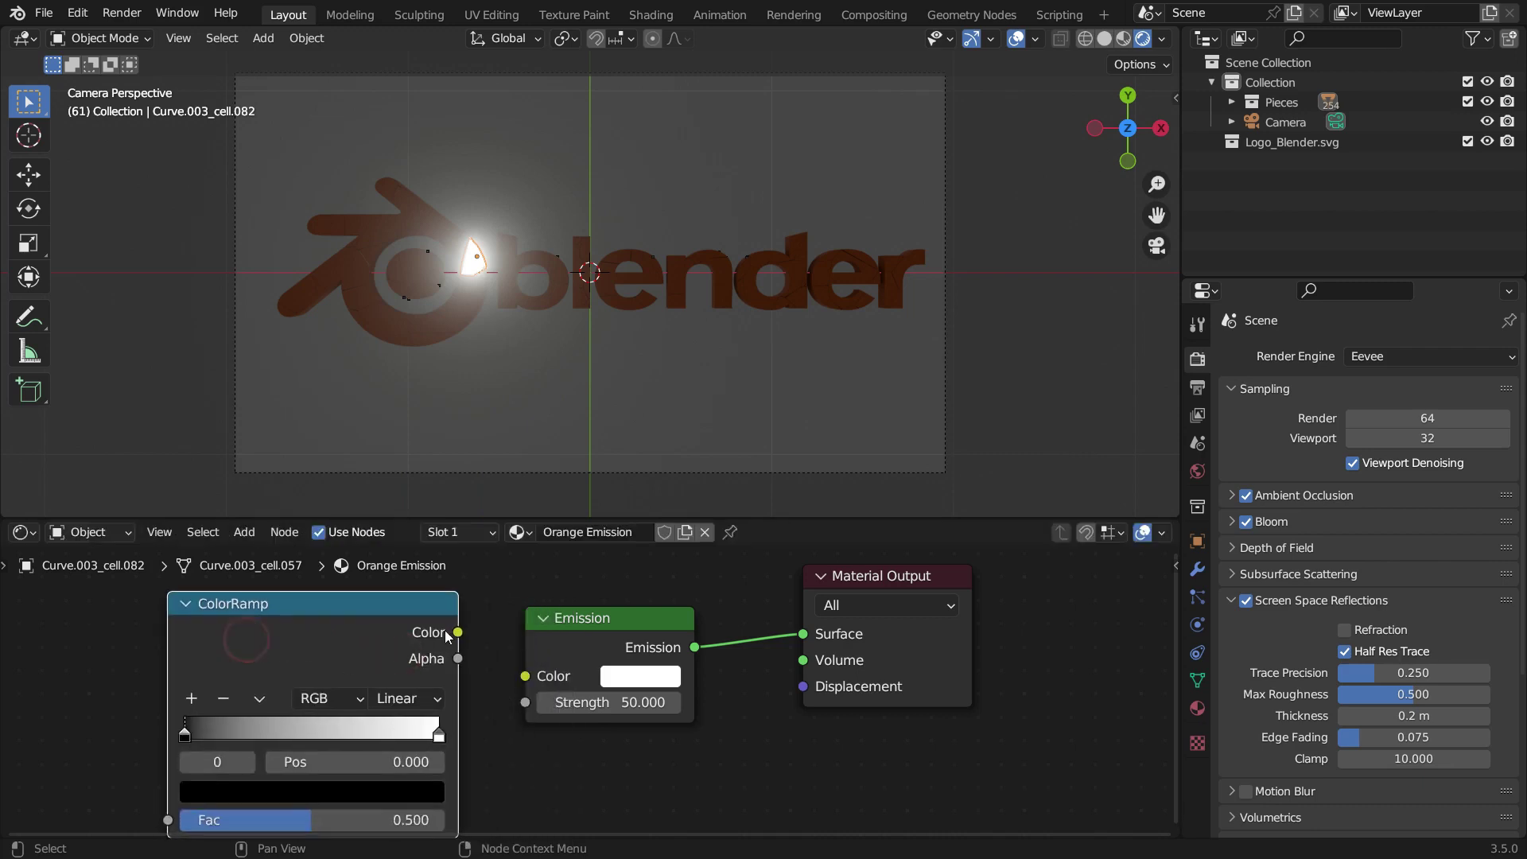
left_click_drag(446, 630, 541, 676)
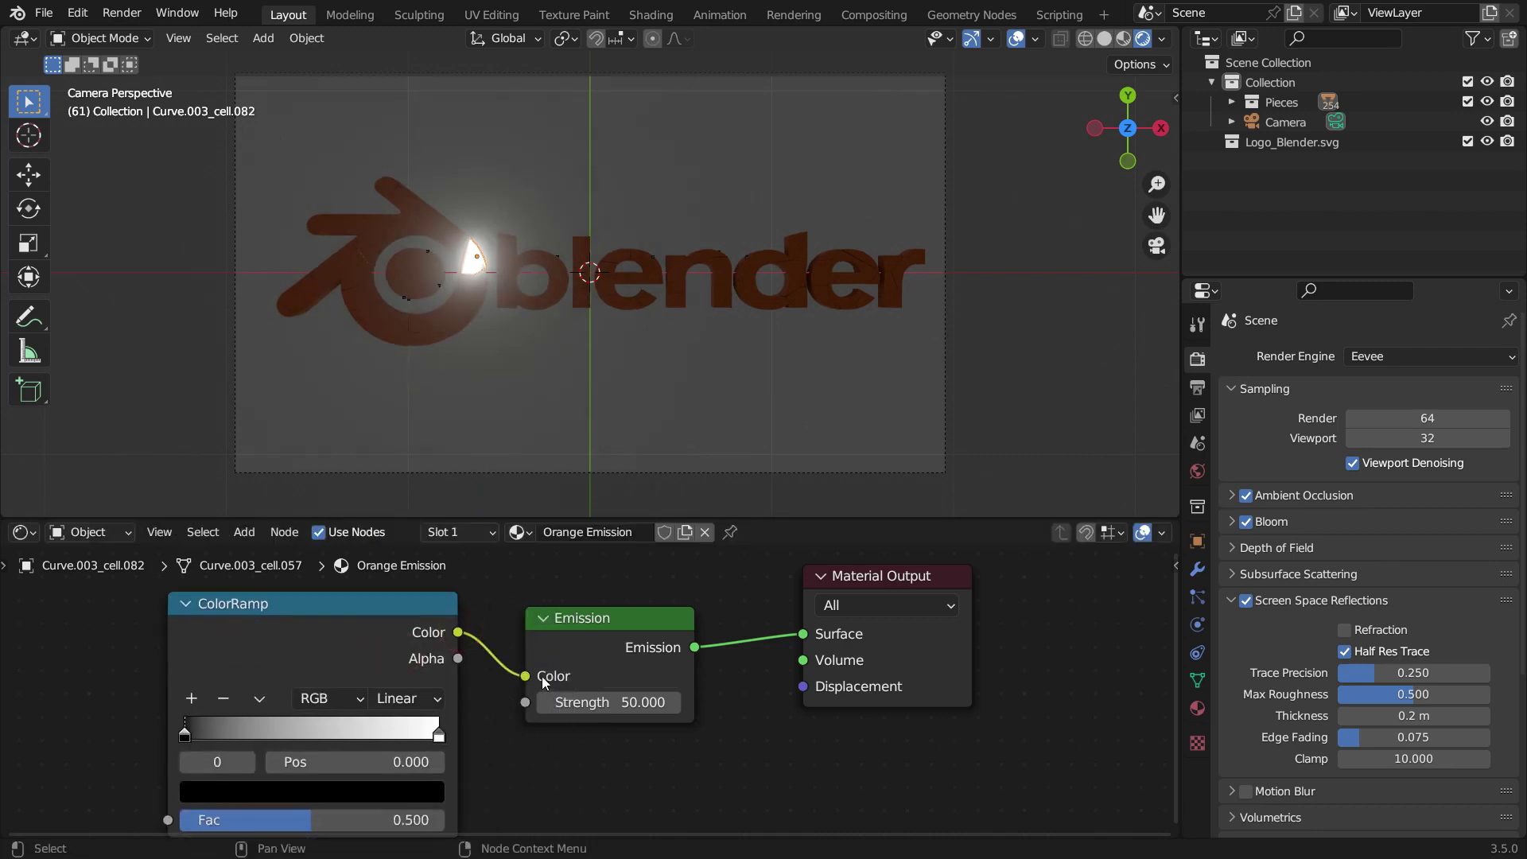
Step: Colour the ramp's left stop dark brown-orange and its right stop bright orange
left_click(186, 738)
left_click(285, 789)
left_click_drag(377, 605, 381, 456)
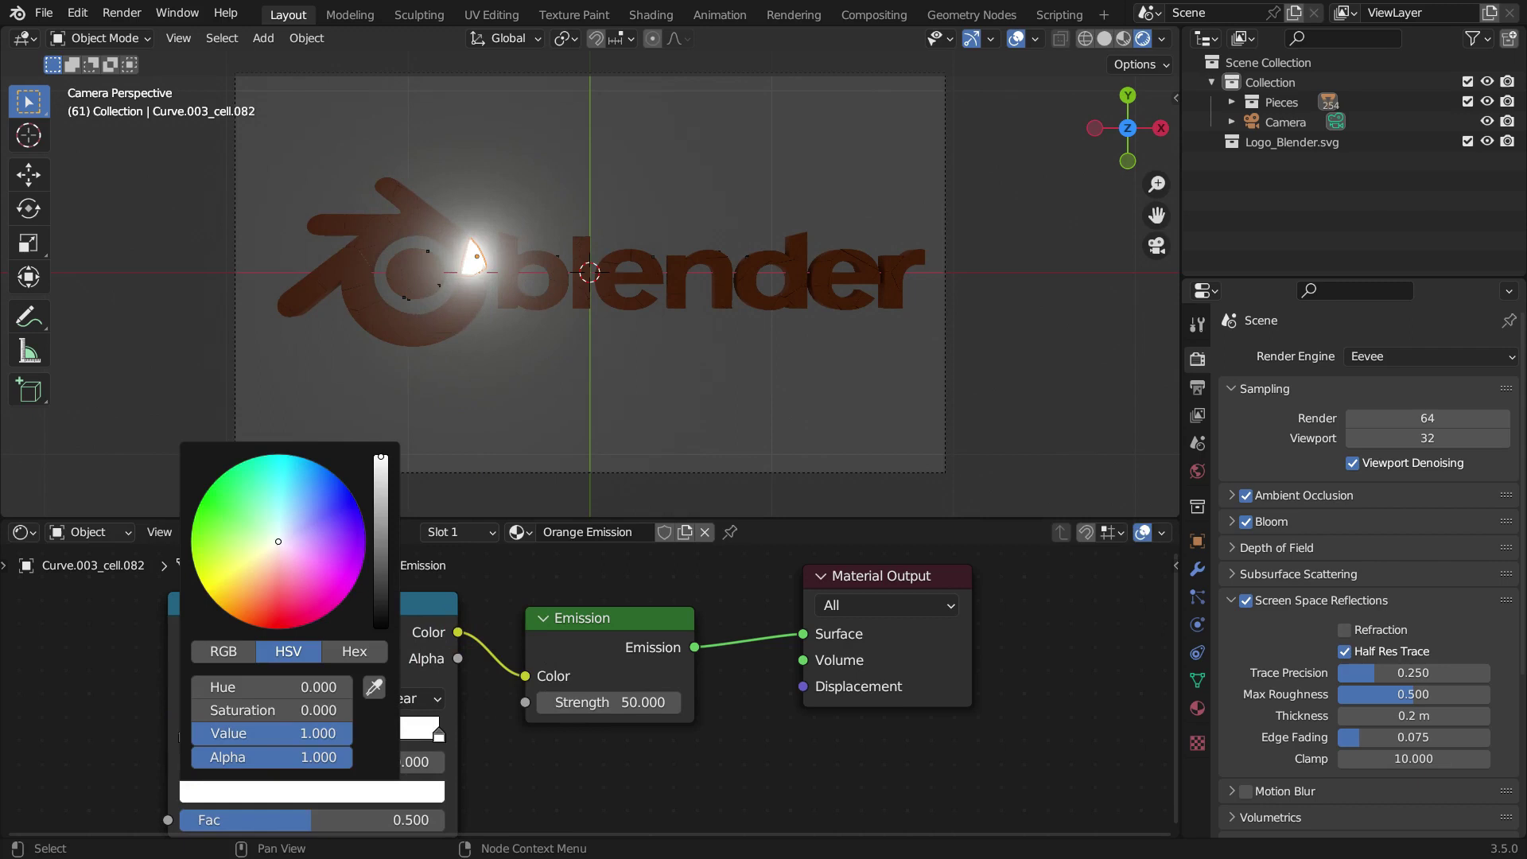
left_click_drag(280, 547, 236, 618)
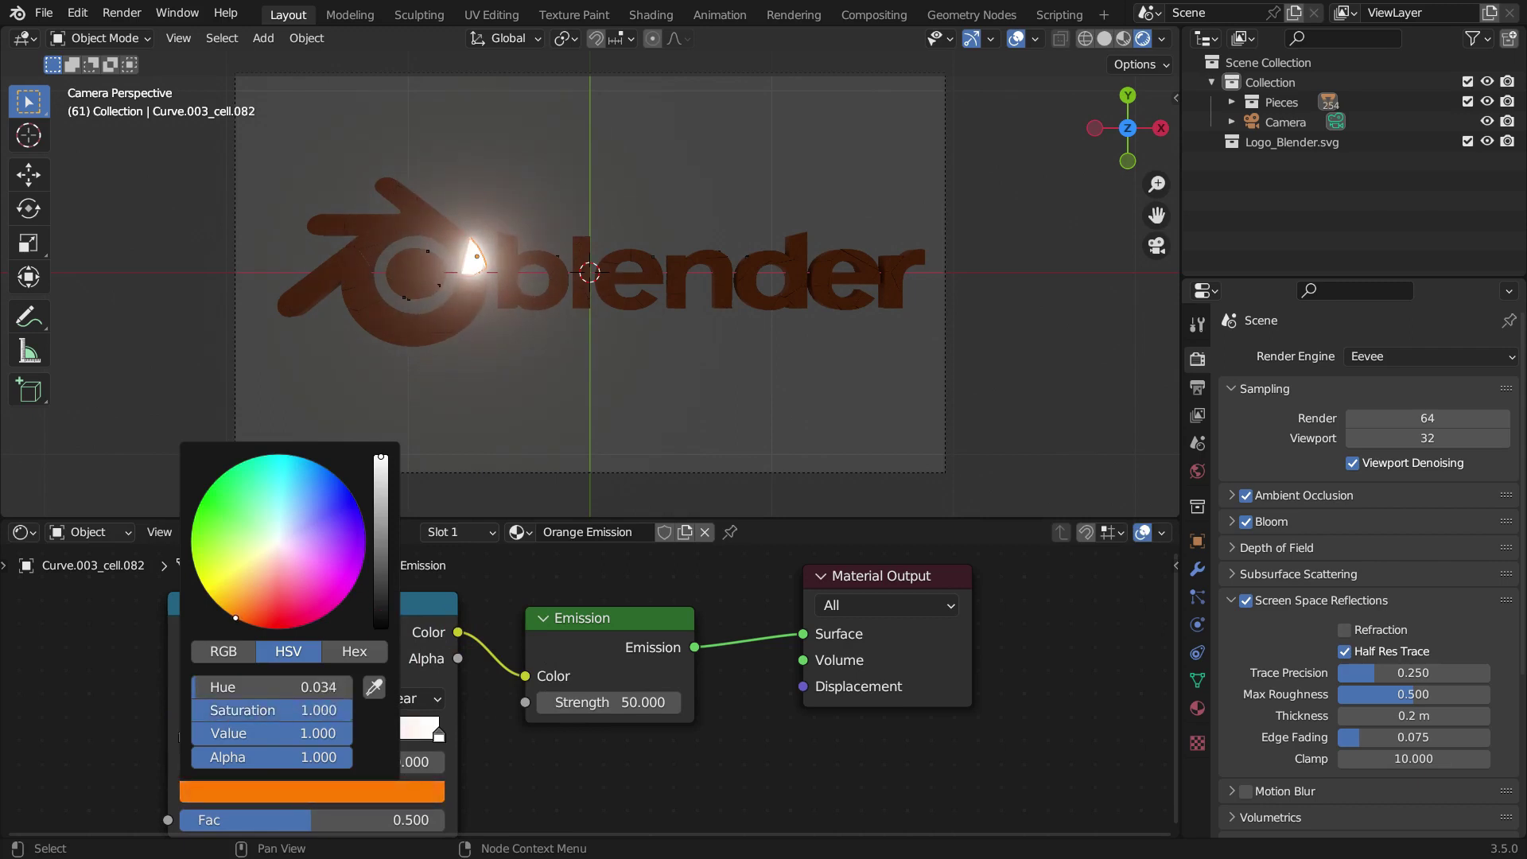
left_click_drag(381, 470, 381, 582)
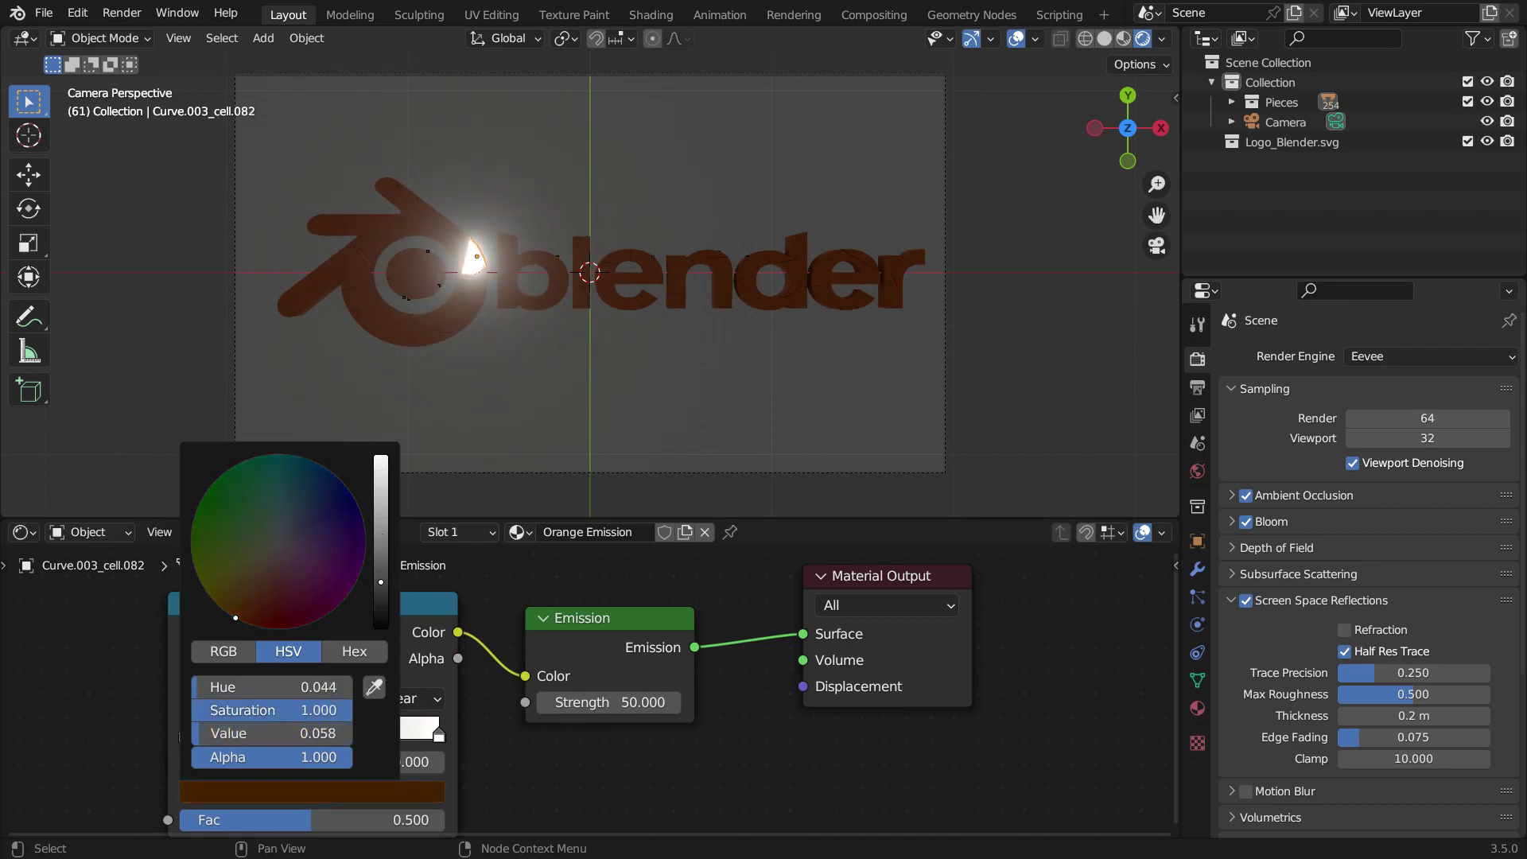
left_click(435, 734)
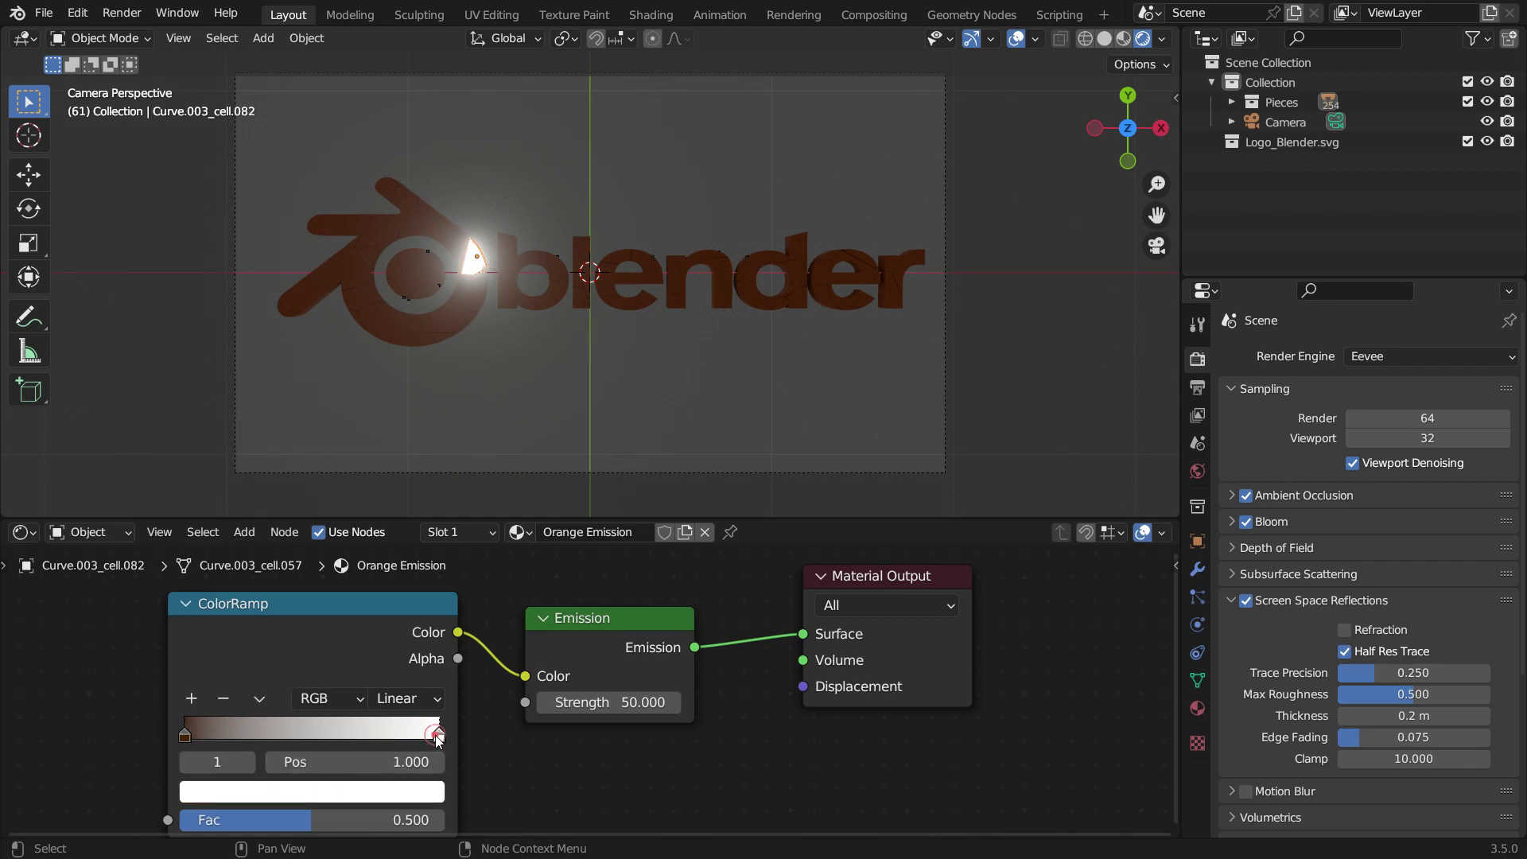
left_click(395, 794)
left_click_drag(279, 542, 234, 617)
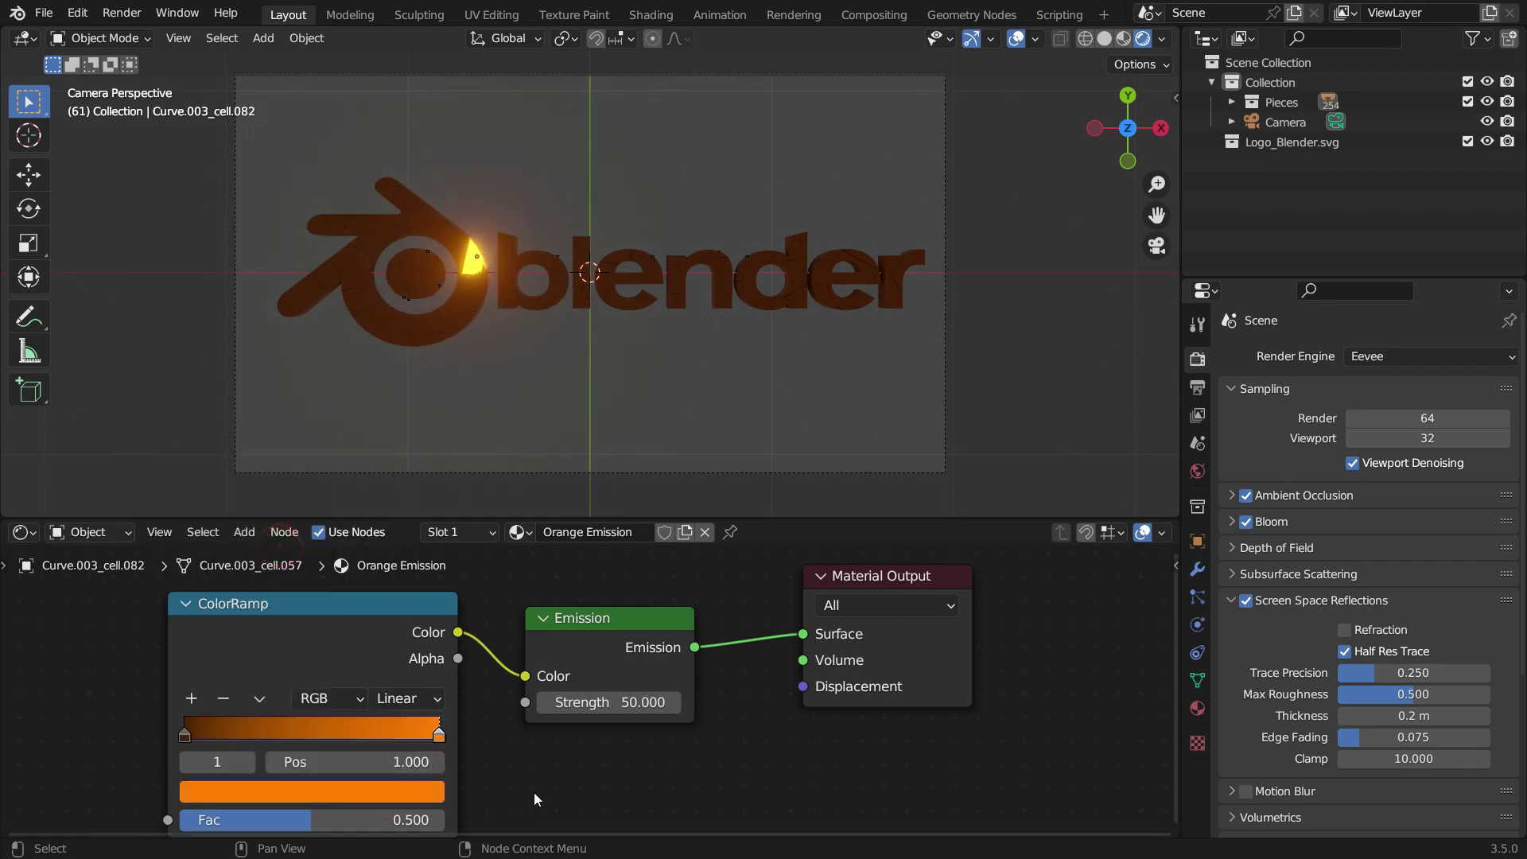
Step: Switch the ColorRamp interpolation from Linear to B-Spline
scroll(501, 750, "down", 1)
left_click(417, 700)
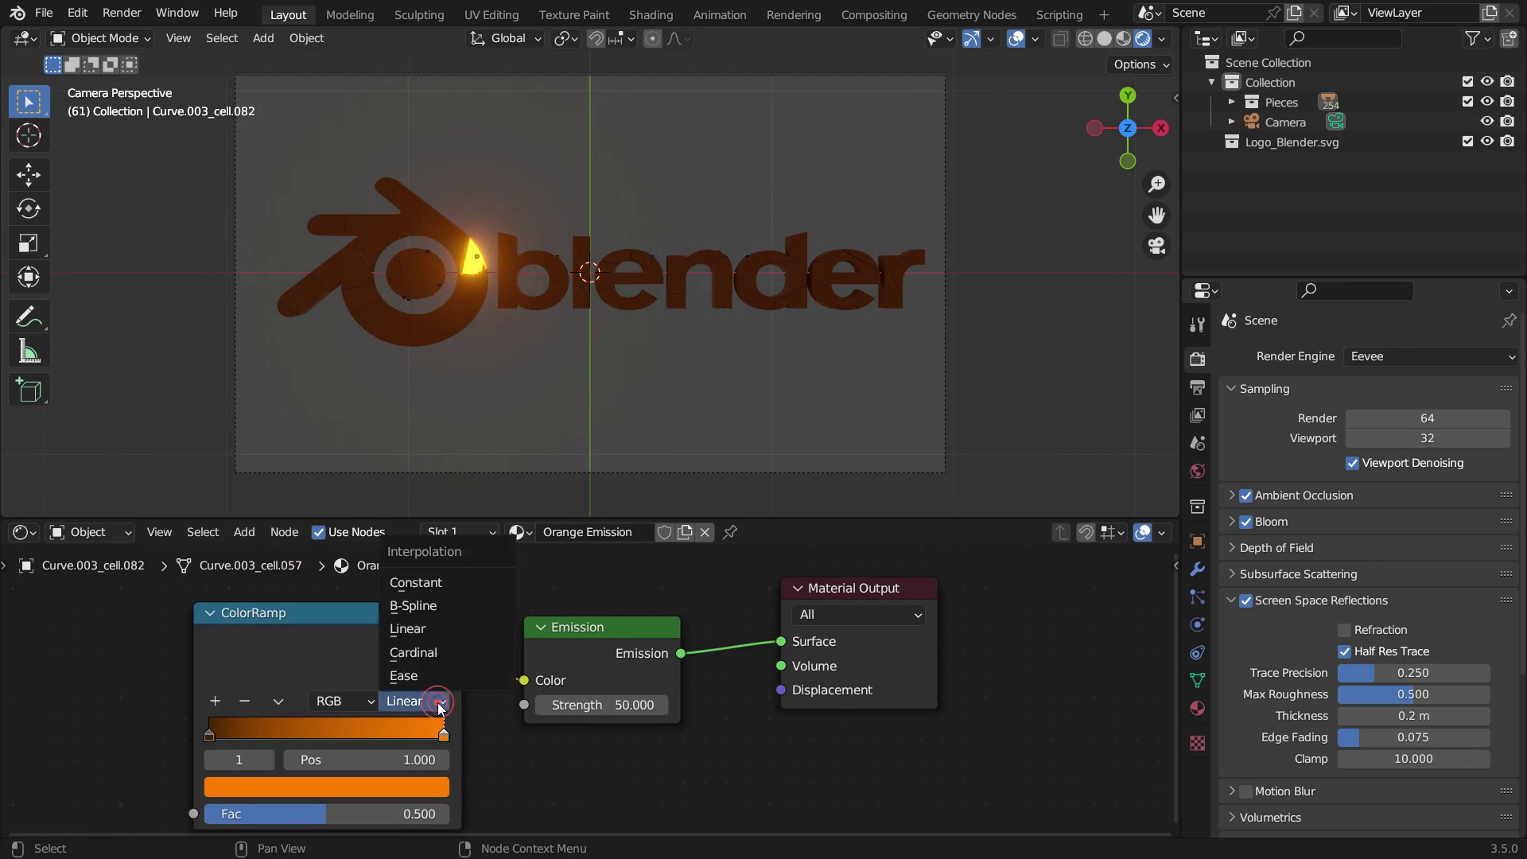
left_click(440, 609)
scroll(557, 700, "down", 2)
middle_click_drag(366, 704, 477, 689)
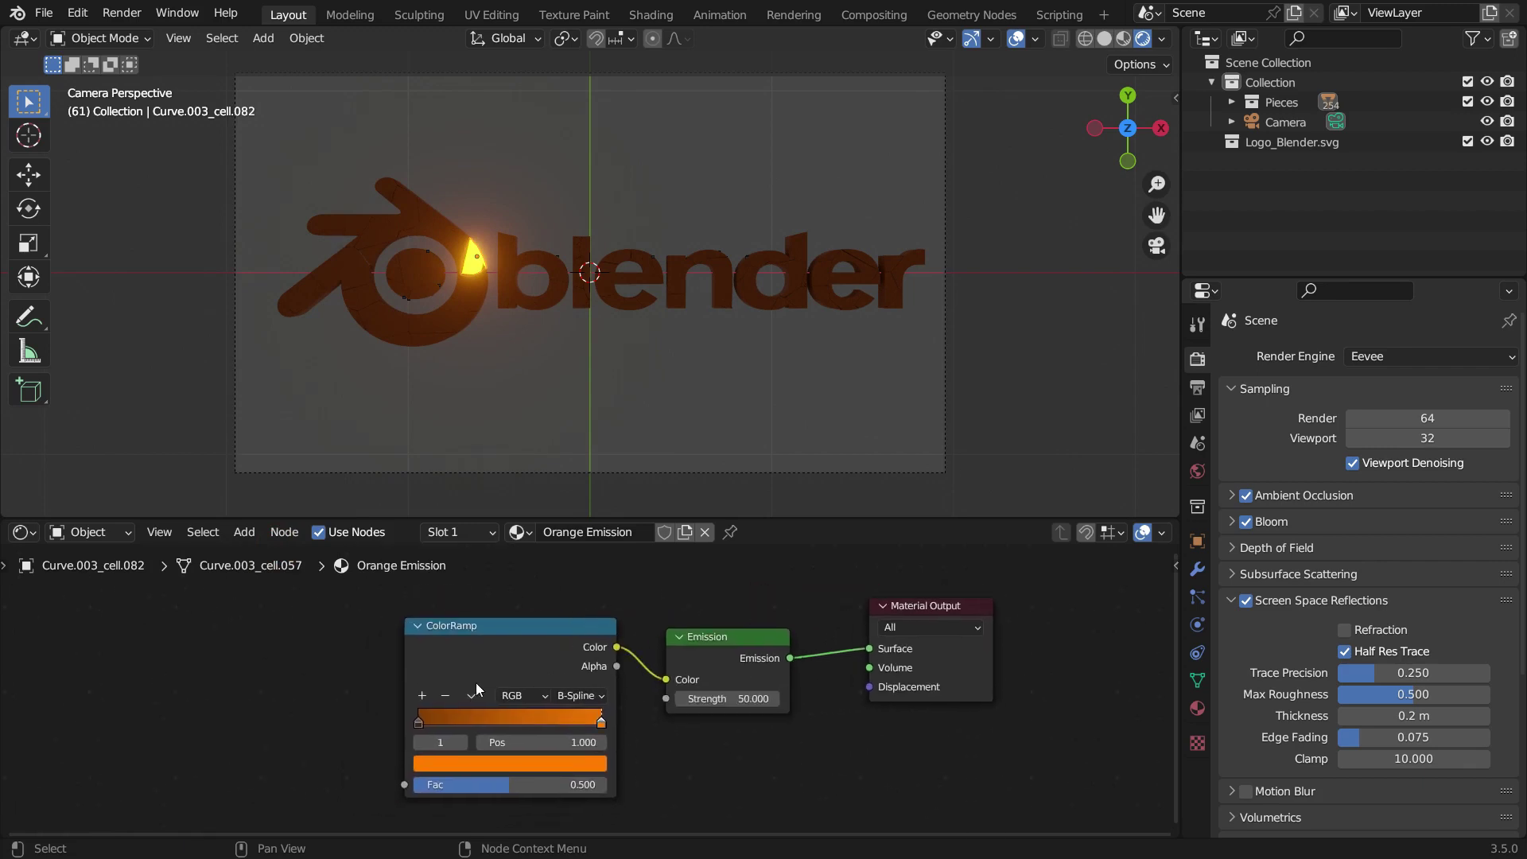
Step: Add a Layer Weight node and connect its Facing output to the ColorRamp Fac
key("shift+a")
type("la")
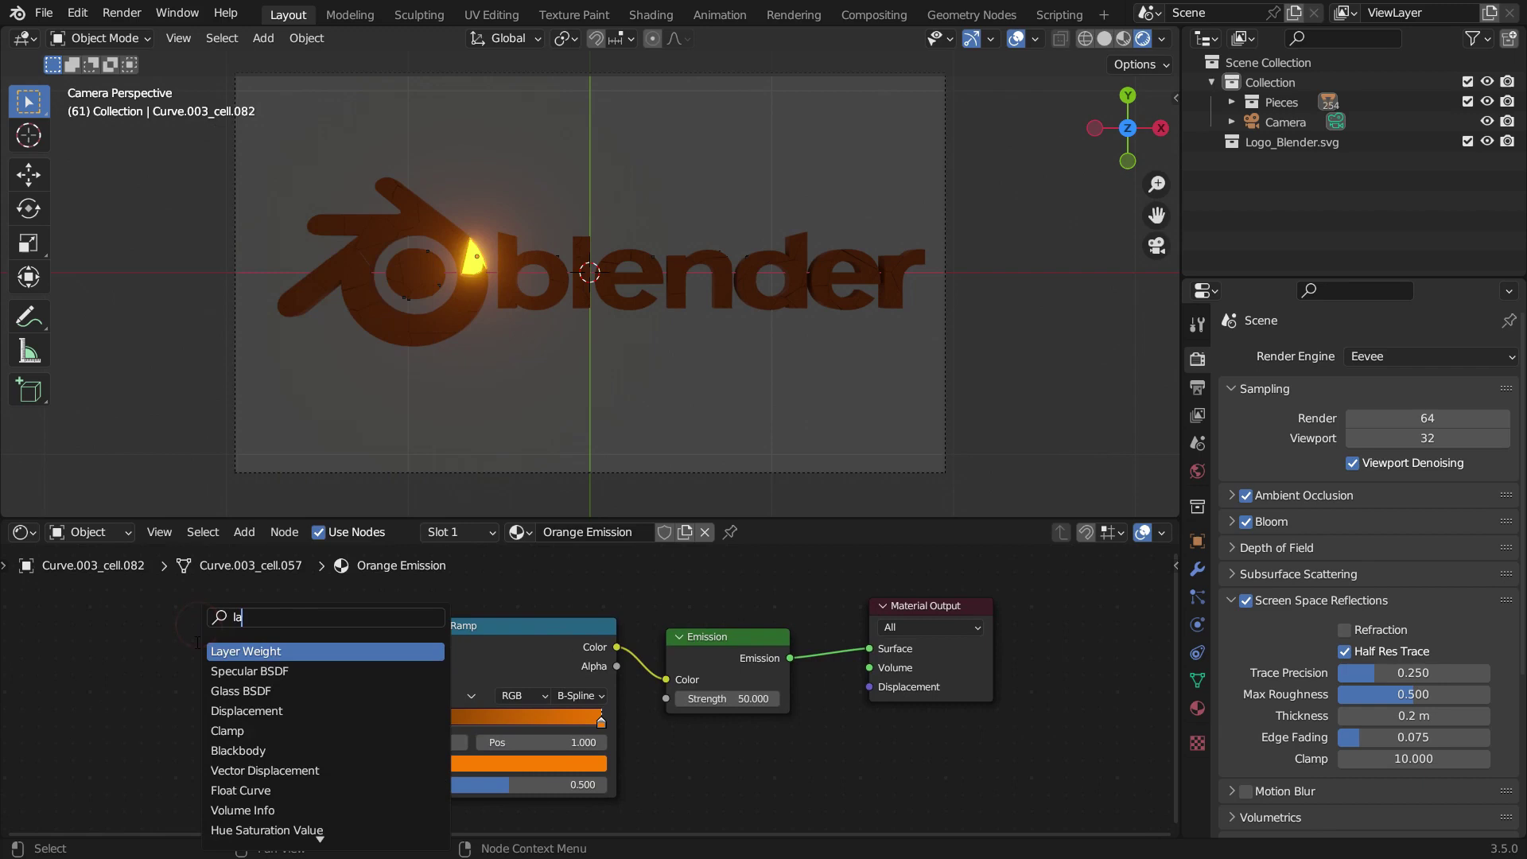
type("yer")
left_click(258, 651)
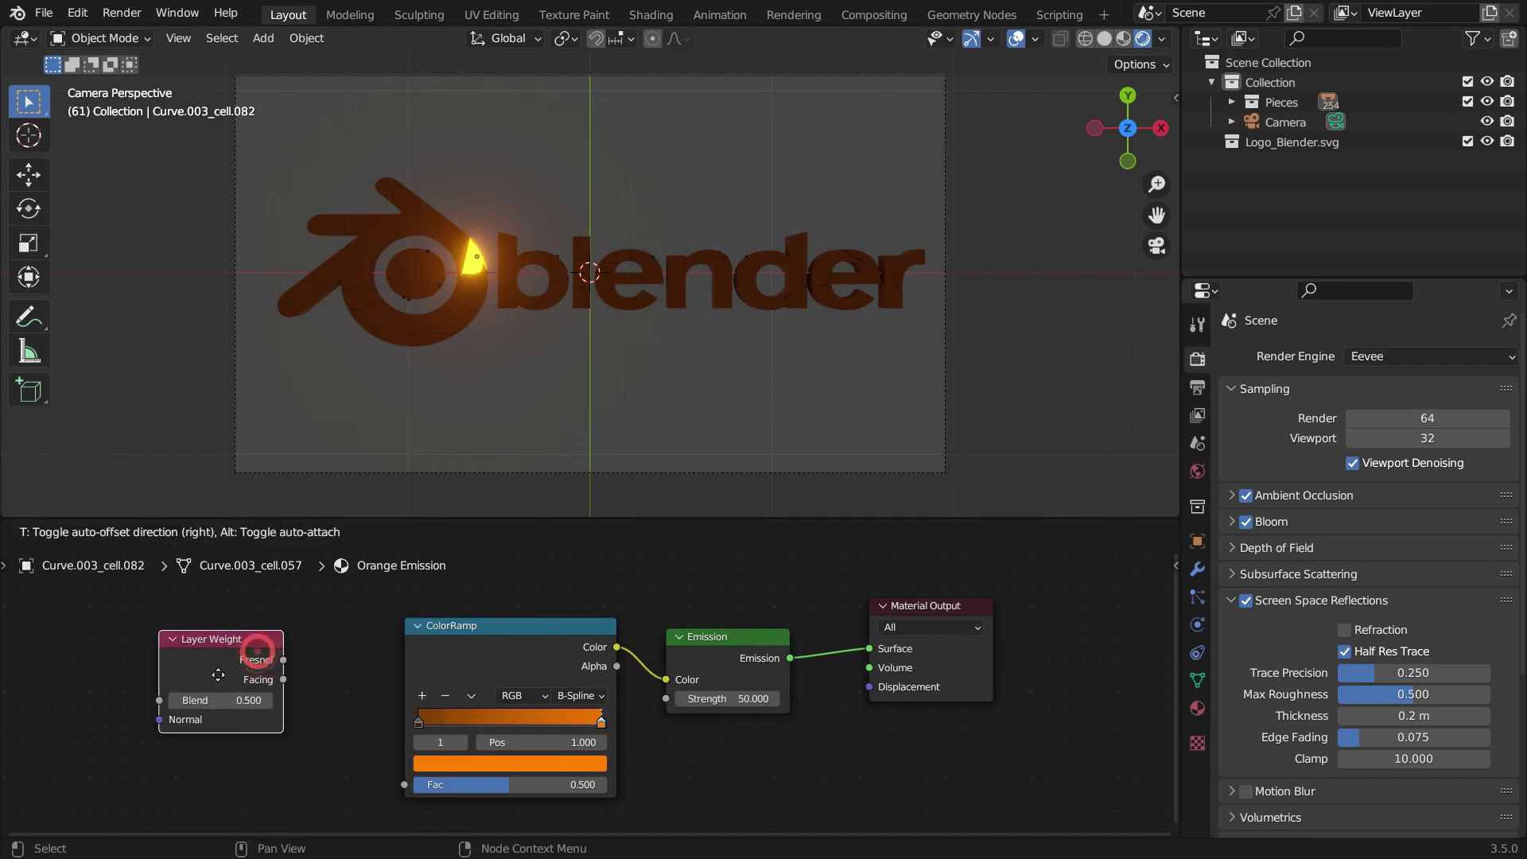
left_click(285, 681)
left_click_drag(284, 679, 408, 781)
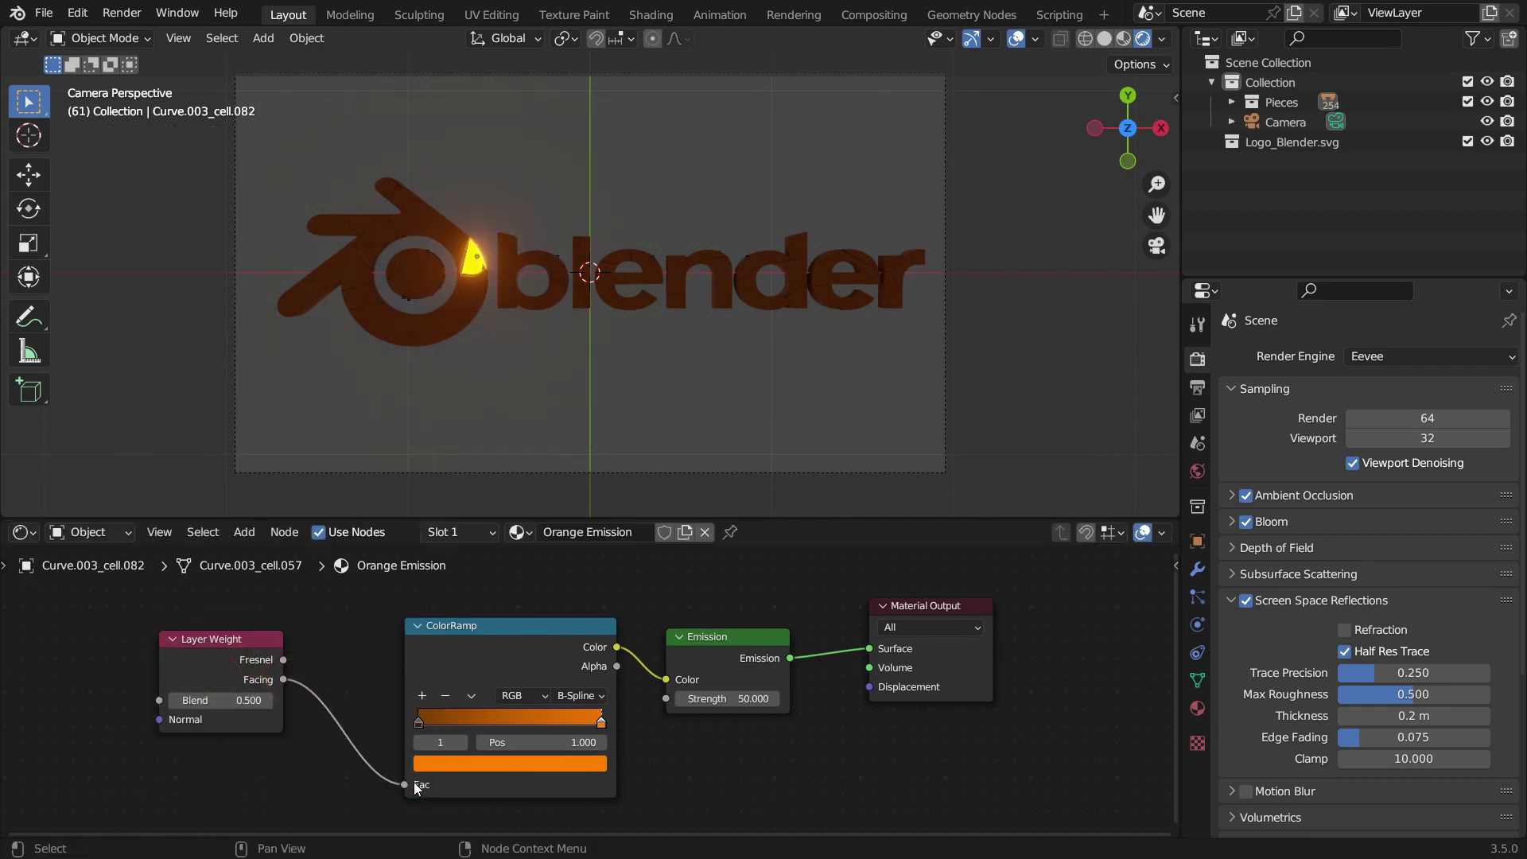
Step: Slide the ColorRamp stops inward to 0.309 and 0.432
scroll(525, 751, "up", 2)
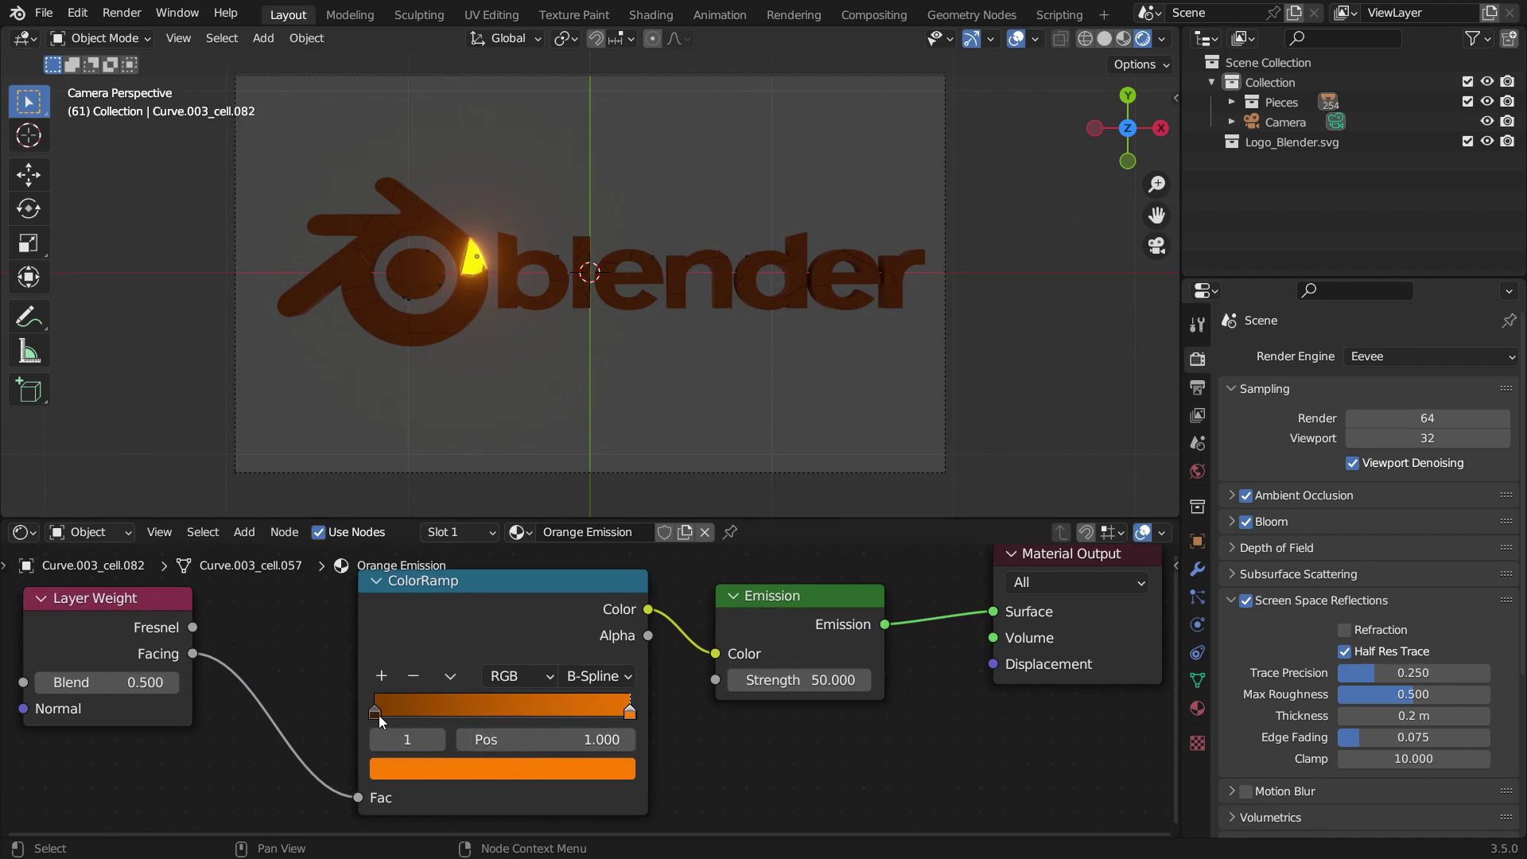
left_click_drag(379, 714, 412, 723)
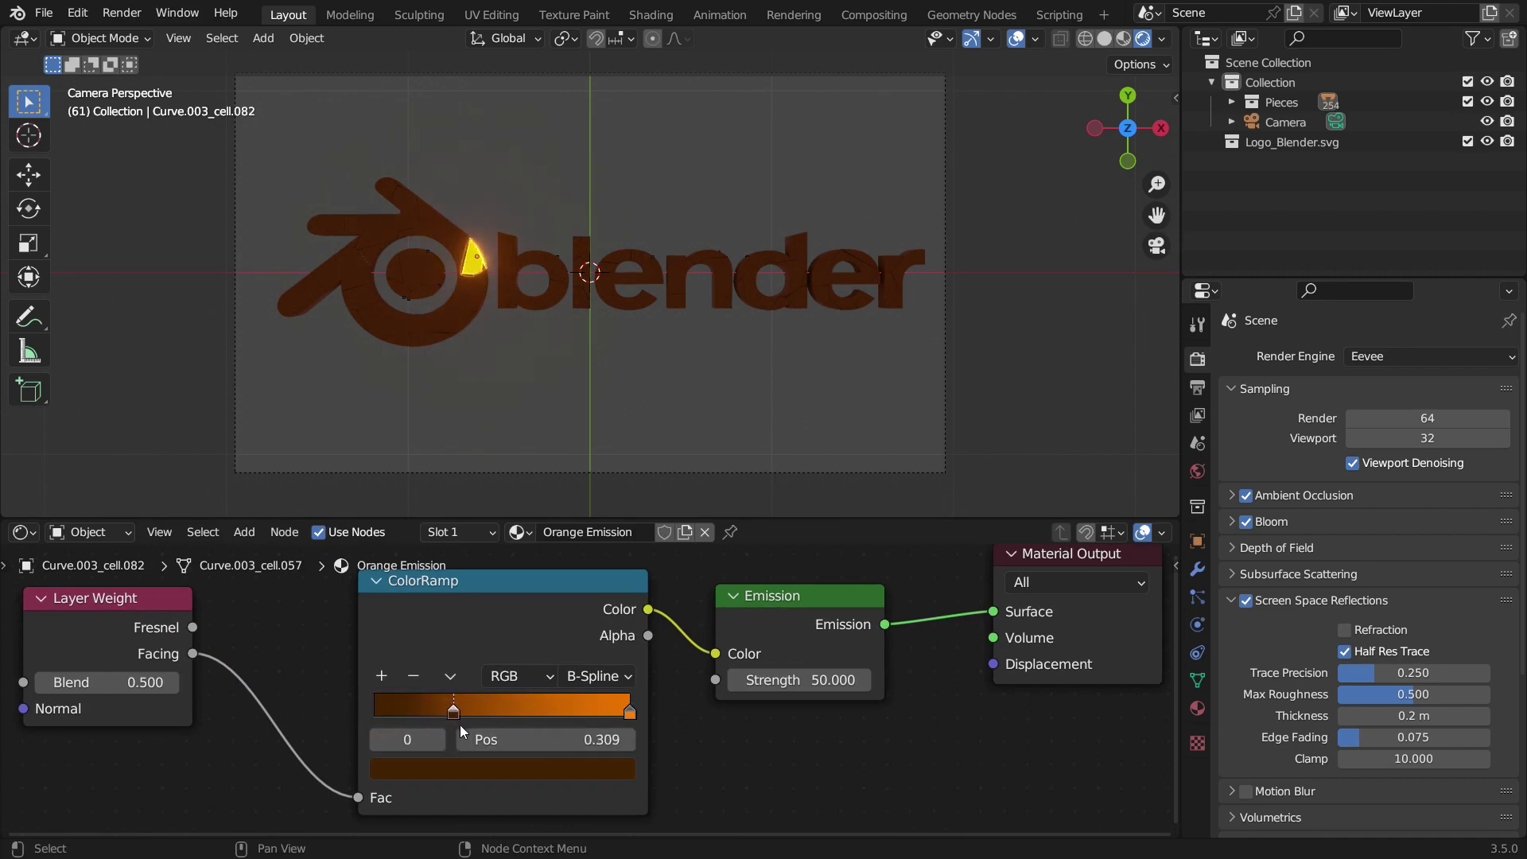
left_click_drag(624, 713, 482, 729)
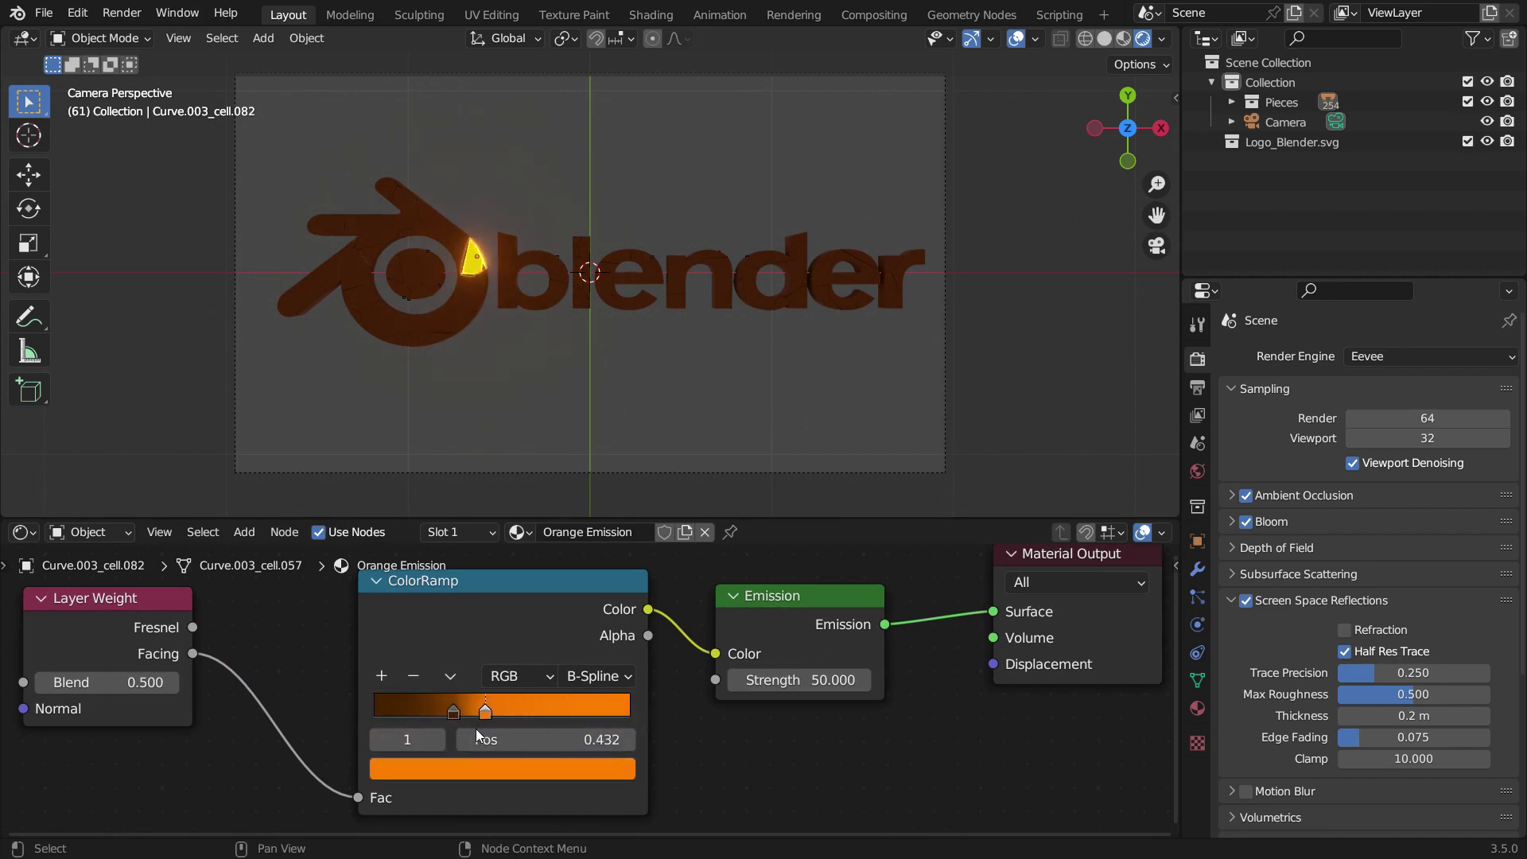
scroll(546, 692, "down", 1)
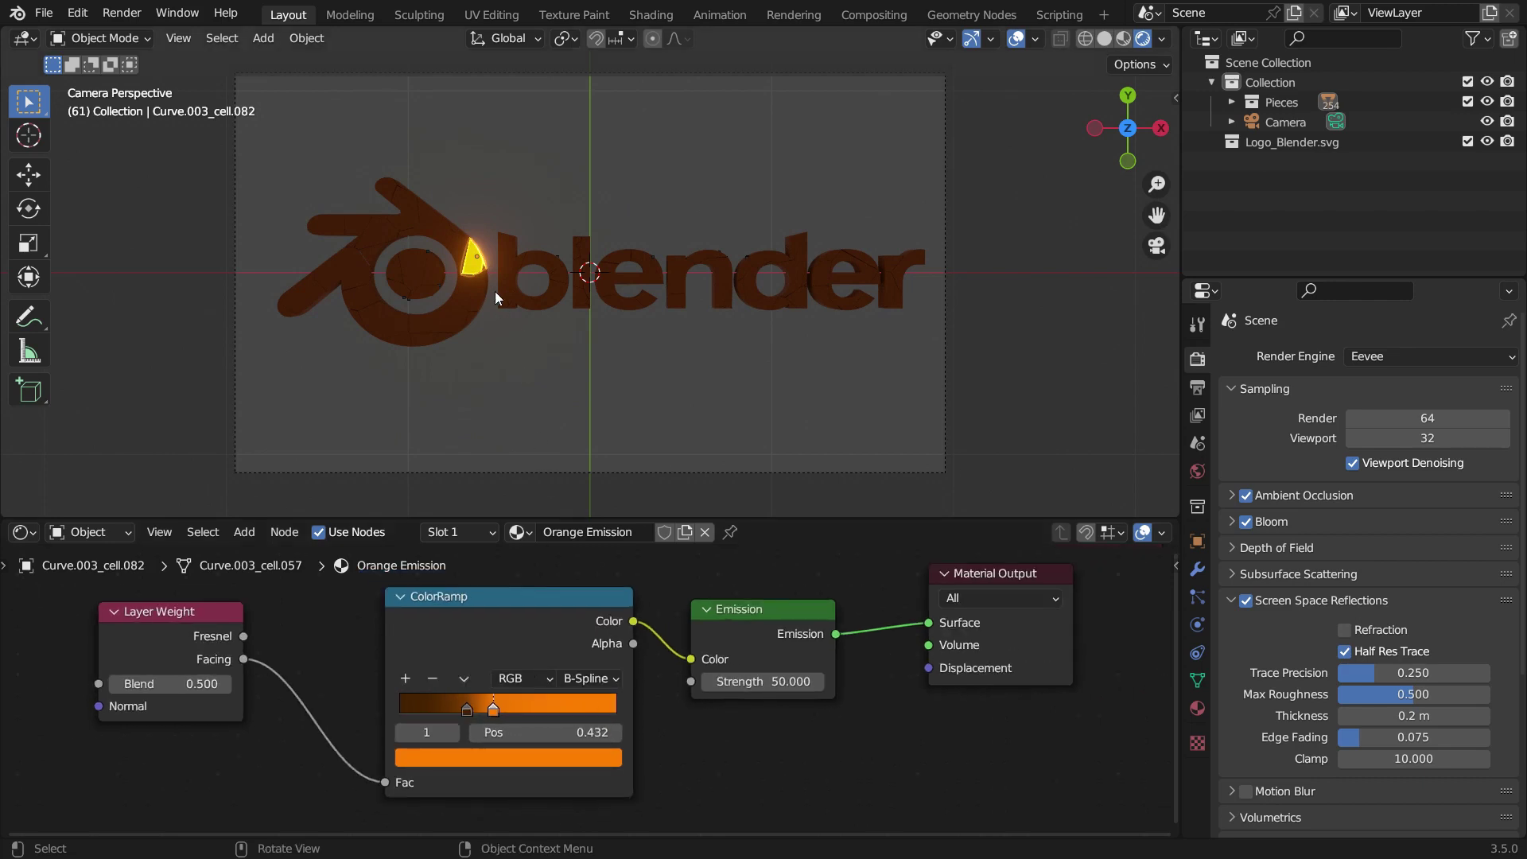
scroll(492, 271, "up", 2)
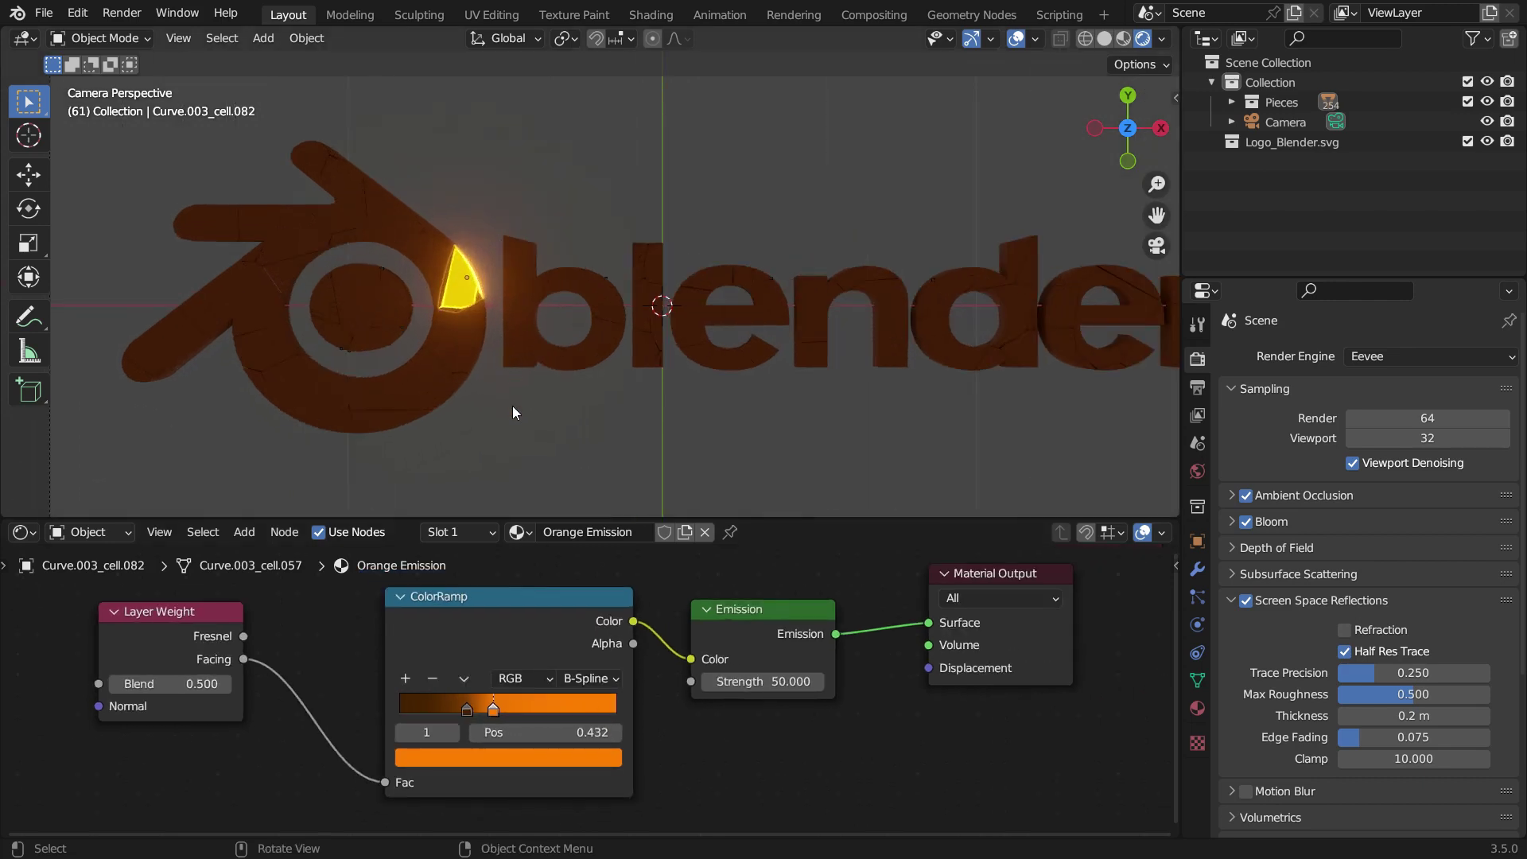
Step: In Wireframe shading, circle-select all the fractured pieces of the logo icon
key("z")
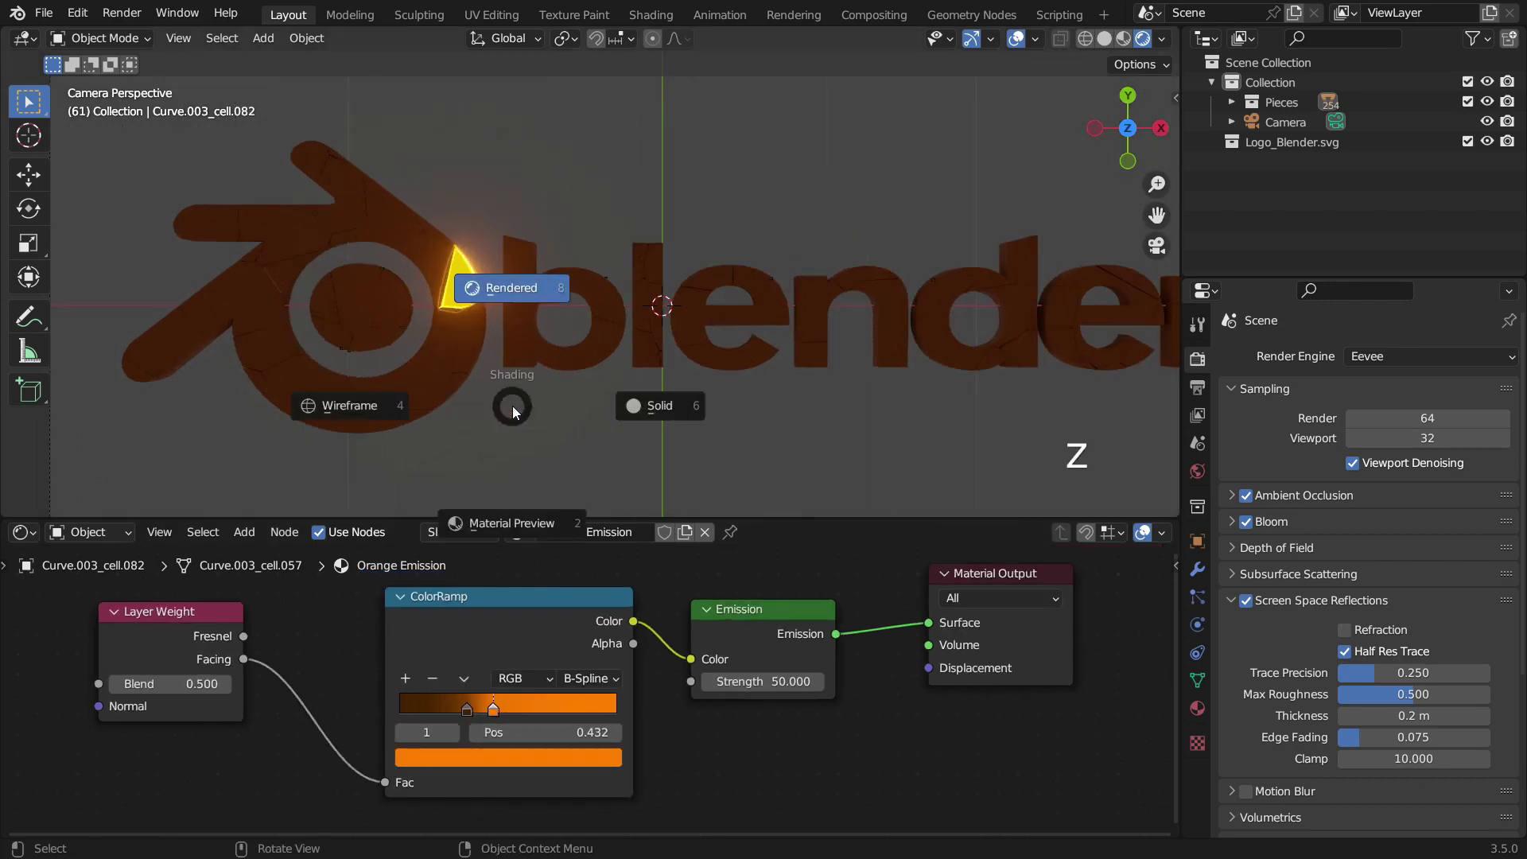
left_click(385, 404)
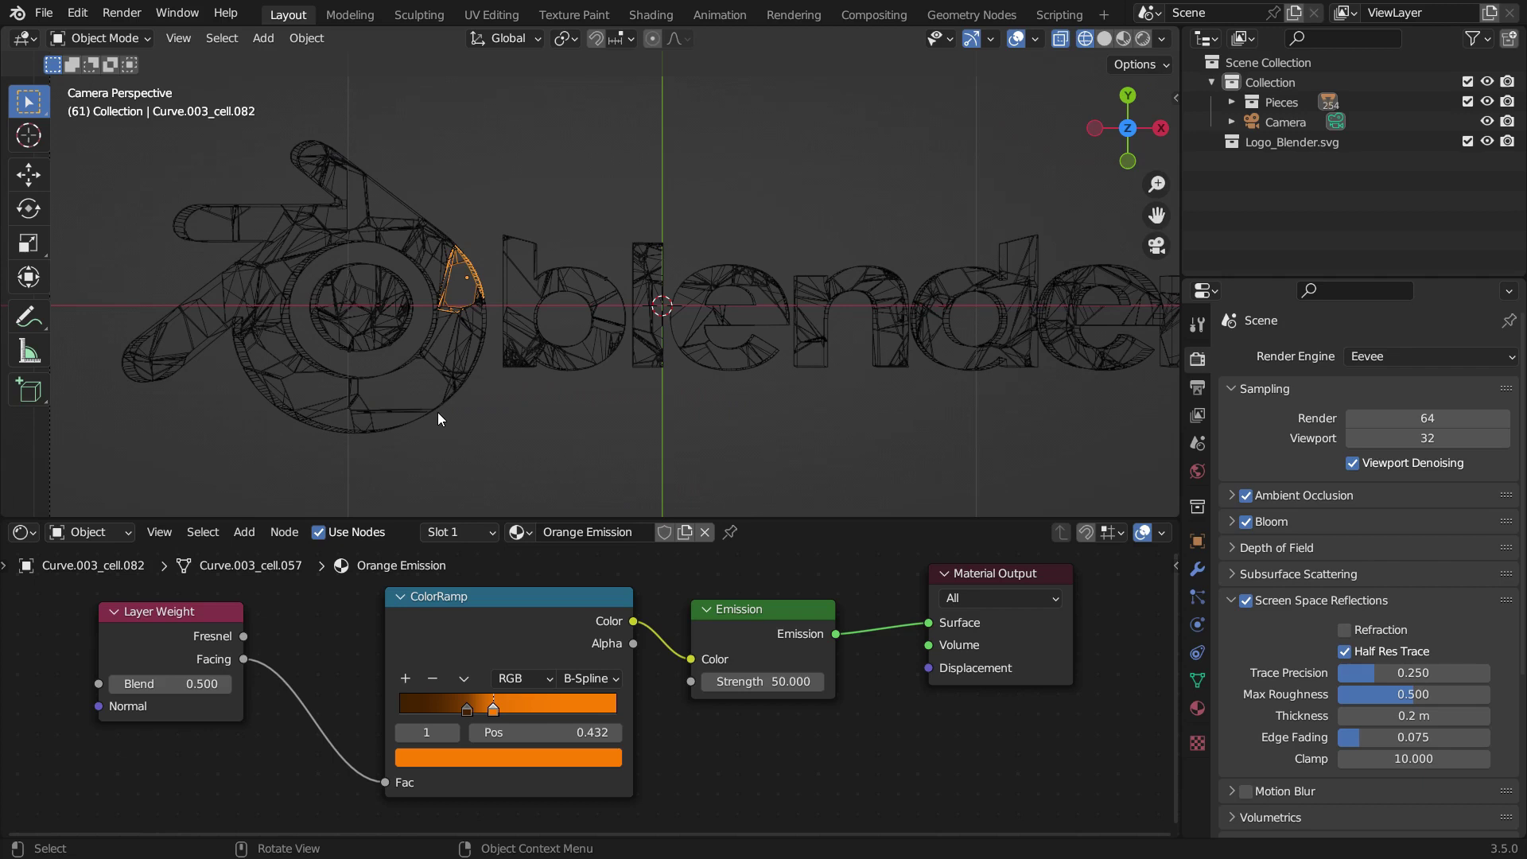
key("c")
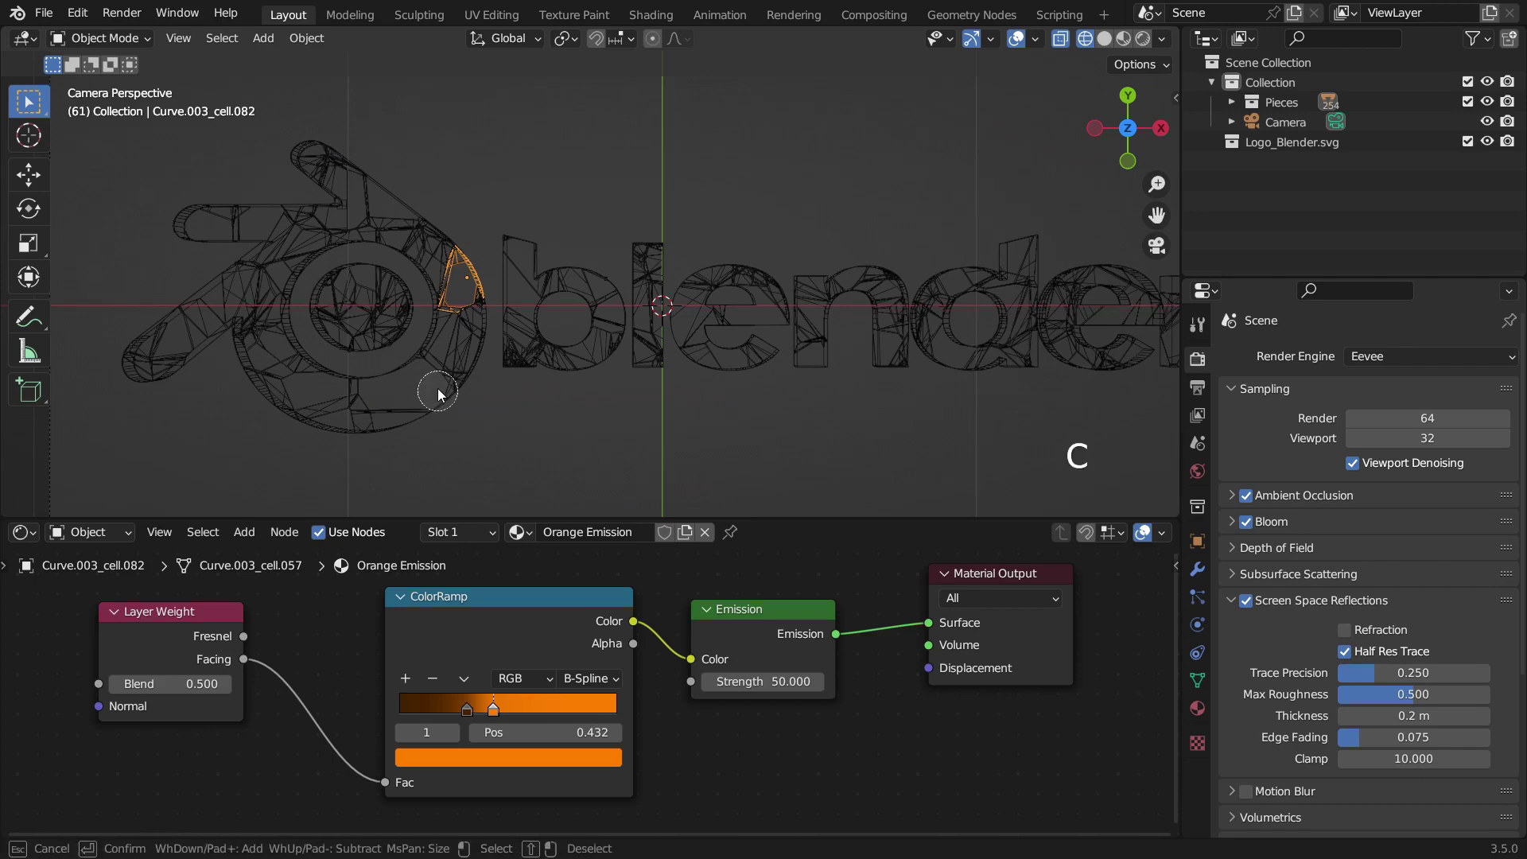
mouse_move(437, 385)
left_mouse_down()
mouse_move(451, 317)
mouse_move(466, 354)
mouse_move(357, 399)
mouse_move(400, 416)
mouse_move(306, 380)
mouse_move(260, 342)
mouse_move(178, 346)
mouse_move(222, 263)
mouse_move(242, 270)
mouse_move(190, 220)
mouse_move(291, 212)
mouse_move(274, 284)
mouse_move(328, 217)
mouse_move(364, 209)
mouse_move(411, 224)
mouse_move(396, 240)
mouse_move(443, 267)
mouse_move(440, 249)
mouse_move(259, 264)
mouse_move(225, 325)
mouse_move(356, 193)
mouse_move(456, 267)
mouse_move(471, 313)
mouse_move(368, 434)
left_mouse_up()
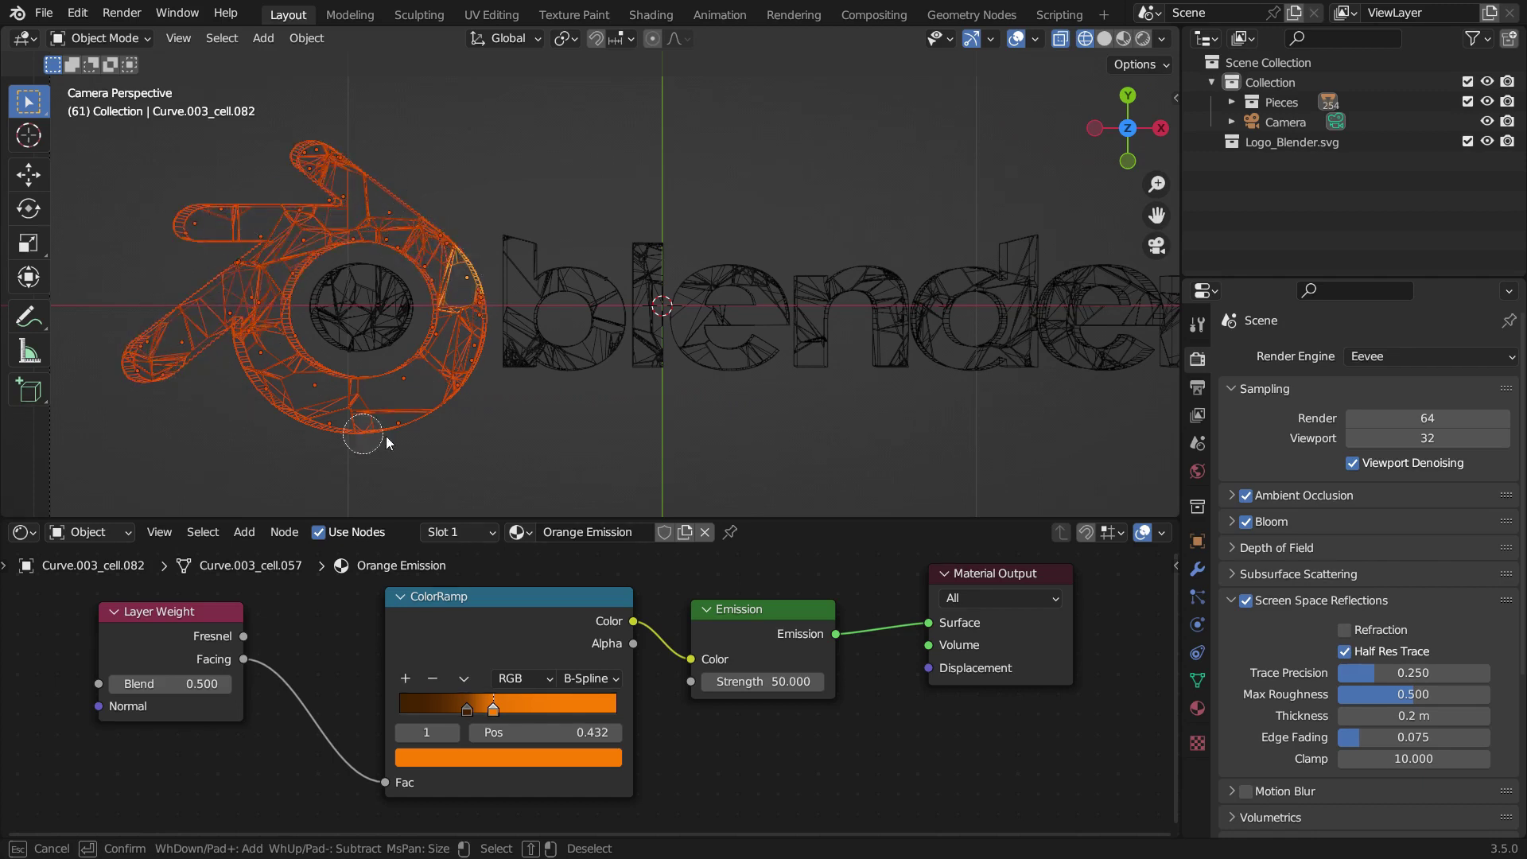
key("Escape")
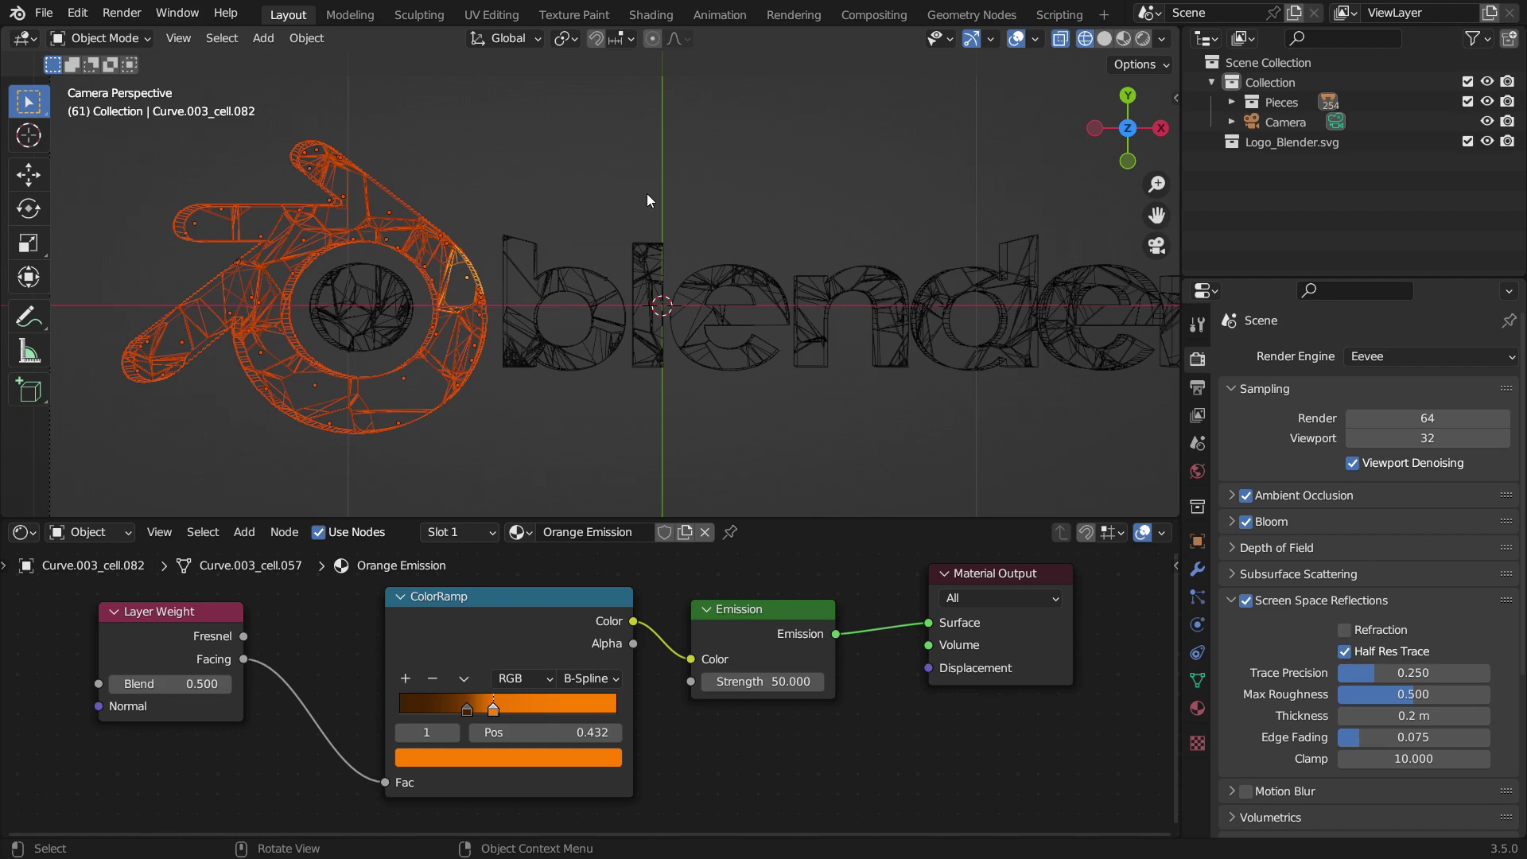
Step: Switch to rendered shading and link the Orange Emission material to all selected icon pieces
key("z")
left_click(661, 80)
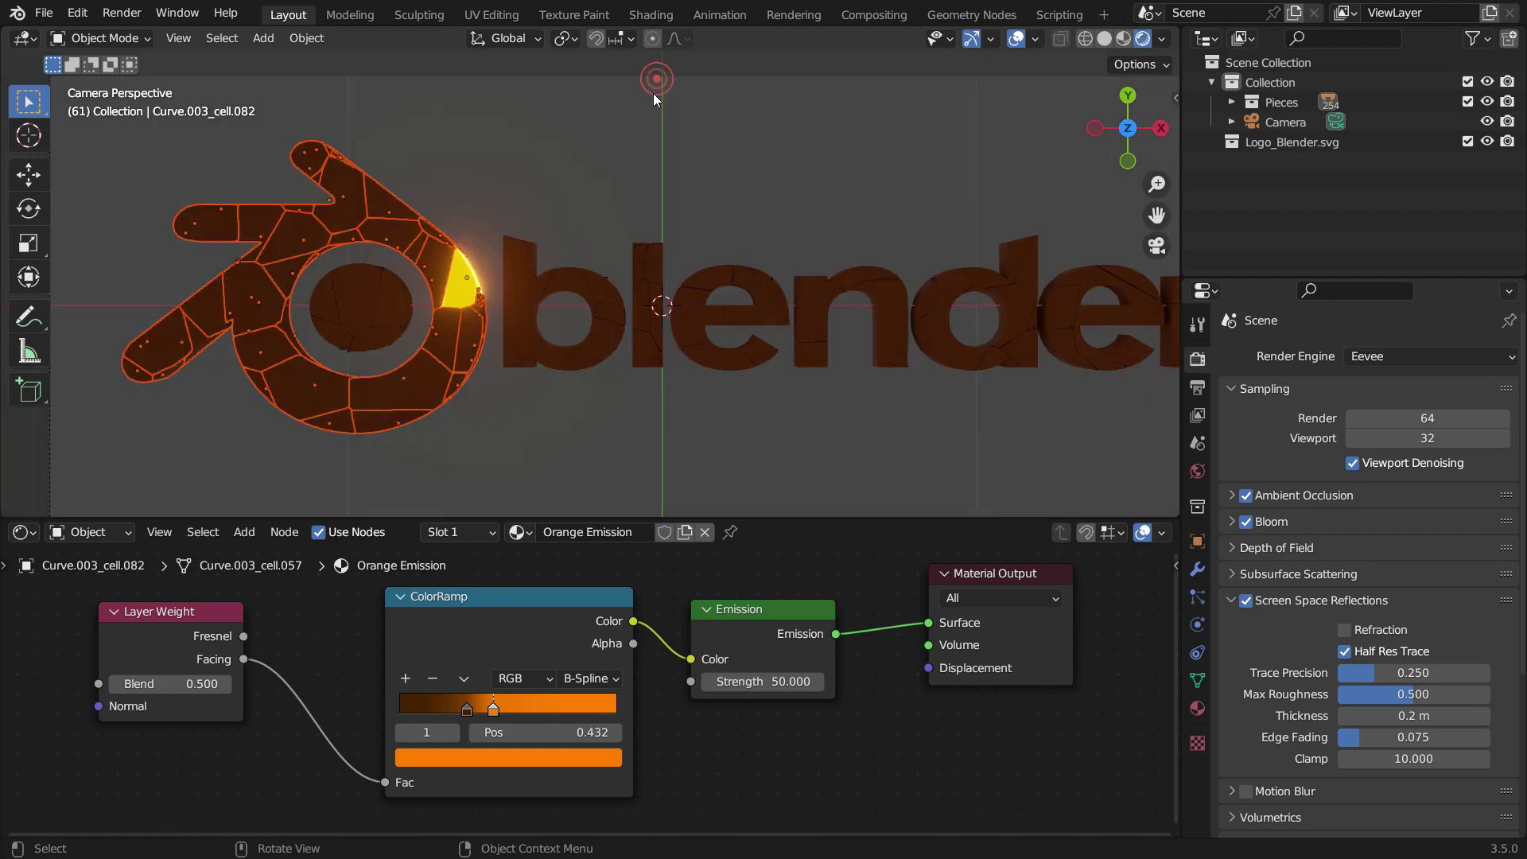
key("ctrl+l")
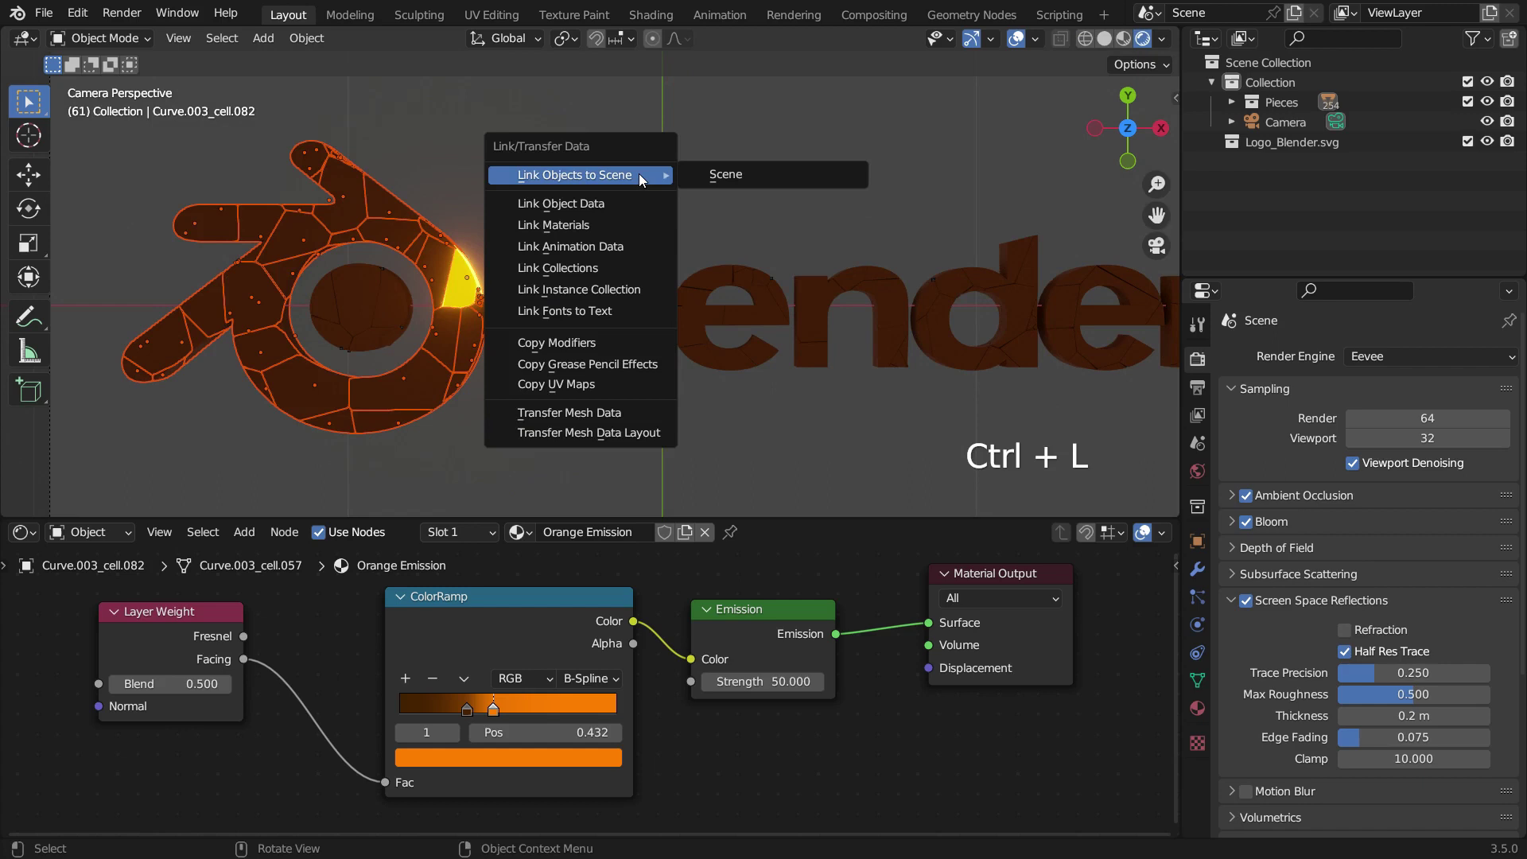
left_click(637, 225)
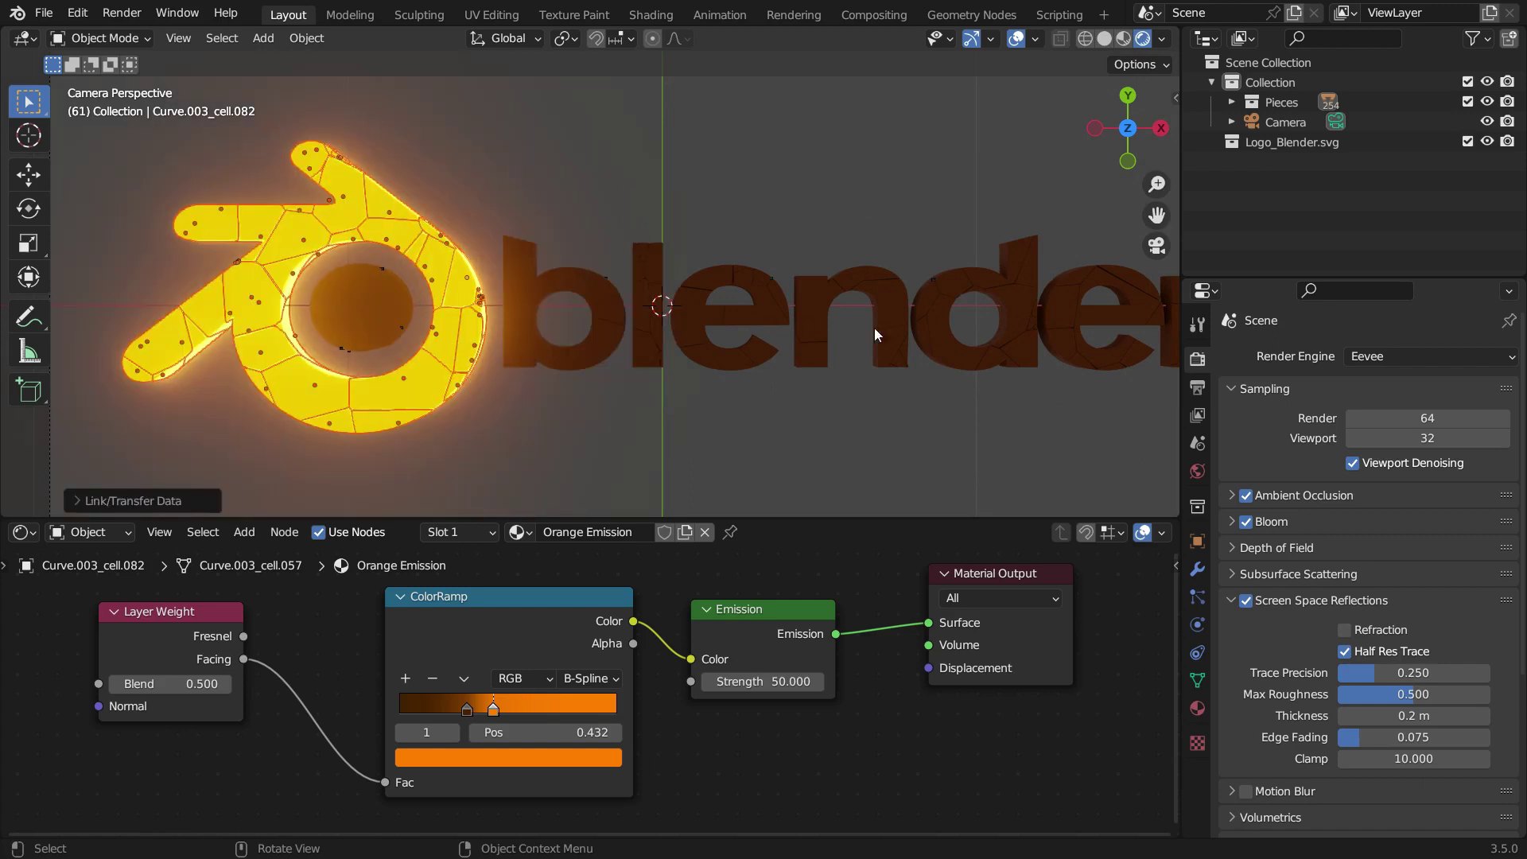
Step: Set Bloom radius to 5 and intensity to 0.04
scroll(1276, 469, "down", 2)
left_click(1273, 460)
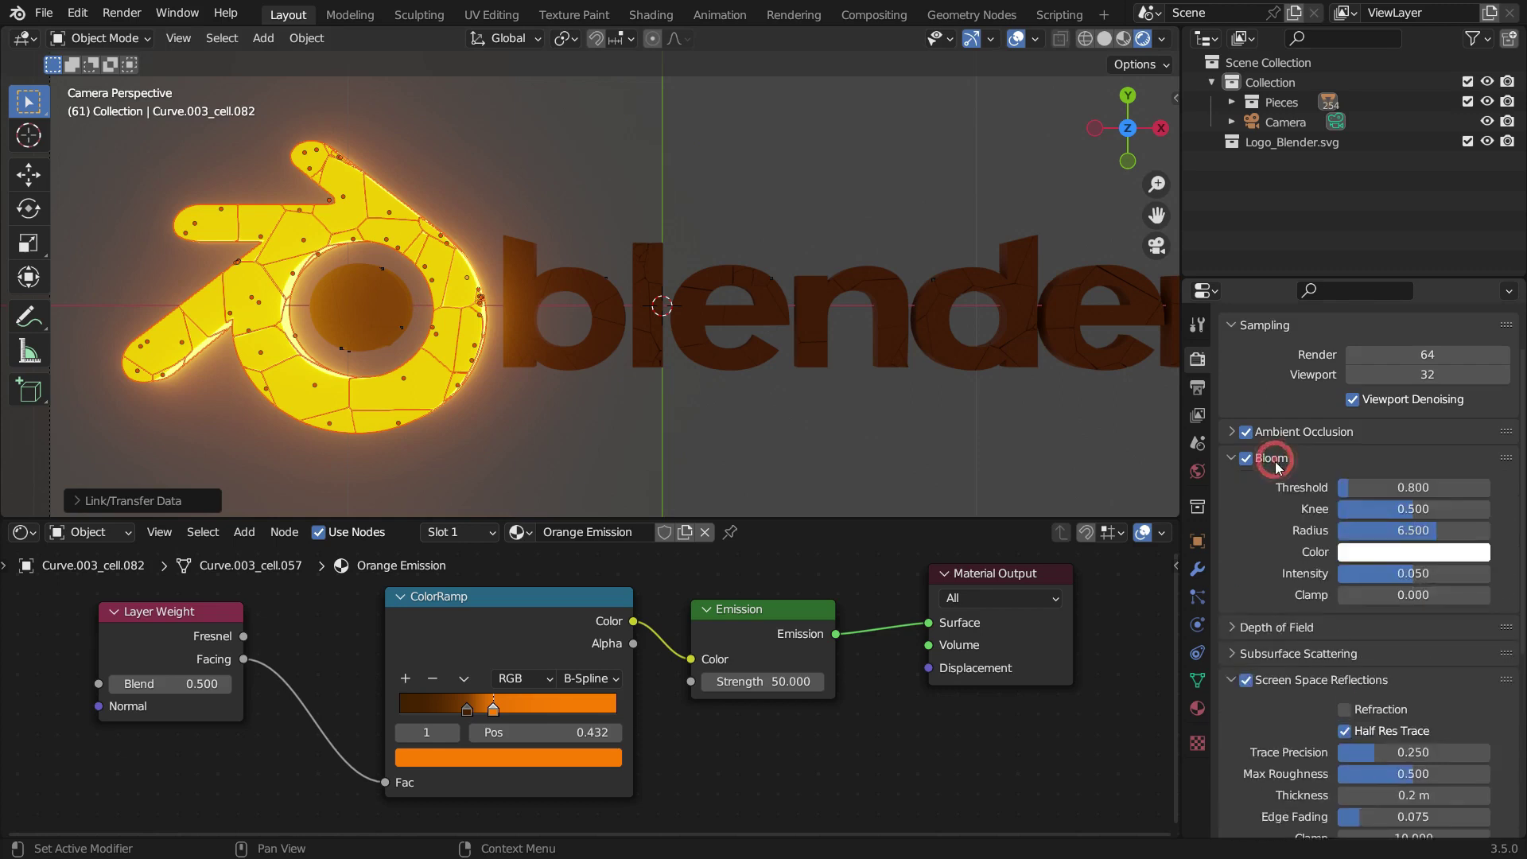
scroll(1277, 465, "down", 3)
left_click(1393, 436)
type("5")
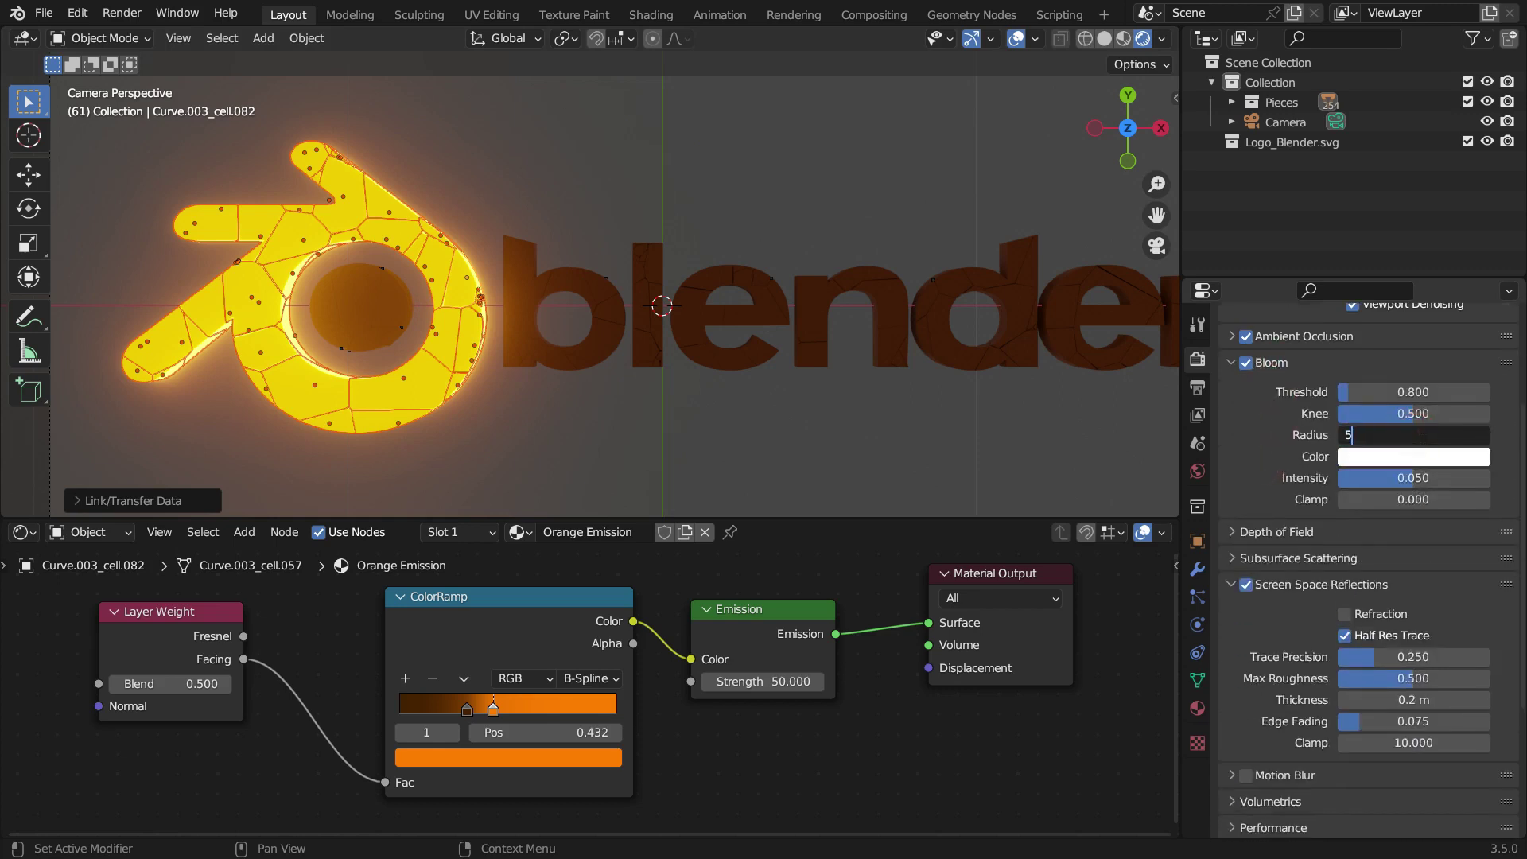
key("Return")
left_click(1416, 478)
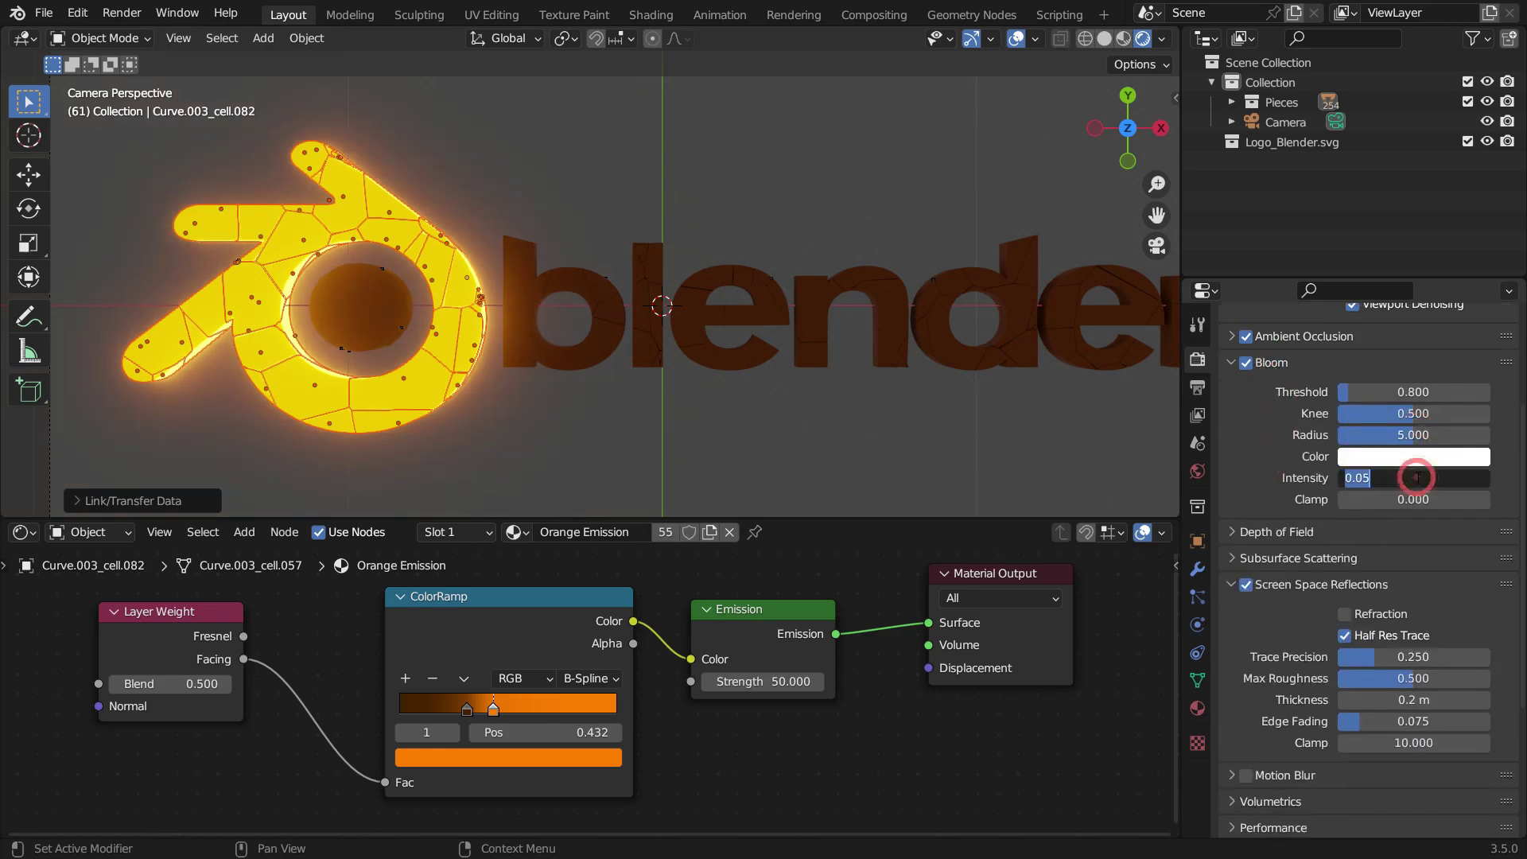
type("0.04")
key("Return")
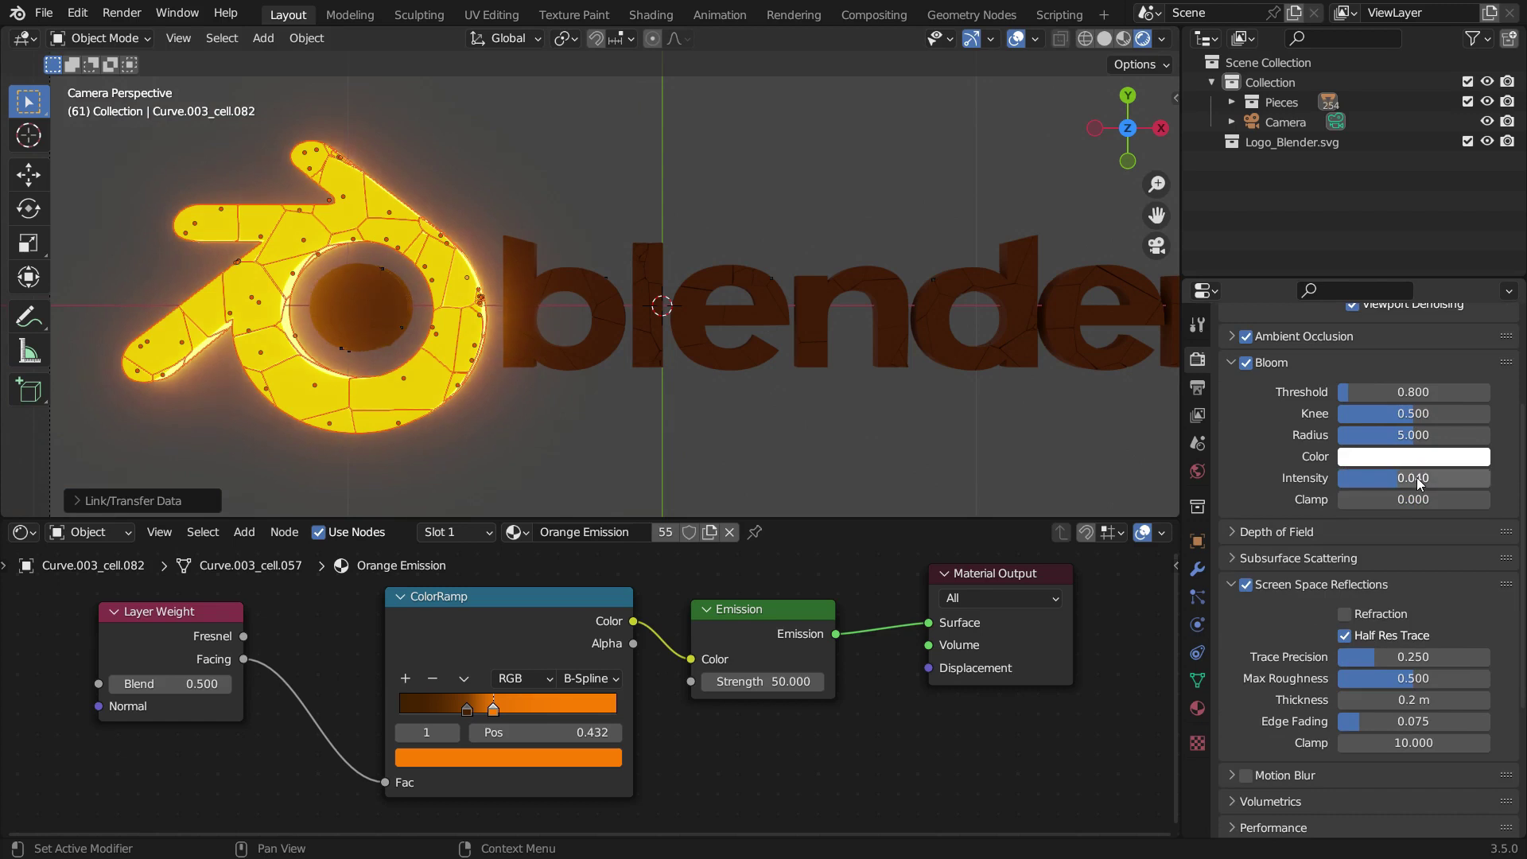
Step: Copy the four glow nodes from the orange material's node tree
scroll(513, 666, "down", 2)
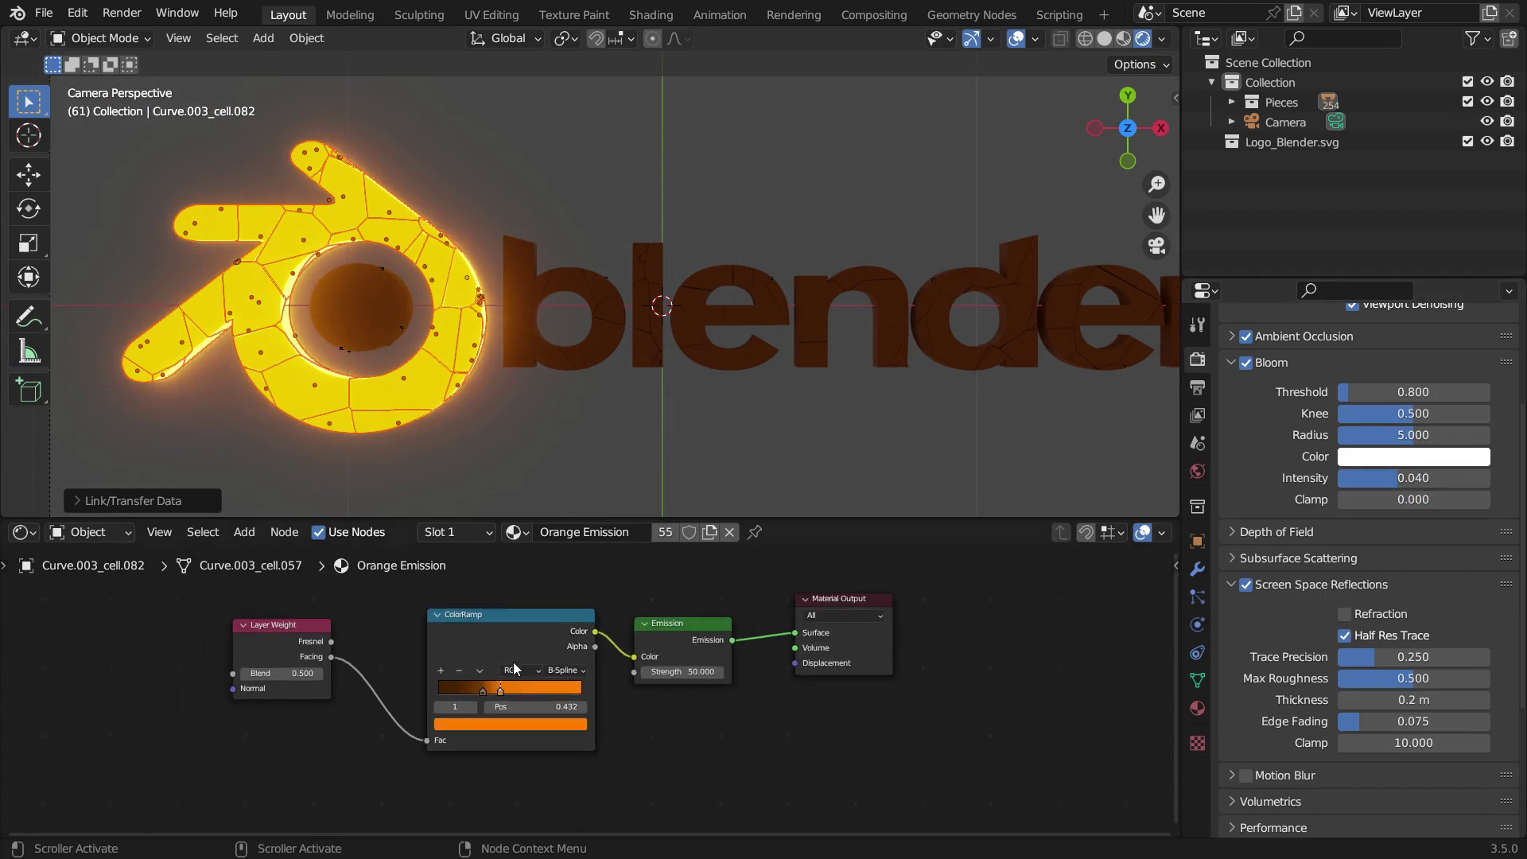
left_click_drag(184, 603, 999, 765)
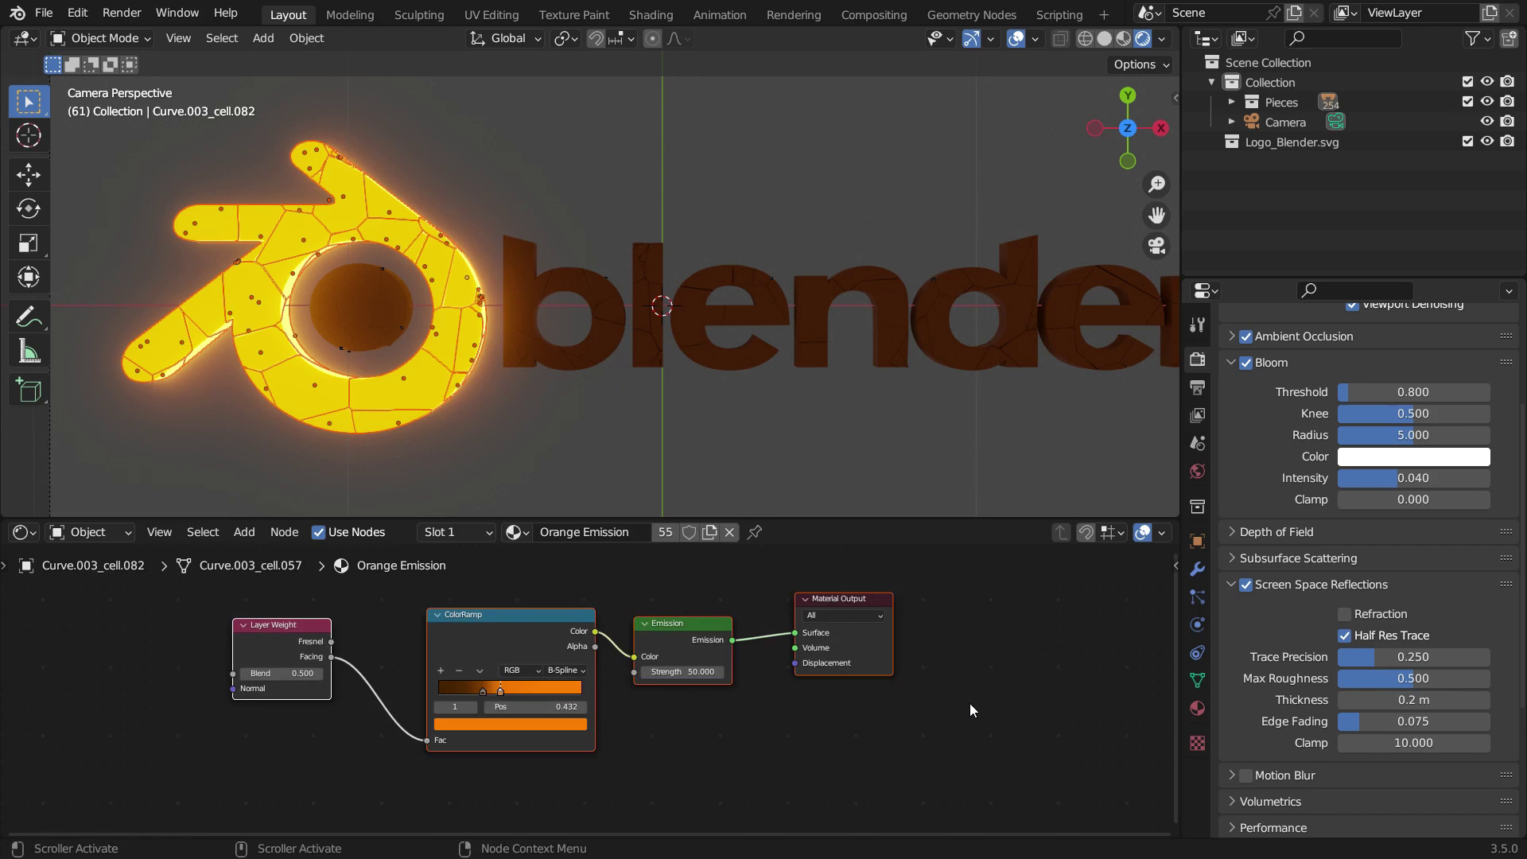
key("ctrl+c")
Step: Give a letter-e piece a new material holding the pasted glow nodes, naming it Blue Emission
scroll(566, 372, "down", 1)
left_click(708, 326)
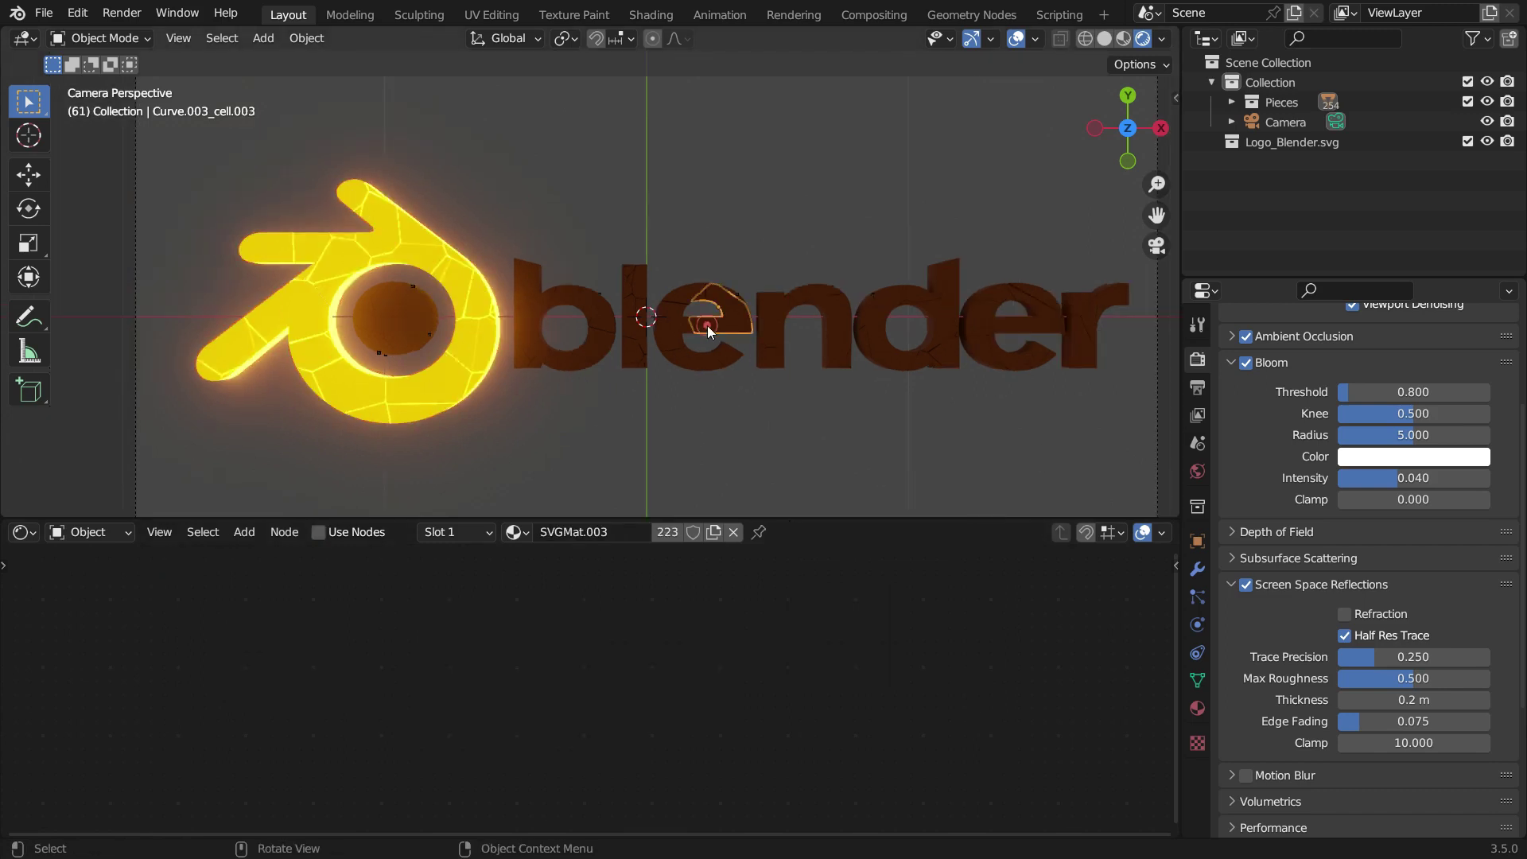
left_click(732, 533)
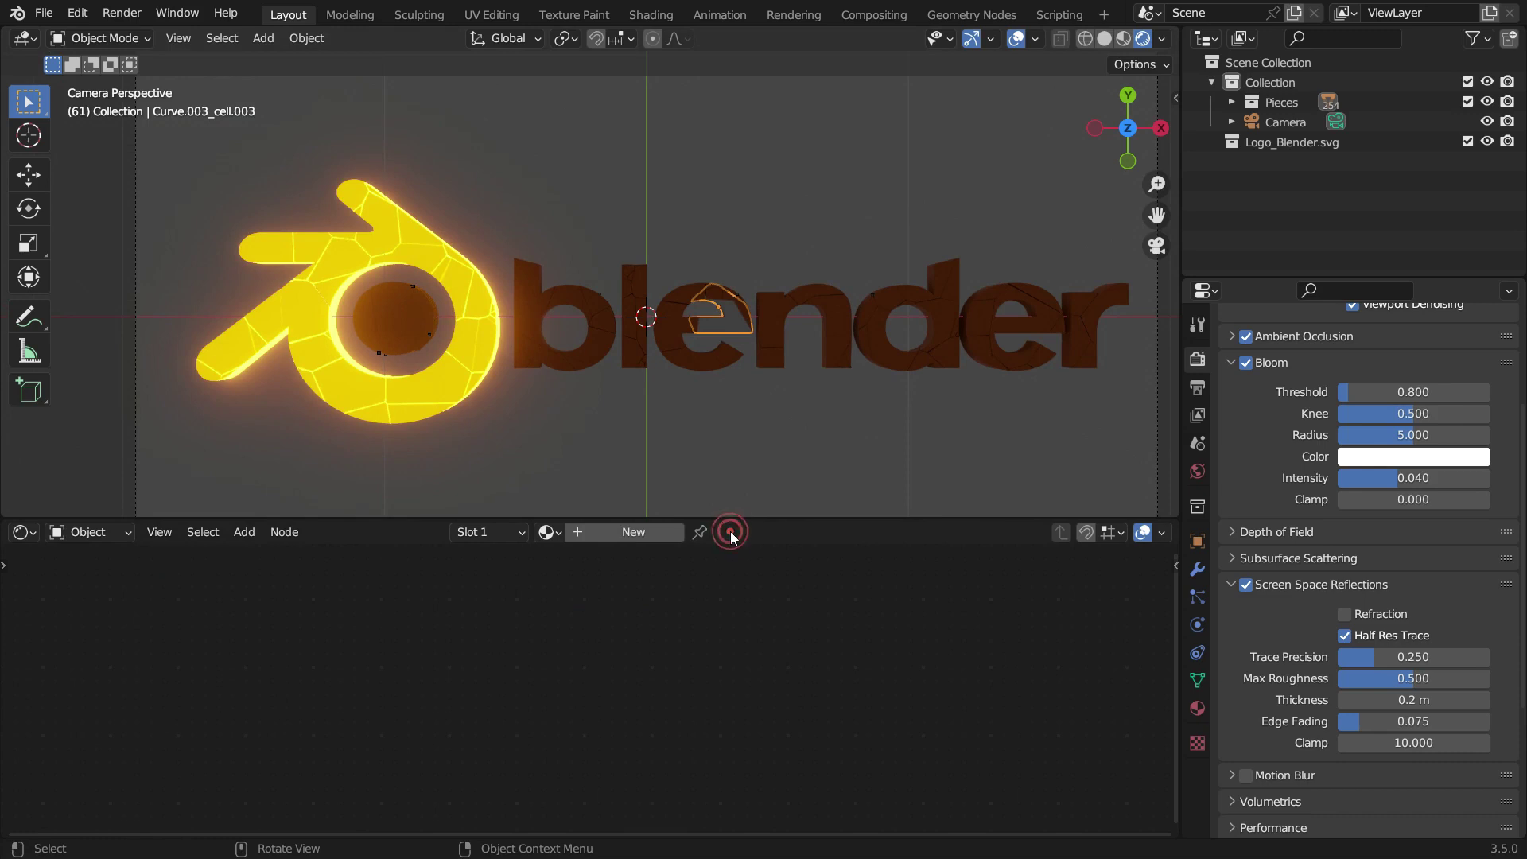
left_click(627, 533)
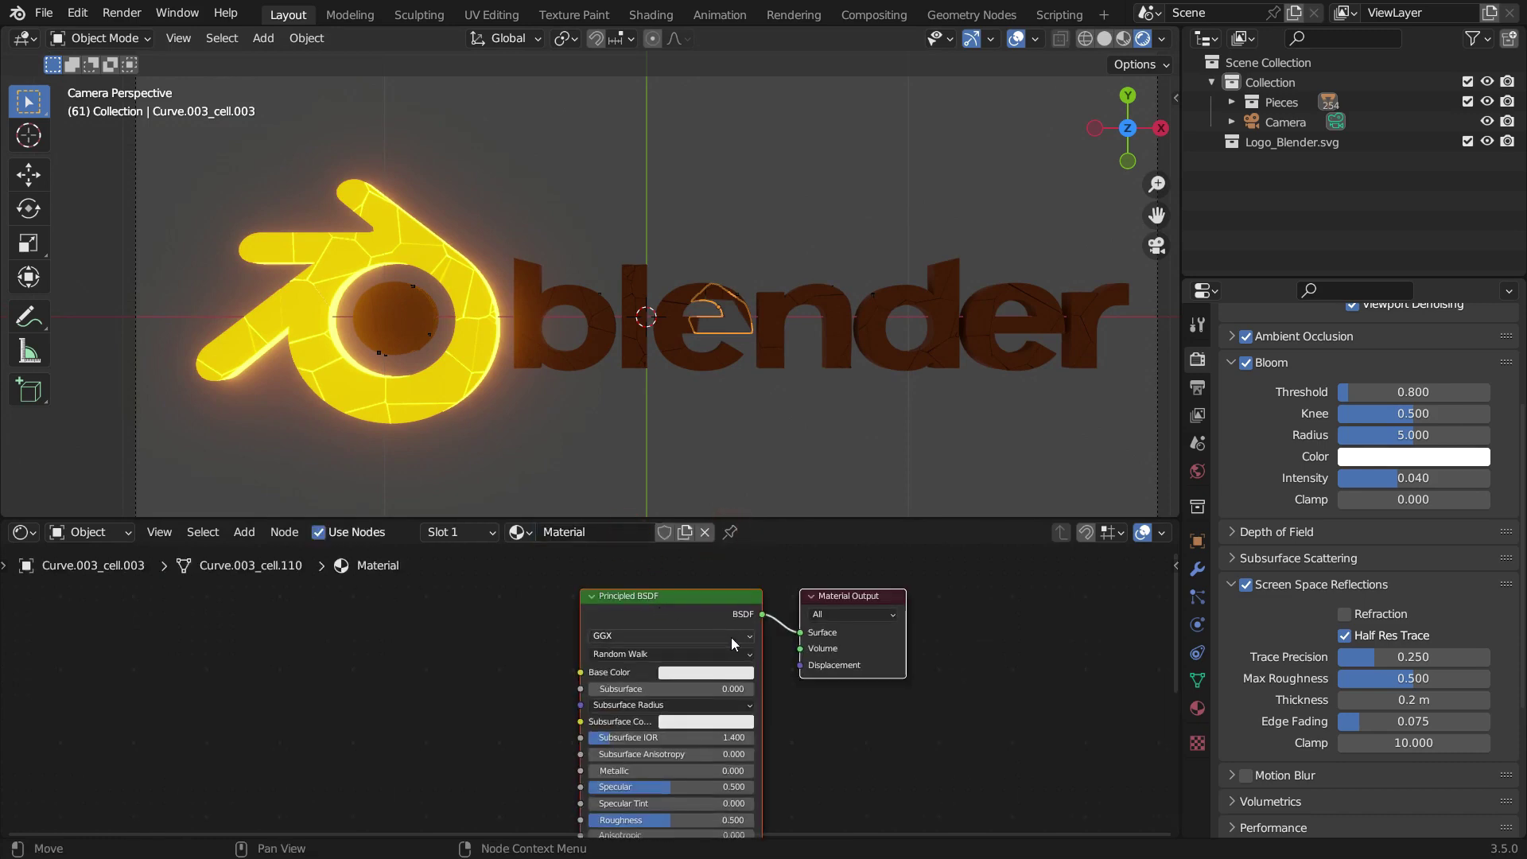
key("Delete")
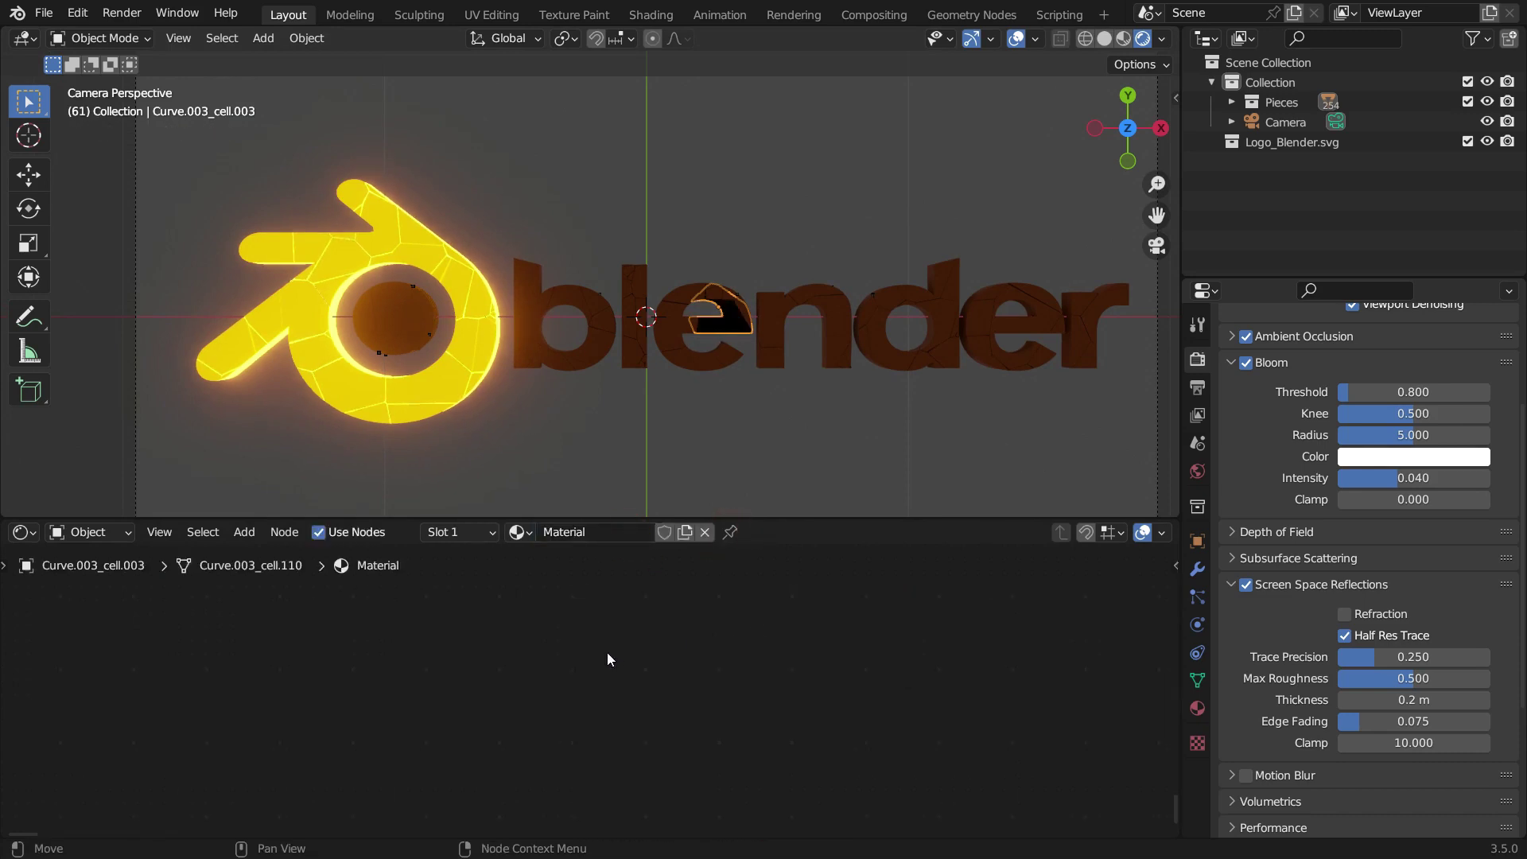
key("ctrl+v")
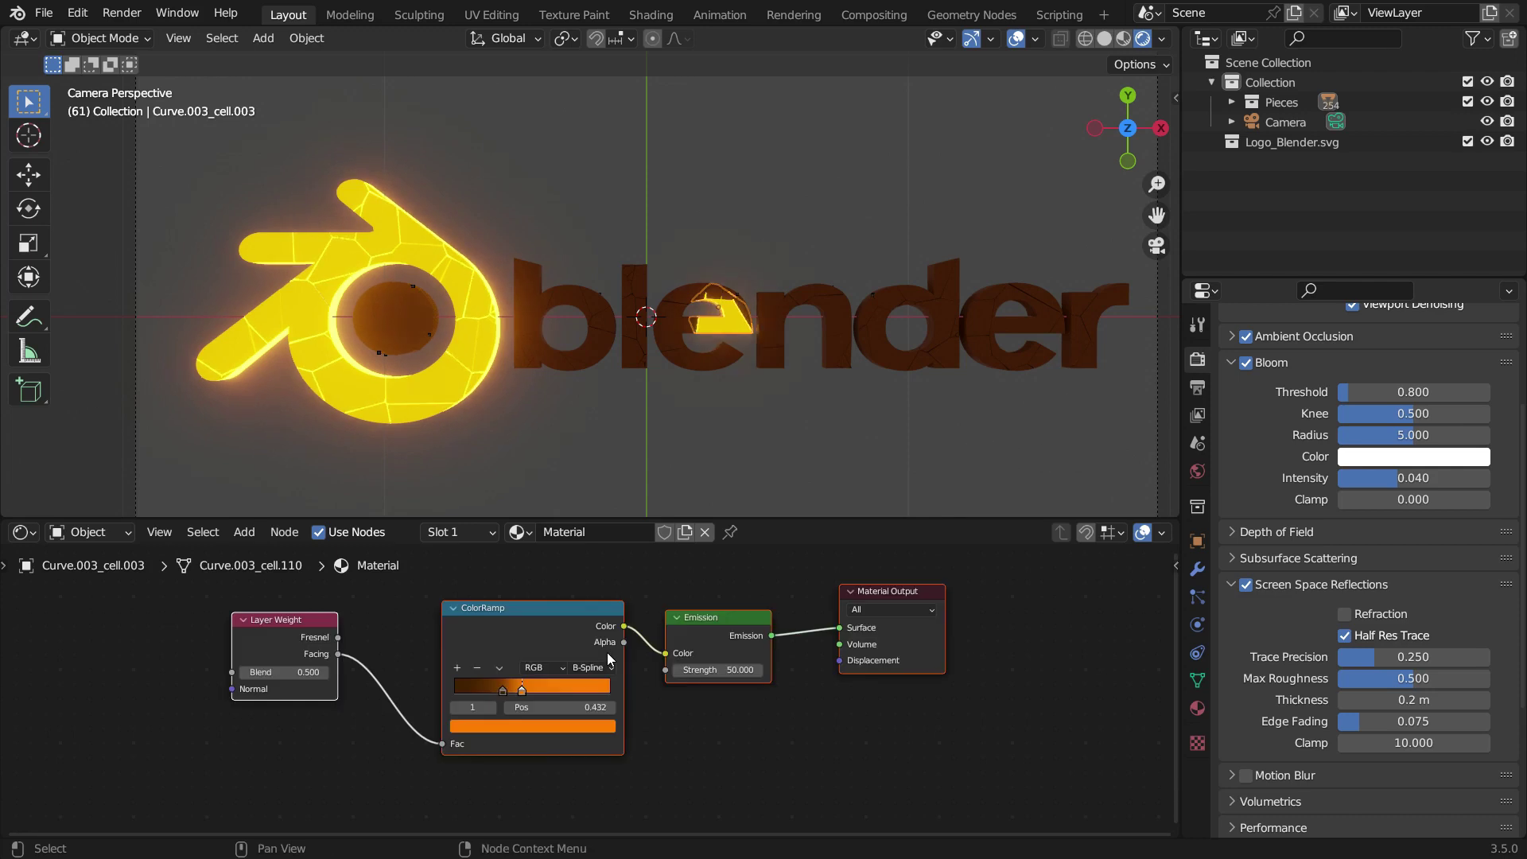
double_click(599, 532)
type("Blue Emission")
Step: Recolour the ramp's two stops from orange to near-black navy and bright blue
key("Return")
scroll(509, 691, "up", 4)
left_click(496, 689)
left_click(497, 769)
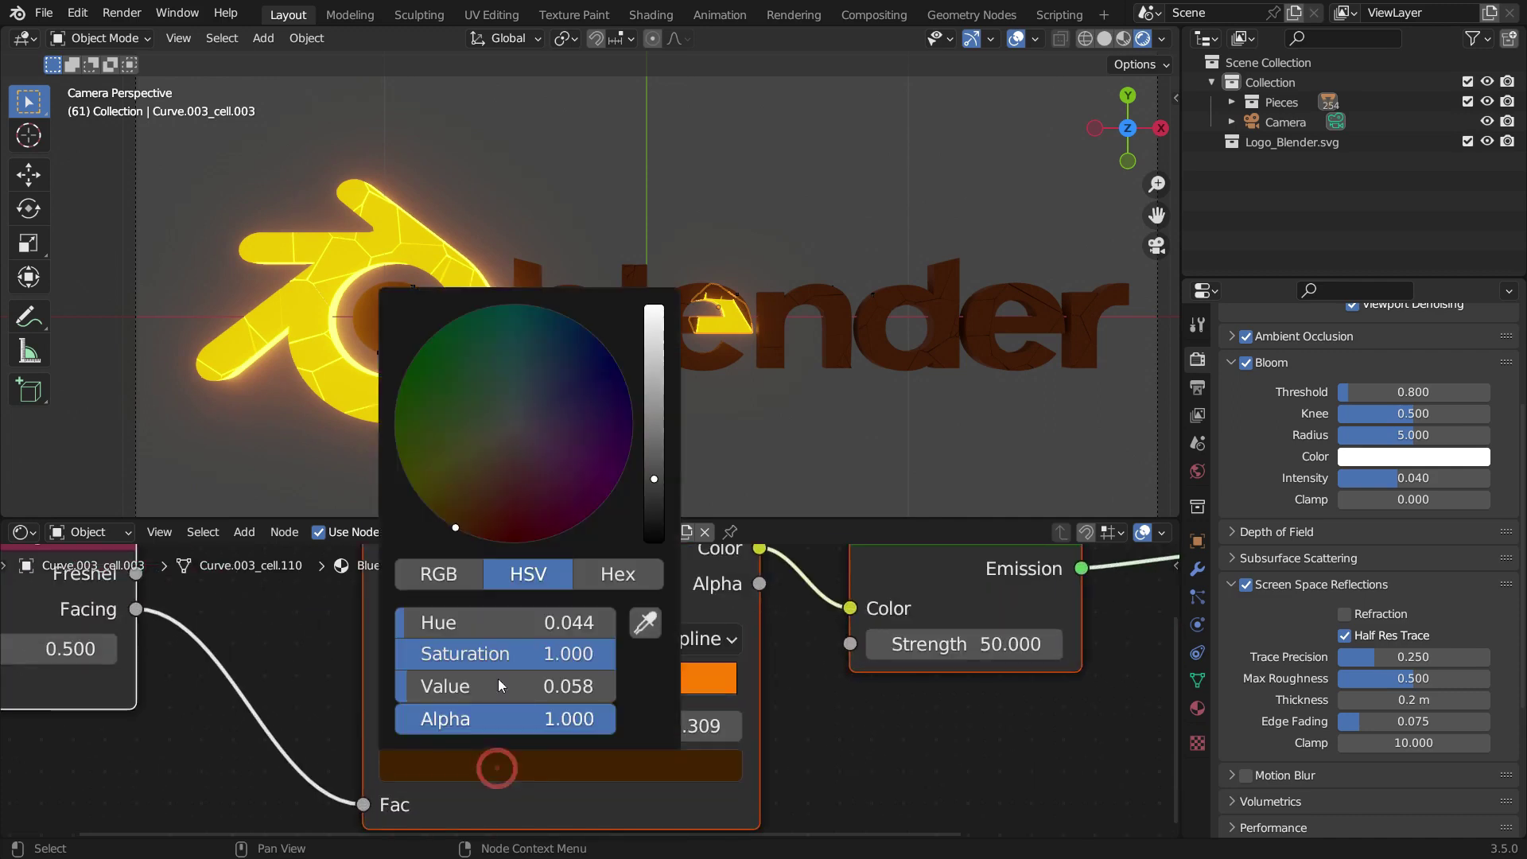
left_click_drag(463, 504, 611, 354)
left_click_drag(646, 475, 647, 502)
left_click(540, 690)
left_click(569, 765)
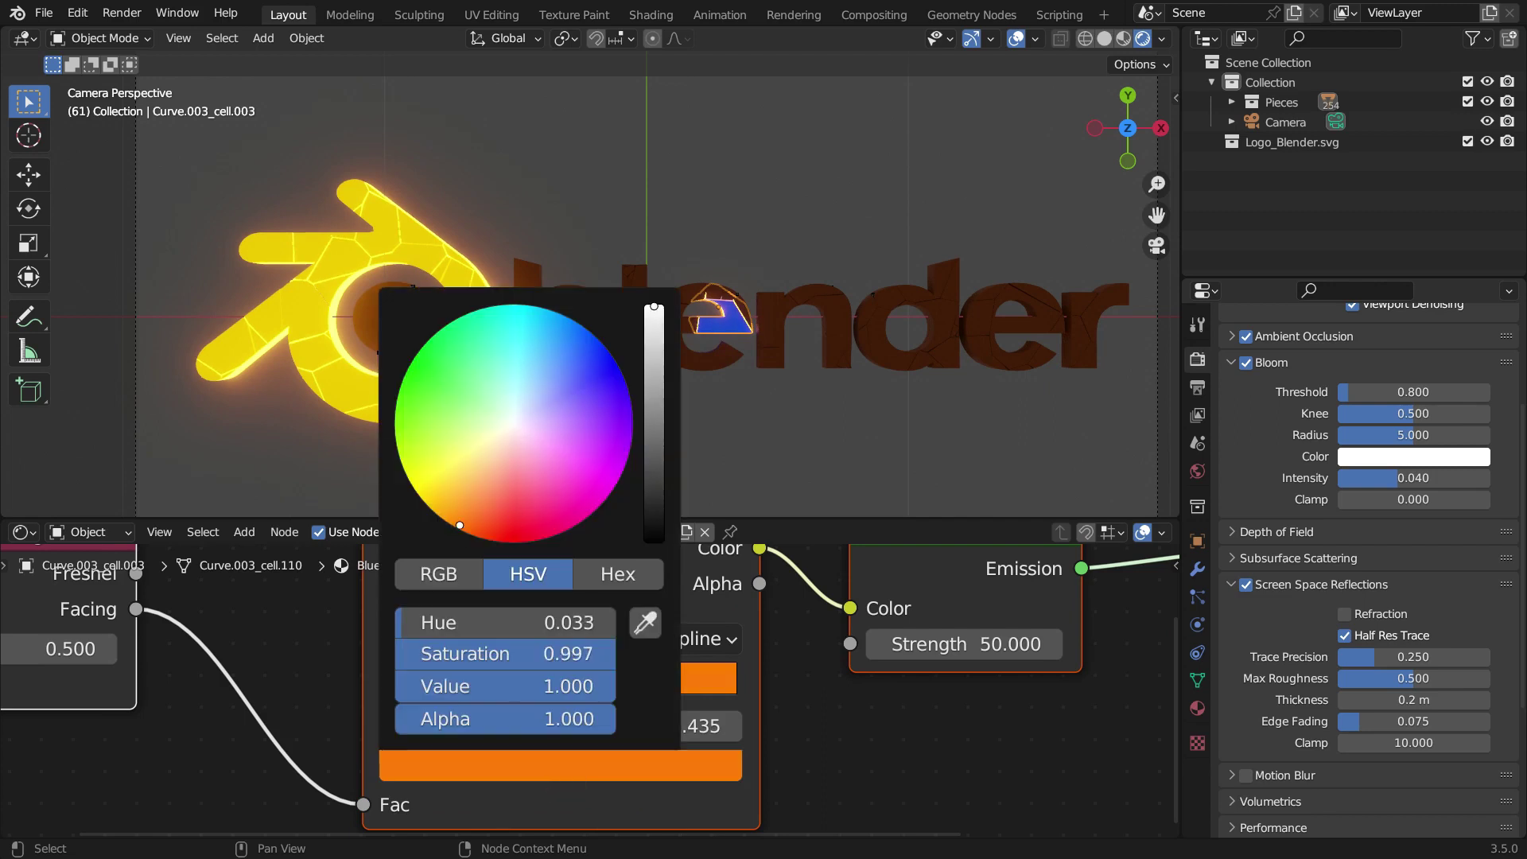
mouse_move(460, 526)
left_mouse_down()
mouse_move(589, 331)
mouse_move(655, 362)
left_mouse_up()
Step: Move the ramp stops to 0.147 and 0.228 and drive the ramp Fac with Layer Weight Fresnel
left_click(489, 691)
left_click_drag(489, 690, 431, 690)
left_click_drag(538, 690, 460, 704)
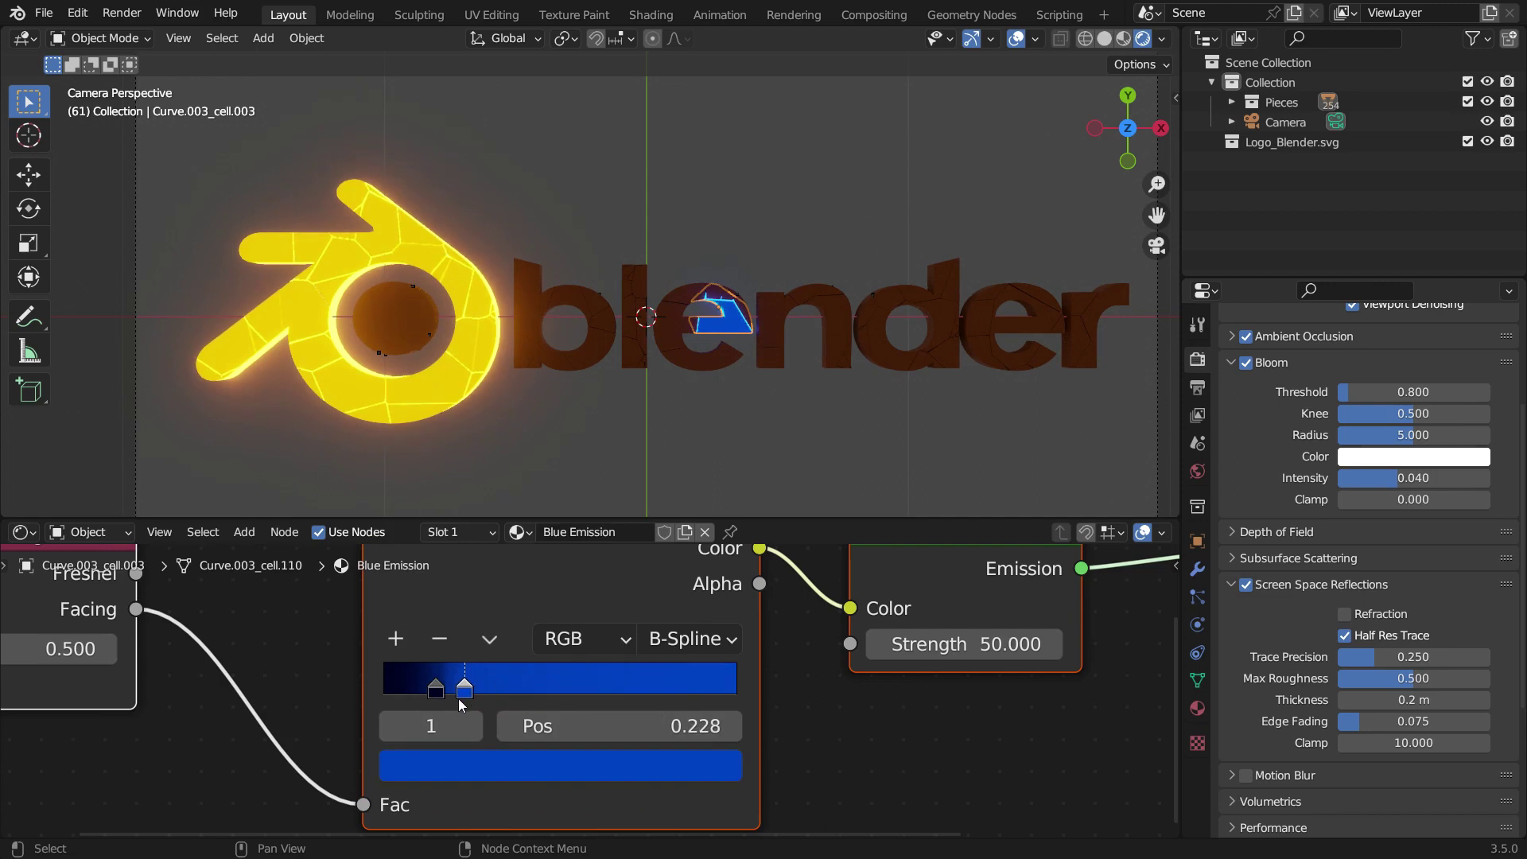
scroll(566, 694, "down", 2)
left_click_drag(263, 609, 421, 778)
scroll(342, 746, "down", 3)
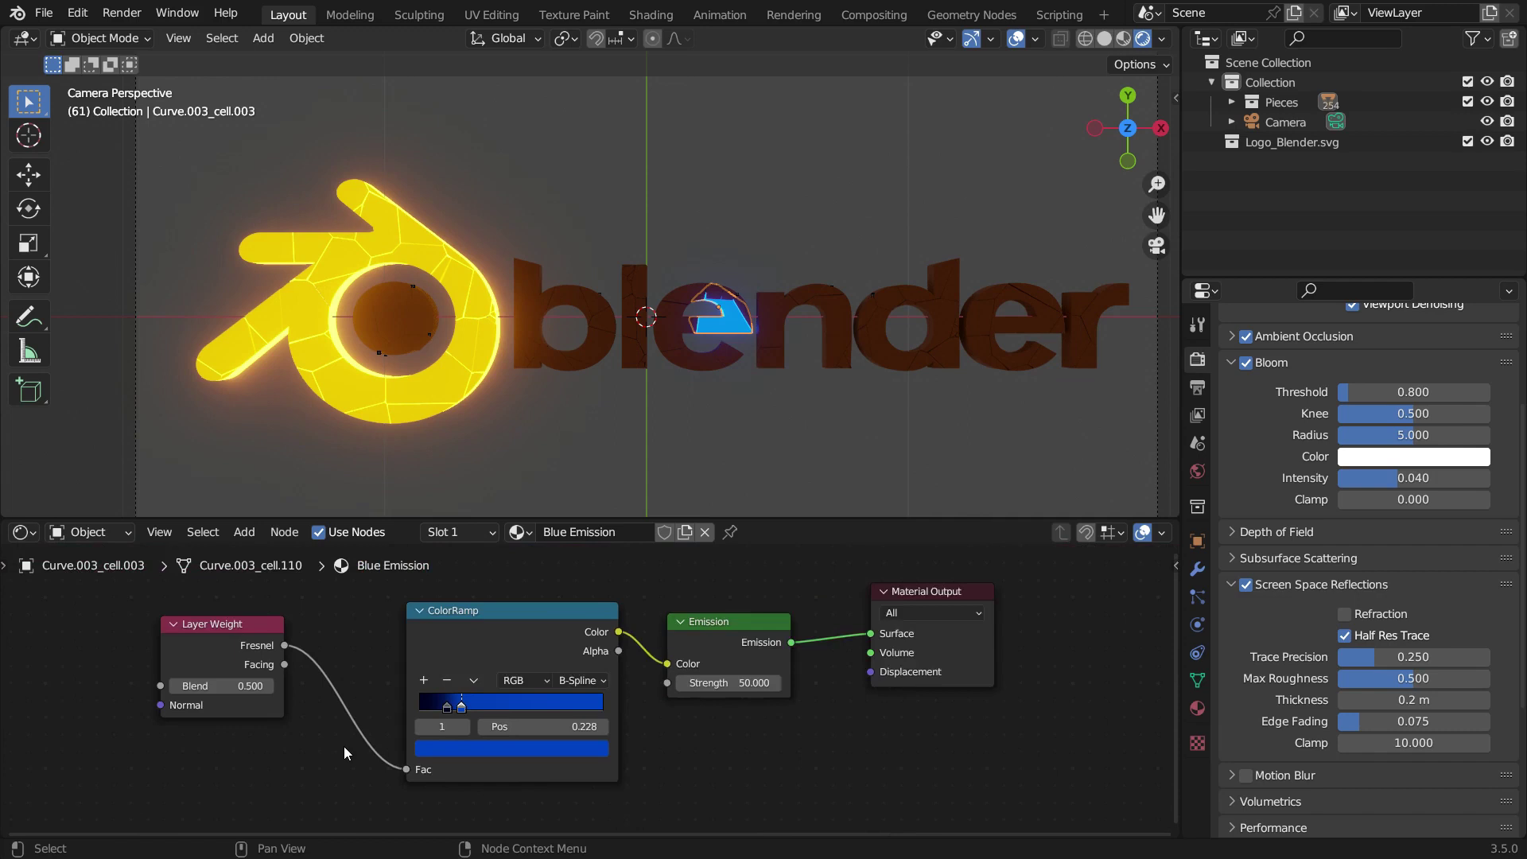
Step: In wireframe view, circle-select all the blender lettering pieces and the logo's eye centre
key("z")
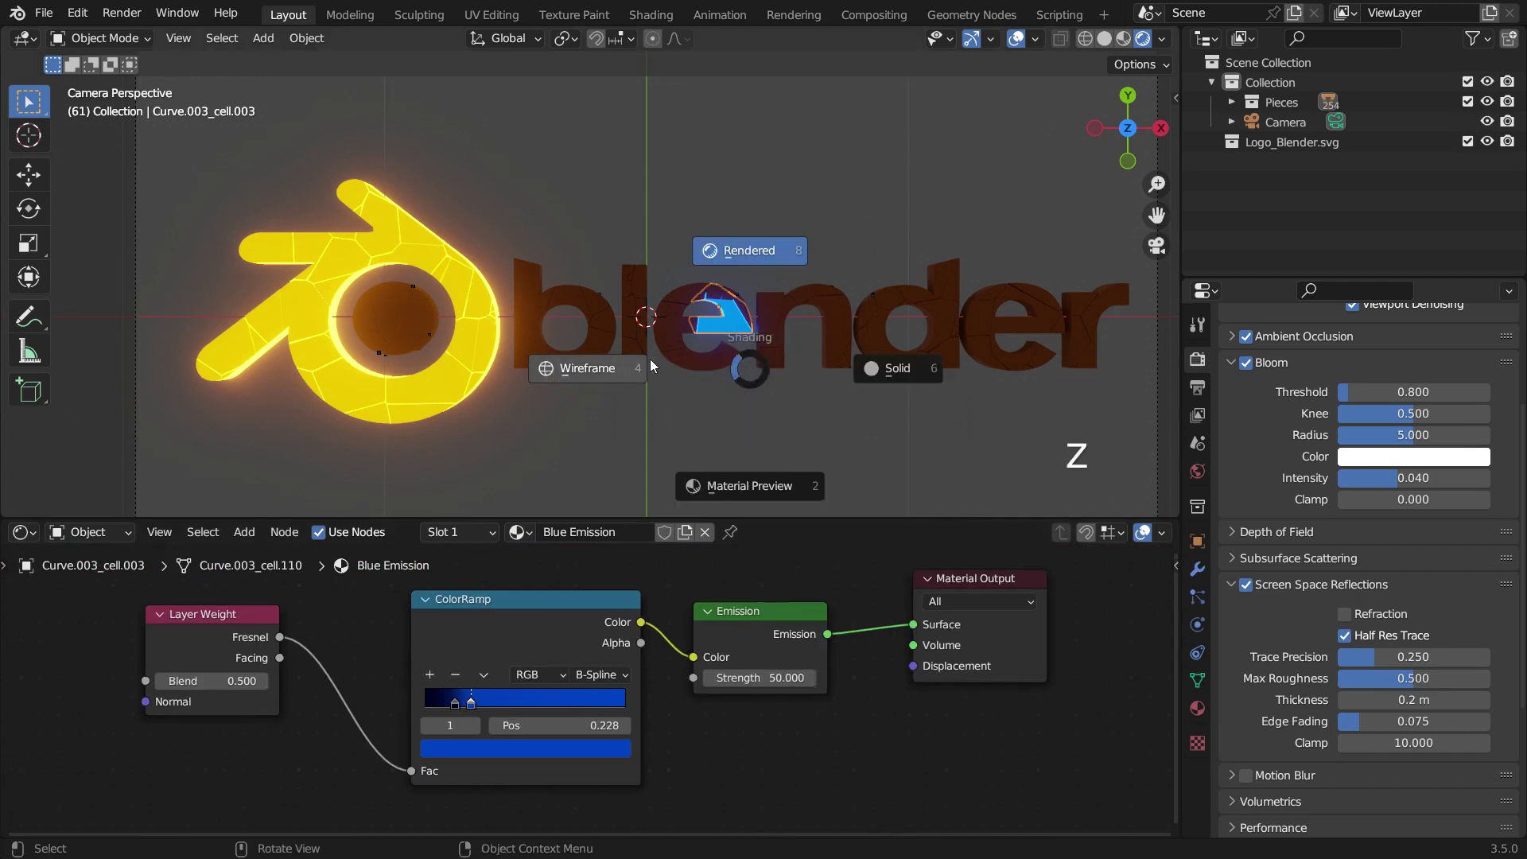
left_click(608, 366)
key("c")
mouse_move(610, 380)
left_mouse_down()
mouse_move(539, 285)
mouse_move(560, 359)
mouse_move(681, 364)
mouse_move(704, 303)
mouse_move(1019, 302)
mouse_move(854, 364)
left_mouse_up()
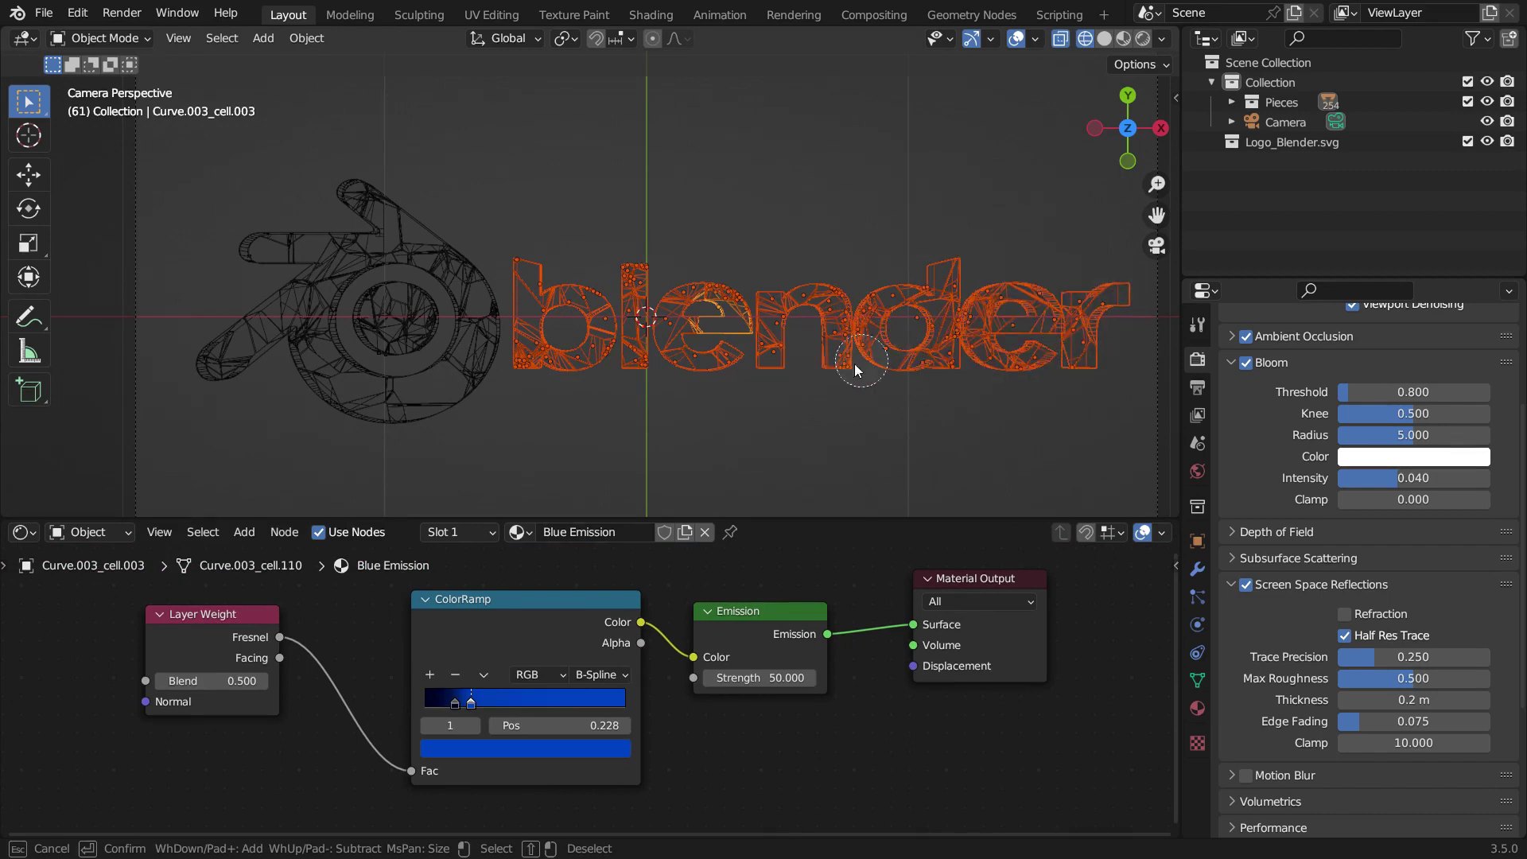
mouse_move(409, 318)
left_mouse_down()
mouse_move(394, 326)
mouse_move(428, 322)
left_mouse_up()
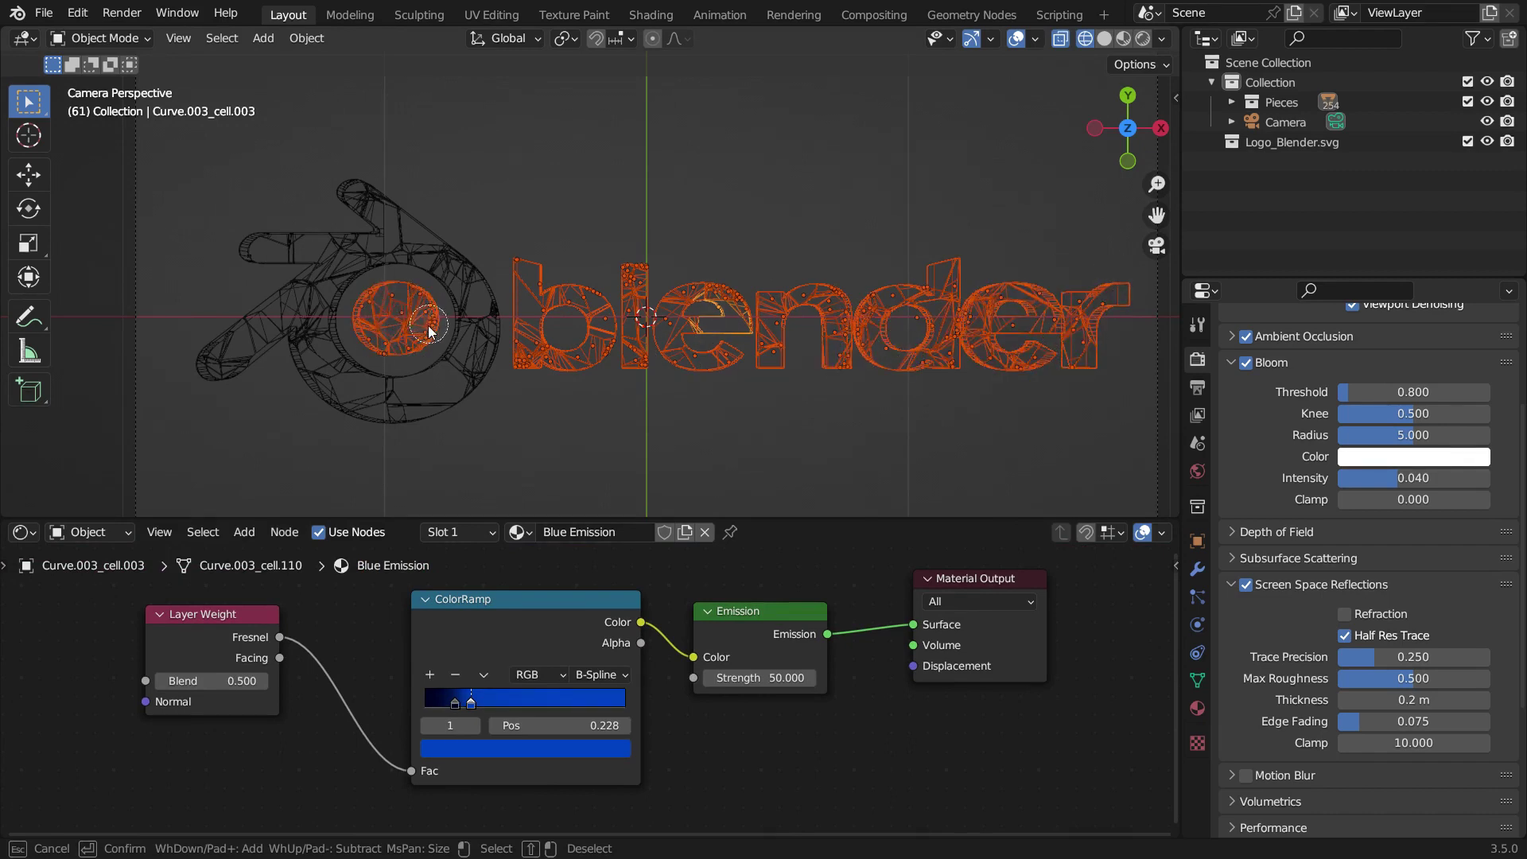
right_click(485, 306)
Step: Return to rendered shading and link the Blue Emission material to the selected pieces
key("z")
left_click(762, 125)
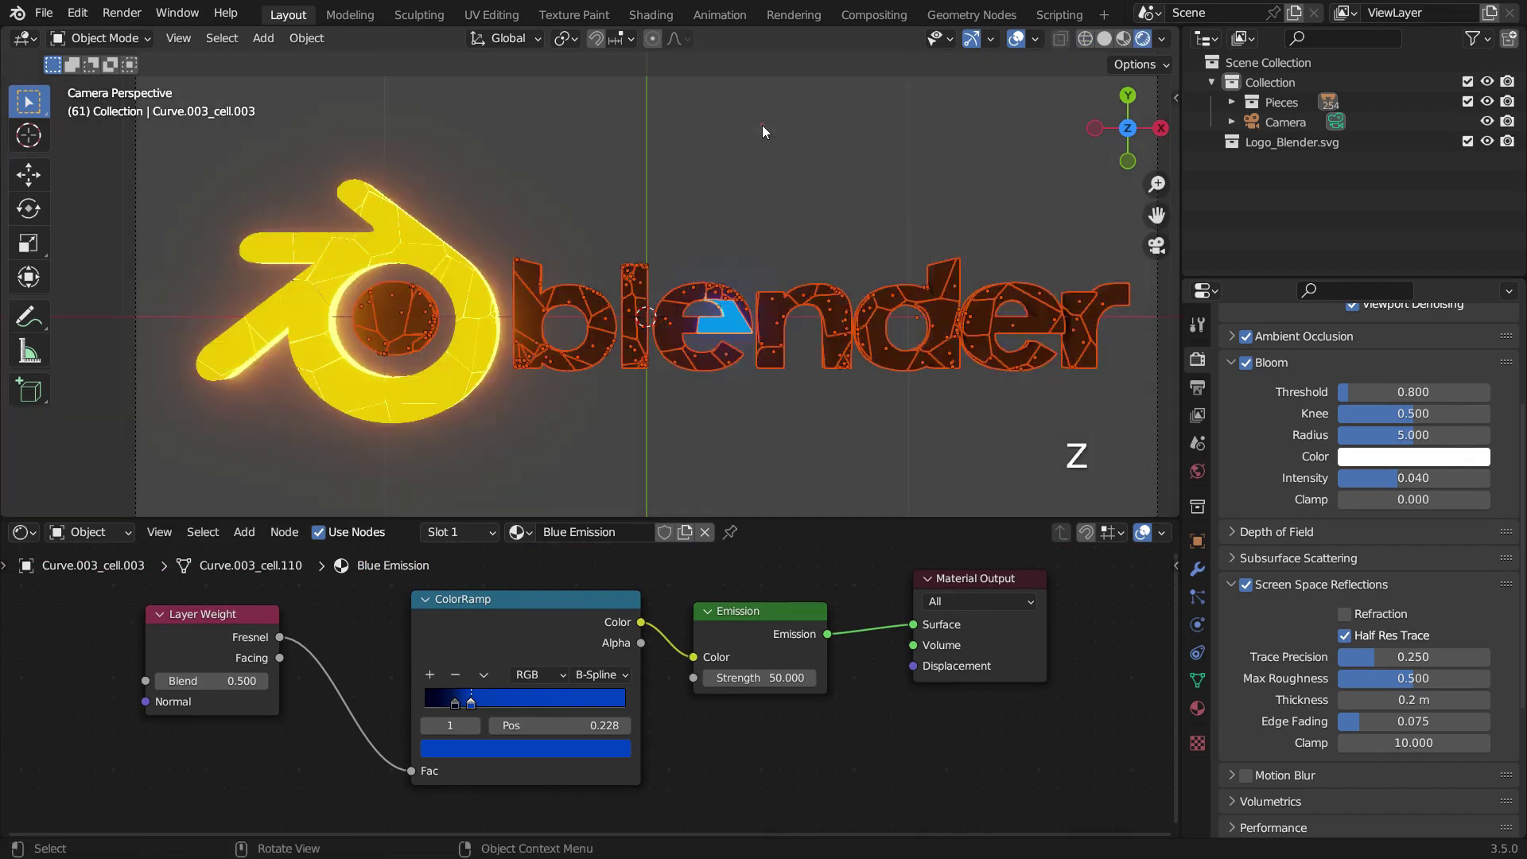
key("ctrl+l")
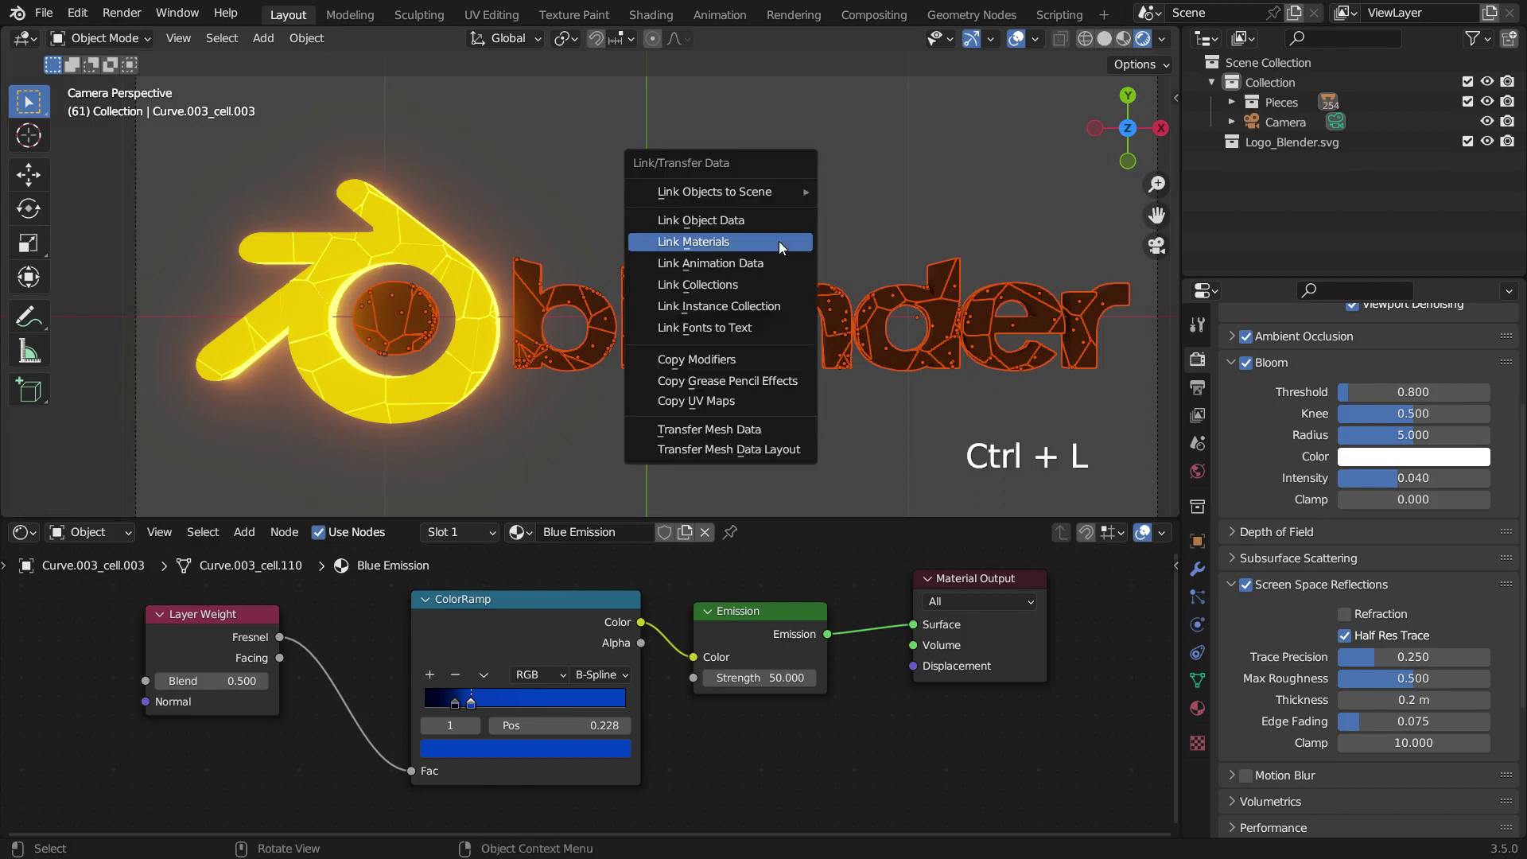
left_click(779, 241)
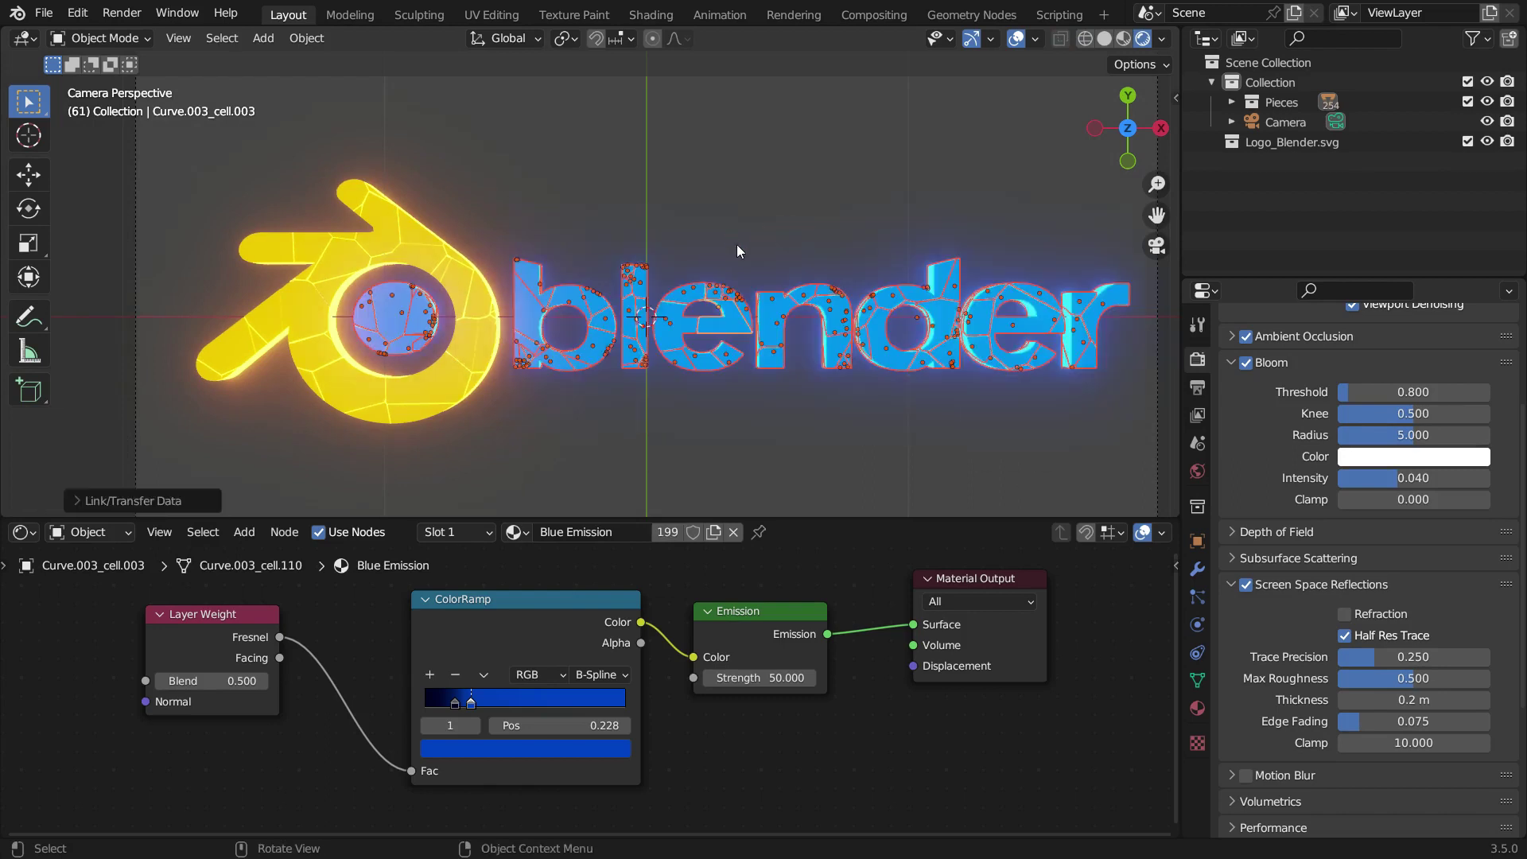
Step: Set the World background strength to 0 for a black background
left_click(1197, 471)
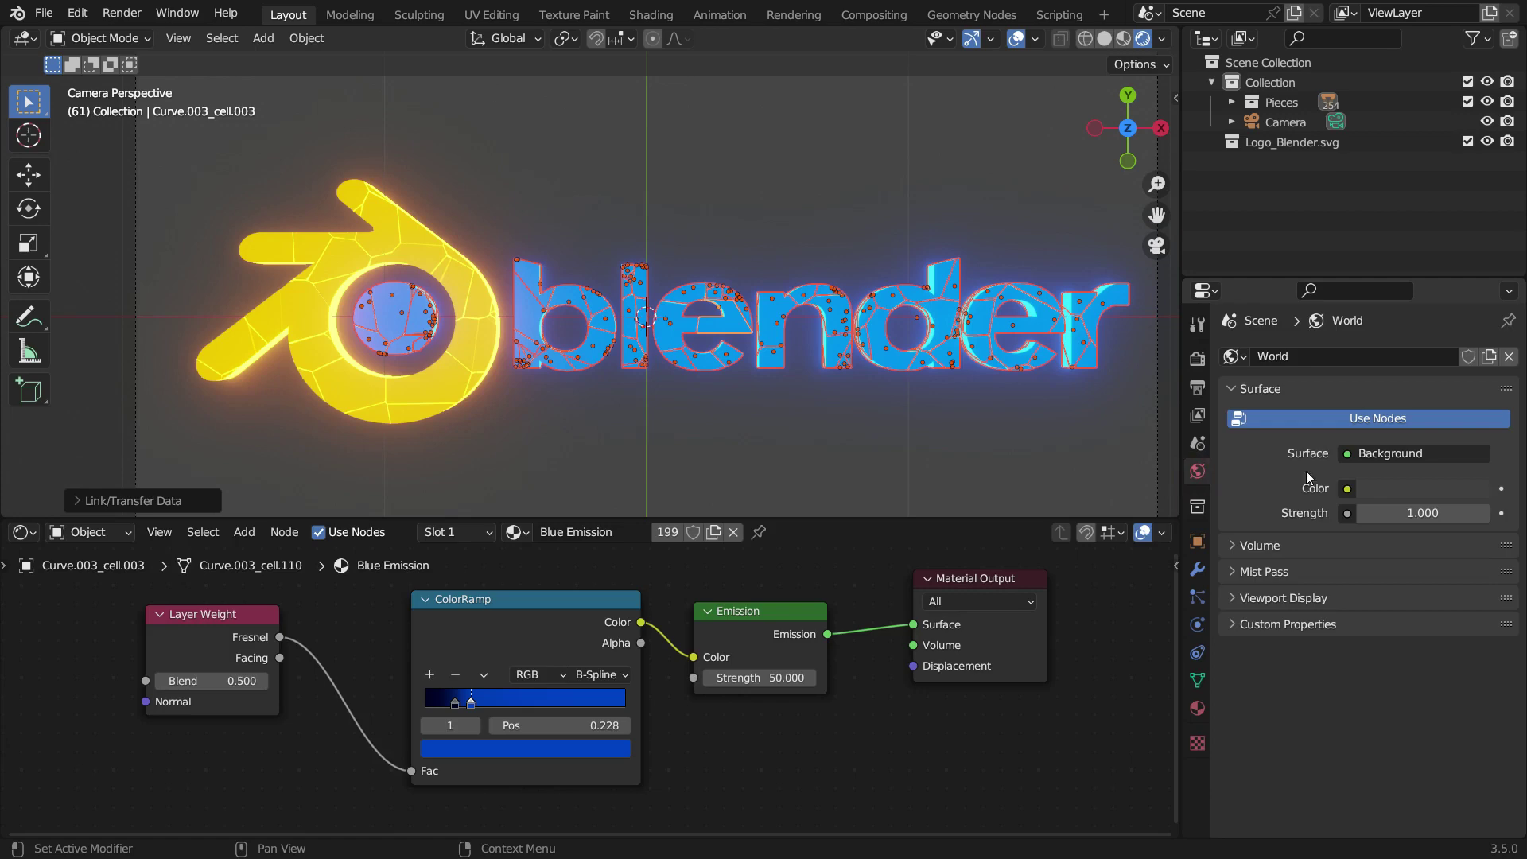
mouse_move(1424, 513)
left_mouse_down()
mouse_move(1401, 514)
mouse_move(1430, 513)
left_mouse_up()
scroll(665, 347, "down", 3)
Step: Deselect the pieces and play the logo assembly animation from the first frame
left_click(913, 370)
key("space")
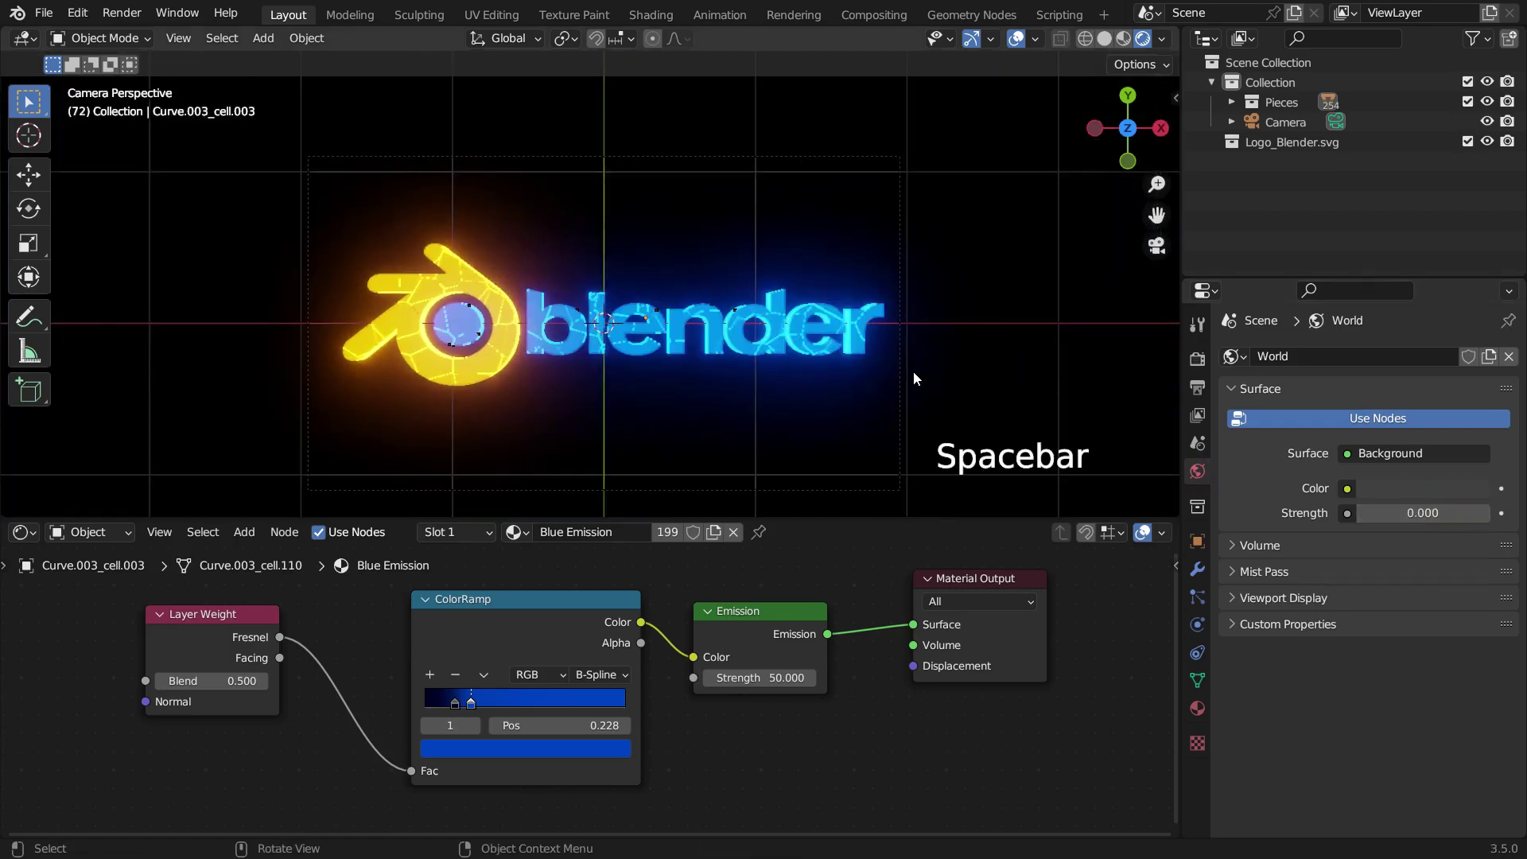
key("shift+Left")
key("space")
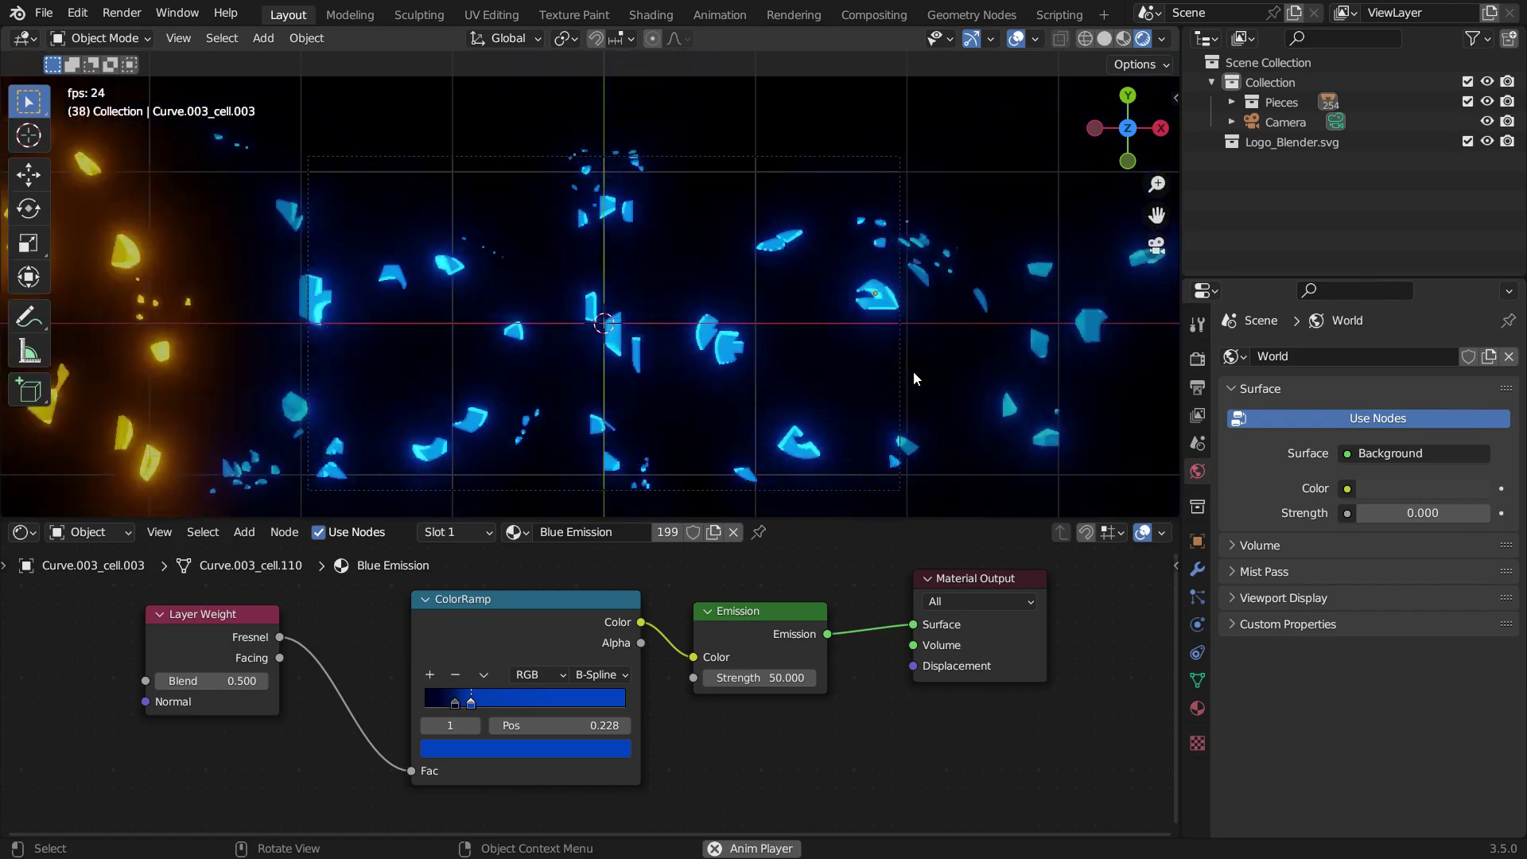
key("space")
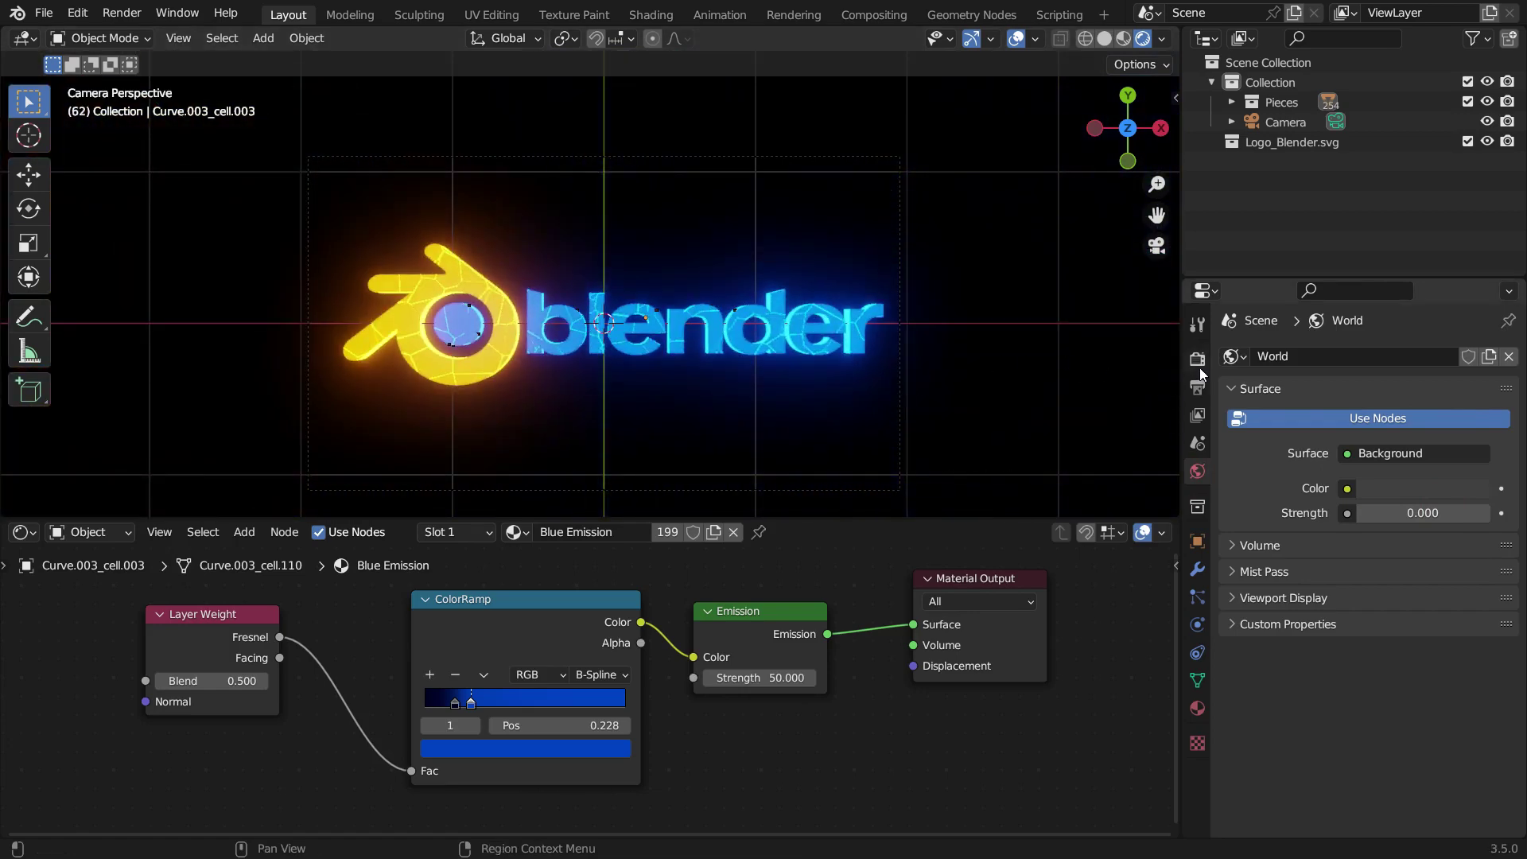
Step: Set the frame rate to 30 fps with the frame range ending at 70
left_click(1198, 387)
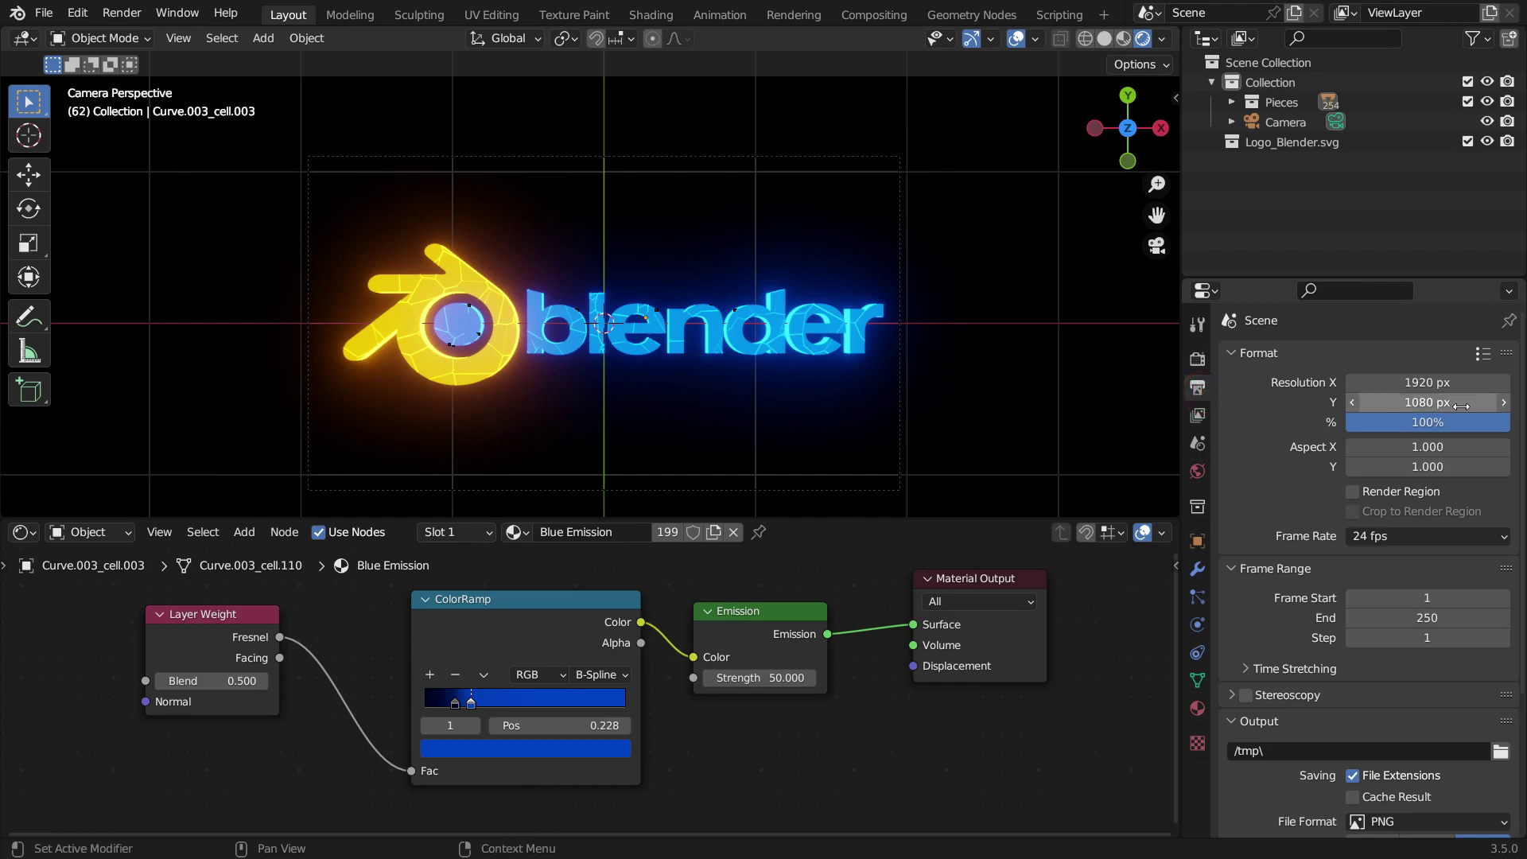
scroll(1281, 444, "down", 3)
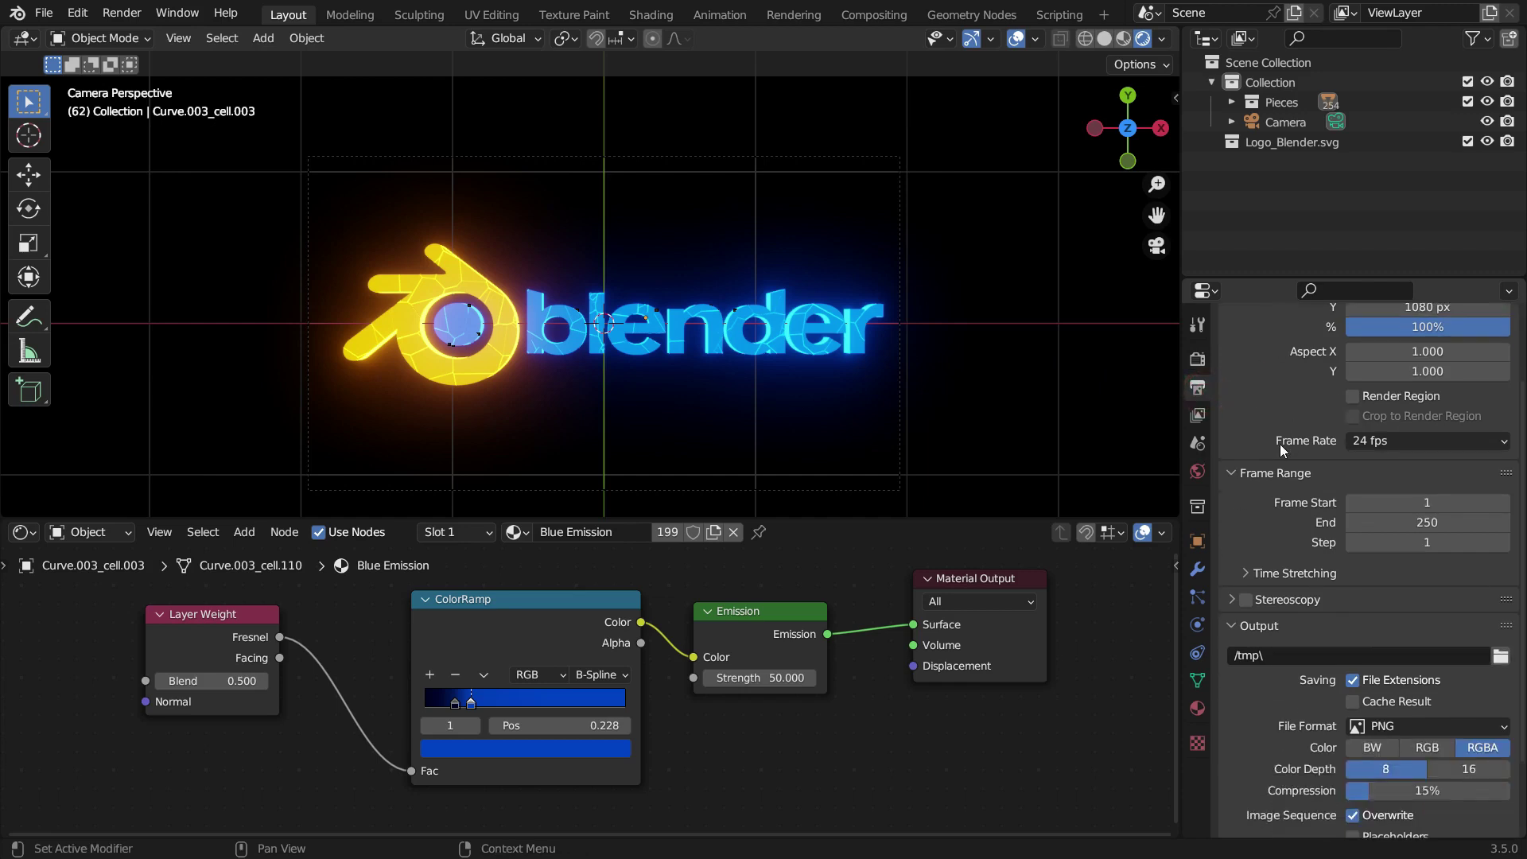
left_click(1422, 441)
left_click(1396, 543)
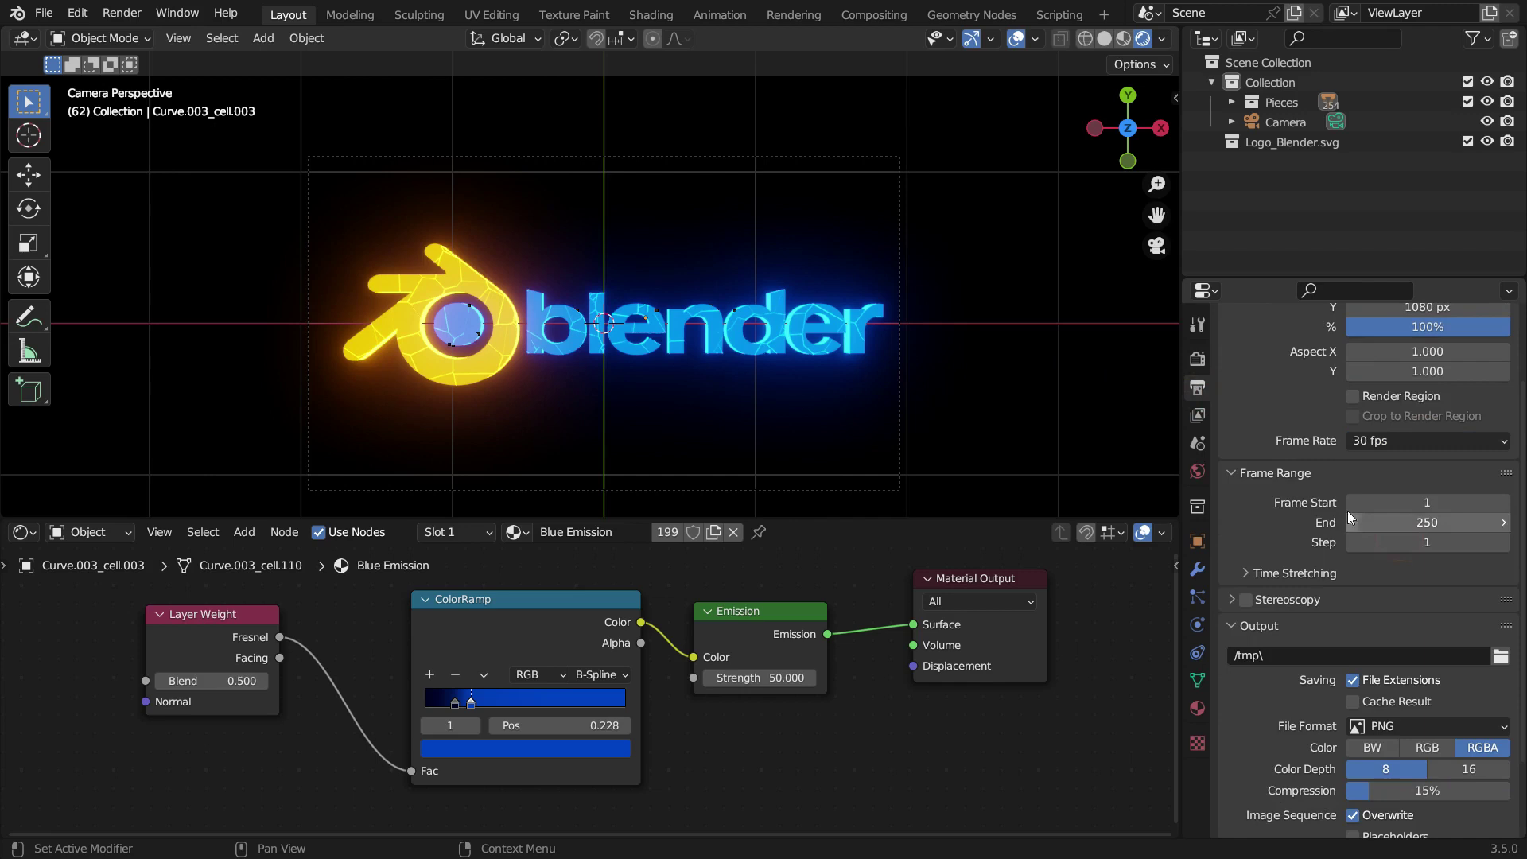
left_click(1436, 522)
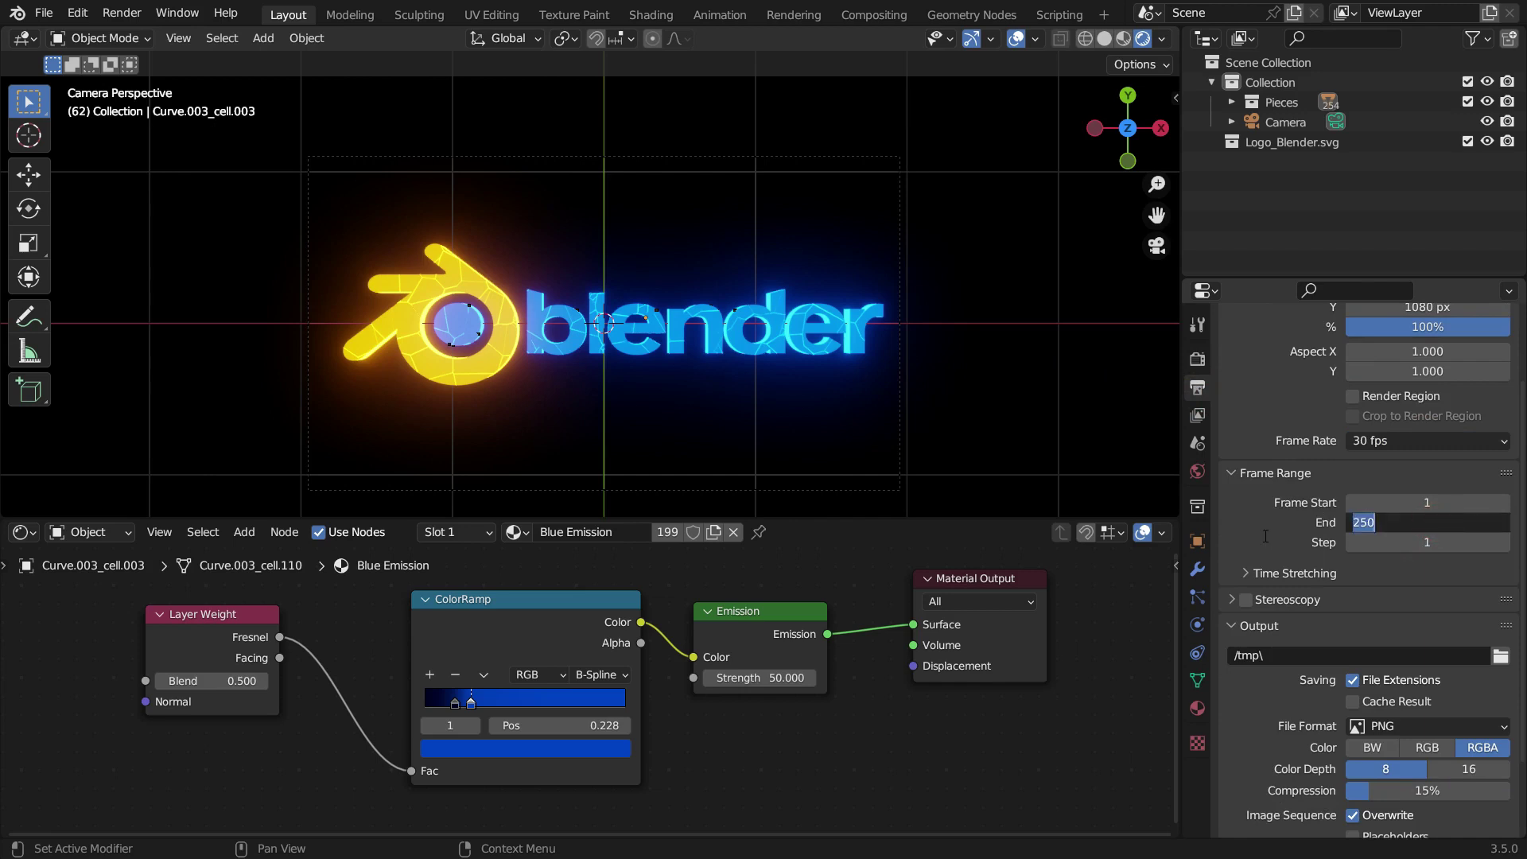
key("Return")
Step: Set the render output location to the Desktop
scroll(1263, 542, "down", 3)
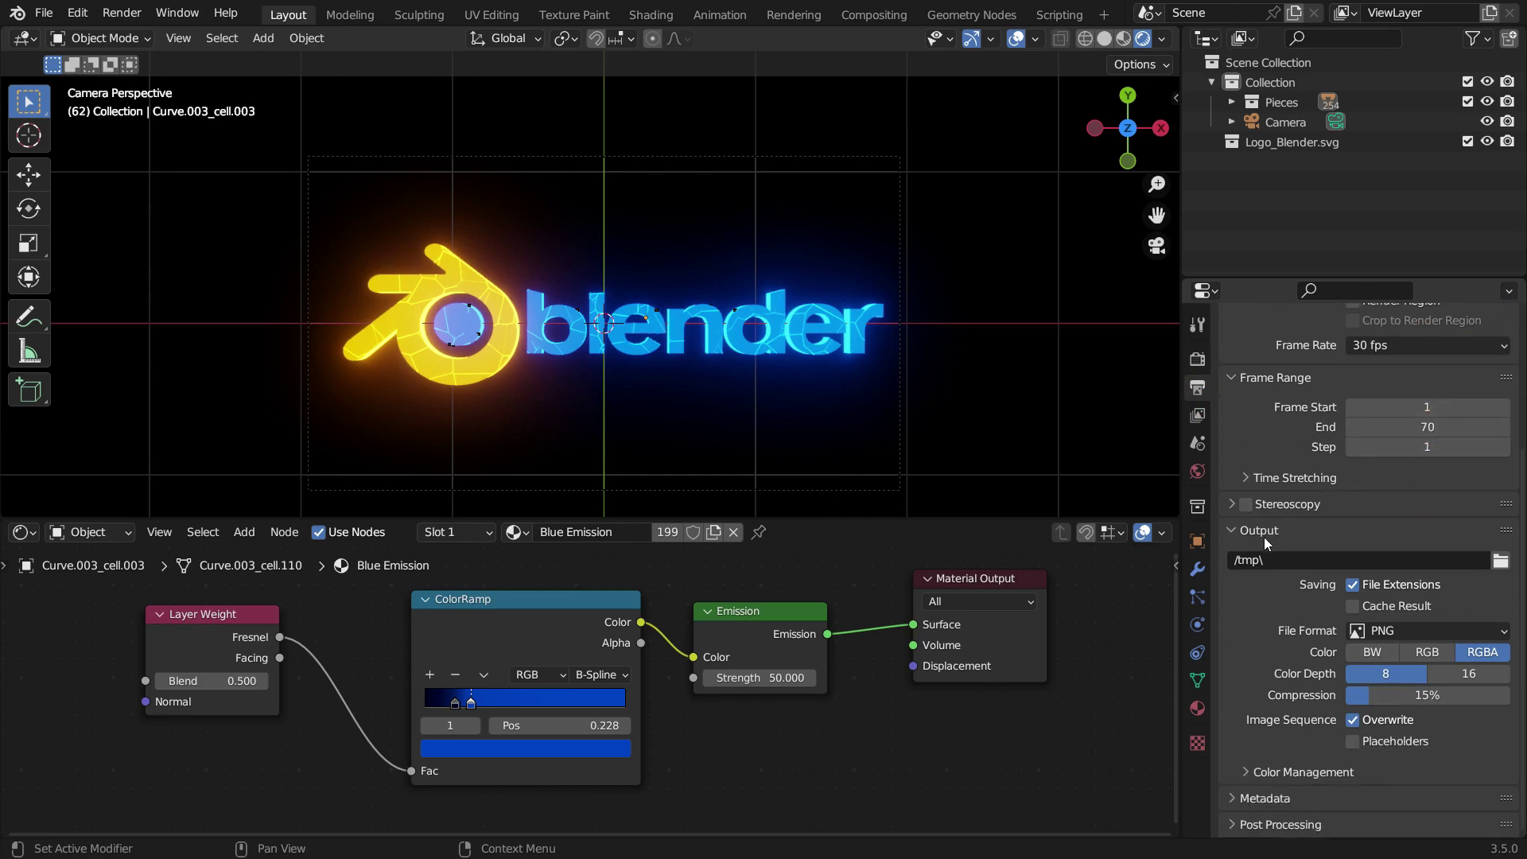
left_click(1500, 561)
left_click(487, 322)
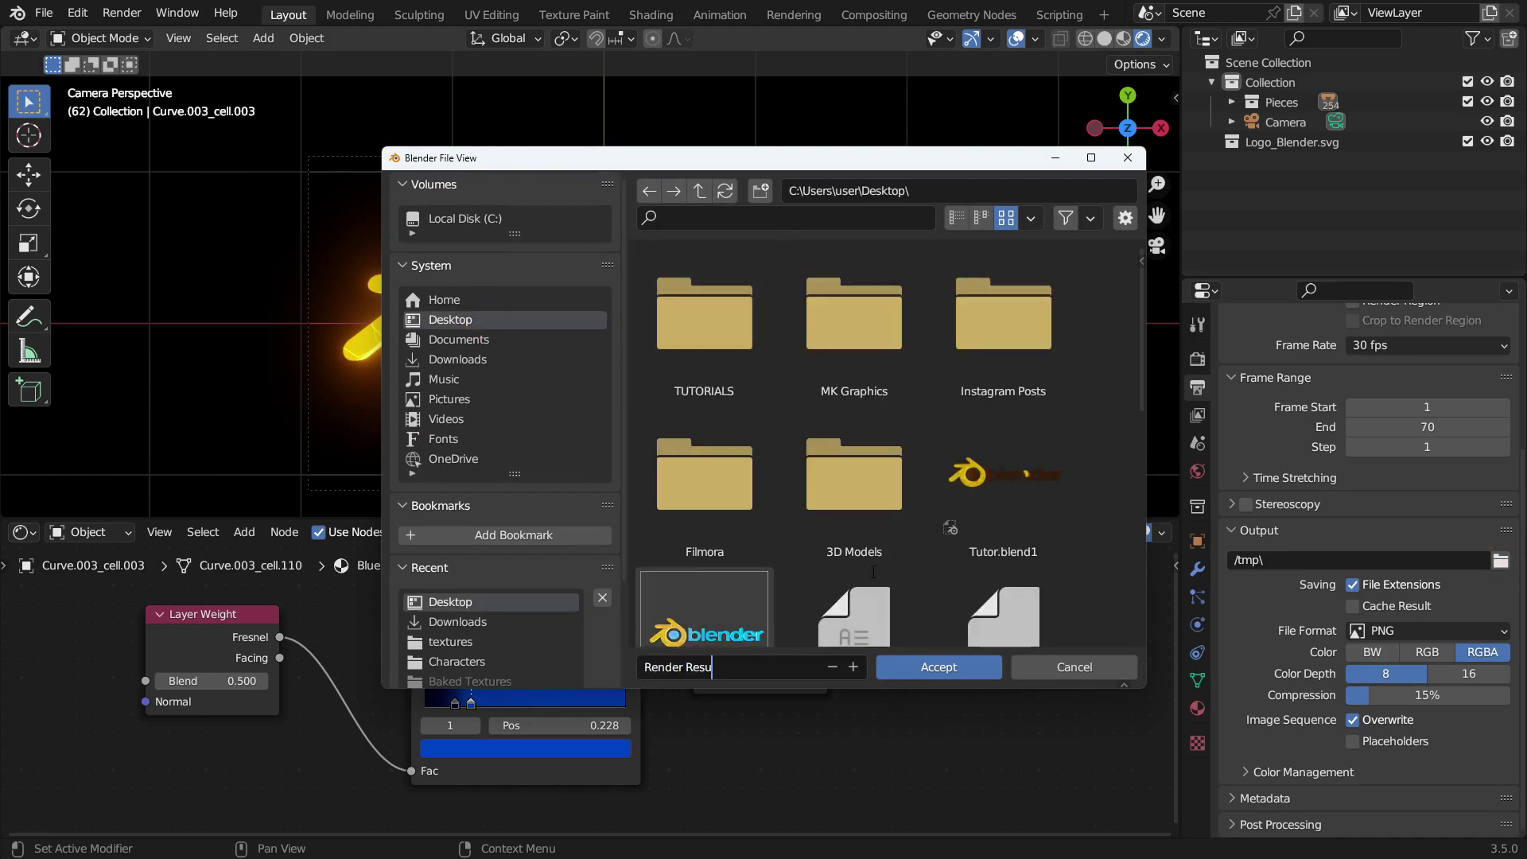
left_click(918, 666)
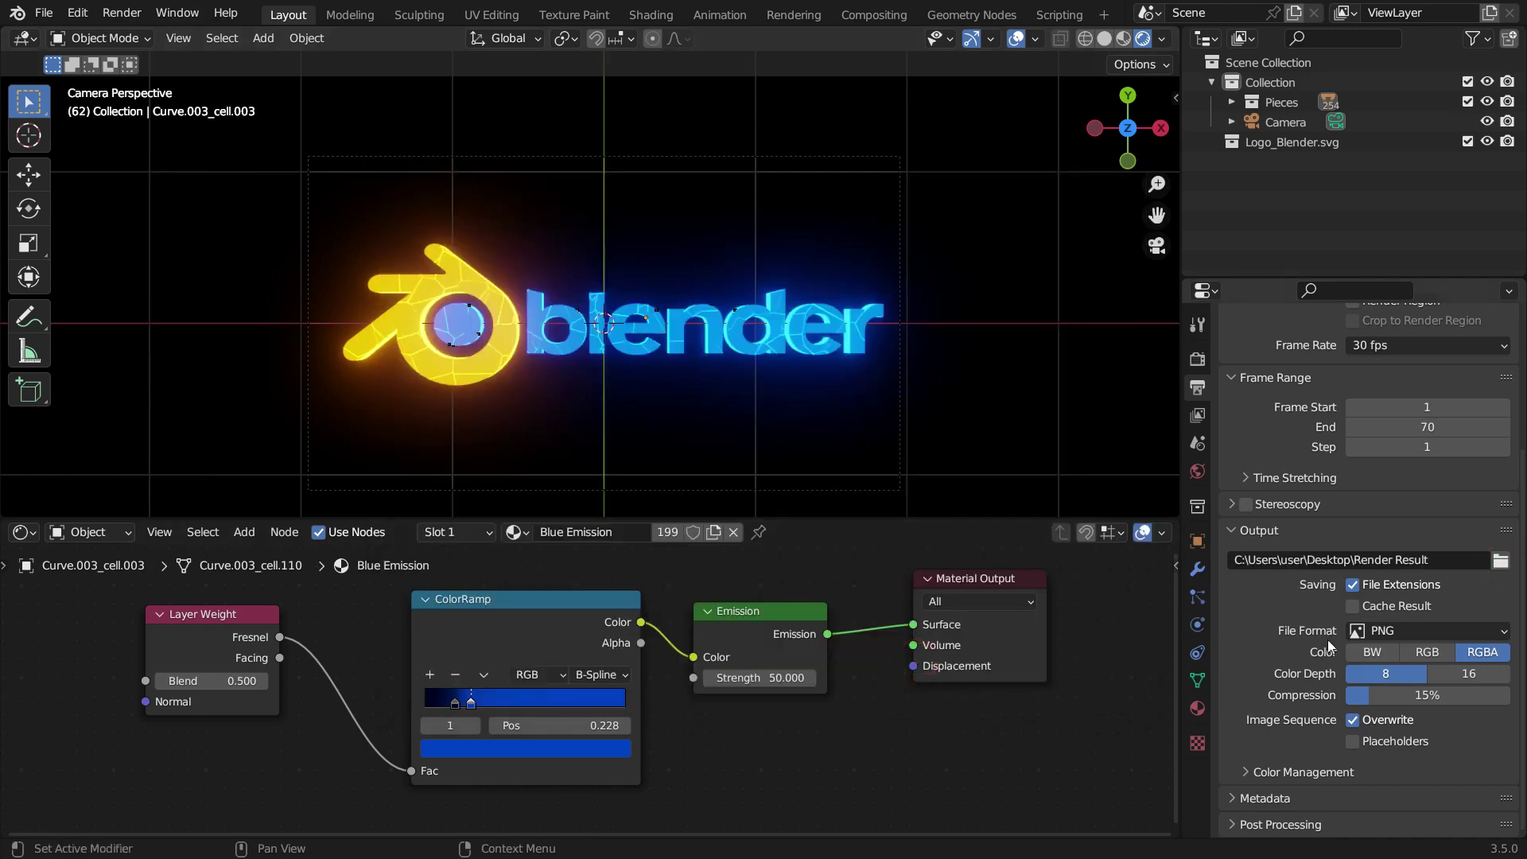
Step: Output FFmpeg video in an MPEG-4 container at High quality
left_click(1428, 631)
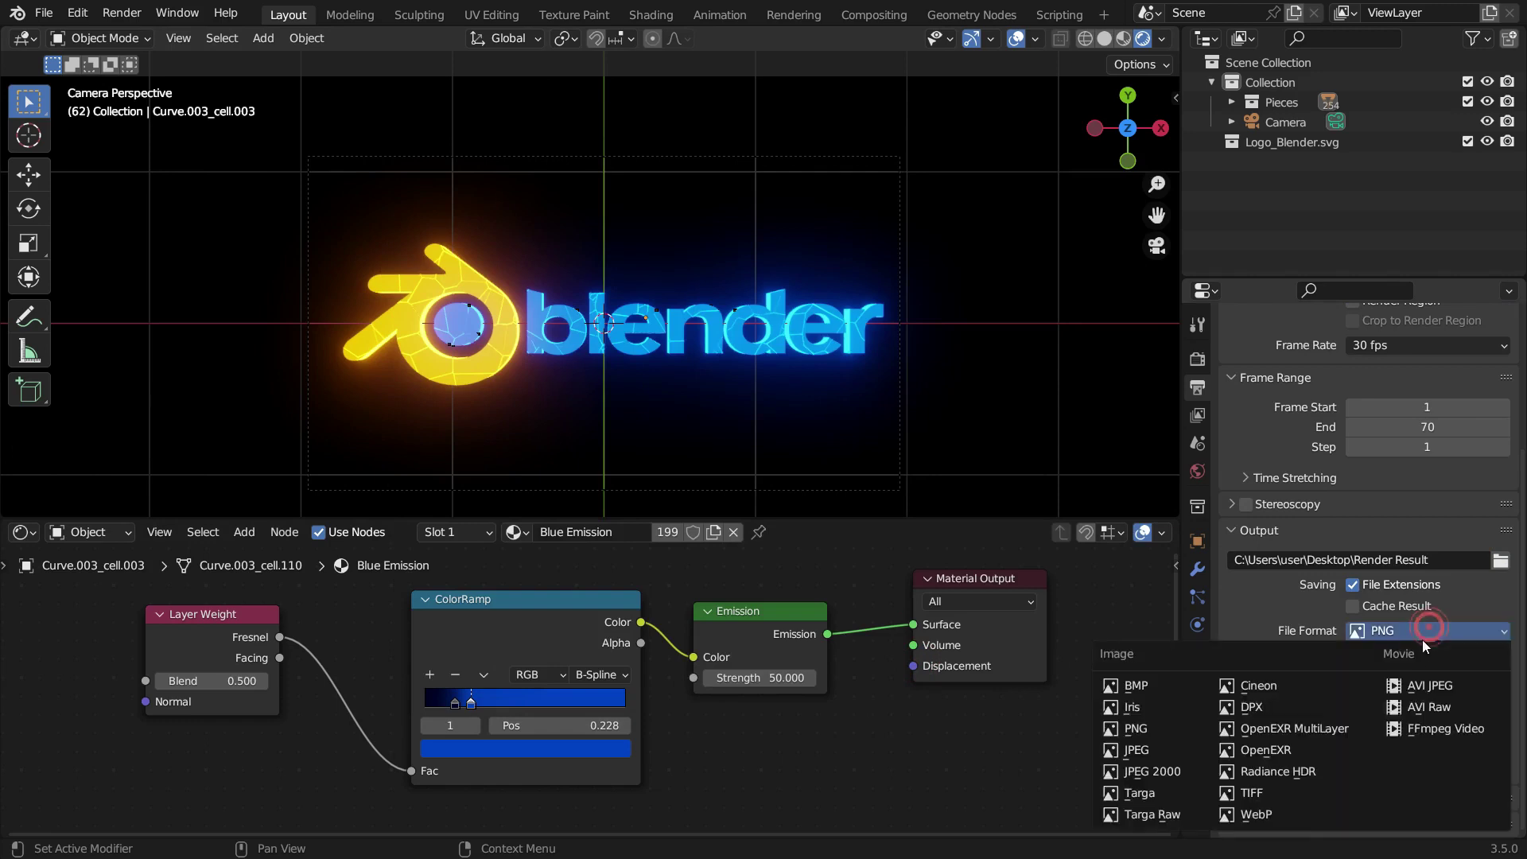
left_click(1419, 725)
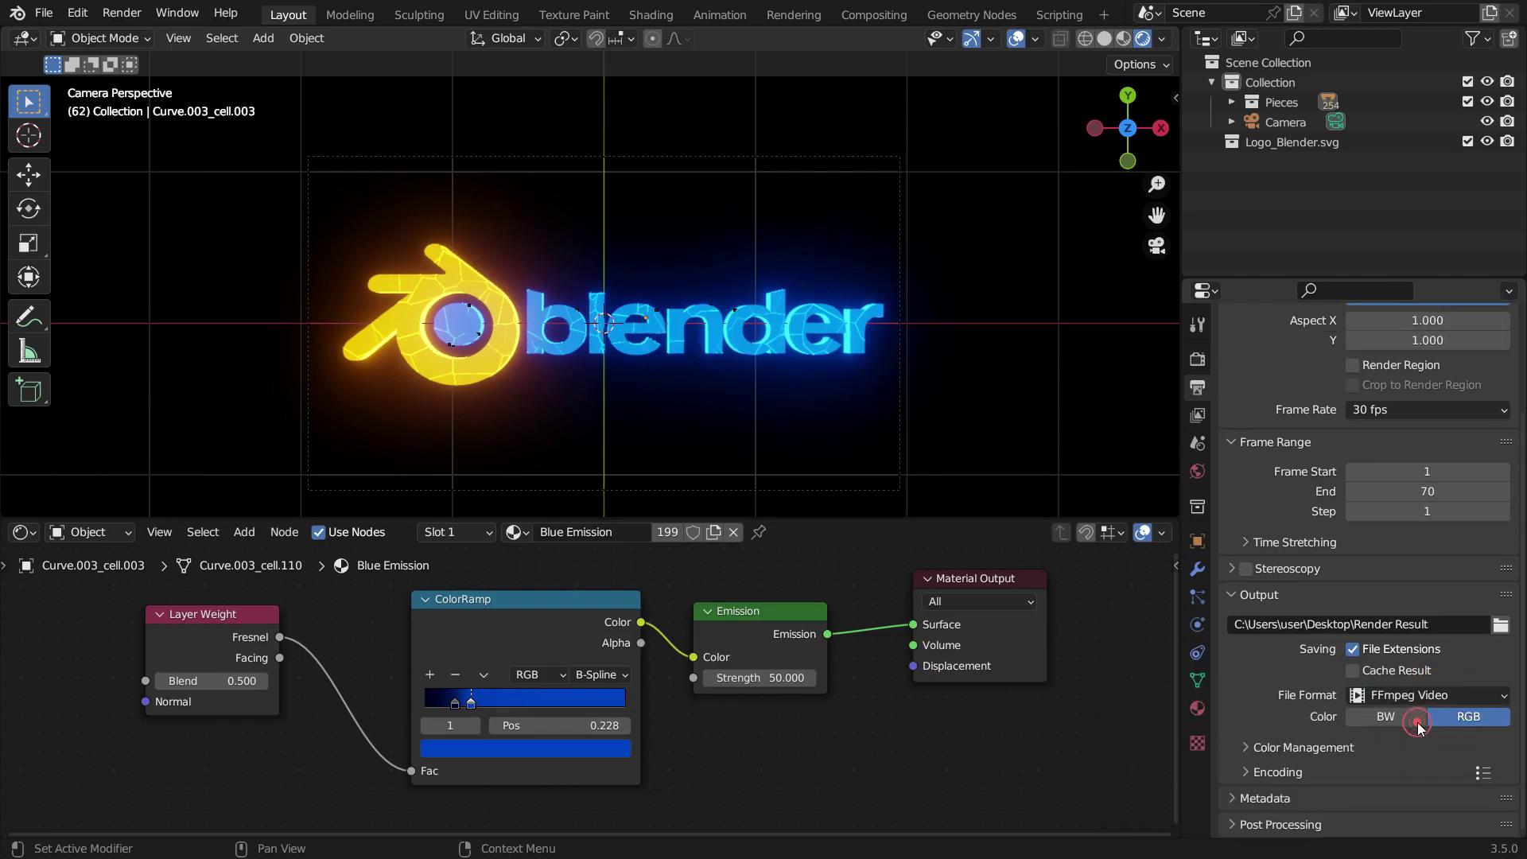
left_click(1282, 771)
scroll(1281, 708, "down", 4)
scroll(1280, 703, "down", 1)
left_click(1414, 643)
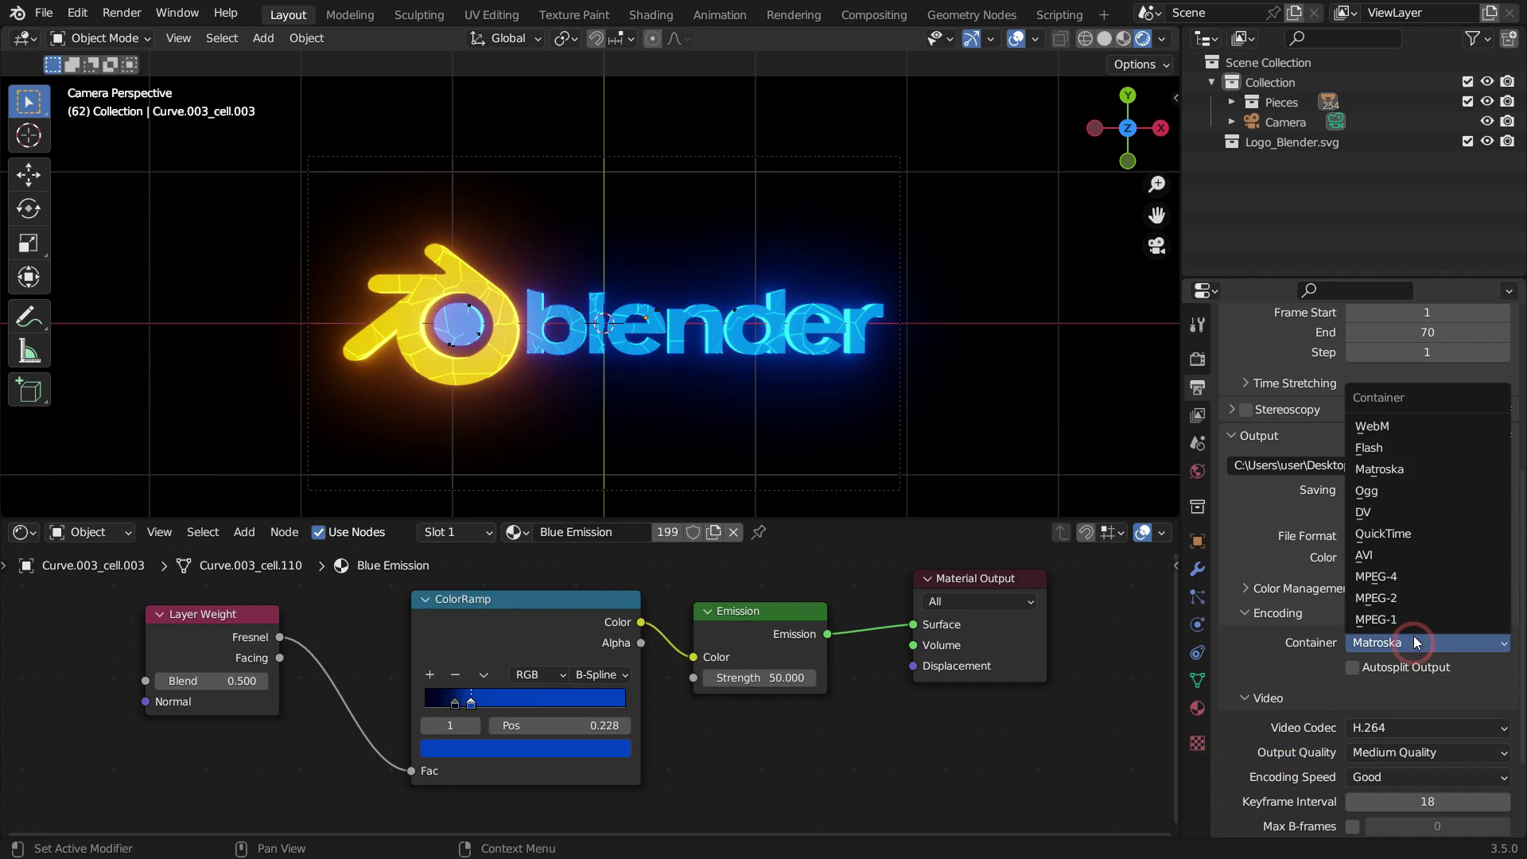
left_click(1404, 578)
scroll(1255, 664, "down", 4)
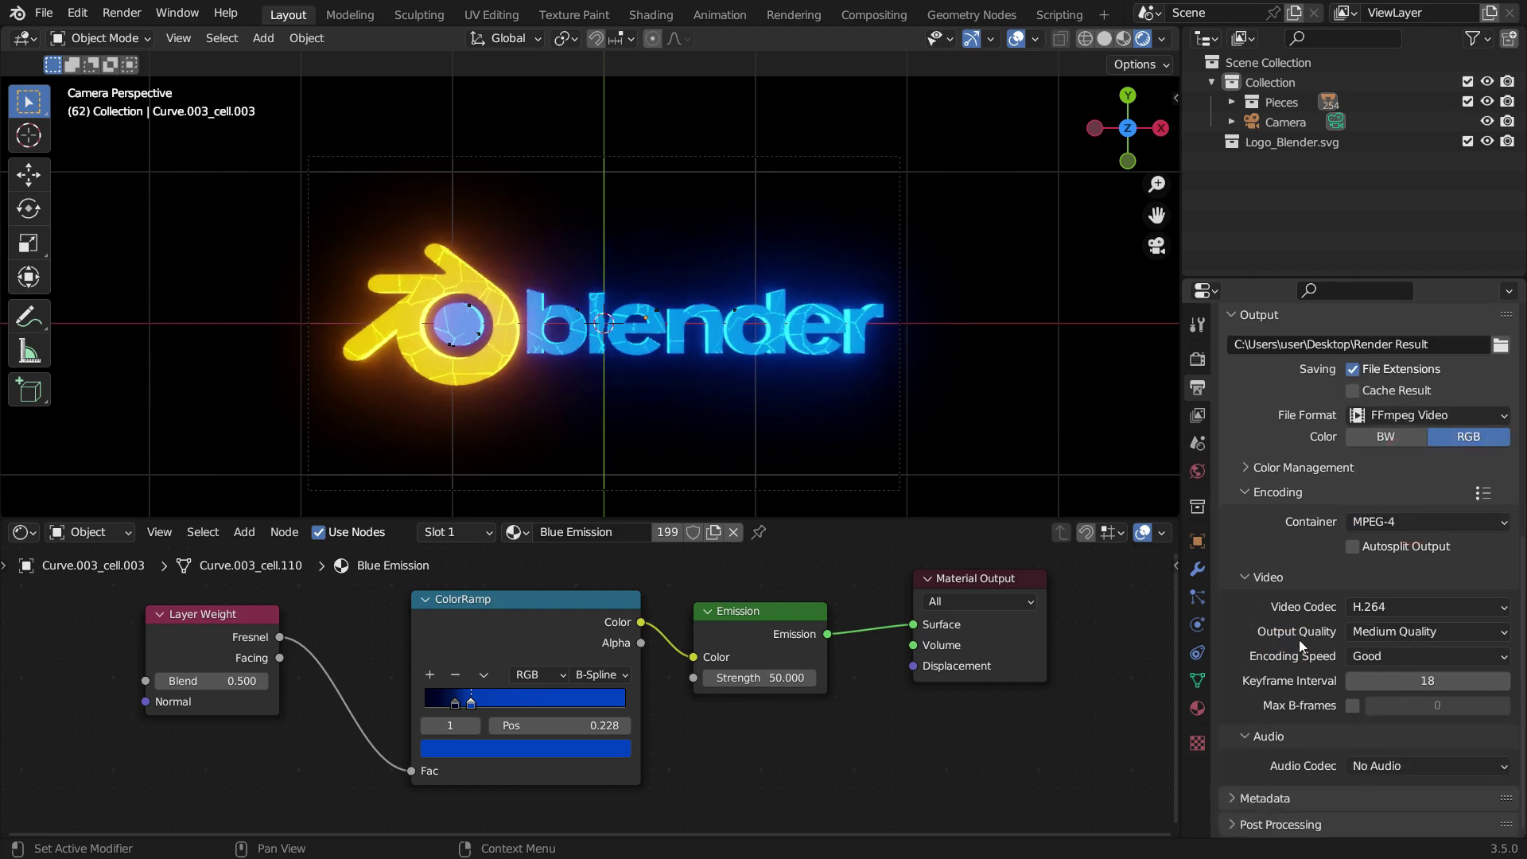
left_click(1428, 632)
left_click(1393, 719)
left_click(119, 14)
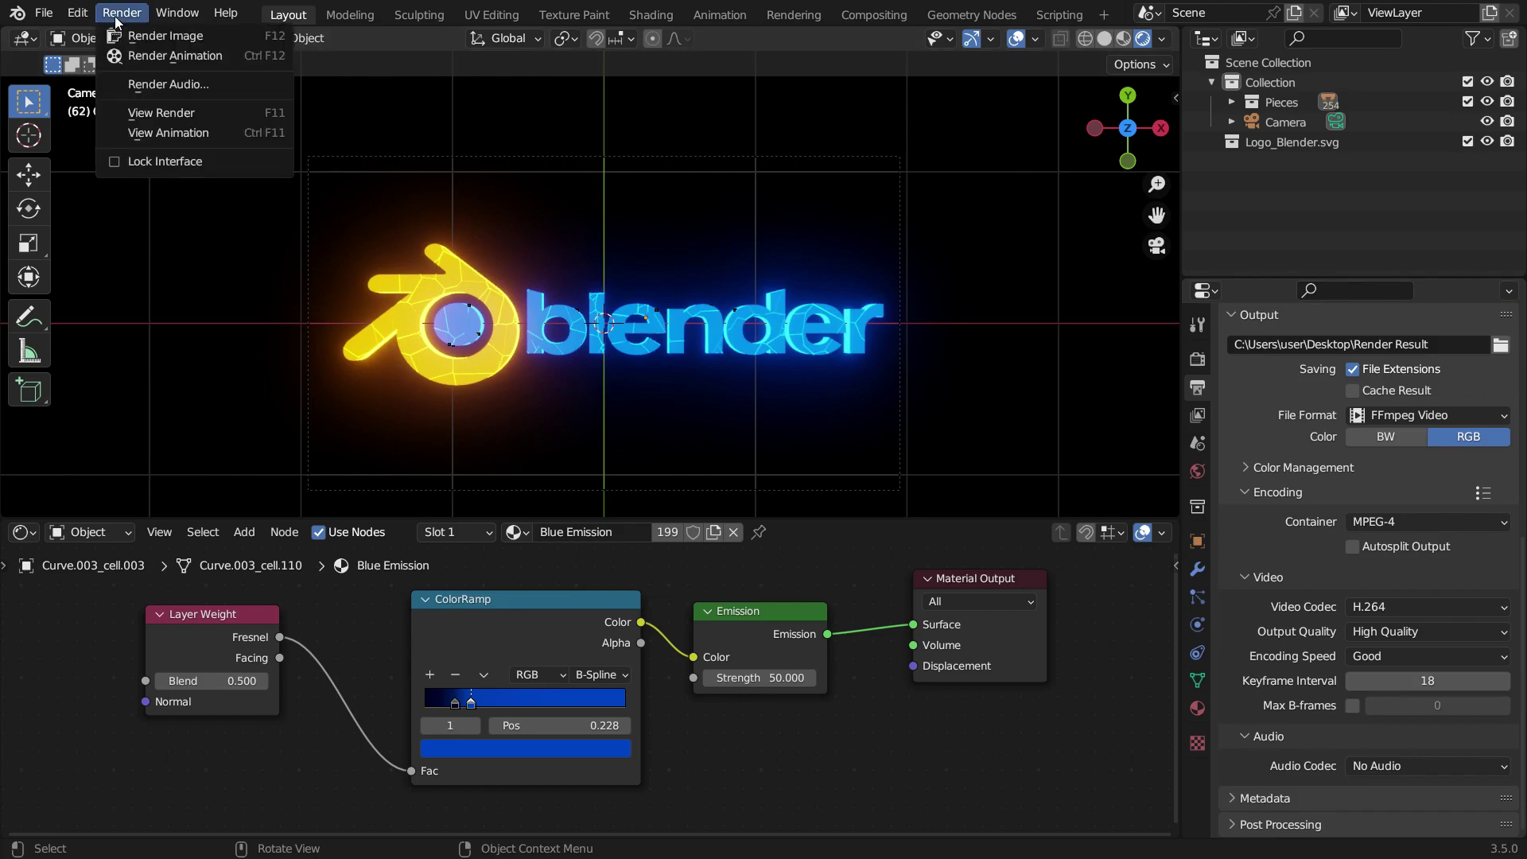